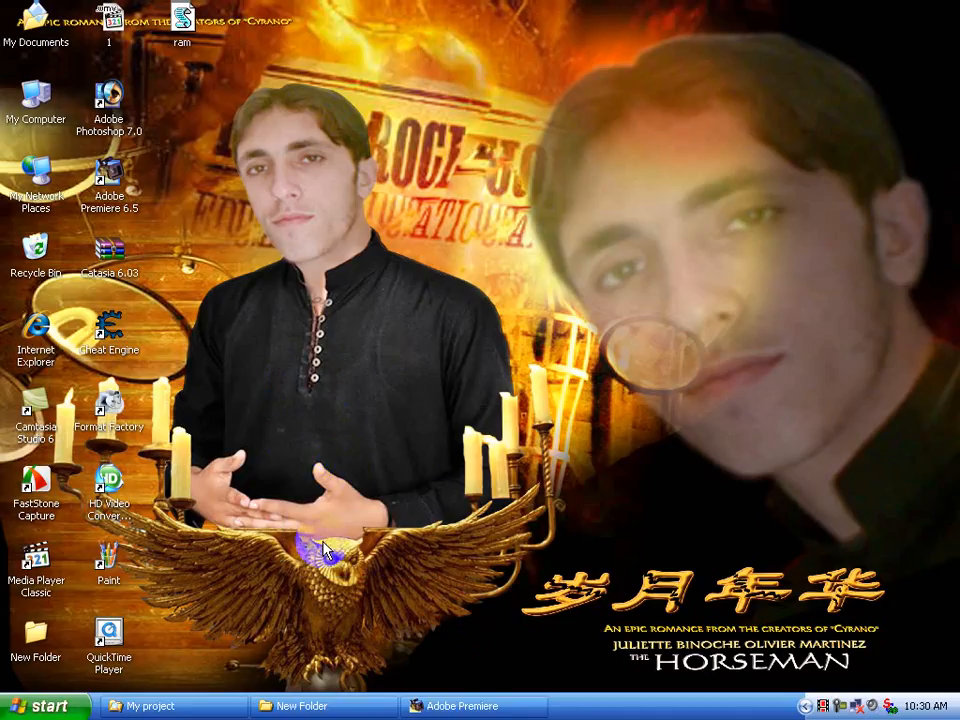
pyautogui.rightClick(295, 512)
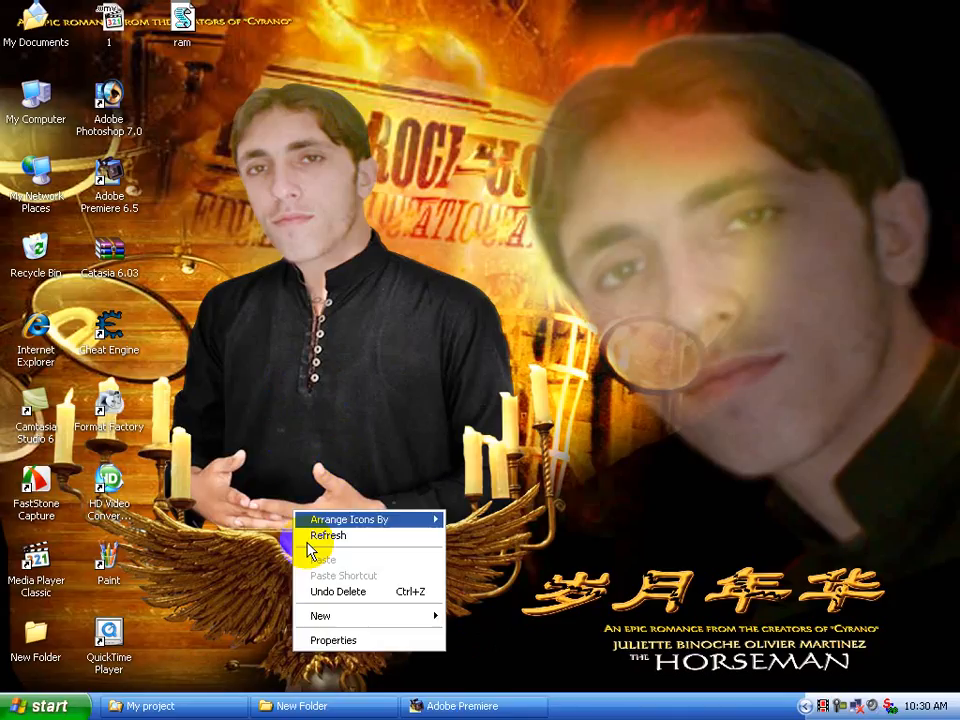
pyautogui.click(306, 536)
pyautogui.rightClick(295, 468)
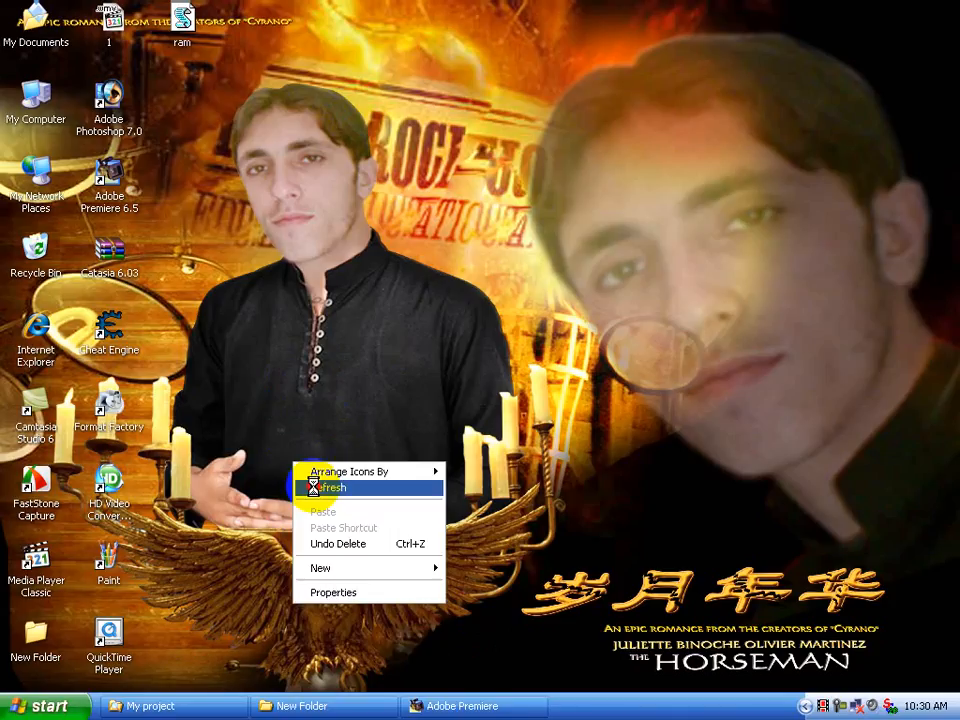
pyautogui.click(312, 487)
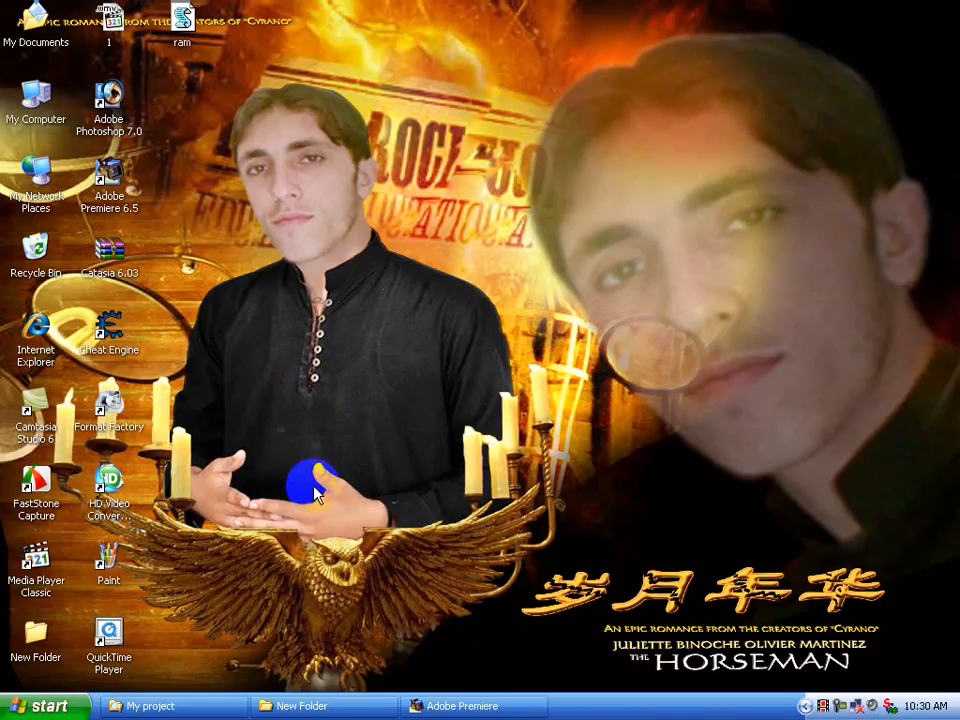
# Close the running Adobe Premiere session and open the "yara dildara we." project file from the My project folder
pyautogui.click(197, 702)
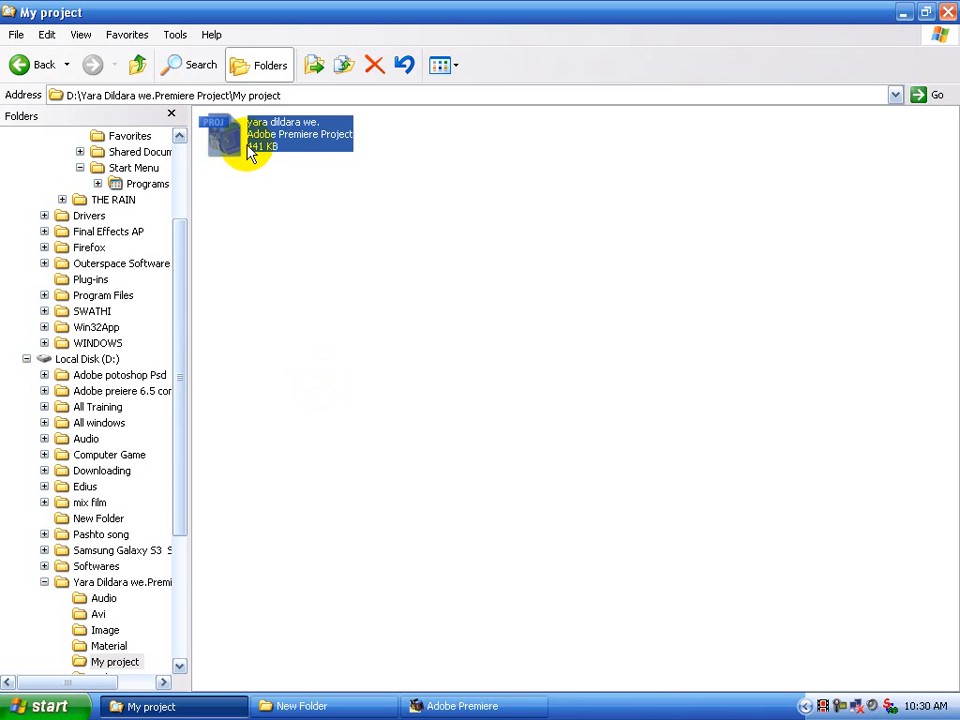
pyautogui.click(478, 706)
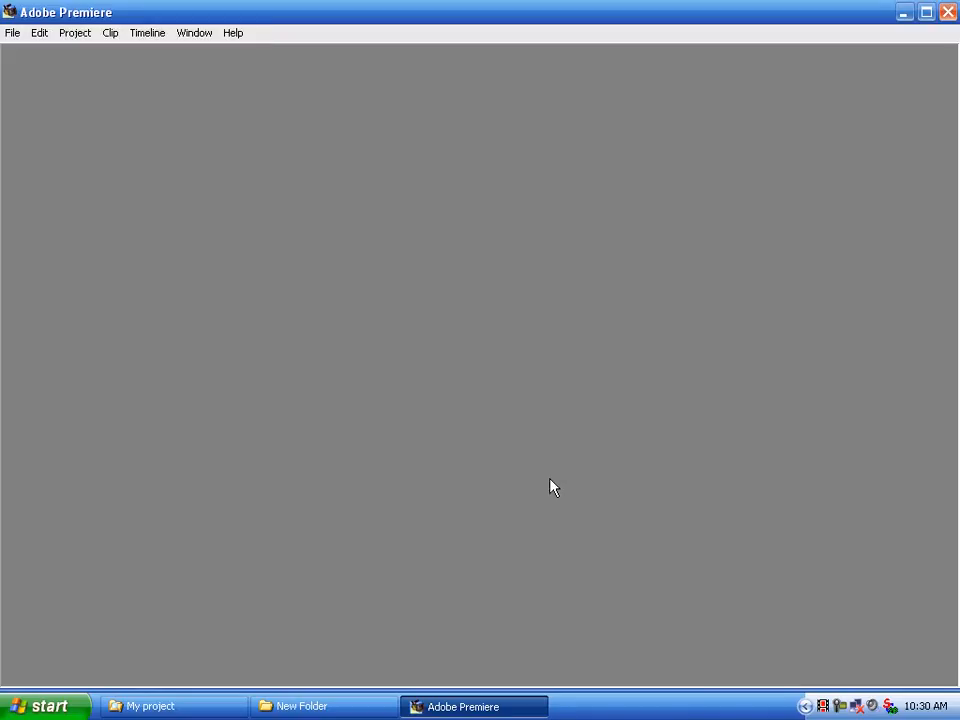
pyautogui.click(948, 12)
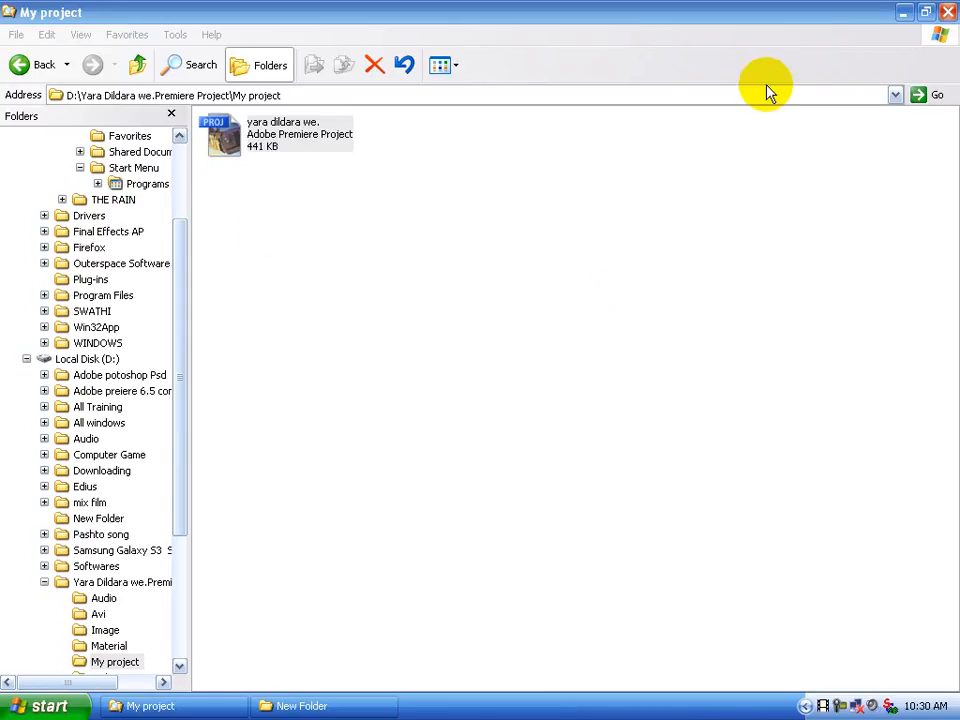
pyautogui.click(31, 62)
pyautogui.doubleClick(806, 163)
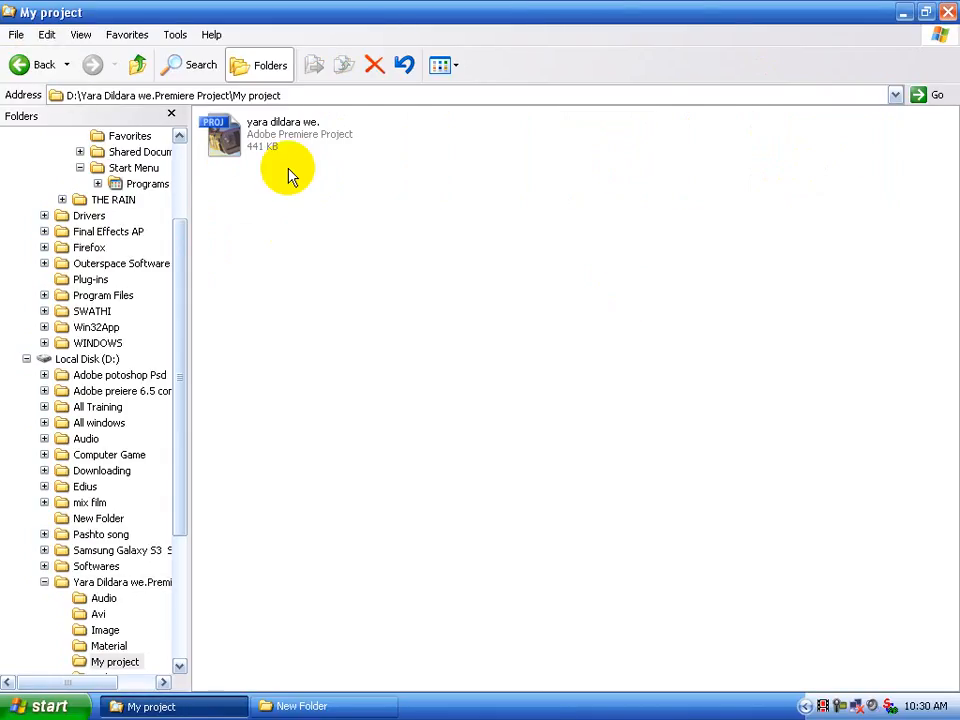
pyautogui.doubleClick(291, 135)
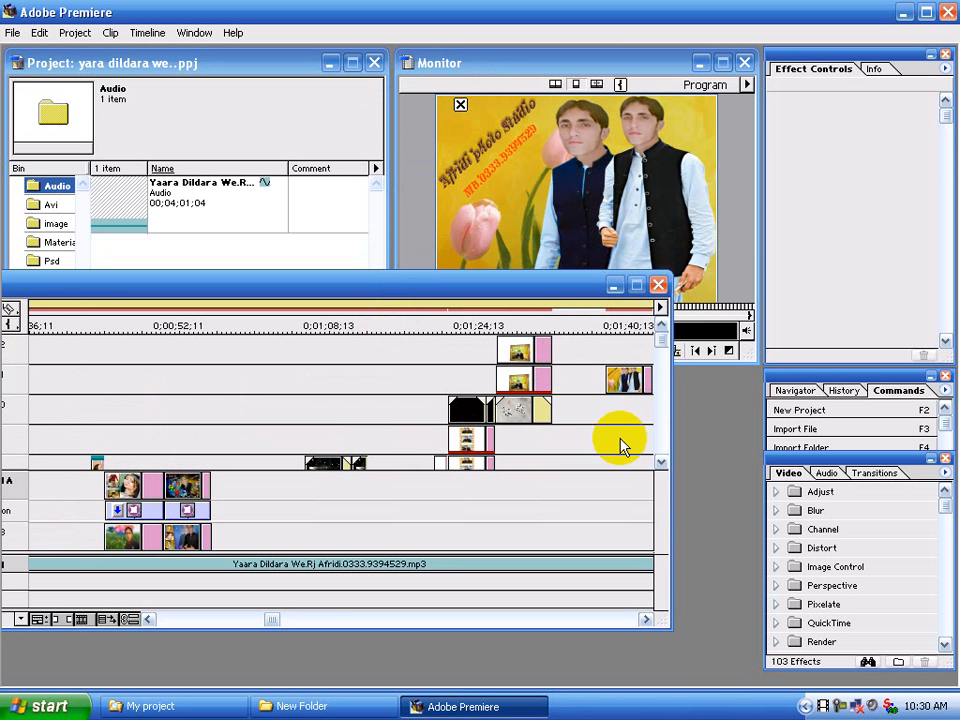
# Play the timeline from about 0;01;24;16 and inspect the two stacked Rj 001.psd clips in their clip windows
pyautogui.click(659, 462)
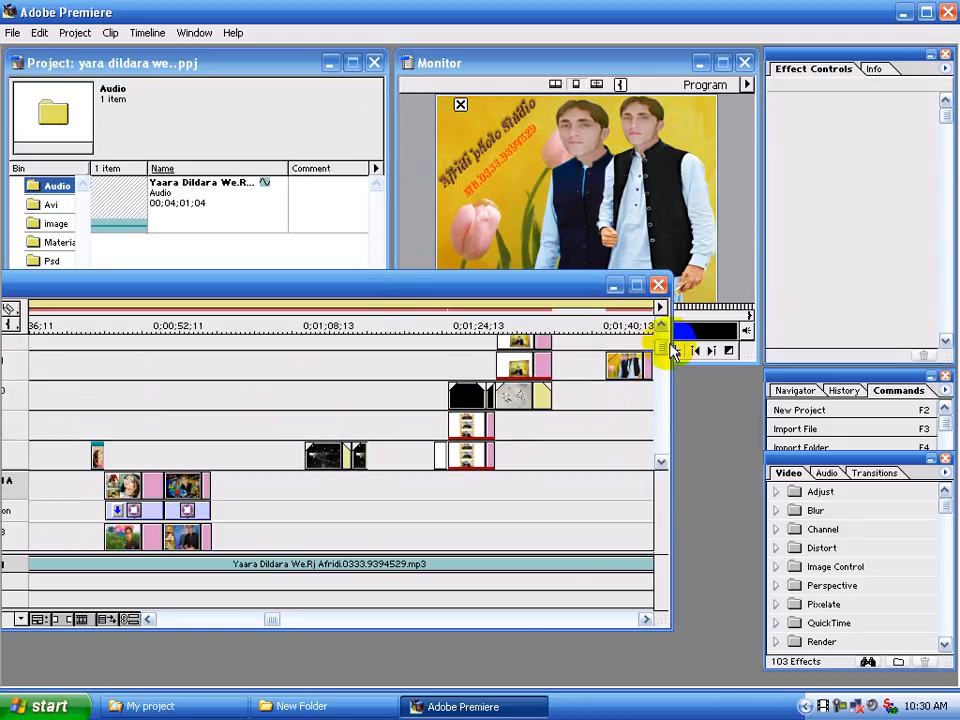
pyautogui.click(660, 339)
pyautogui.click(480, 326)
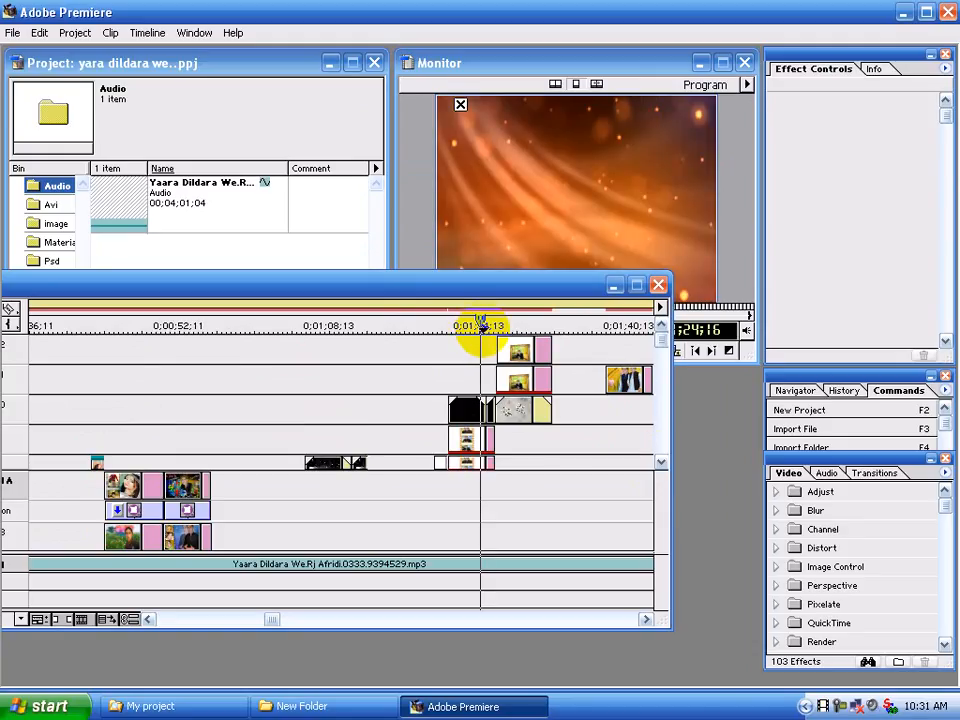
pyautogui.press('space')
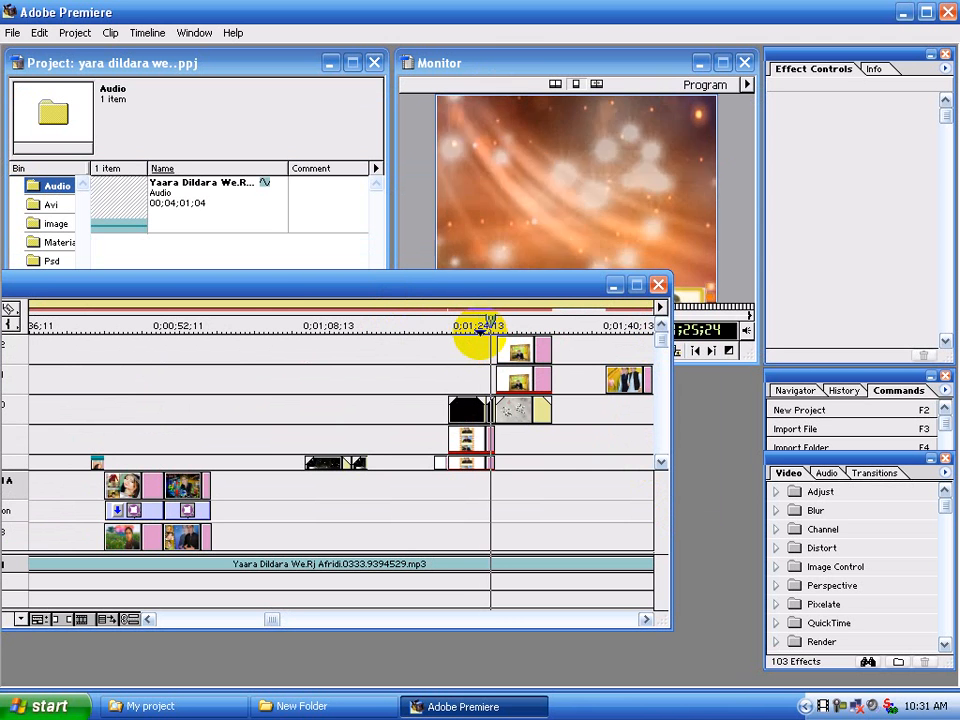
pyautogui.doubleClick(537, 383)
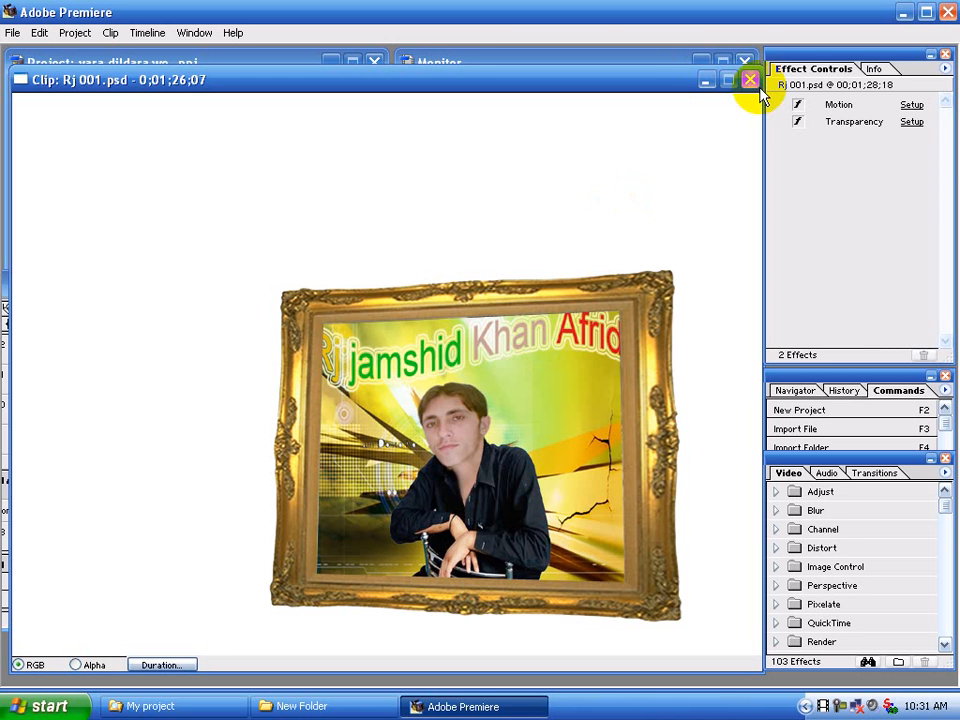
pyautogui.click(751, 80)
pyautogui.doubleClick(536, 343)
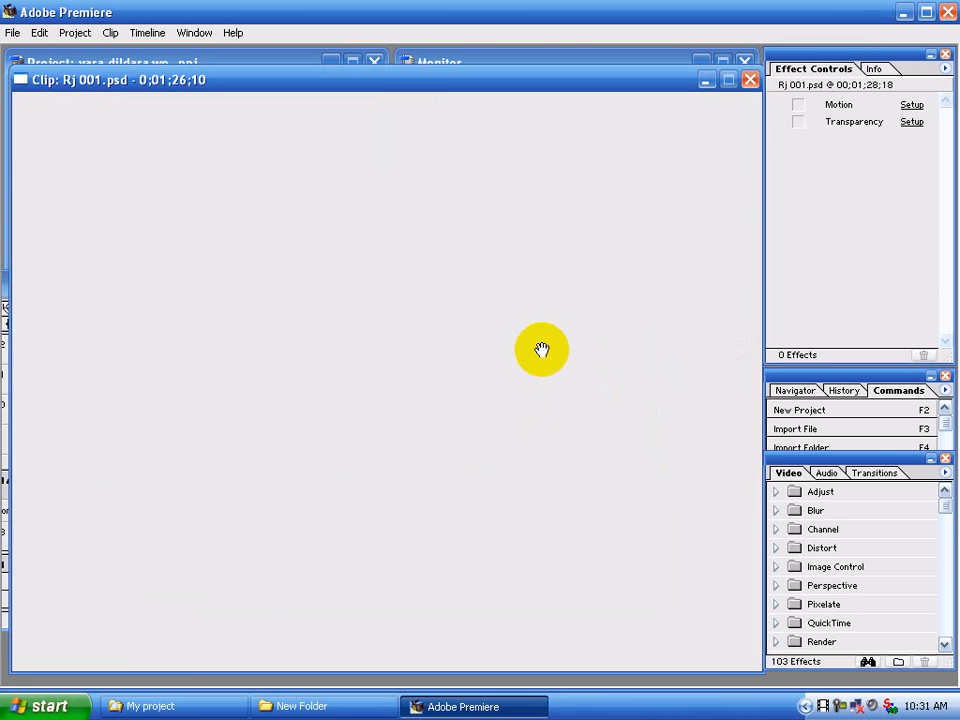
pyautogui.click(751, 80)
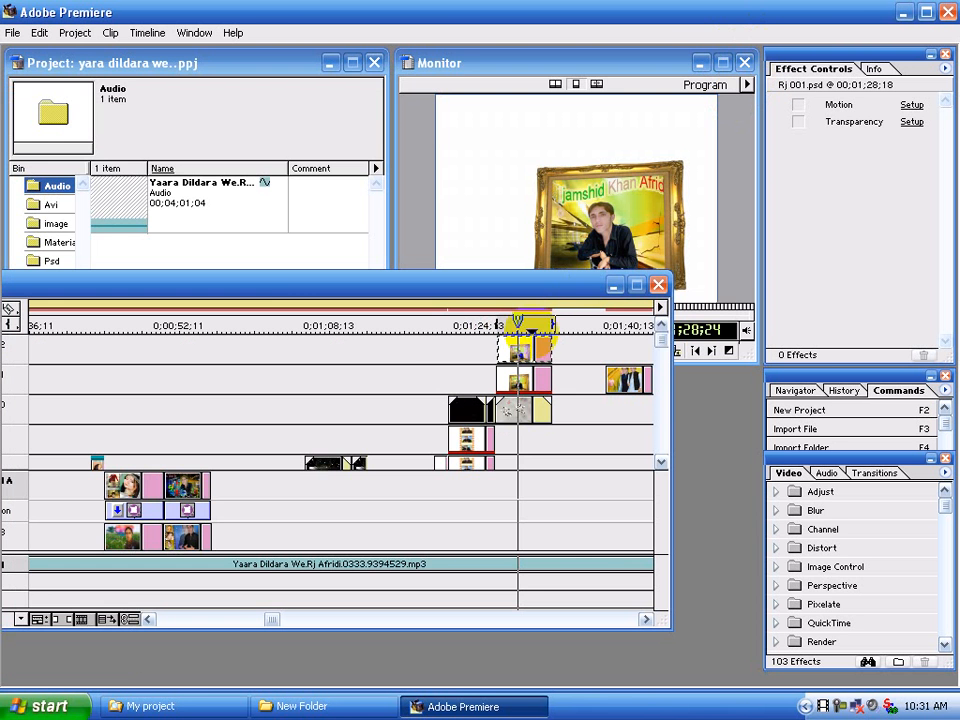
# Set the transparency key type of the upper Rj 001.psd clip to Alpha Channel
pyautogui.doubleClick(519, 351)
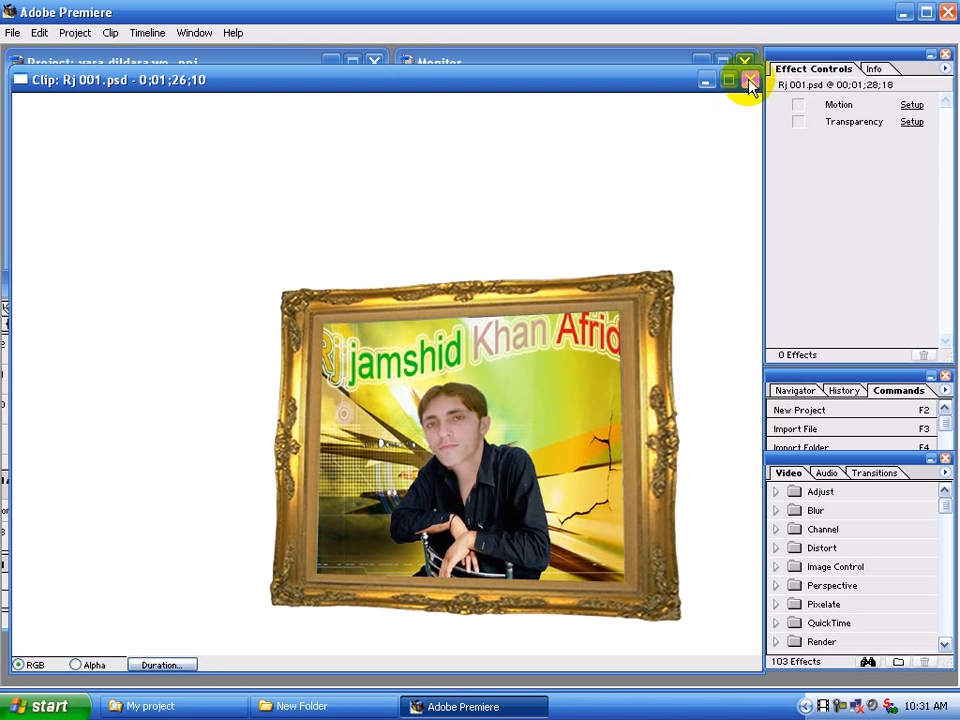
pyautogui.click(751, 80)
pyautogui.click(912, 121)
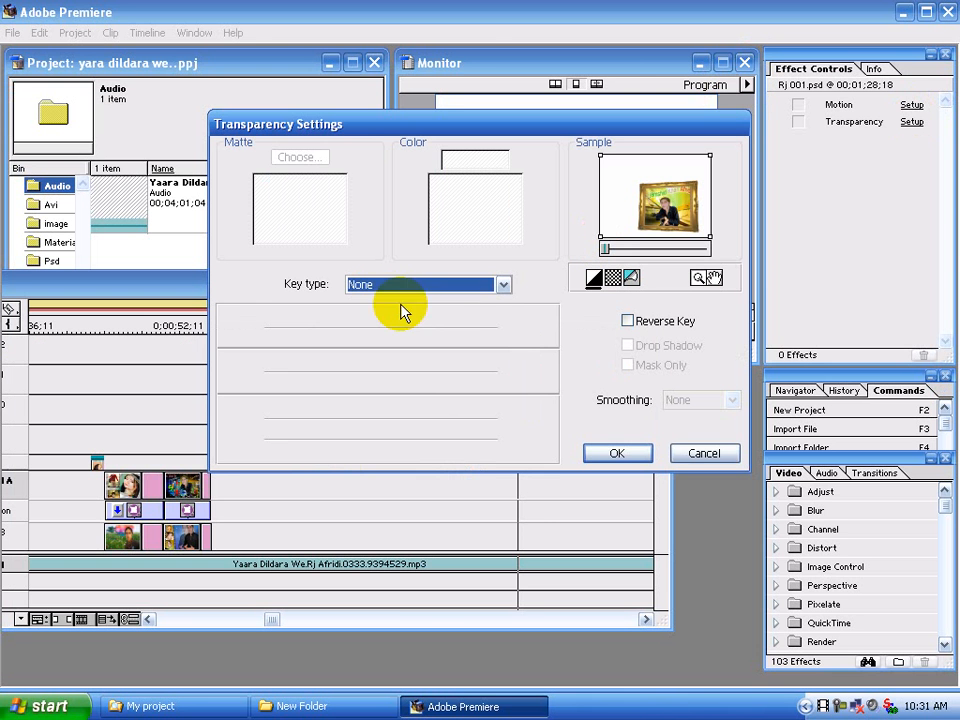
pyautogui.click(452, 287)
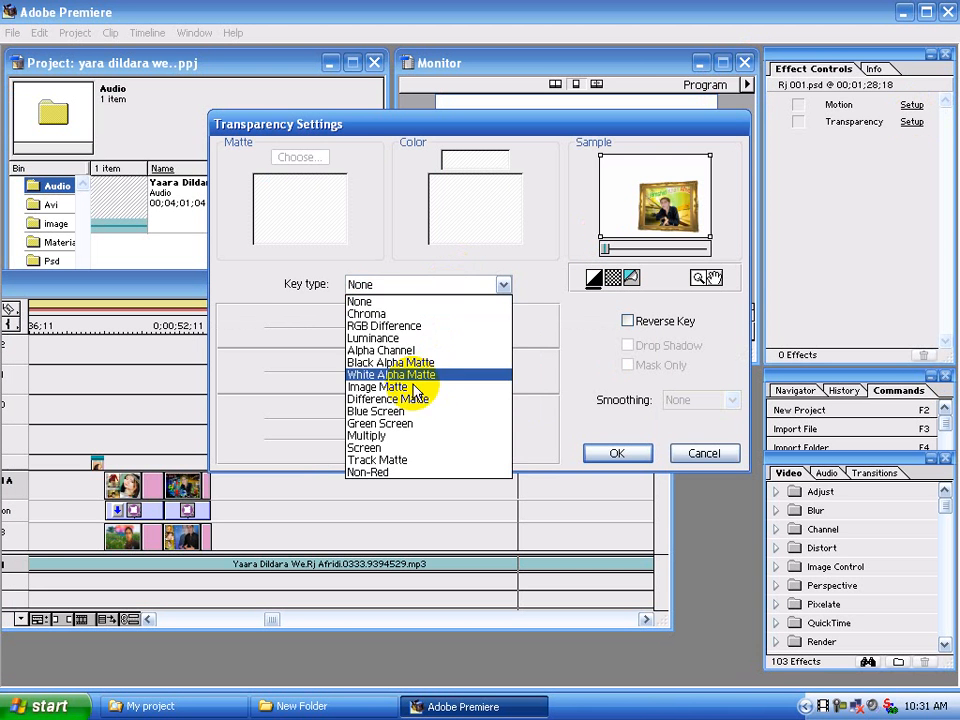
pyautogui.click(415, 349)
pyautogui.click(621, 452)
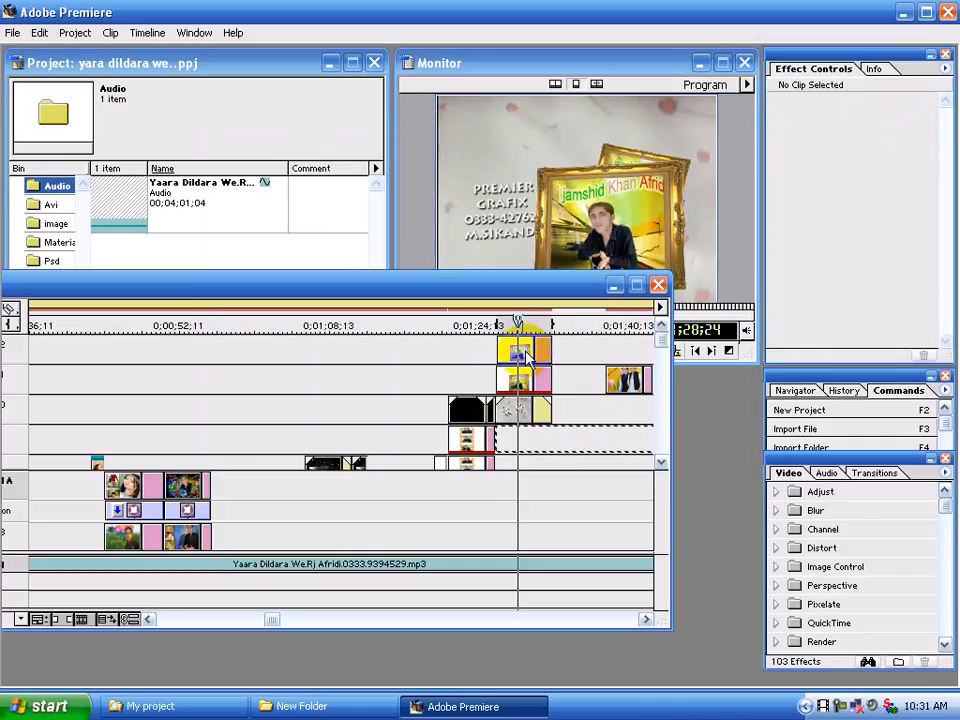
# Select the upper Rj 001.psd clip again and open its motion settings
pyautogui.doubleClick(525, 350)
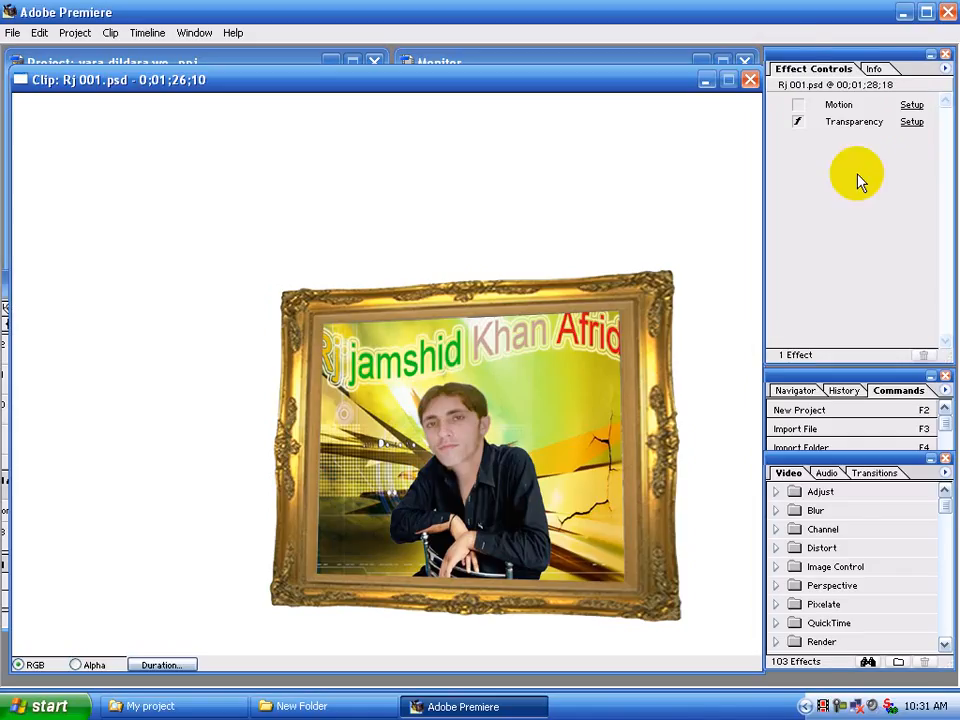
pyautogui.click(749, 80)
pyautogui.click(746, 85)
pyautogui.click(655, 67)
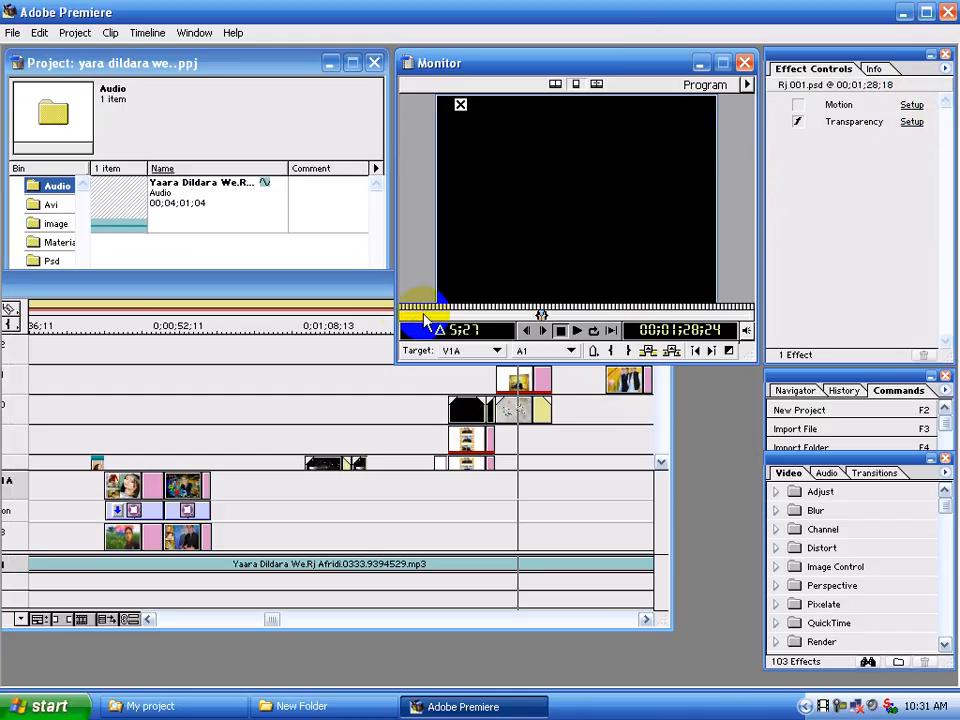
pyautogui.click(380, 290)
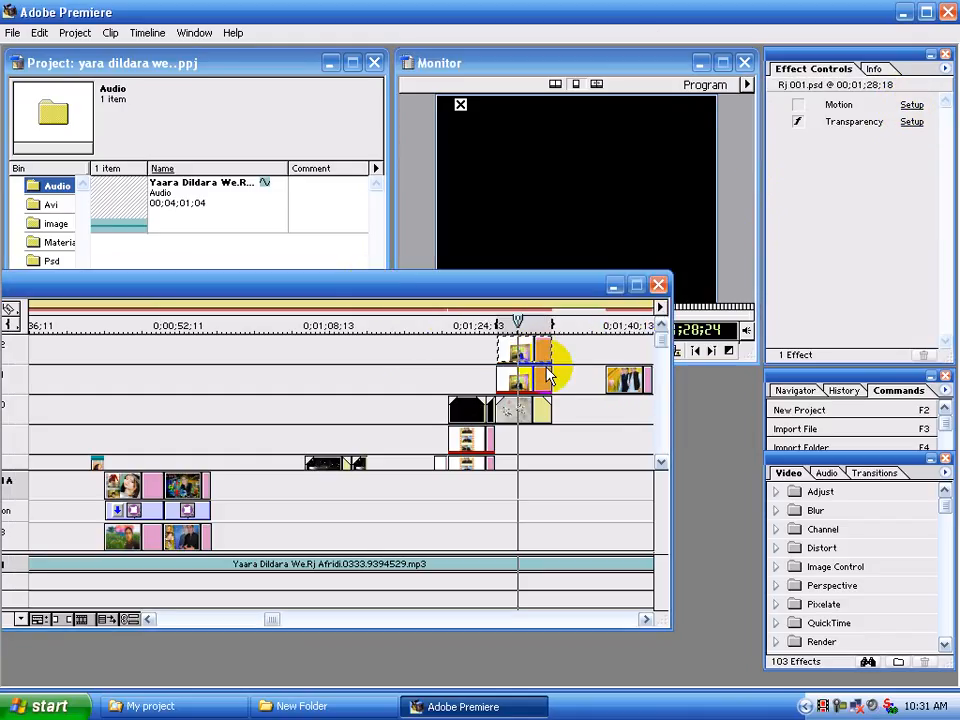
pyautogui.click(912, 106)
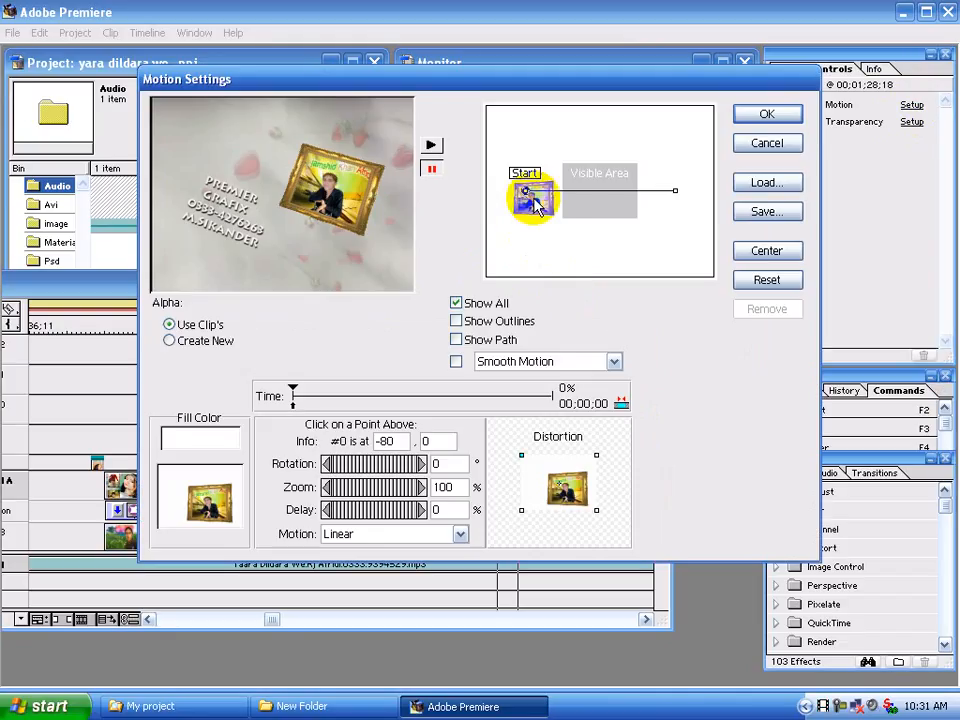
# Place the motion path's start point at about -21, 0, with 63% zoom and a clockwise tilt of the distortion frame
pyautogui.moveTo(527, 195); pyautogui.dragTo(578, 187)
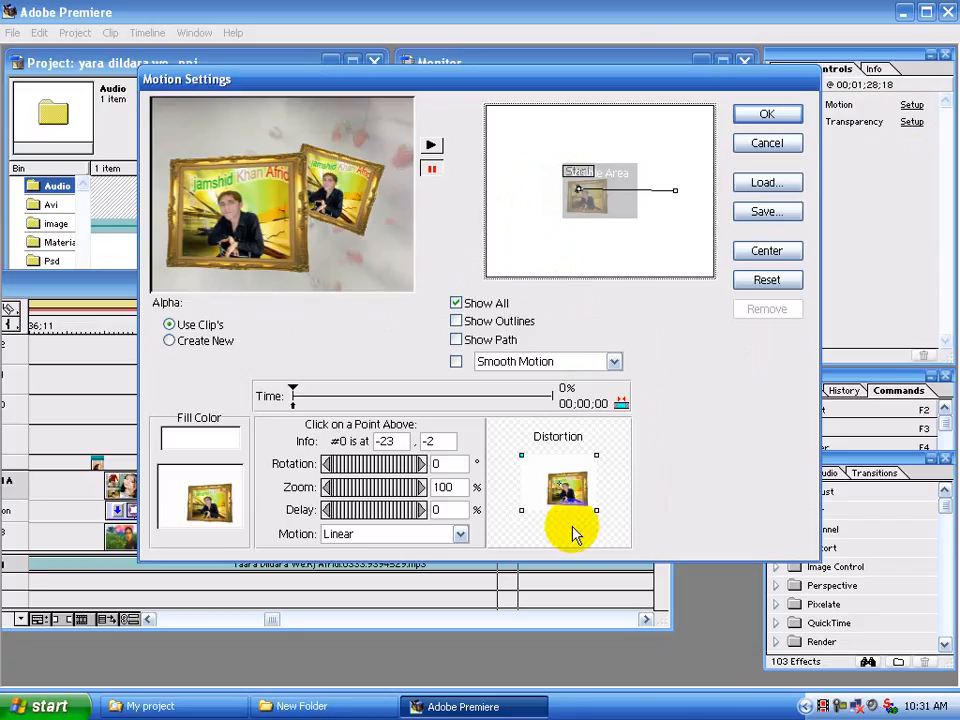
pyautogui.doubleClick(447, 487)
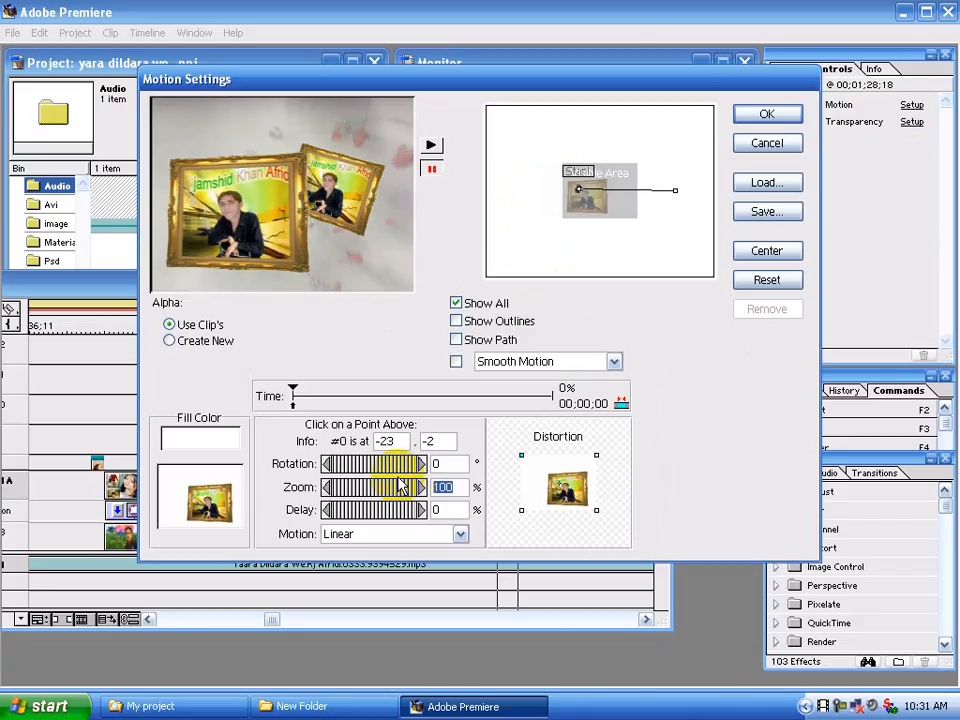
pyautogui.write('63')
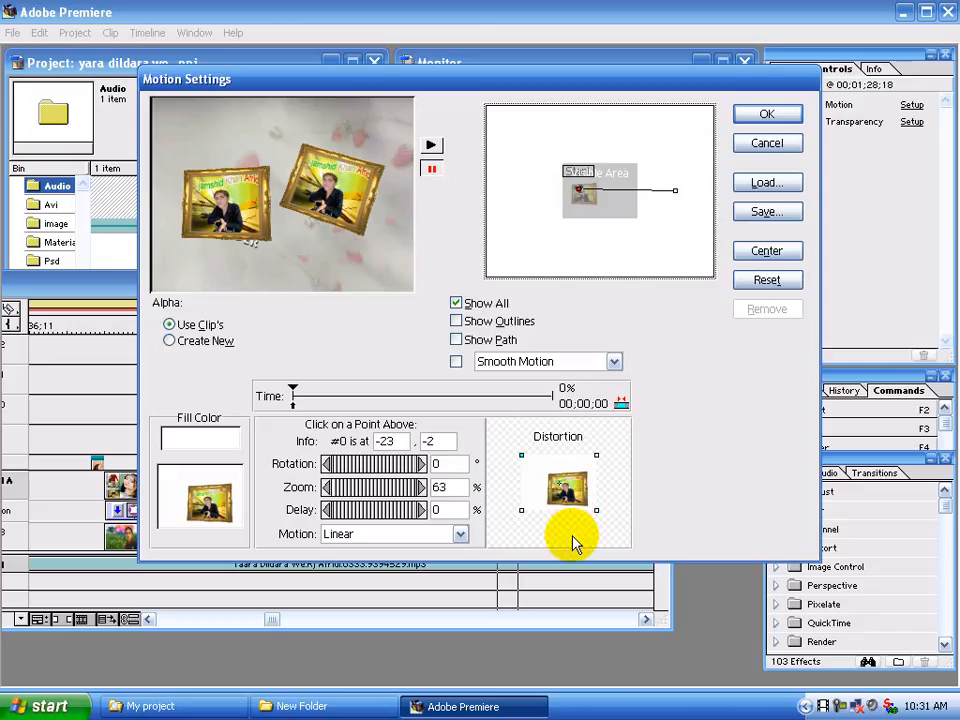
pyautogui.moveTo(594, 508); pyautogui.dragTo(579, 524)
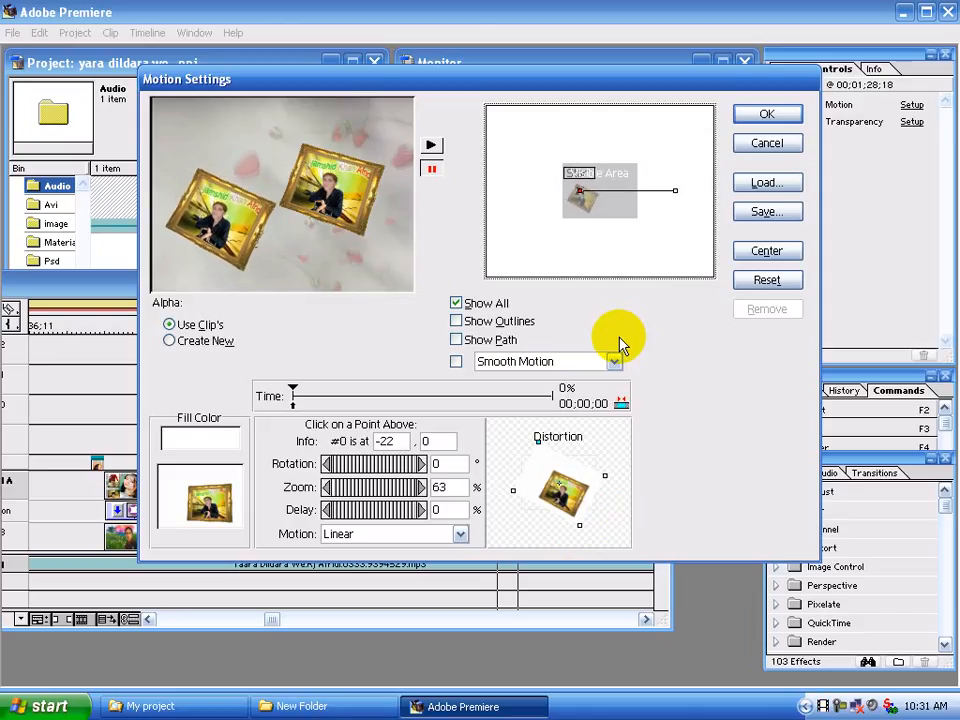
# Add a motion point at 13%, placed at -24, 2, with a slightly smaller clockwise tilt and 63% zoom
pyautogui.click(596, 193)
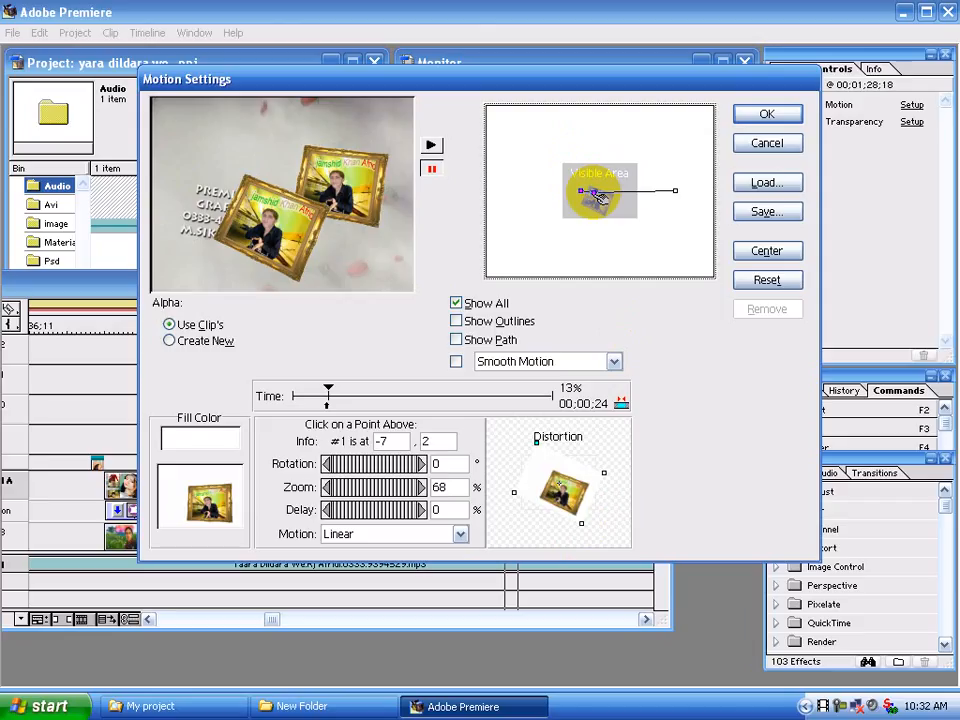
pyautogui.moveTo(596, 193); pyautogui.dragTo(569, 183)
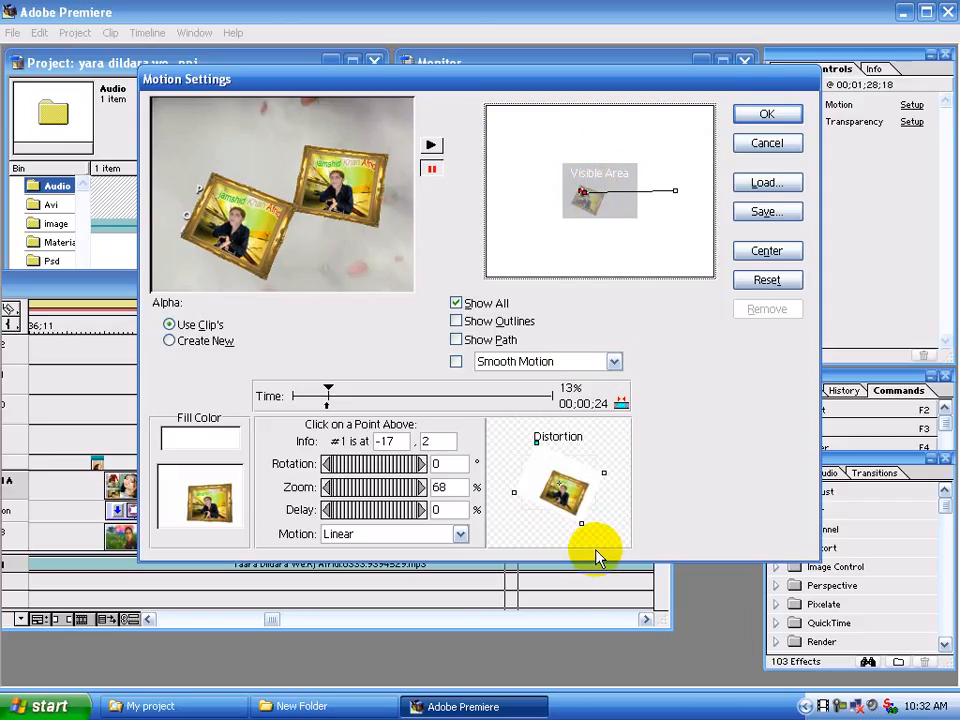
pyautogui.moveTo(581, 523); pyautogui.dragTo(591, 525)
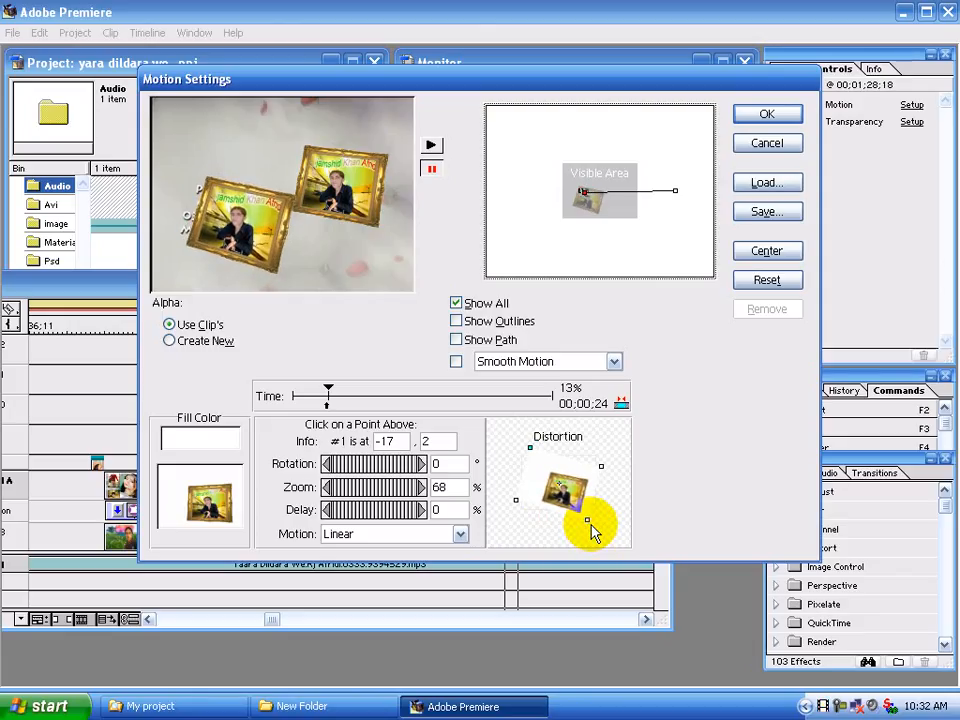
pyautogui.press('Left')
pyautogui.press('Left')
pyautogui.press('Left')
pyautogui.press('Left')
pyautogui.press('Left')
pyautogui.press('Left')
pyautogui.press('Left')
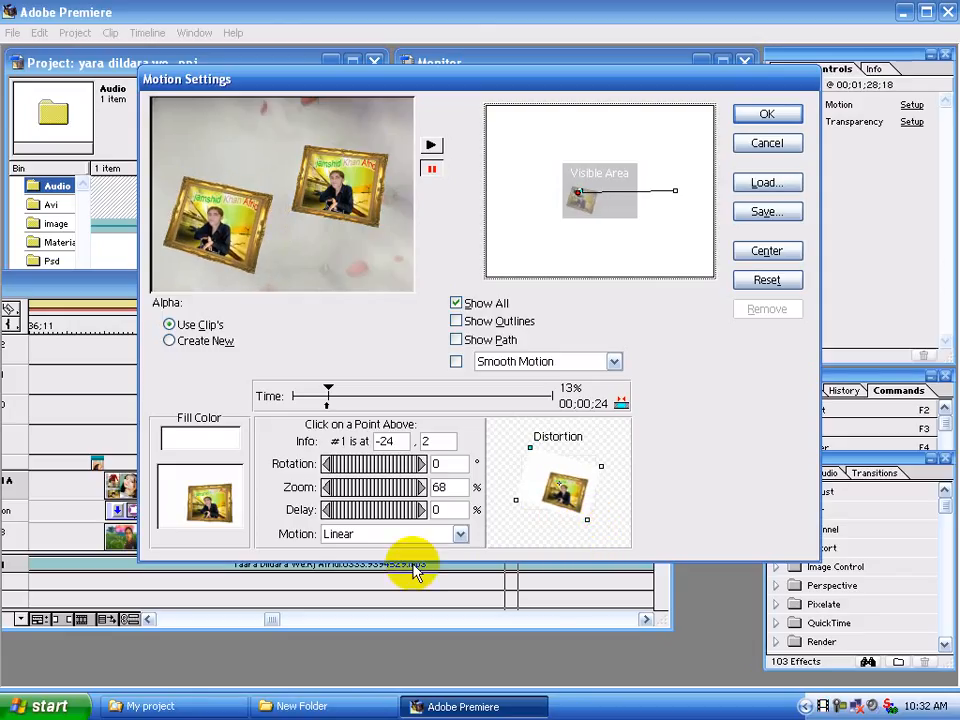
pyautogui.doubleClick(440, 487)
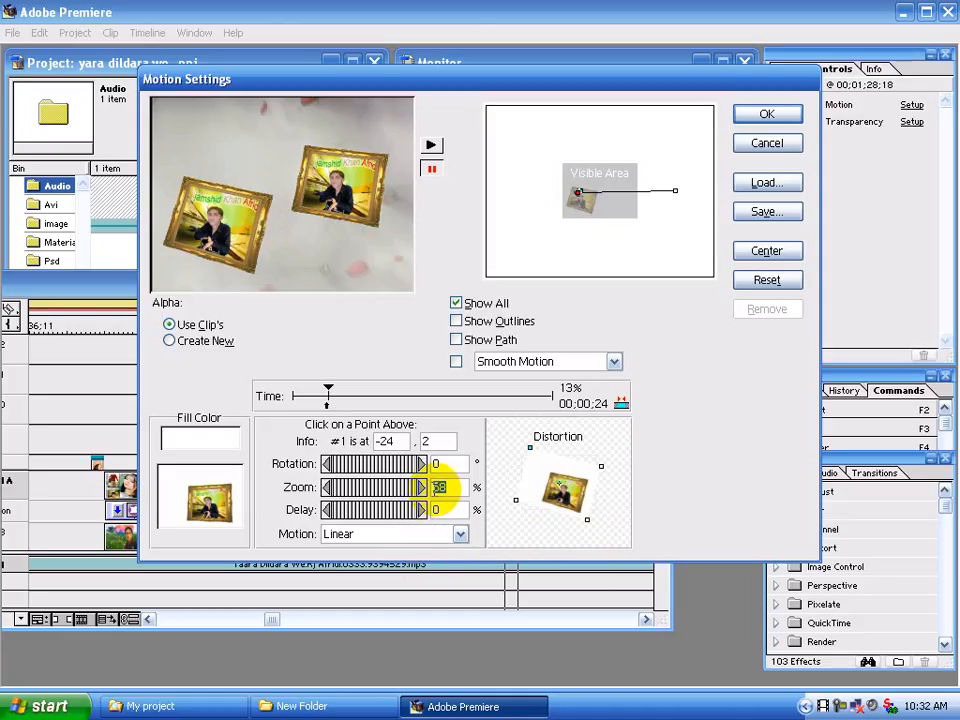
pyautogui.write('63')
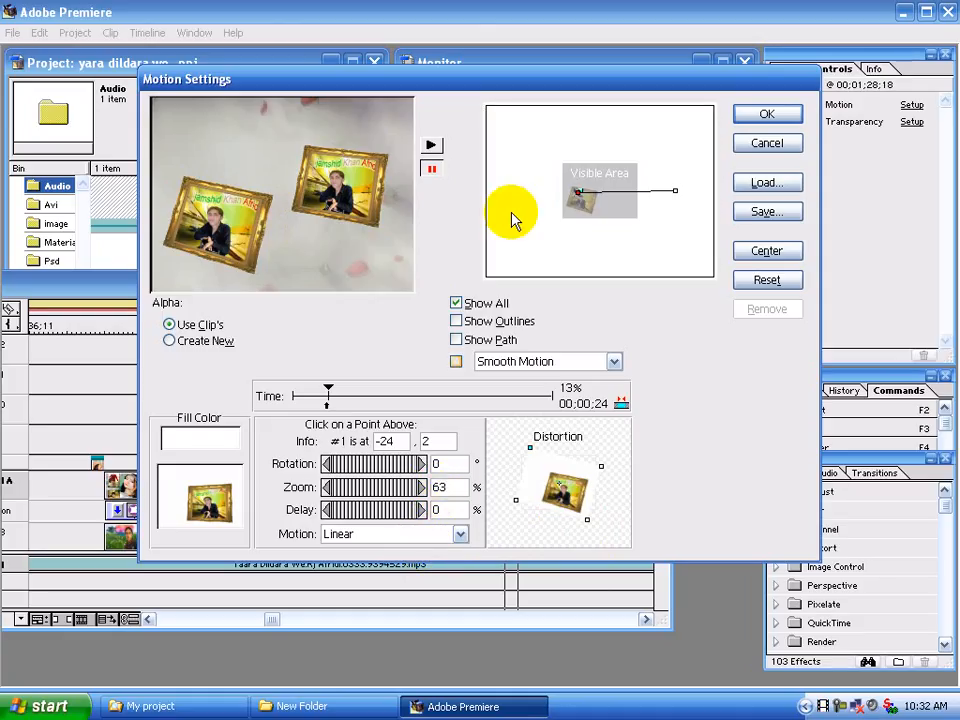
# Add a motion point at 33%, place it at -18, 2, and rotate its distortion frame back to nearly upright
pyautogui.click(600, 193)
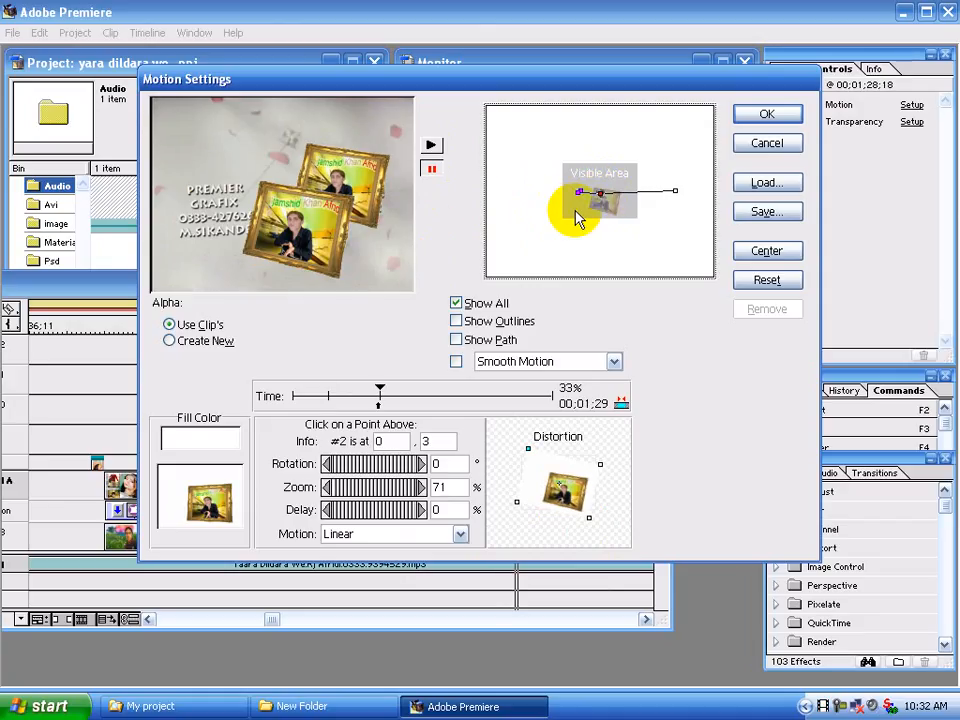
pyautogui.press('Up')
pyautogui.press('Left')
pyautogui.press('Left')
pyautogui.press('Left')
pyautogui.press('Left')
pyautogui.press('Left')
pyautogui.press('Left')
pyautogui.press('Left')
pyautogui.press('Left')
pyautogui.press('Left')
pyautogui.press('Left')
pyautogui.press('Left')
pyautogui.press('Left')
pyautogui.press('Left')
pyautogui.press('Left')
pyautogui.press('Left')
pyautogui.press('Left')
pyautogui.press('Left')
pyautogui.press('Left')
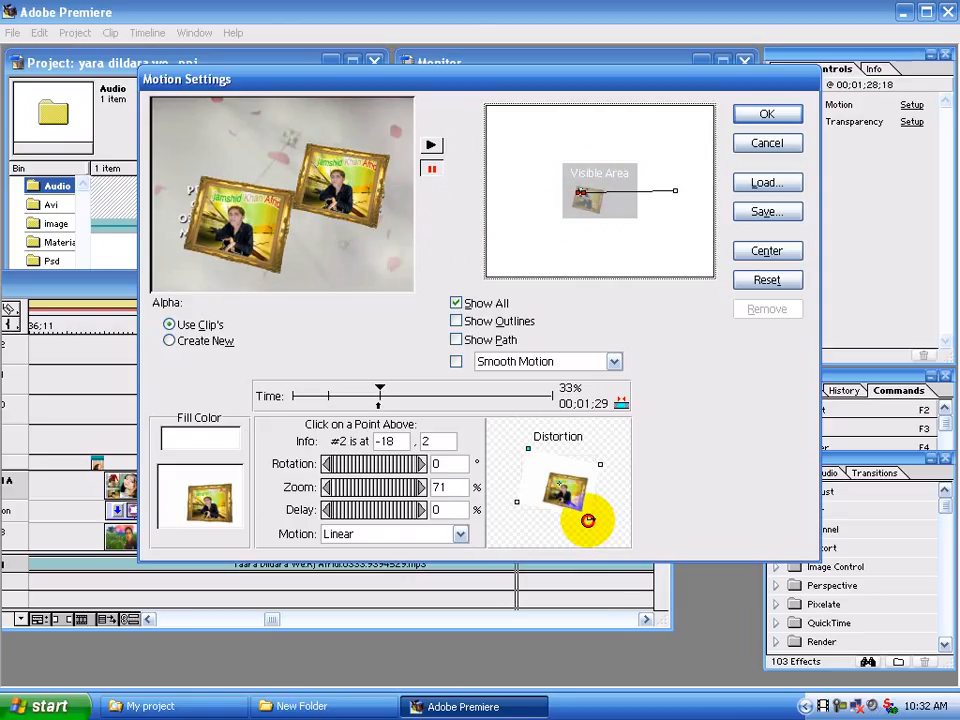
pyautogui.moveTo(588, 520); pyautogui.dragTo(600, 521)
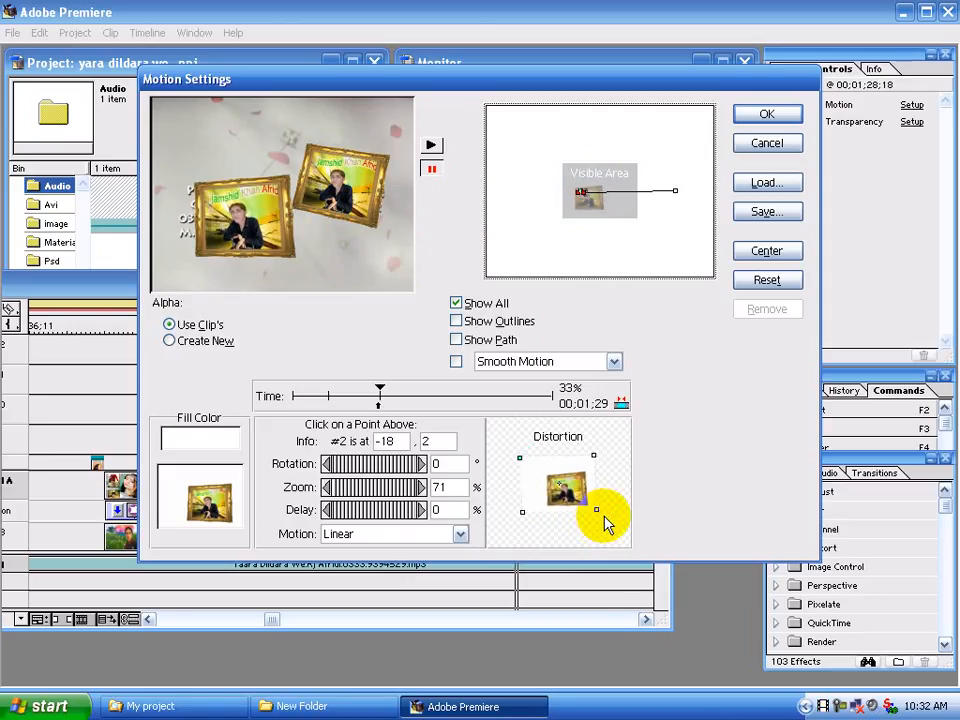
# Move the 33% motion point to -24, 1
pyautogui.press('Left')
pyautogui.press('Left')
pyautogui.press('Left')
pyautogui.press('Left')
pyautogui.press('Left')
pyautogui.press('Left')
pyautogui.press('Up')
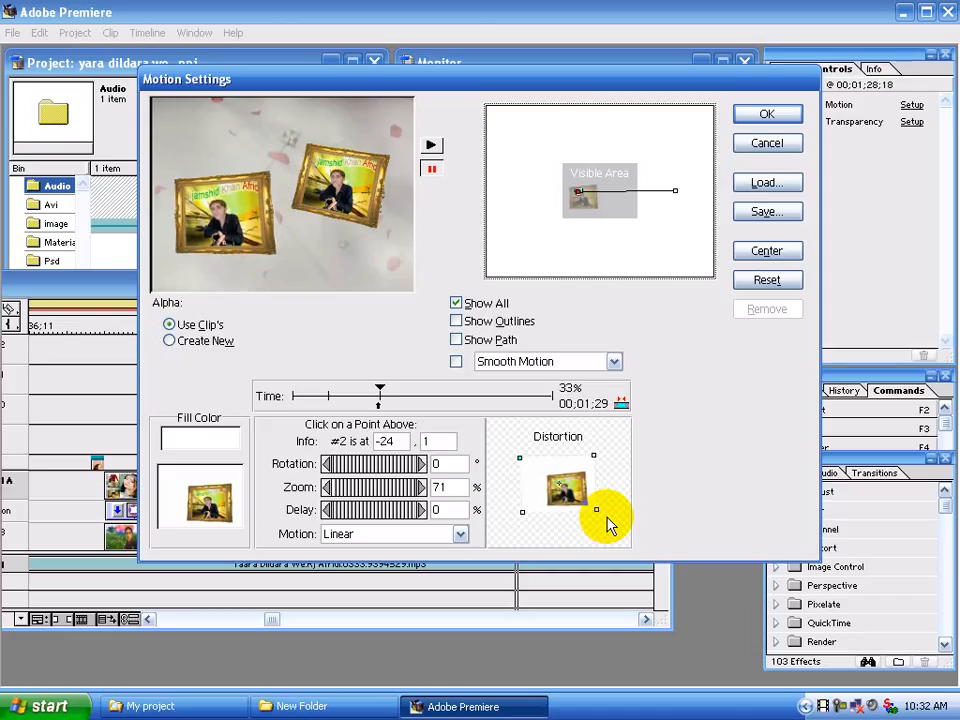
# Add a motion point at 51%, placed at -28, -4, with 63% zoom
pyautogui.click(610, 192)
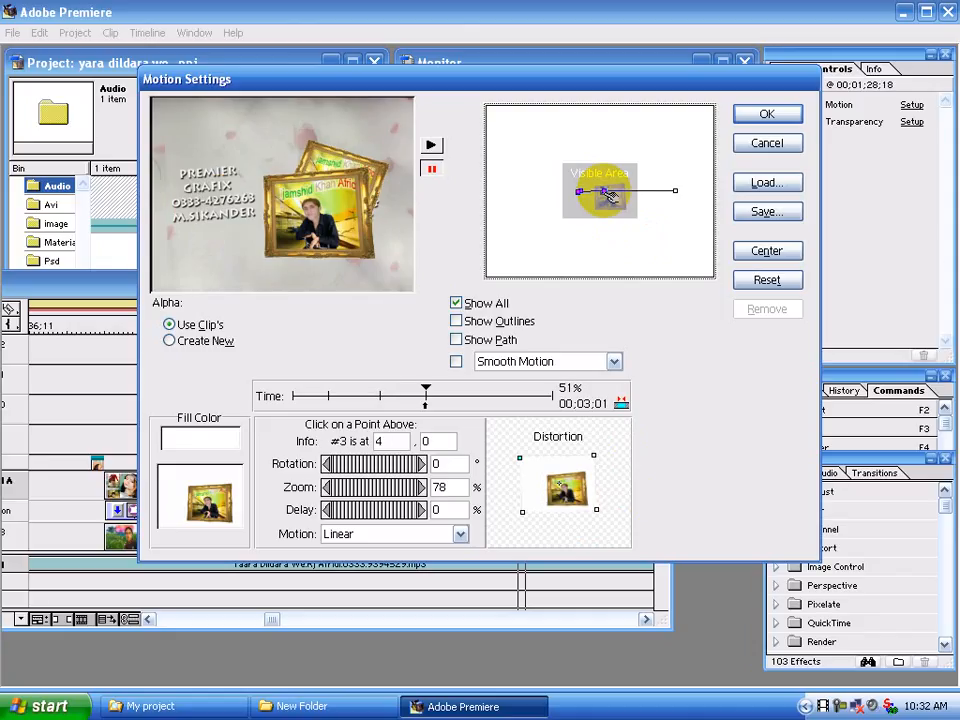
pyautogui.press('Left')
pyautogui.press('Left')
pyautogui.press('Left')
pyautogui.press('Left')
pyautogui.press('Left')
pyautogui.press('Left')
pyautogui.press('Left')
pyautogui.press('Left')
pyautogui.press('Left')
pyautogui.press('Left')
pyautogui.press('Left')
pyautogui.press('Left')
pyautogui.press('Left')
pyautogui.press('Left')
pyautogui.press('Left')
pyautogui.press('Left')
pyautogui.press('Left')
pyautogui.press('Left')
pyautogui.press('Left')
pyautogui.press('Left')
pyautogui.press('Up')
pyautogui.press('Up')
pyautogui.press('Up')
pyautogui.press('Up')
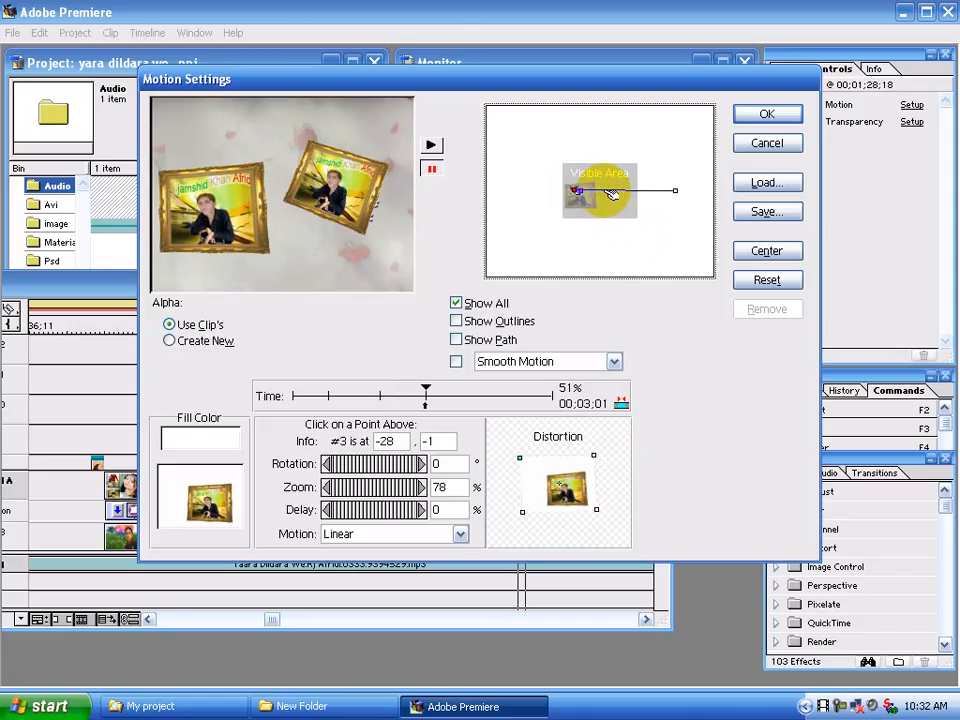
pyautogui.doubleClick(450, 486)
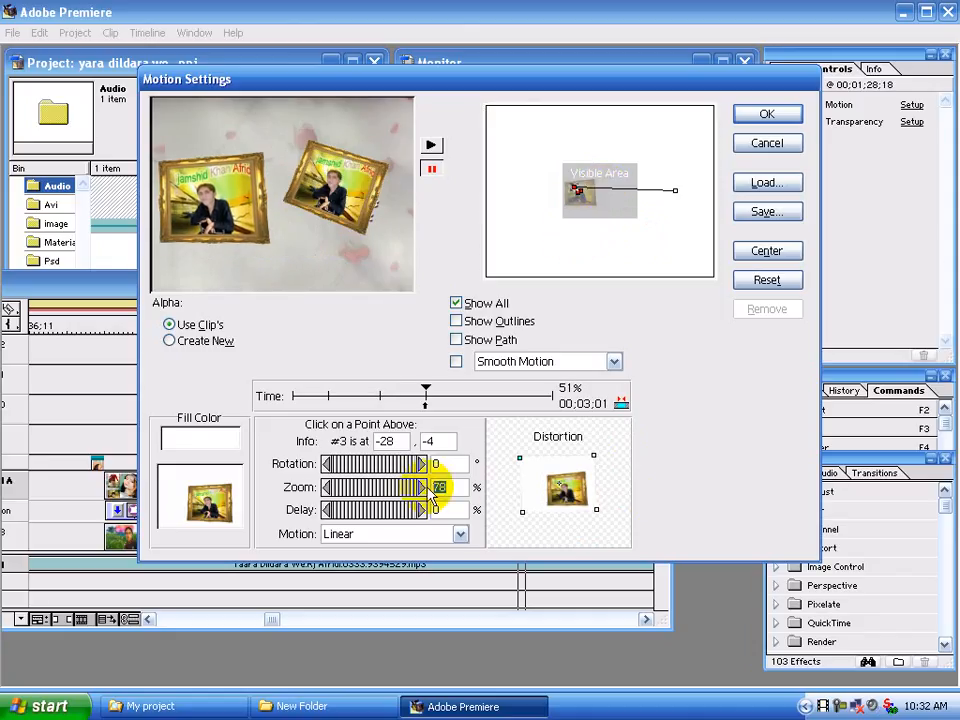
pyautogui.write('63')
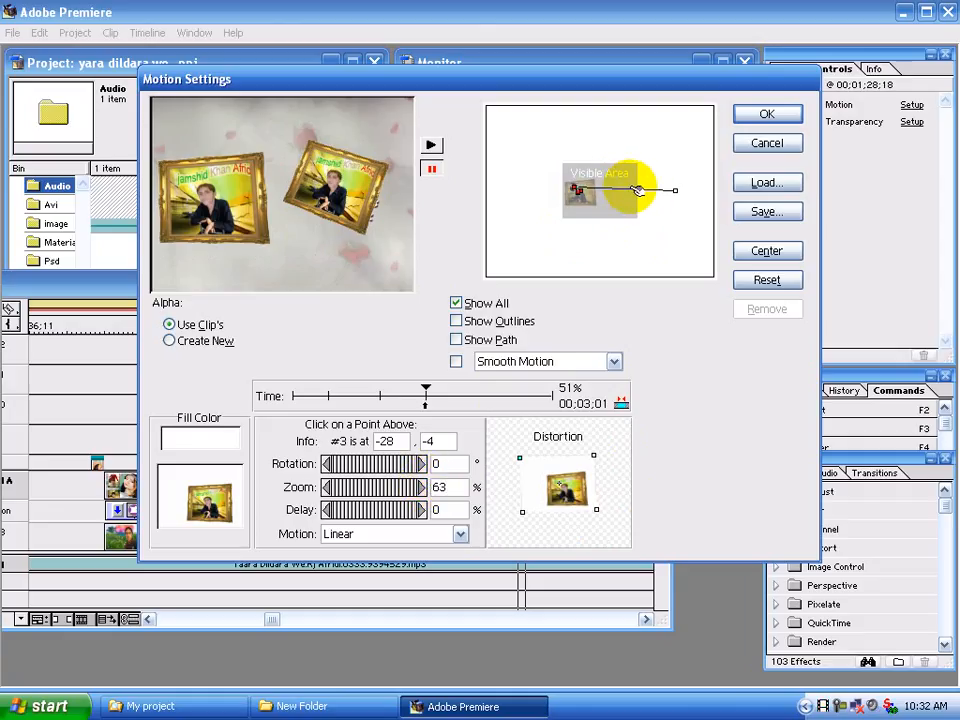
# Add a motion point at 67%, place it at -18, -3, and tilt its distortion frame counterclockwise
pyautogui.click(613, 192)
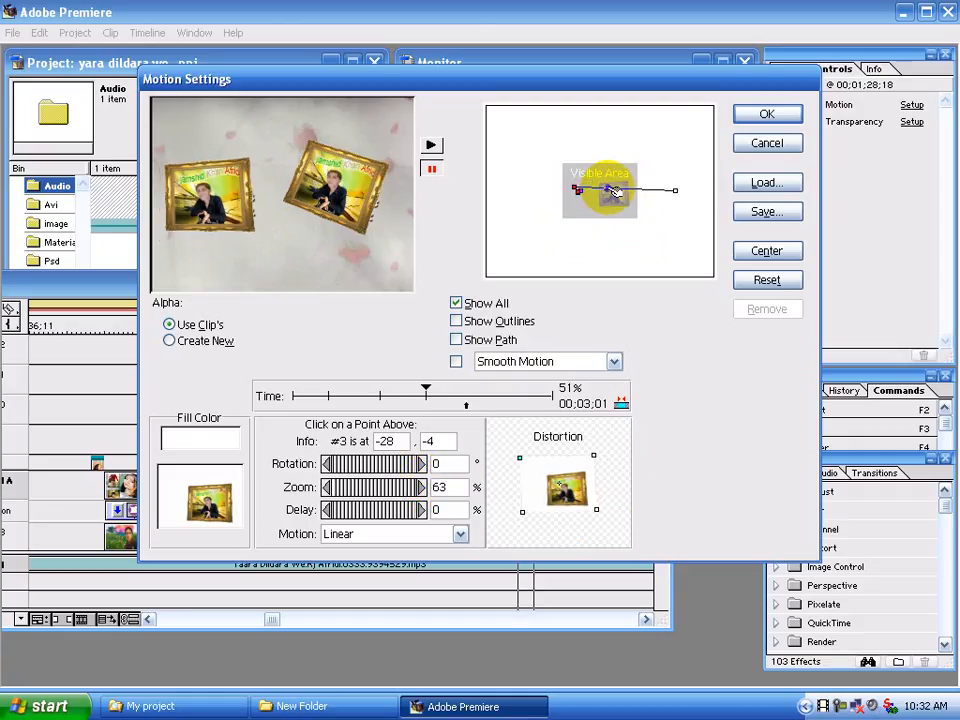
pyautogui.click(613, 192)
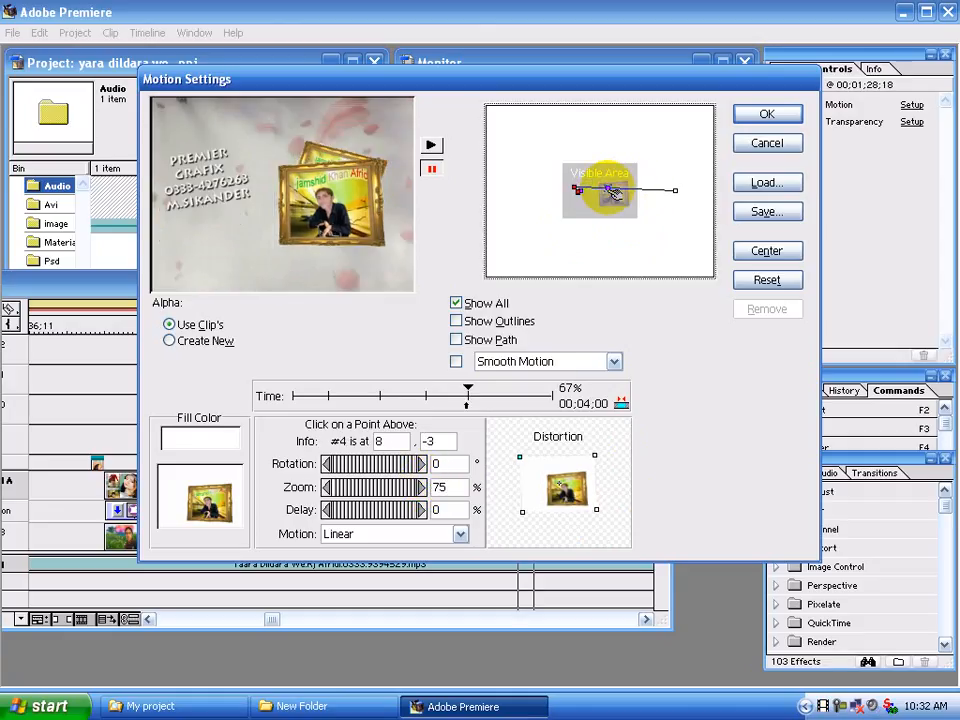
pyautogui.moveTo(613, 192); pyautogui.dragTo(615, 193)
pyautogui.press('Down')
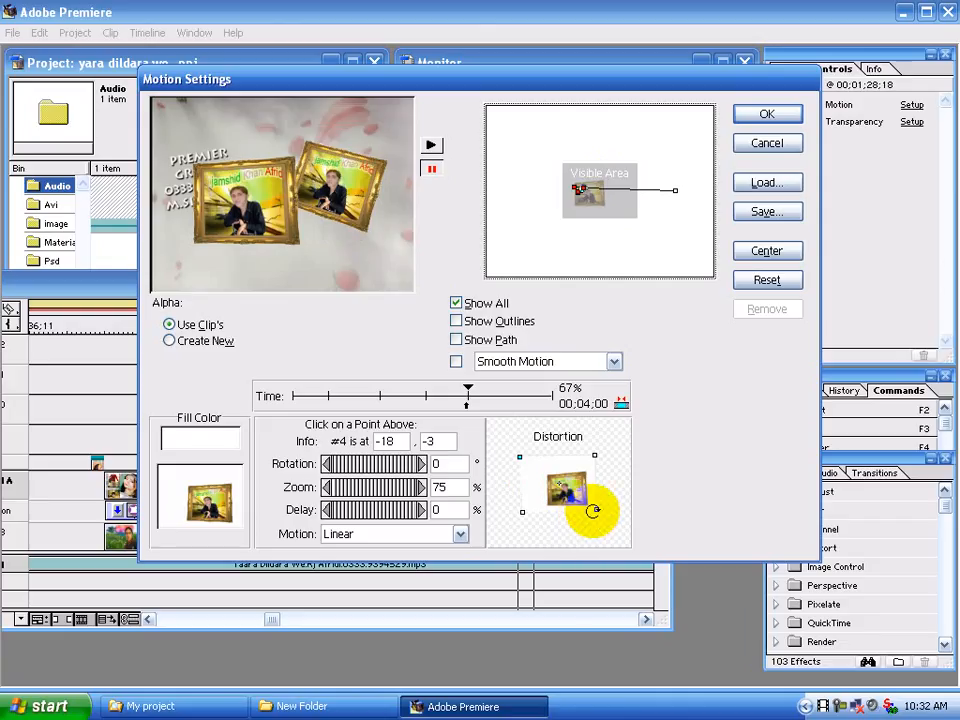
pyautogui.moveTo(596, 509); pyautogui.dragTo(614, 514)
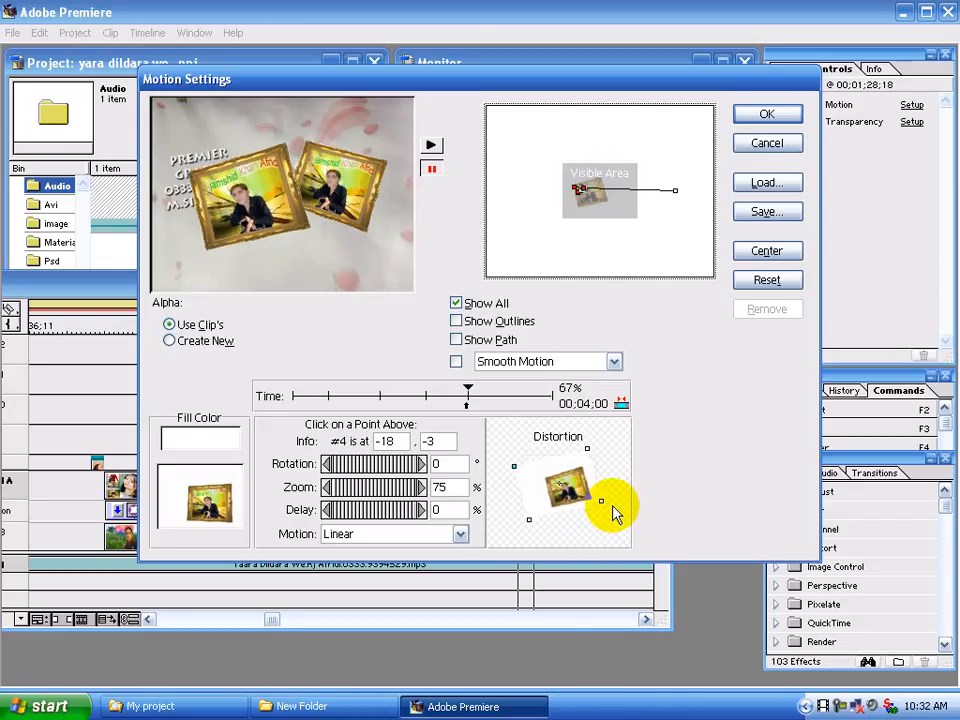
# Move the 67% motion point to -29, -10 and set its zoom to 63%
pyautogui.press('Left')
pyautogui.press('Left')
pyautogui.press('Left')
pyautogui.press('Left')
pyautogui.press('Left')
pyautogui.press('Left')
pyautogui.press('Left')
pyautogui.press('Left')
pyautogui.press('Left')
pyautogui.press('Up')
pyautogui.press('Up')
pyautogui.press('Up')
pyautogui.press('Up')
pyautogui.press('Up')
pyautogui.press('Up')
pyautogui.press('Up')
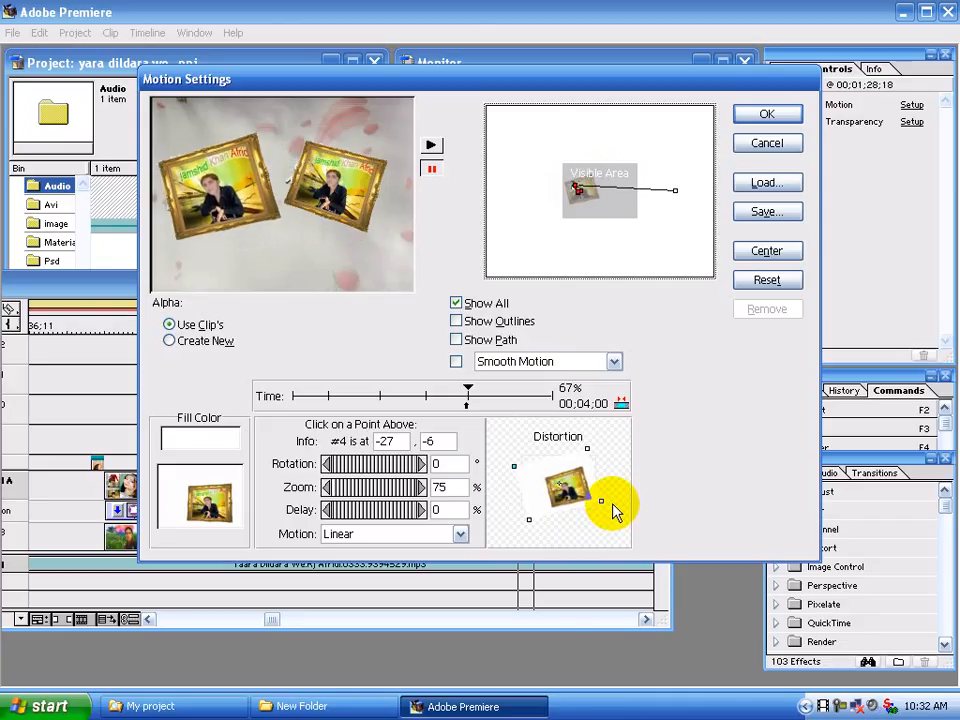
pyautogui.press('Left')
pyautogui.press('Left')
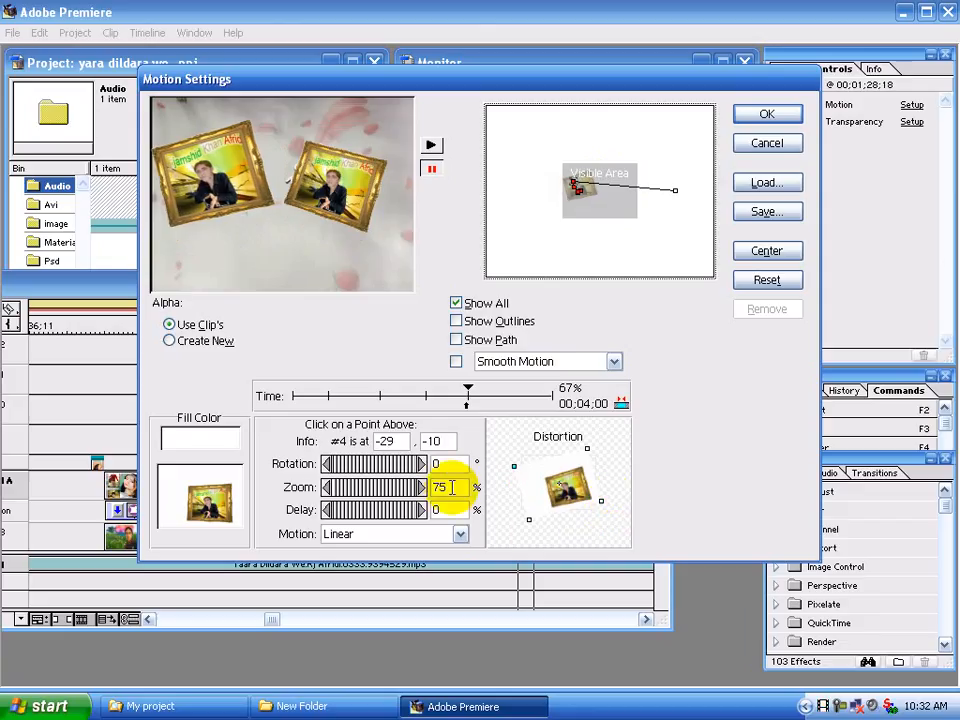
pyautogui.moveTo(452, 487); pyautogui.dragTo(402, 488)
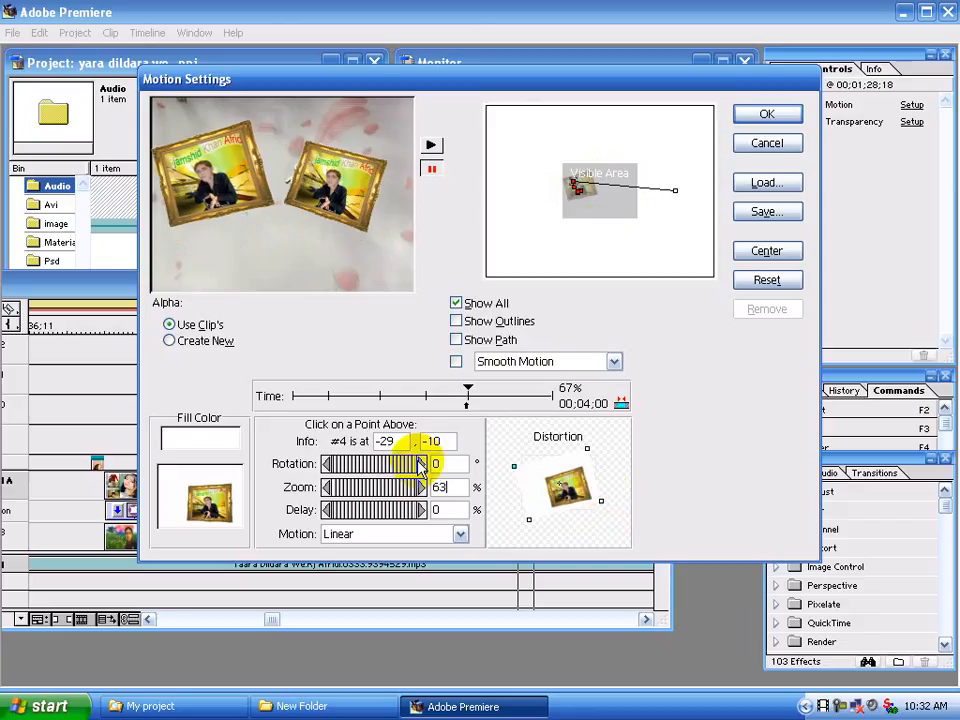
# Add a motion point at 81%, placed at -27, -6, with 63% zoom
pyautogui.click(640, 194)
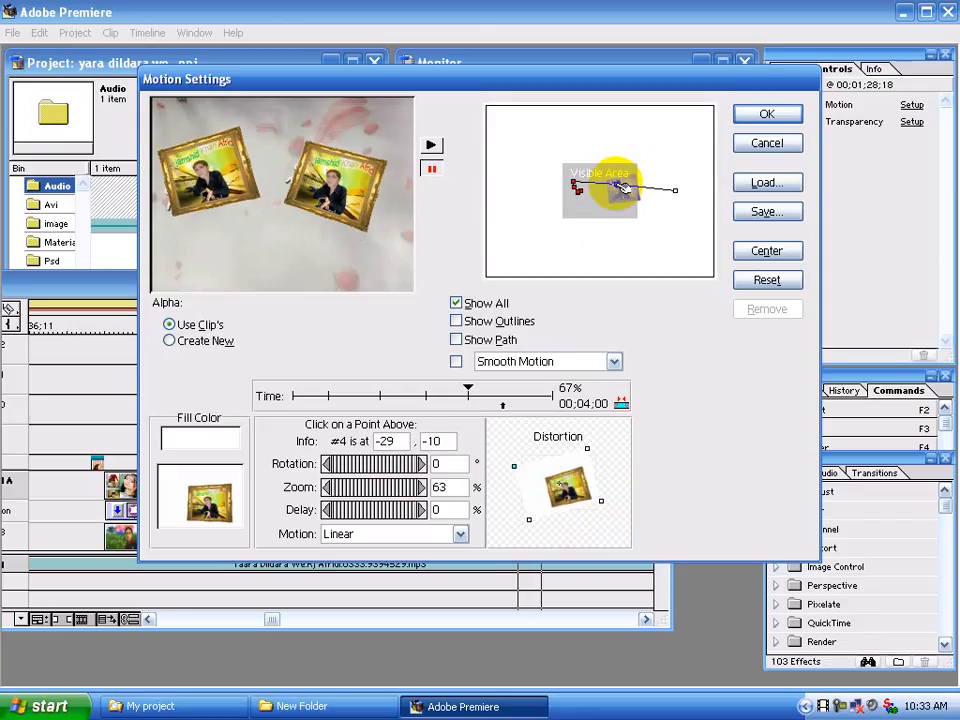
pyautogui.click(616, 184)
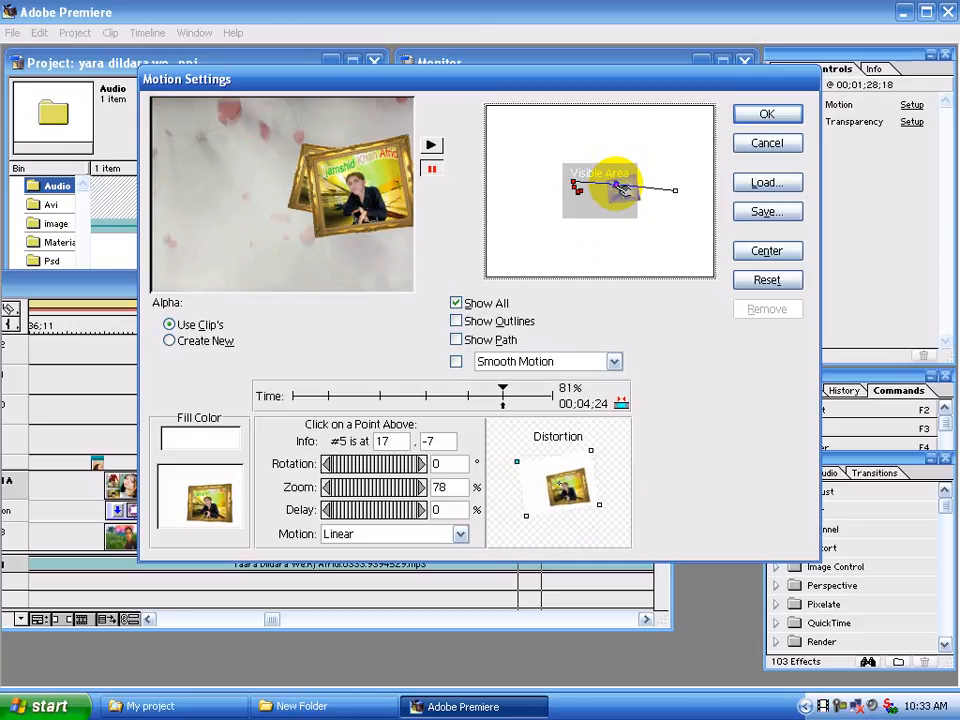
pyautogui.press('Left')
pyautogui.press('Left')
pyautogui.press('Left')
pyautogui.press('Left')
pyautogui.press('Left')
pyautogui.press('Left')
pyautogui.press('Left')
pyautogui.press('Left')
pyautogui.press('Left')
pyautogui.press('Left')
pyautogui.press('Left')
pyautogui.press('Left')
pyautogui.press('Left')
pyautogui.press('Left')
pyautogui.press('Left')
pyautogui.press('Left')
pyautogui.press('Left')
pyautogui.press('Left')
pyautogui.press('Left')
pyautogui.press('Left')
pyautogui.press('Left')
pyautogui.press('Left')
pyautogui.press('Left')
pyautogui.press('Left')
pyautogui.press('Left')
pyautogui.press('Left')
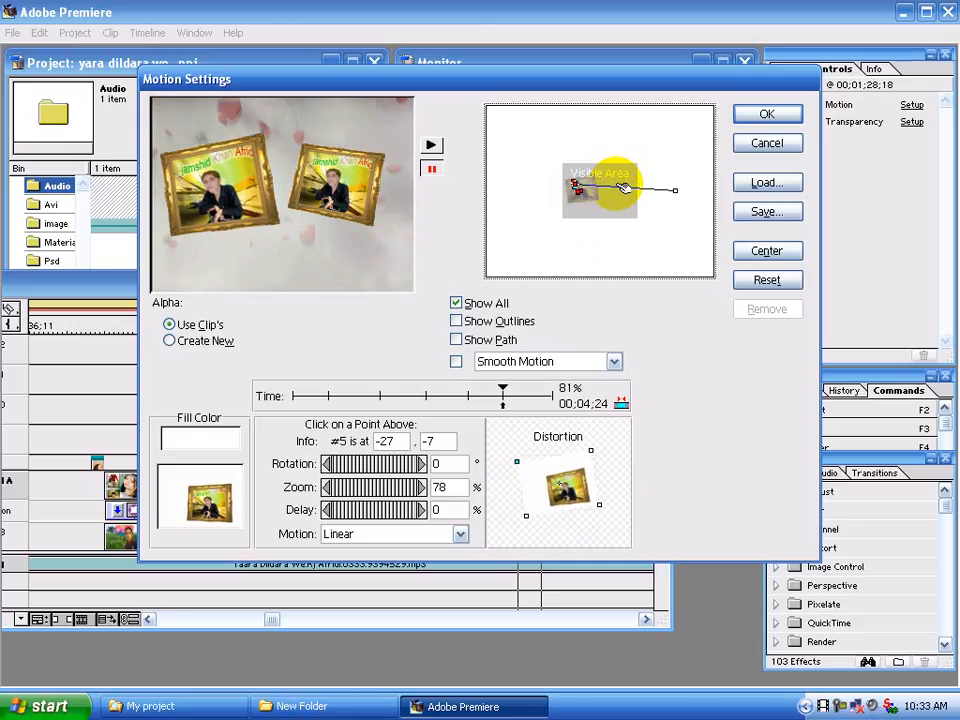
pyautogui.press('Down')
pyautogui.moveTo(448, 487); pyautogui.dragTo(411, 495)
pyautogui.write('63')
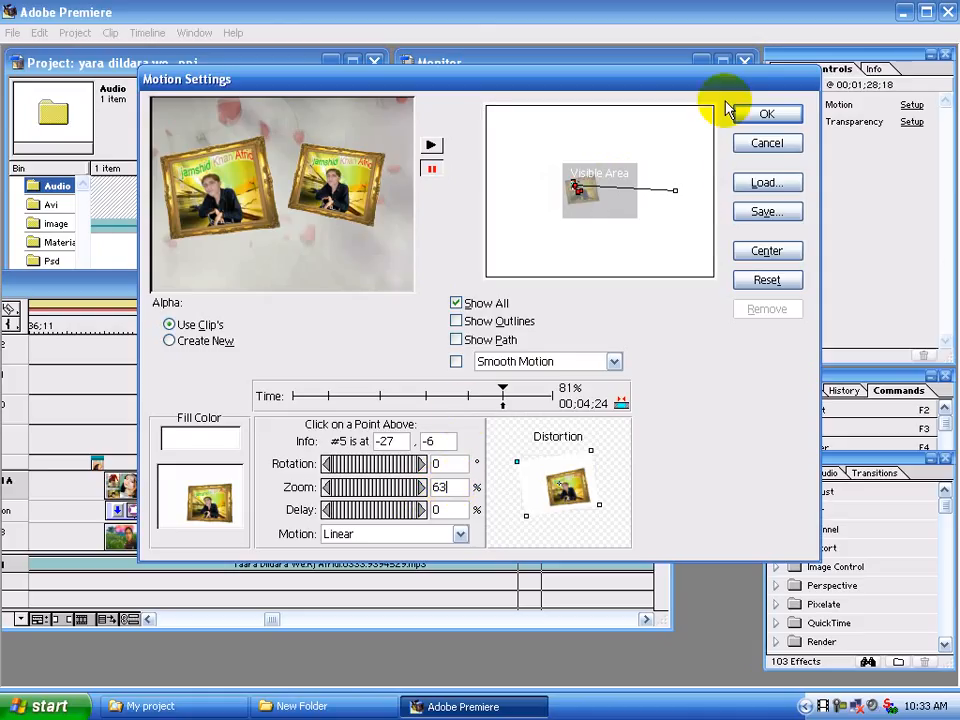
# Place the motion path's end point at -26, -6
pyautogui.click(676, 190)
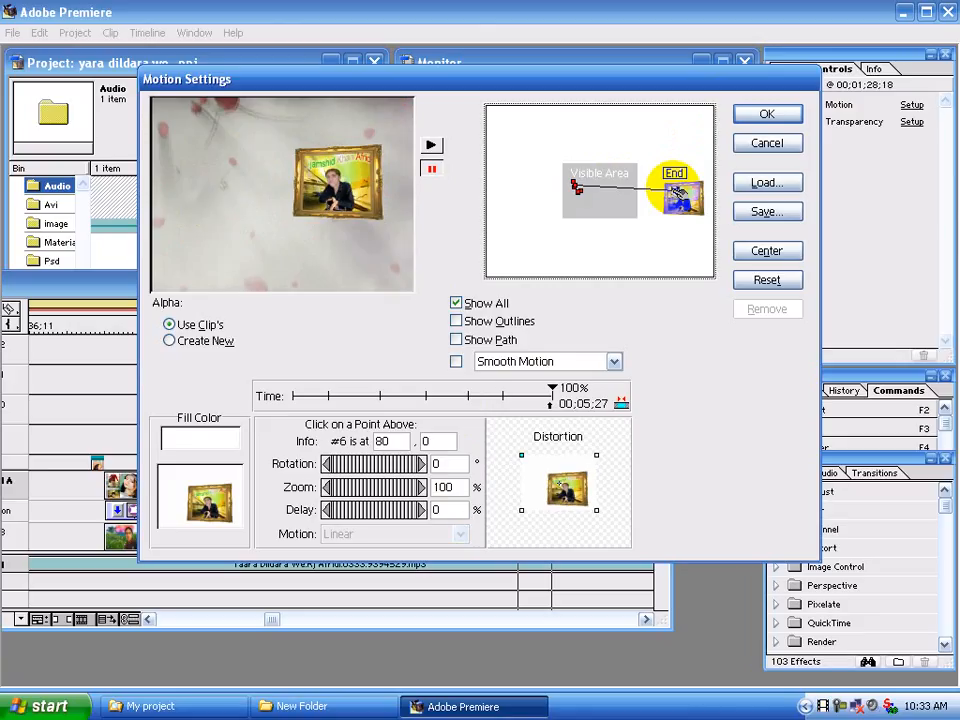
pyautogui.moveTo(676, 191); pyautogui.dragTo(677, 186)
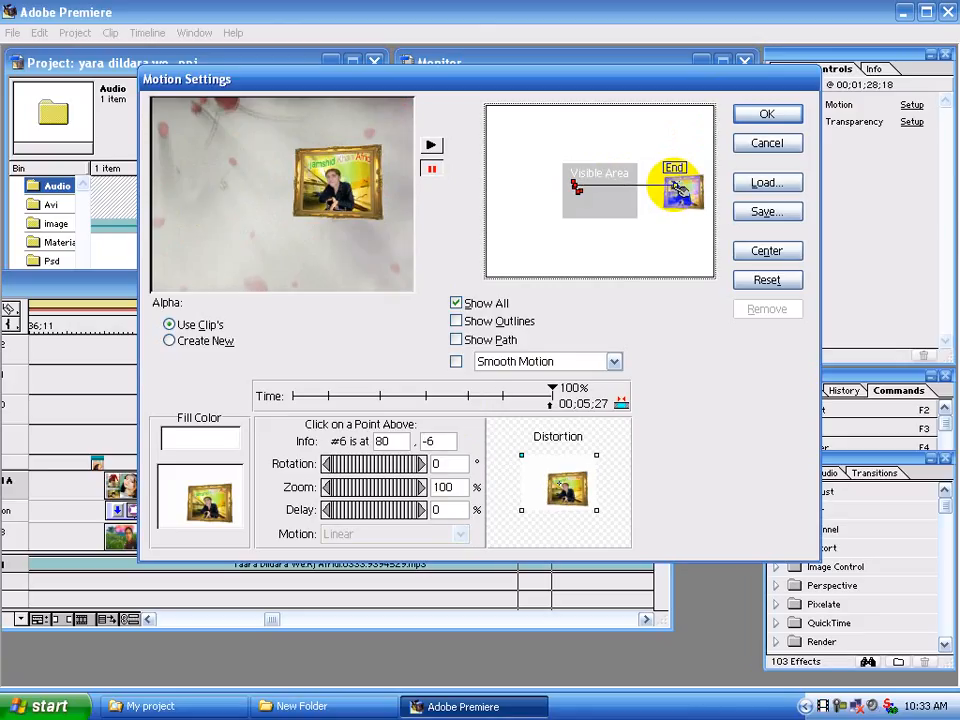
pyautogui.press('Left')
pyautogui.press('Left')
pyautogui.press('Left')
pyautogui.press('Left')
pyautogui.press('Left')
pyautogui.press('Left')
pyautogui.press('Left')
pyautogui.press('Left')
pyautogui.press('Left')
pyautogui.press('Left')
pyautogui.press('Left')
pyautogui.press('Left')
pyautogui.press('Left')
pyautogui.press('Left')
pyautogui.press('Left')
pyautogui.press('Left')
pyautogui.press('Left')
pyautogui.press('Left')
pyautogui.press('Left')
pyautogui.press('Left')
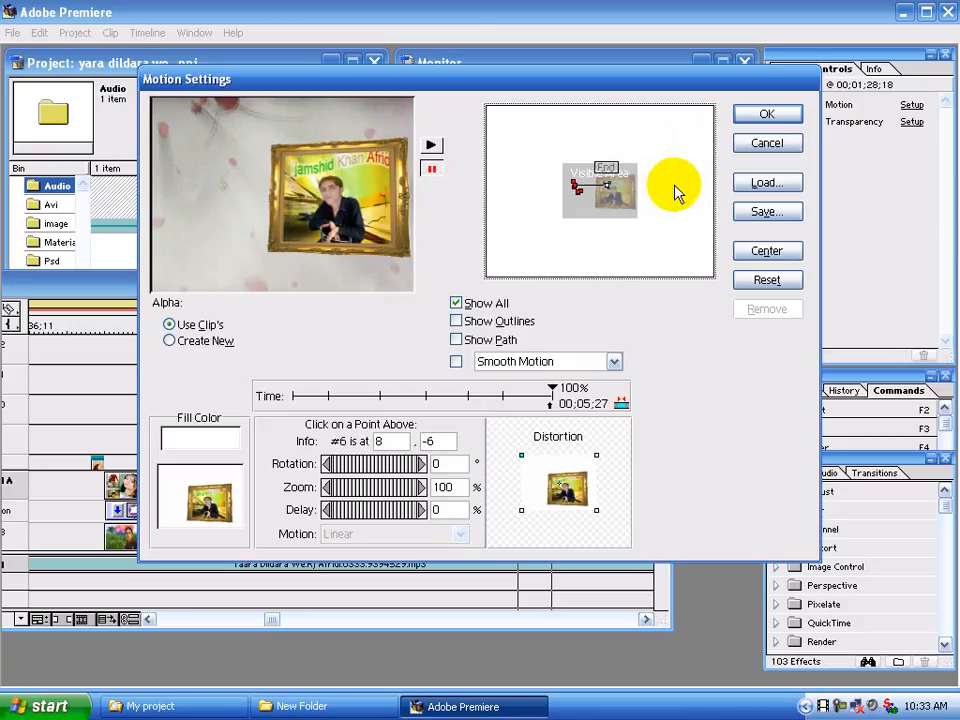
pyautogui.press('Left')
pyautogui.press('Left')
pyautogui.press('Left')
pyautogui.press('Left')
pyautogui.press('Left')
pyautogui.press('Left')
pyautogui.press('Left')
pyautogui.press('Left')
pyautogui.press('Left')
pyautogui.press('Left')
pyautogui.press('Left')
pyautogui.press('Left')
pyautogui.press('Left')
pyautogui.press('Left')
pyautogui.press('Left')
pyautogui.press('Left')
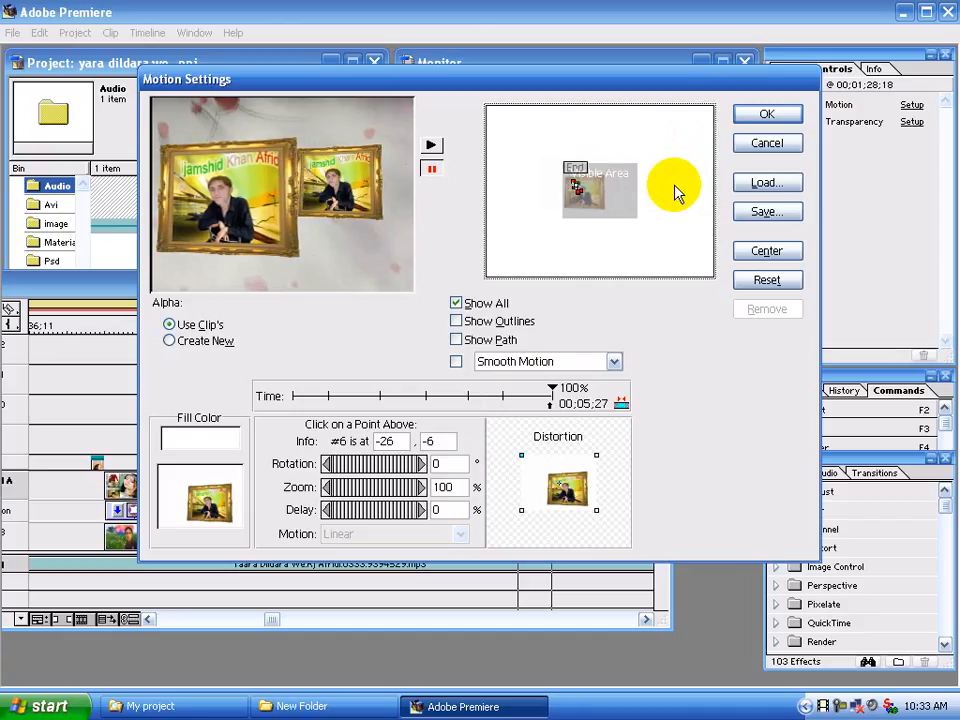
# Set the end point's zoom to 63% and apply the motion settings
pyautogui.moveTo(458, 487); pyautogui.dragTo(414, 486)
pyautogui.write('97')
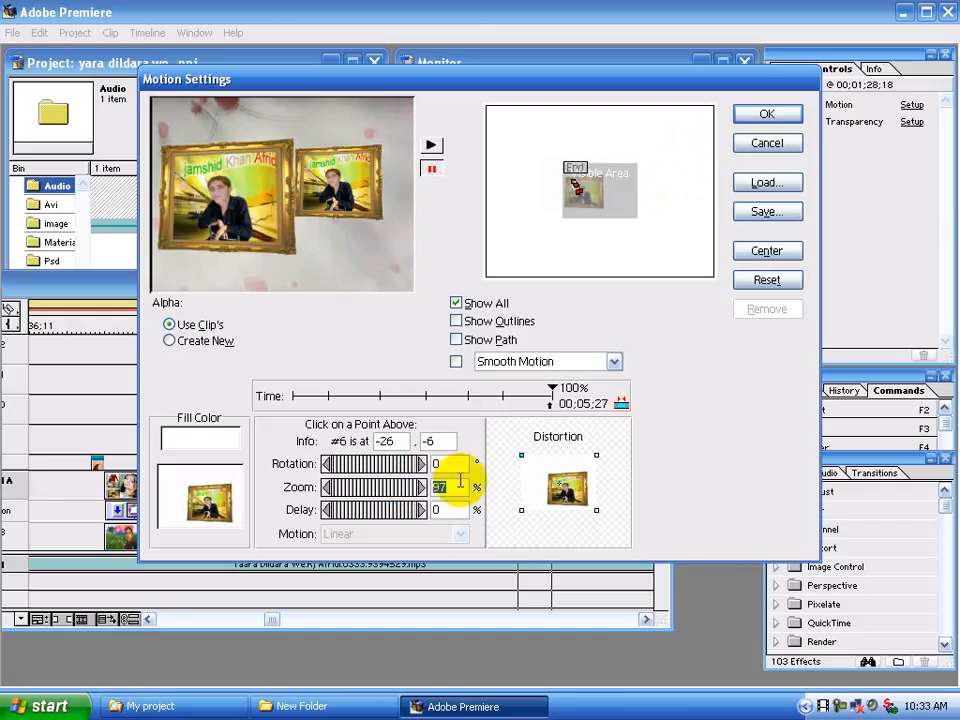
pyautogui.write('63')
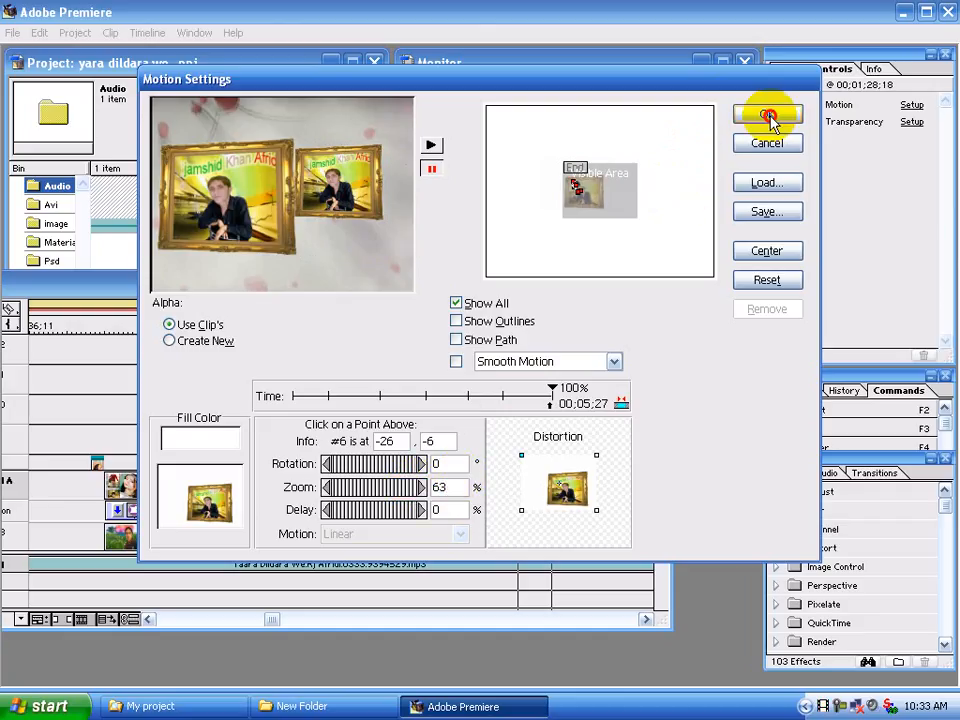
pyautogui.click(766, 114)
# Play the sequence from the start of the framed-photo clips to check their motion
pyautogui.click(494, 325)
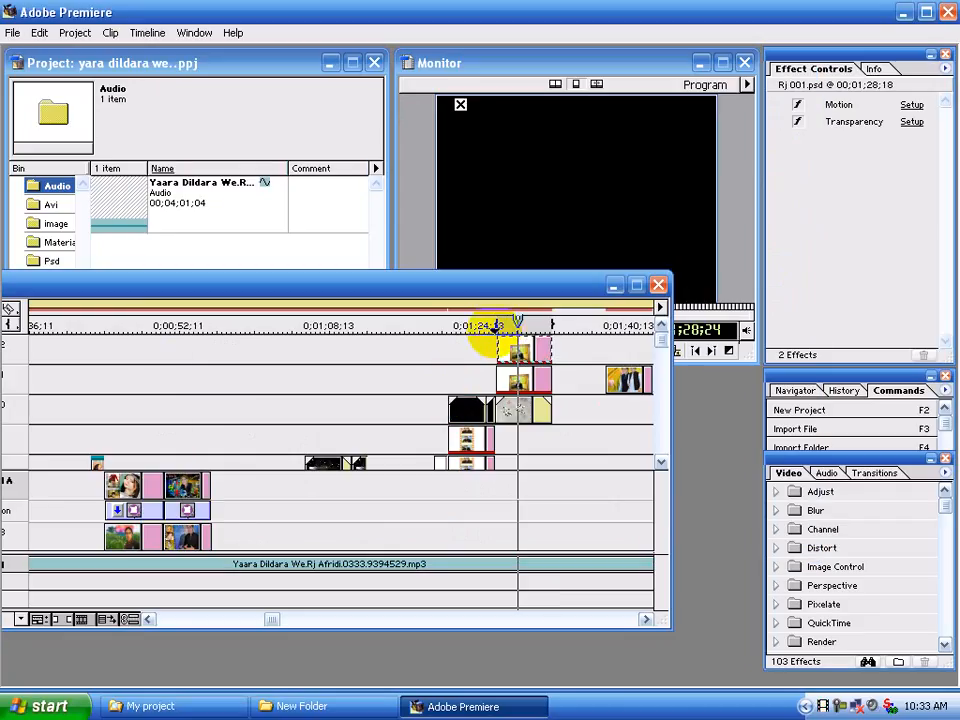
pyautogui.press('space')
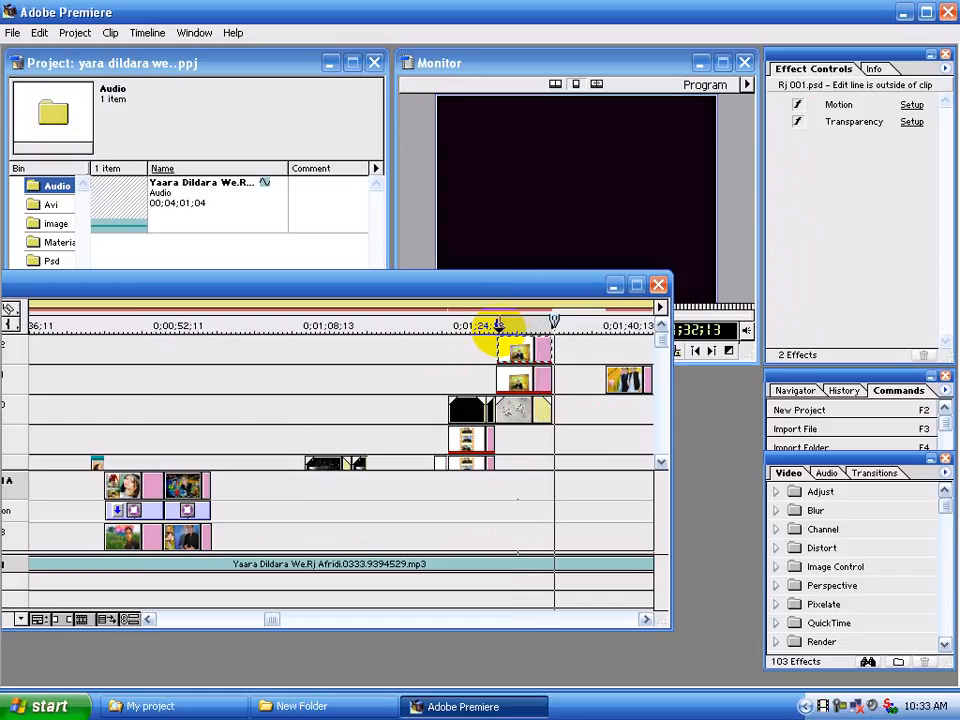
# Enlarge the timeline's upper track area and add two more video tracks
pyautogui.moveTo(546, 283); pyautogui.dragTo(540, 250)
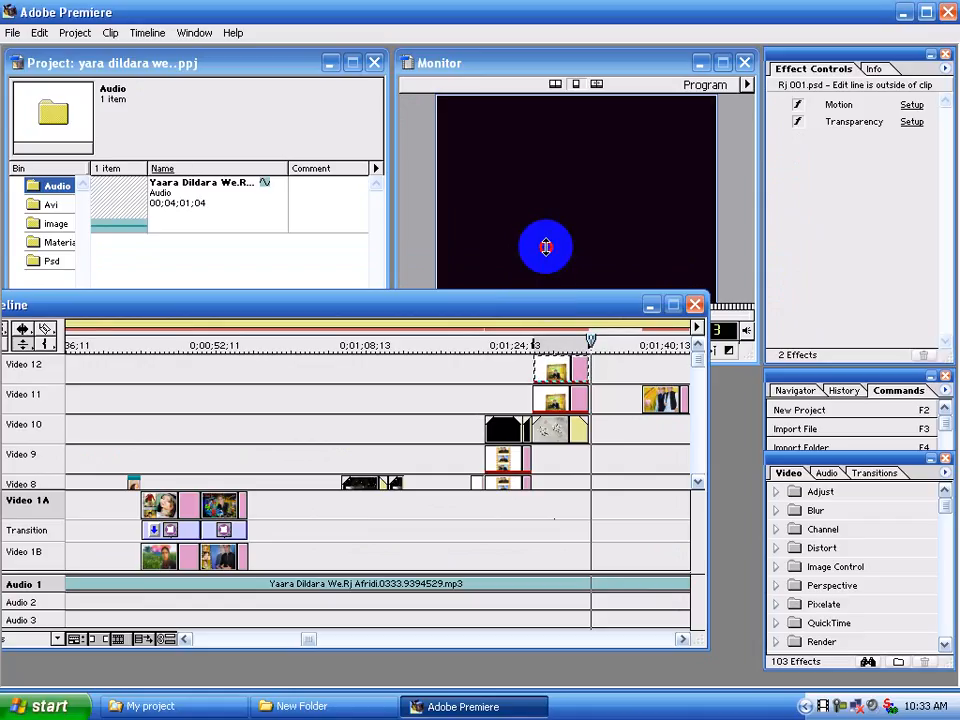
pyautogui.click(546, 181)
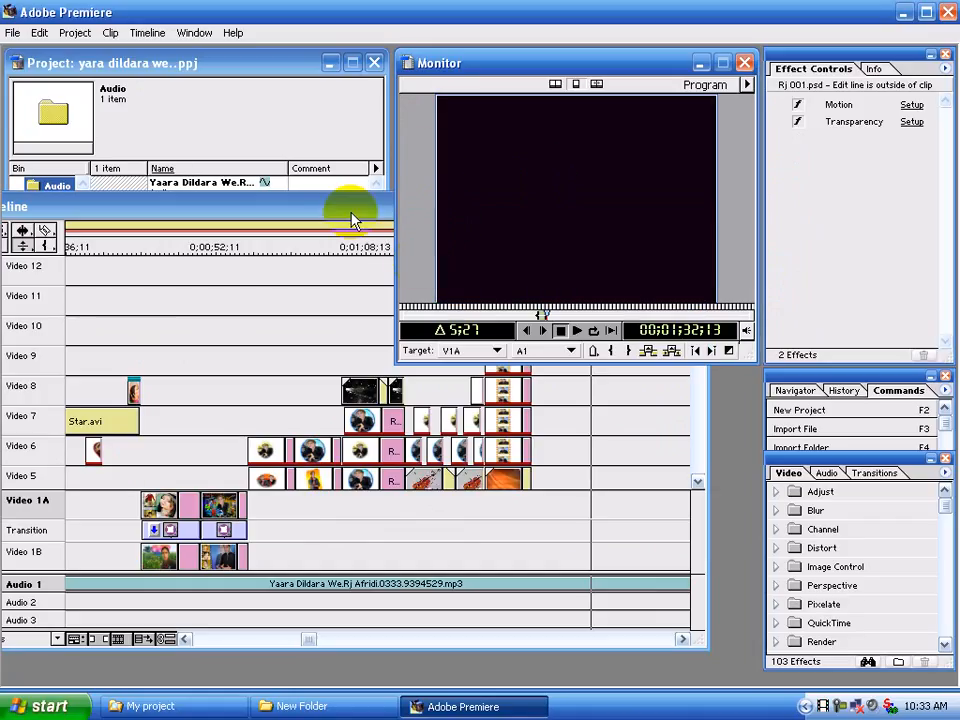
pyautogui.click(328, 208)
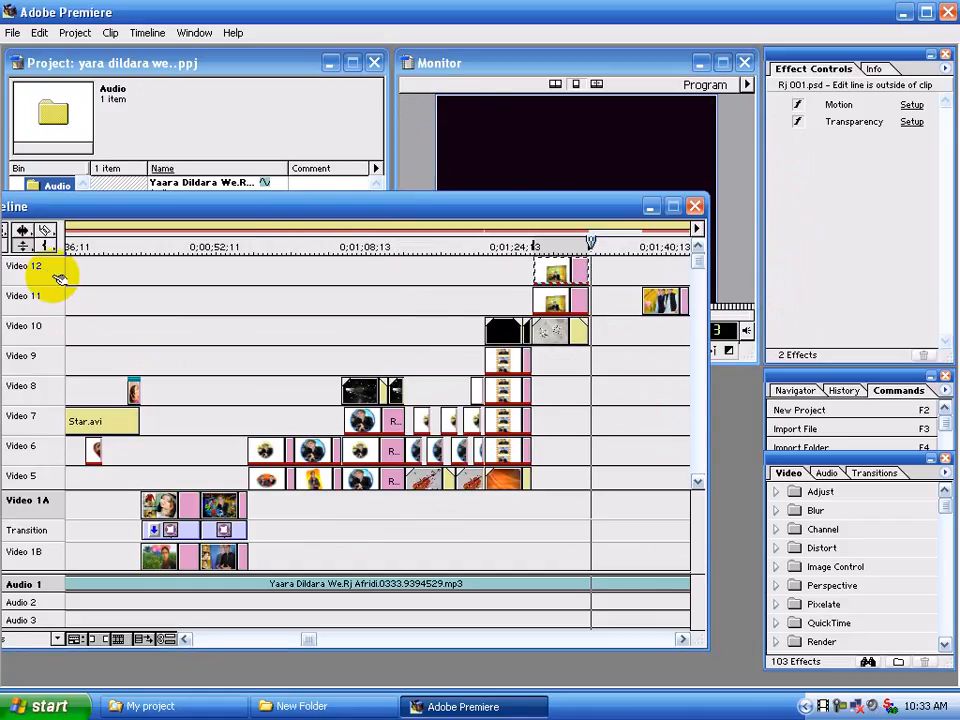
pyautogui.rightClick(95, 332)
pyautogui.click(103, 339)
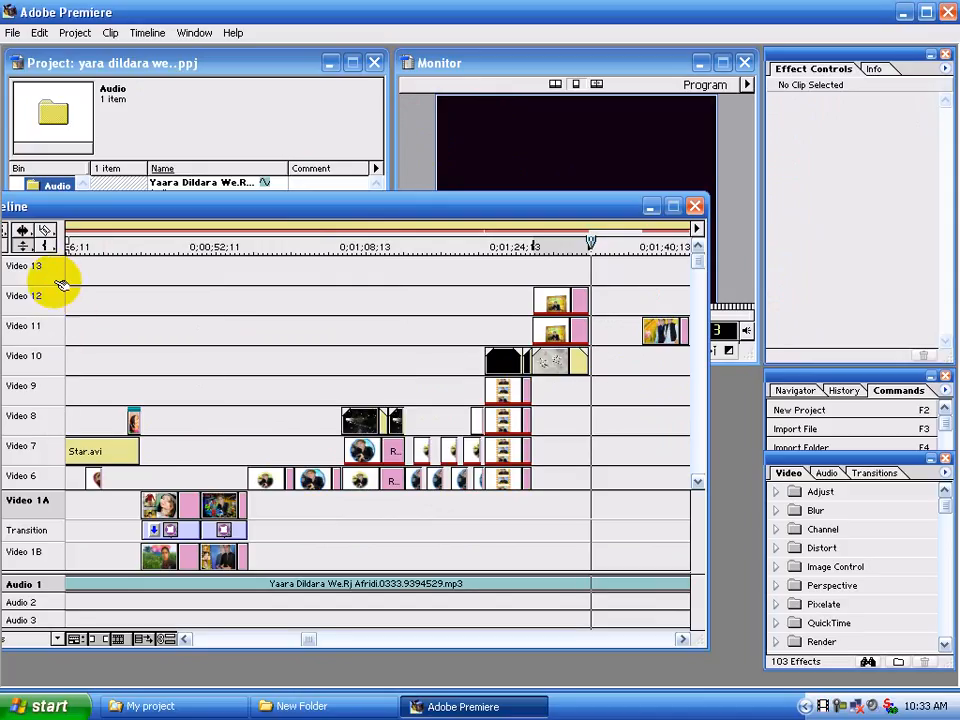
pyautogui.rightClick(100, 348)
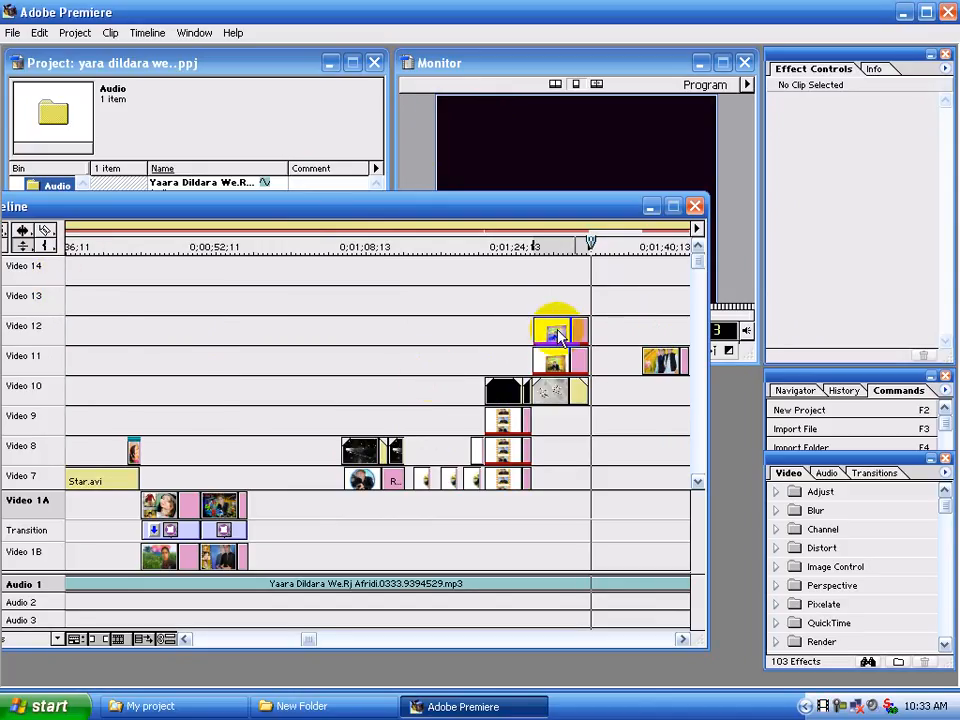
# Move the upper Rj 001.psd clip from Video 12 to Video 14 and the lower one from Video 11 to Video 12
pyautogui.moveTo(553, 328); pyautogui.dragTo(568, 290)
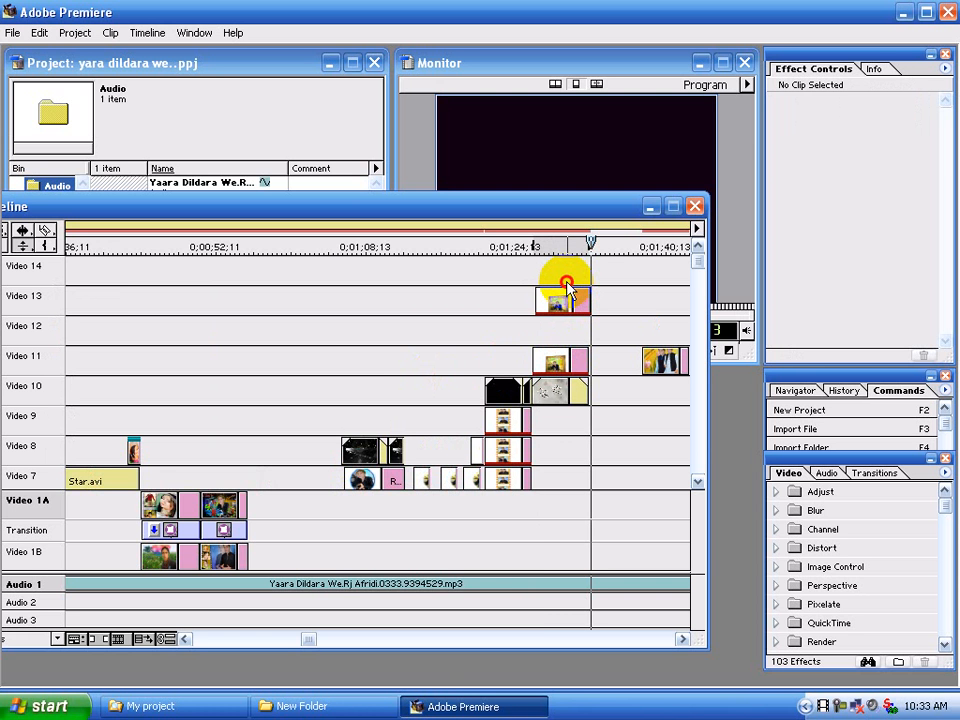
pyautogui.doubleClick(553, 294)
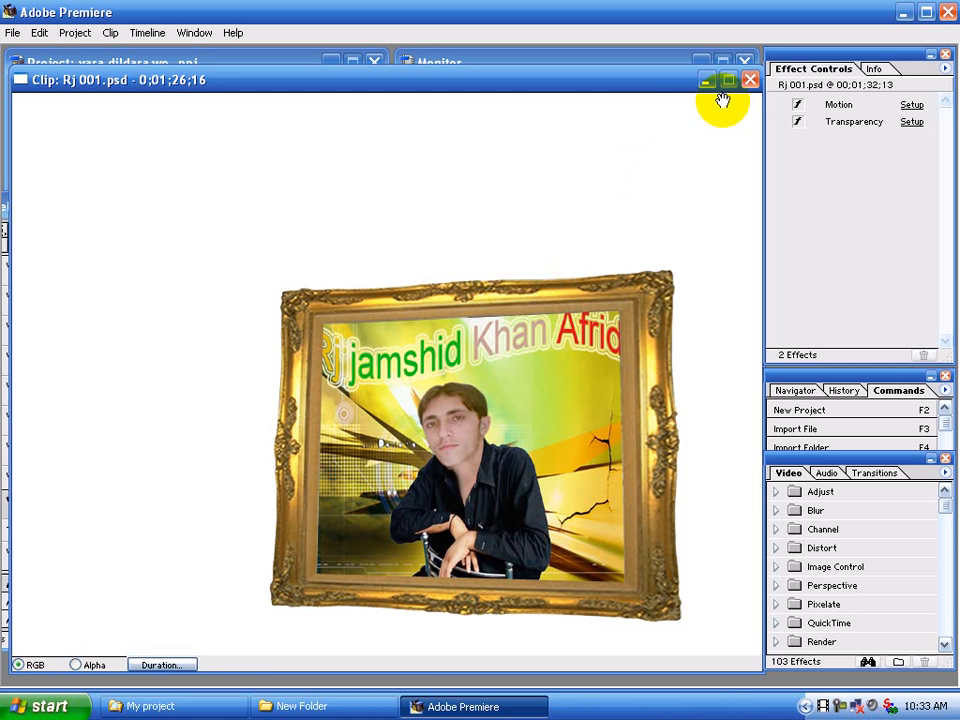
pyautogui.click(751, 80)
pyautogui.moveTo(578, 306); pyautogui.dragTo(563, 290)
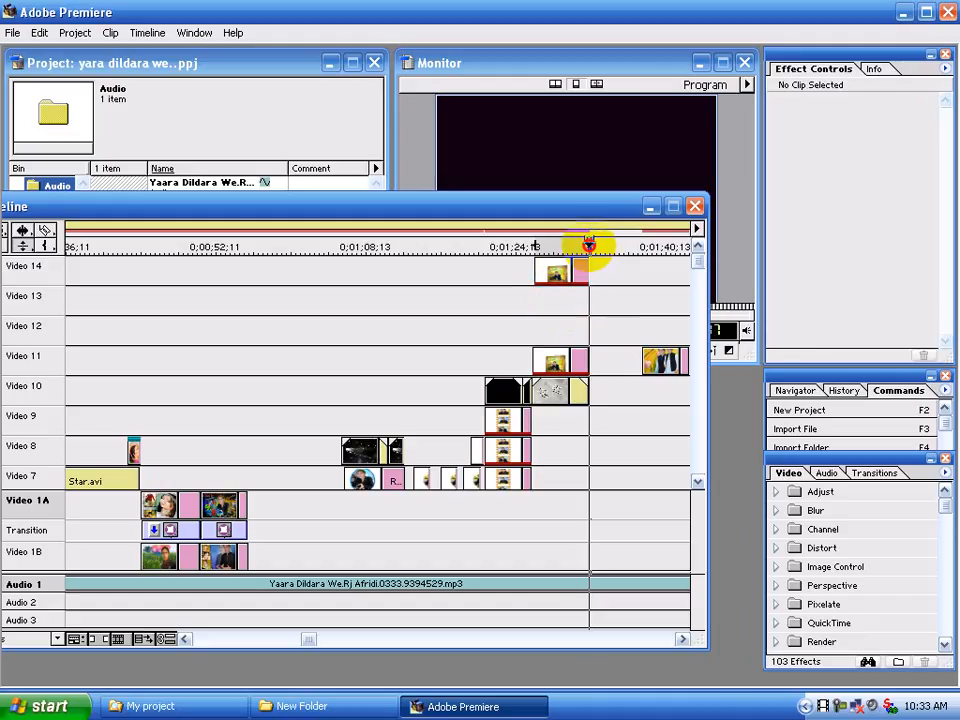
pyautogui.click(555, 360)
pyautogui.moveTo(554, 333); pyautogui.dragTo(554, 331)
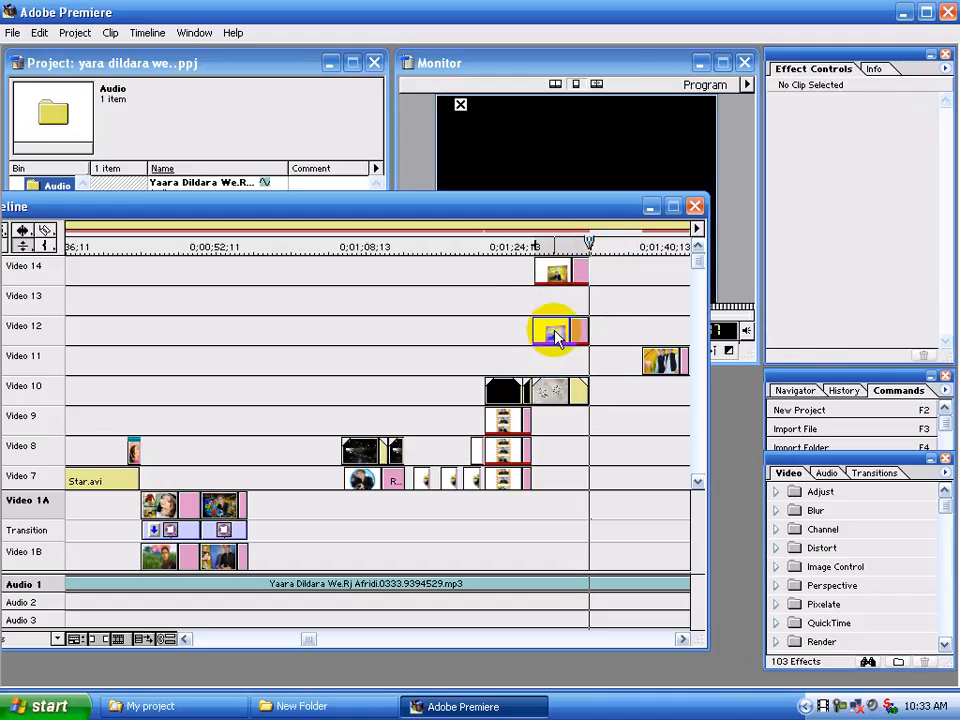
# Place Rj 001.psd from the Psd bin on Video 11, directly beneath the Video 12 clip and matching its length
pyautogui.moveTo(189, 208); pyautogui.dragTo(221, 280)
pyautogui.click(55, 262)
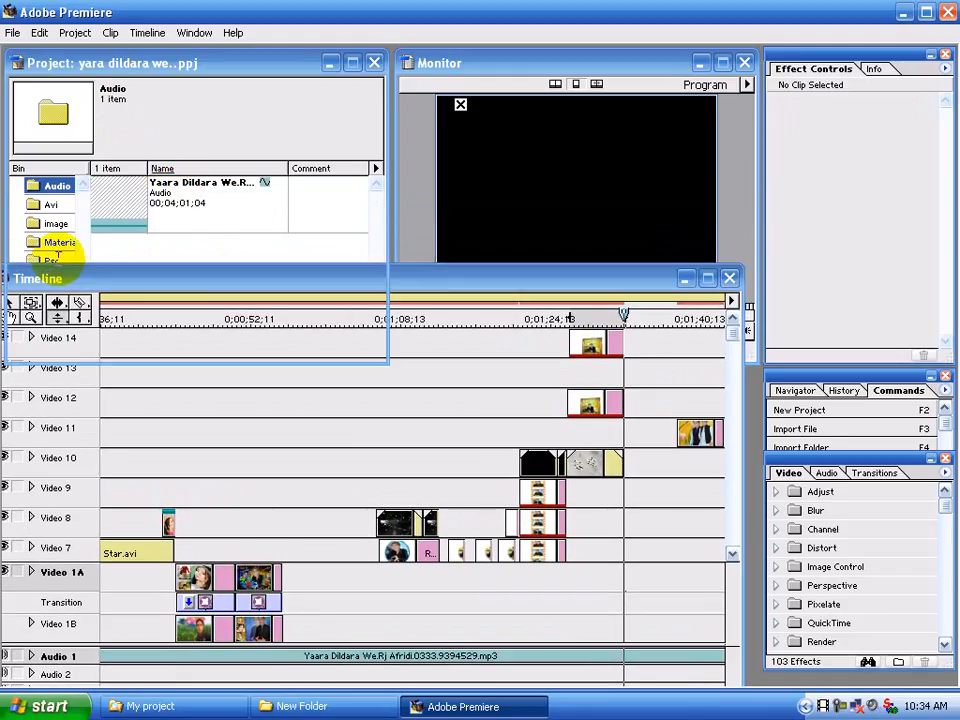
pyautogui.moveTo(375, 205); pyautogui.dragTo(317, 283)
pyautogui.moveTo(150, 277); pyautogui.dragTo(592, 403)
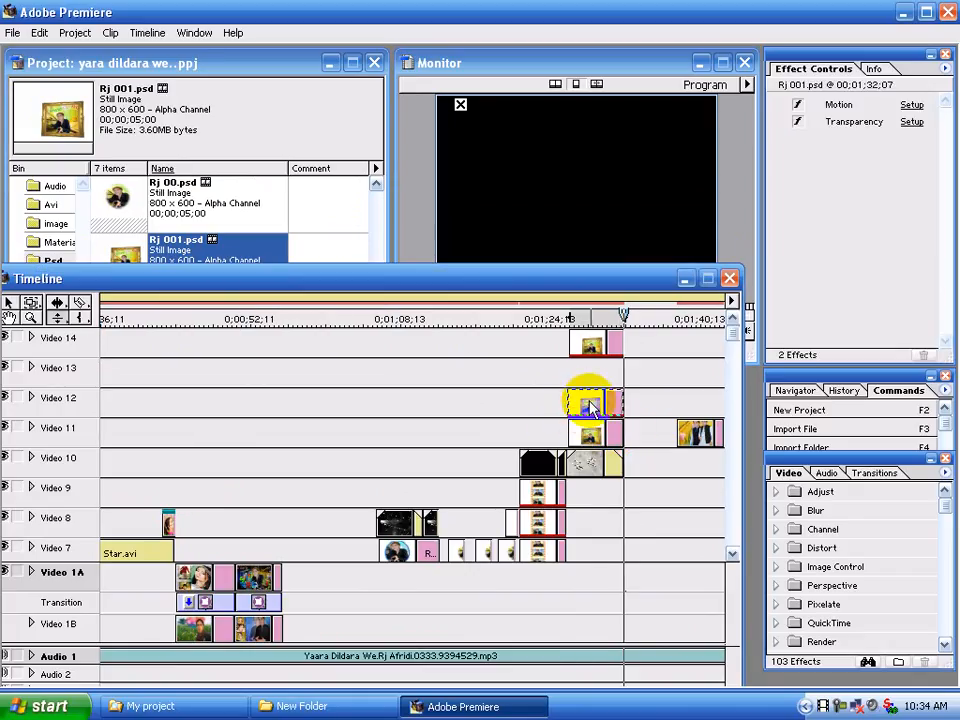
# Copy the Video 12 framed-photo clip and paste its filter, fade, transparency and motion settings onto the Video 11 clip
pyautogui.rightClick(590, 404)
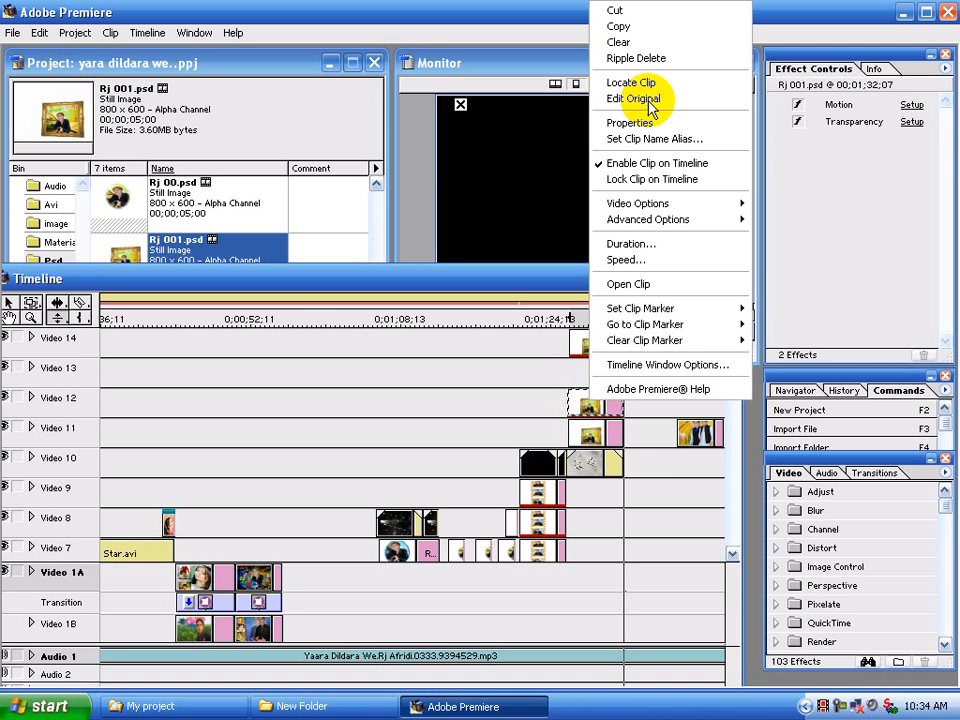
pyautogui.click(635, 28)
pyautogui.rightClick(585, 430)
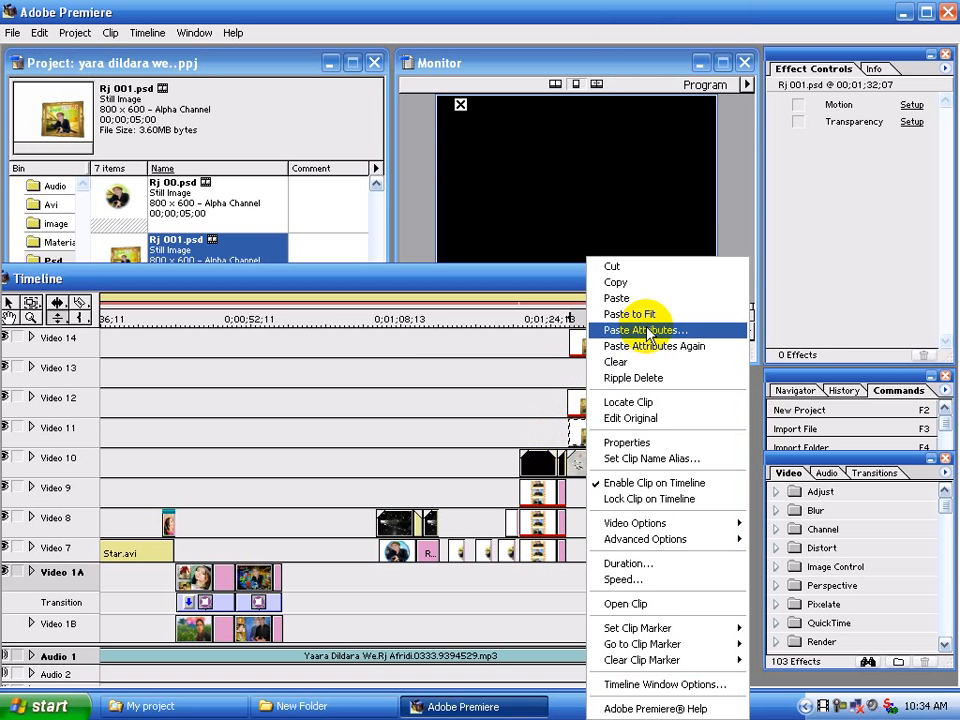
pyautogui.click(648, 332)
pyautogui.click(454, 300)
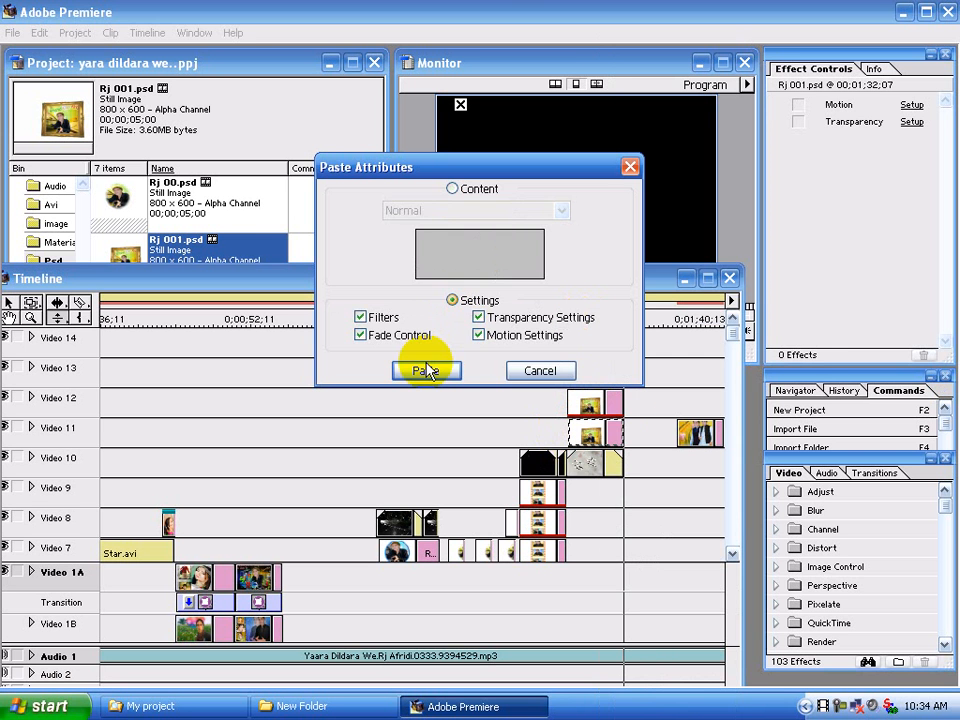
pyautogui.click(426, 372)
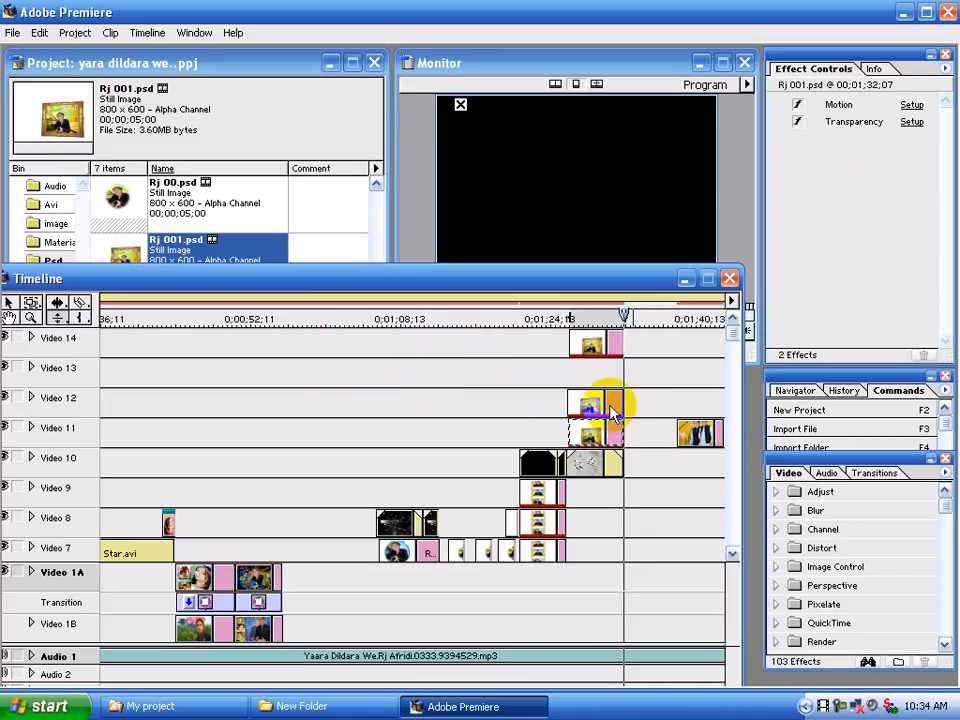
# In the Video 11 clip's motion settings, set the zoom to 80% at the 0% and 21% keyframes
pyautogui.click(912, 104)
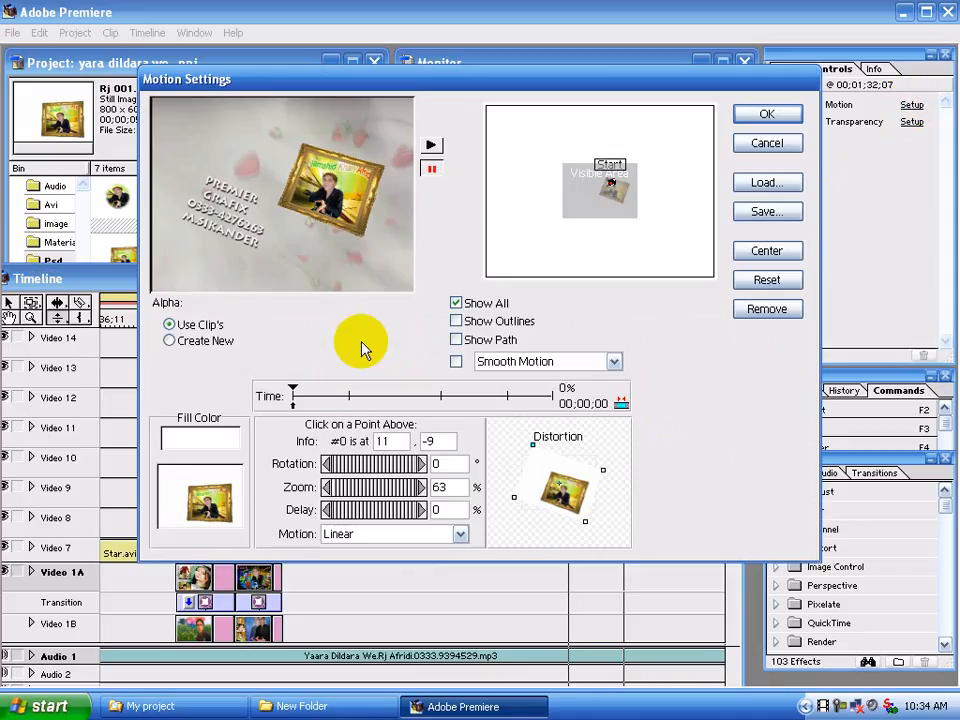
pyautogui.click(431, 486)
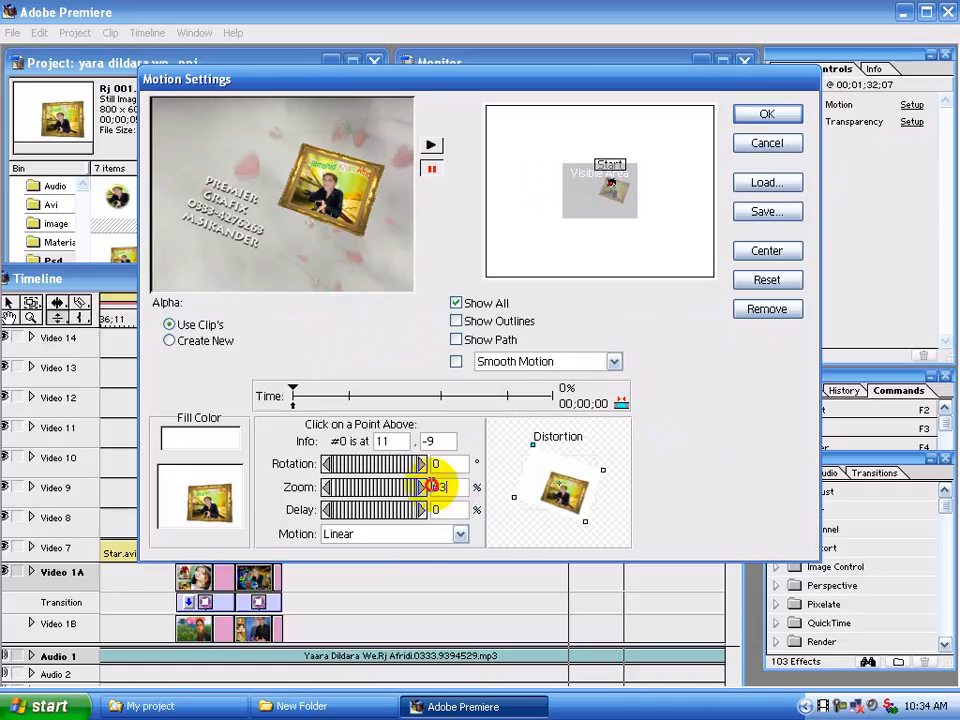
pyautogui.write('8')
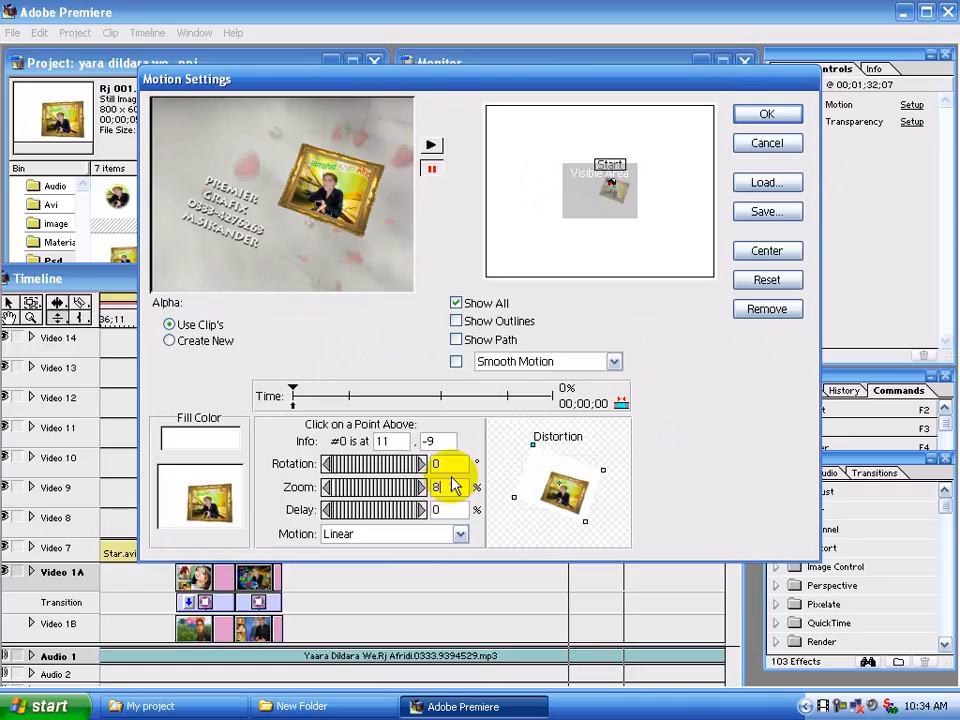
pyautogui.write('0')
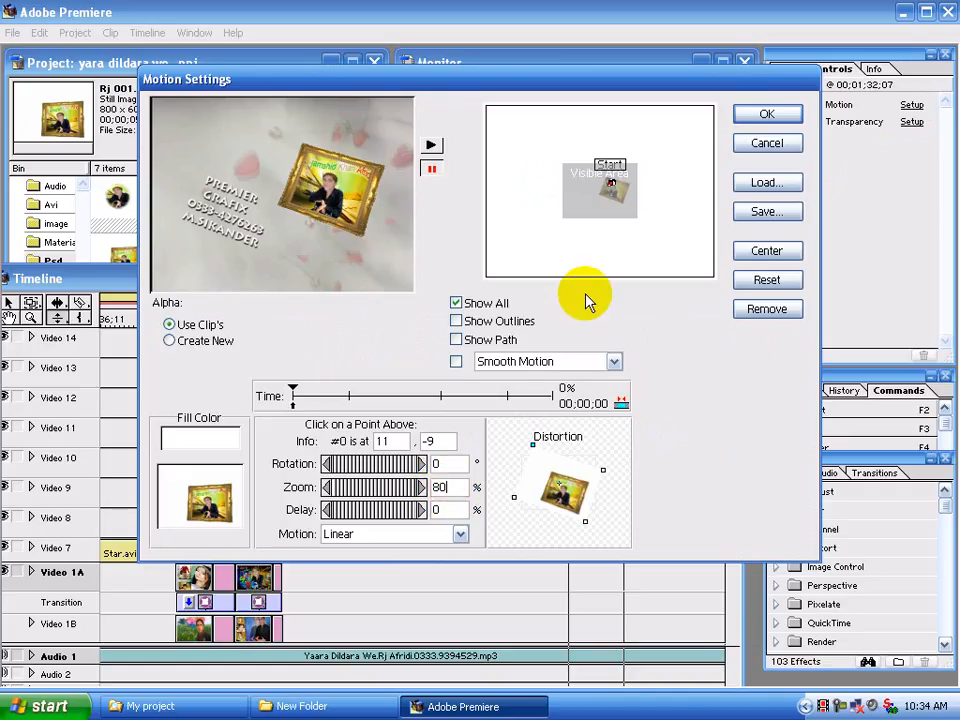
pyautogui.click(349, 396)
pyautogui.doubleClick(447, 487)
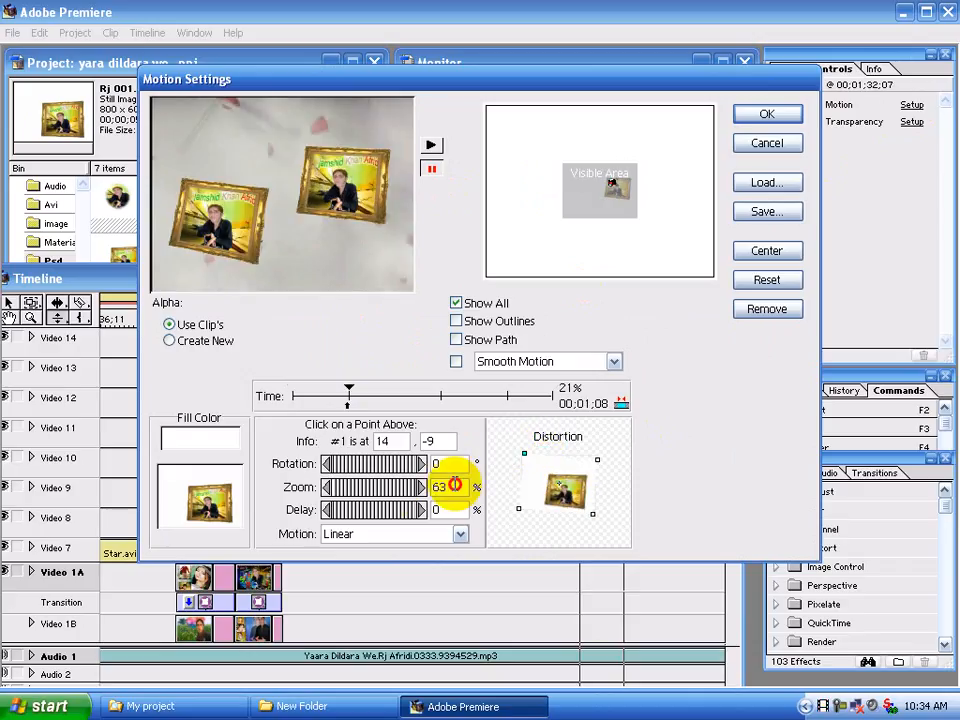
pyautogui.write('80')
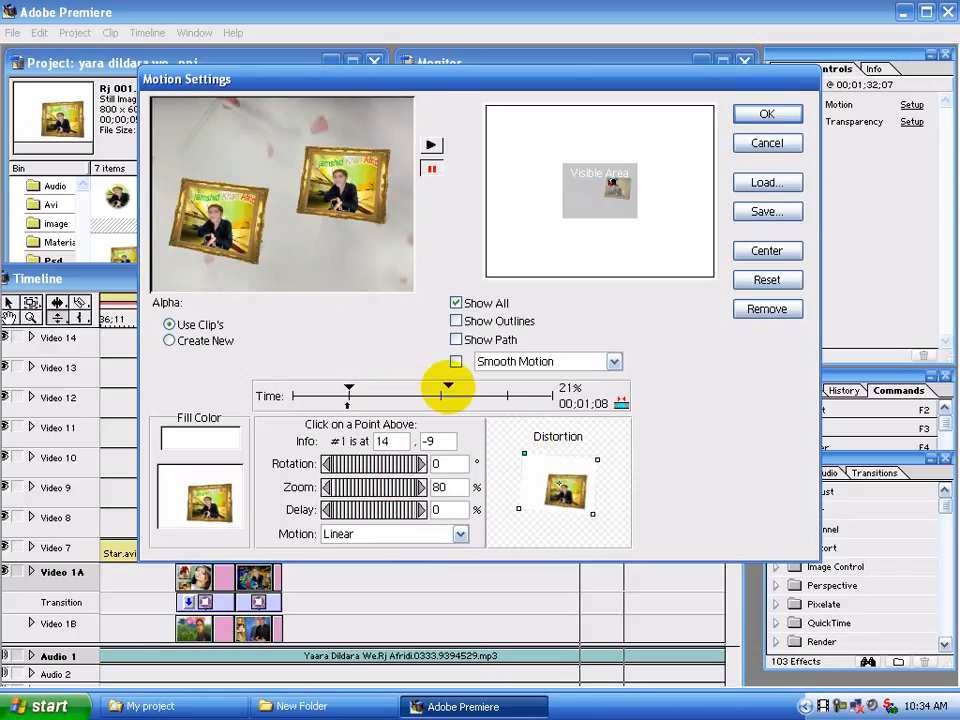
# Set the zoom to 80% at the 57%, 82% and 100% keyframes and apply the motion settings
pyautogui.click(441, 396)
pyautogui.doubleClick(452, 487)
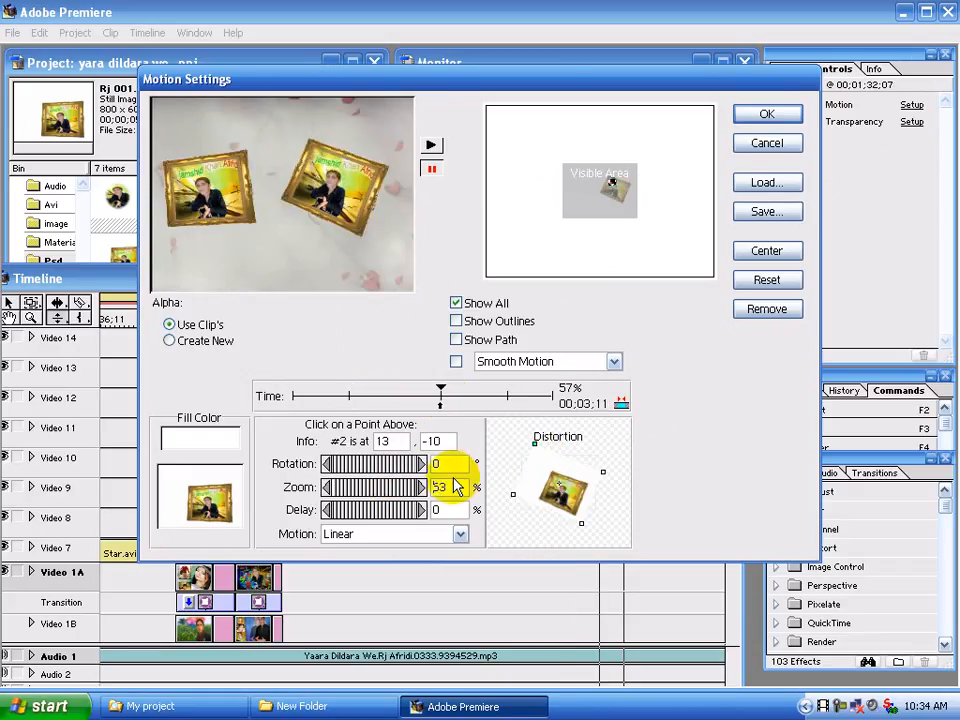
pyautogui.write('80')
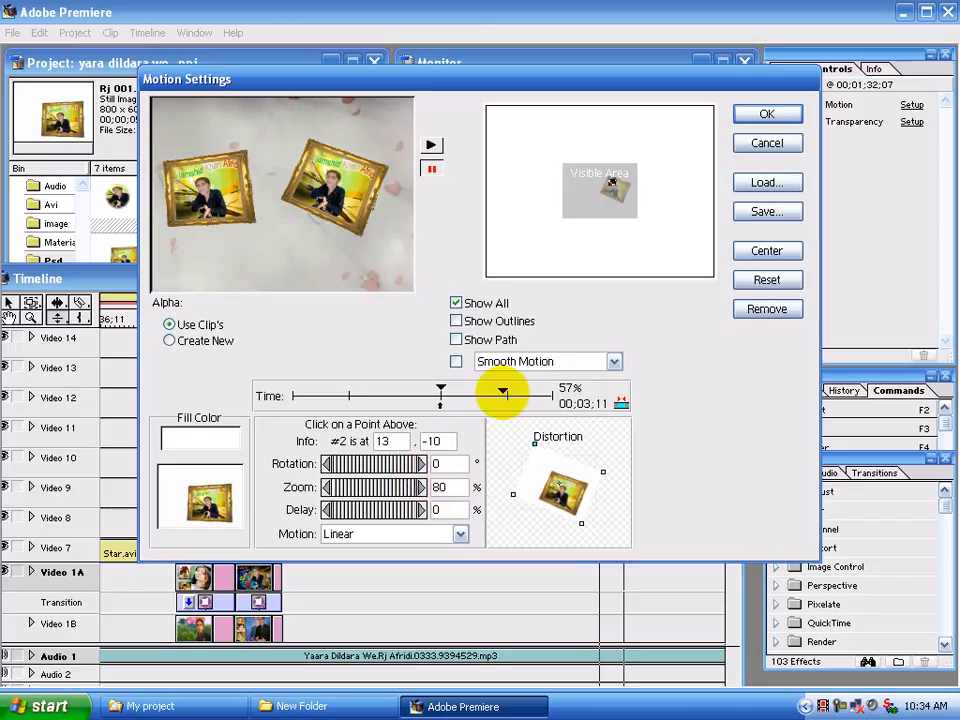
pyautogui.moveTo(503, 394); pyautogui.dragTo(513, 397)
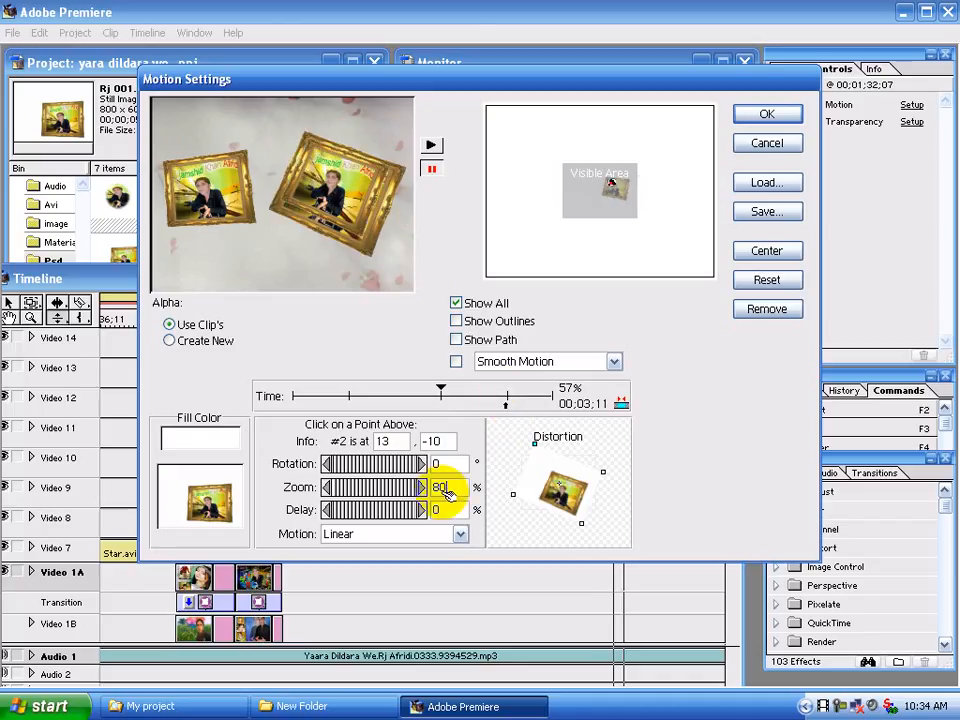
pyautogui.press('Tab')
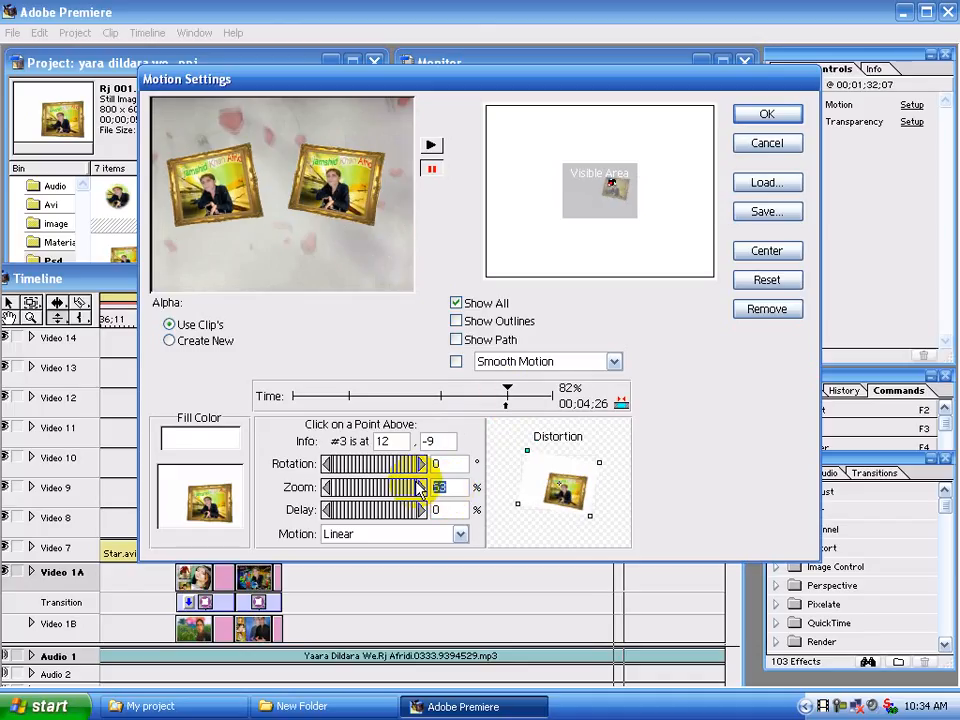
pyautogui.write('80')
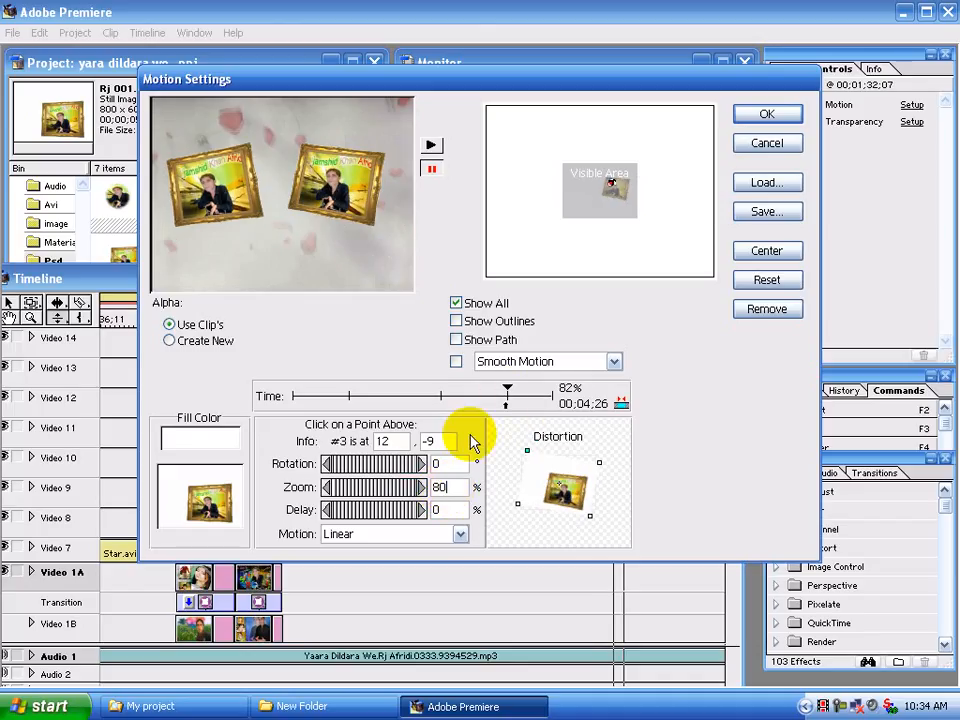
pyautogui.click(552, 397)
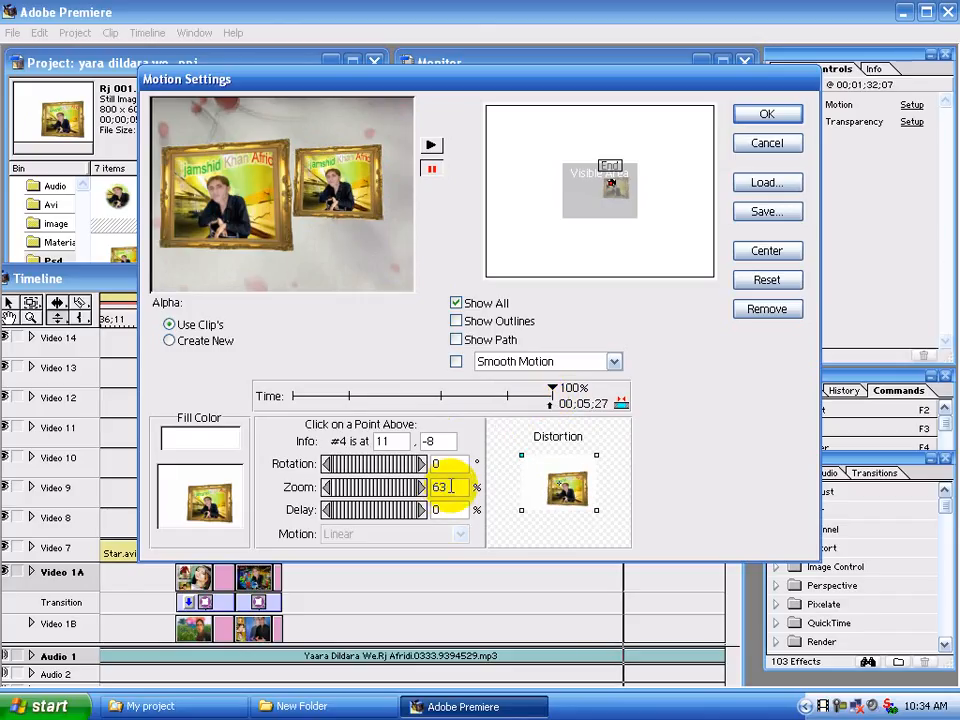
pyautogui.moveTo(451, 487); pyautogui.dragTo(428, 487)
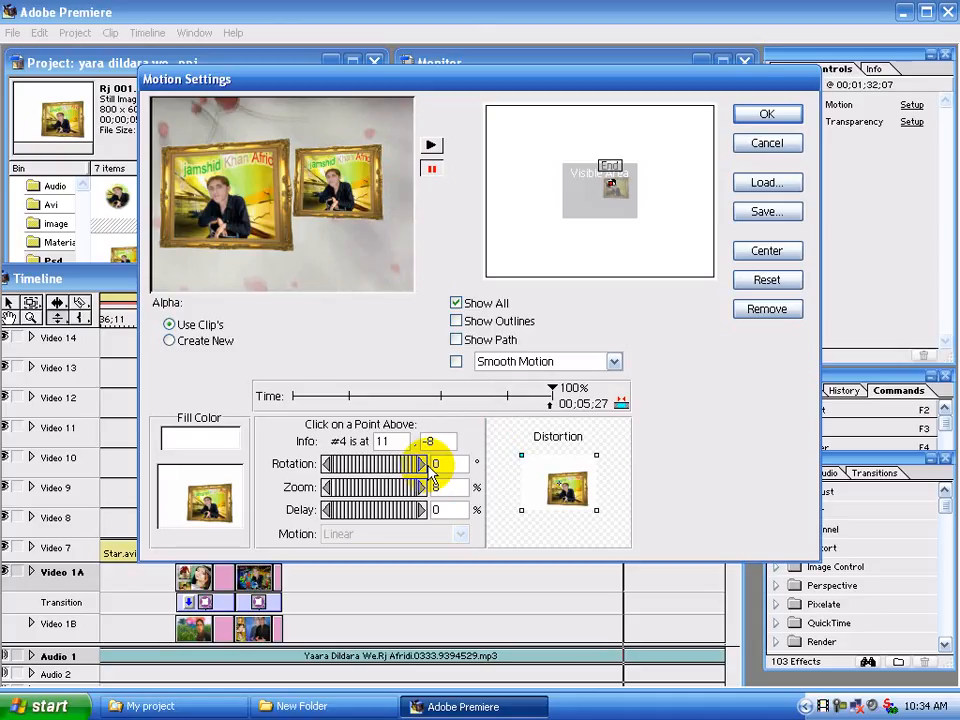
pyautogui.write('80')
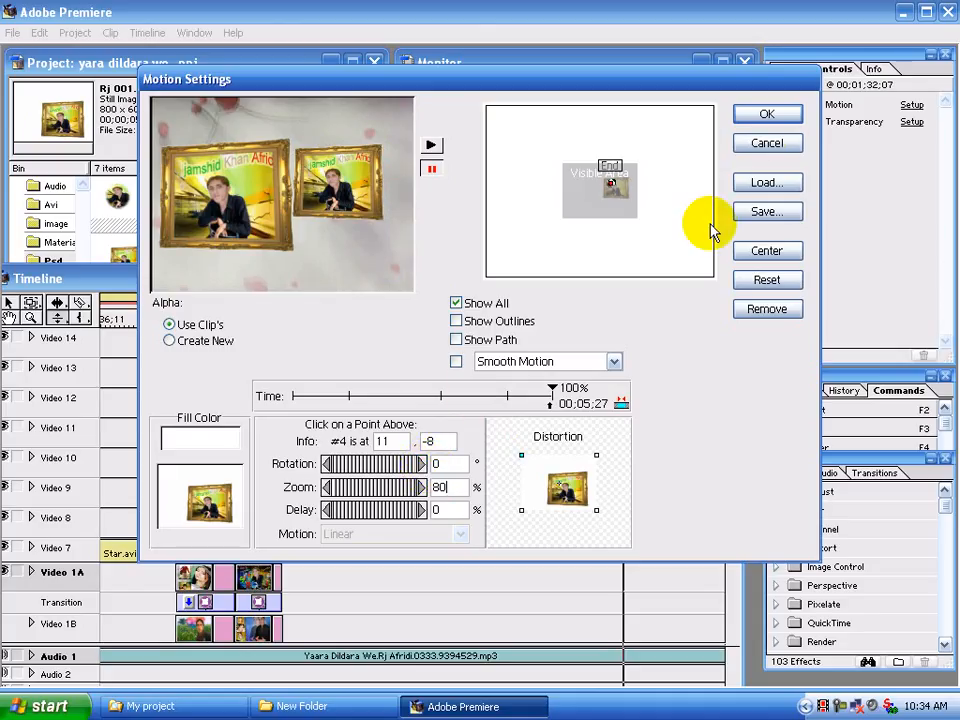
pyautogui.click(767, 114)
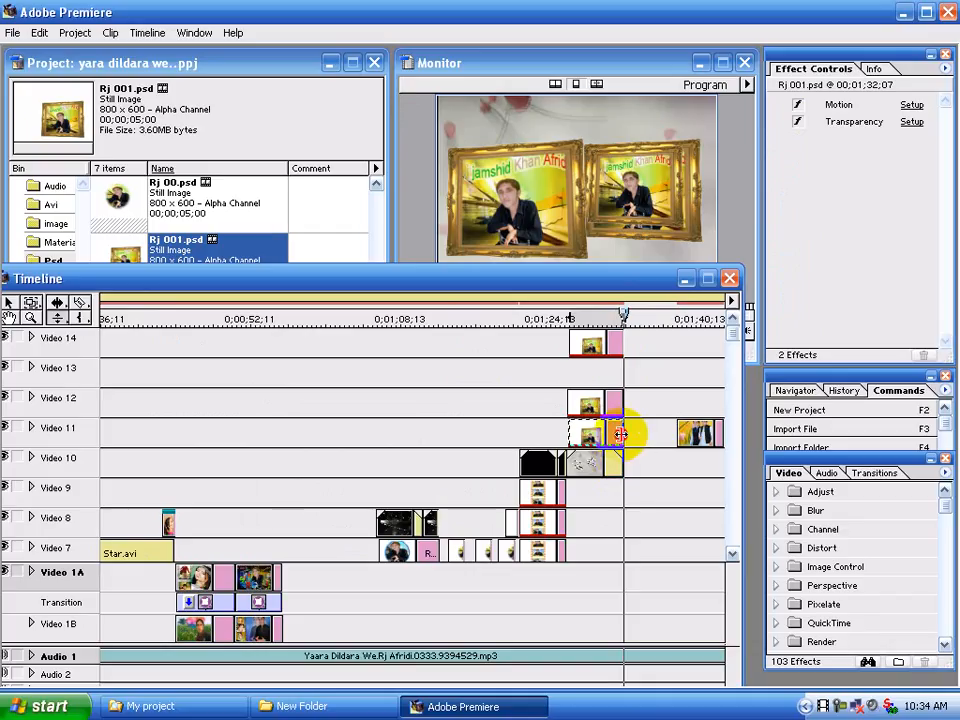
# Preview the sequence across the framed-photo clips to check their layered motion
pyautogui.click(560, 316)
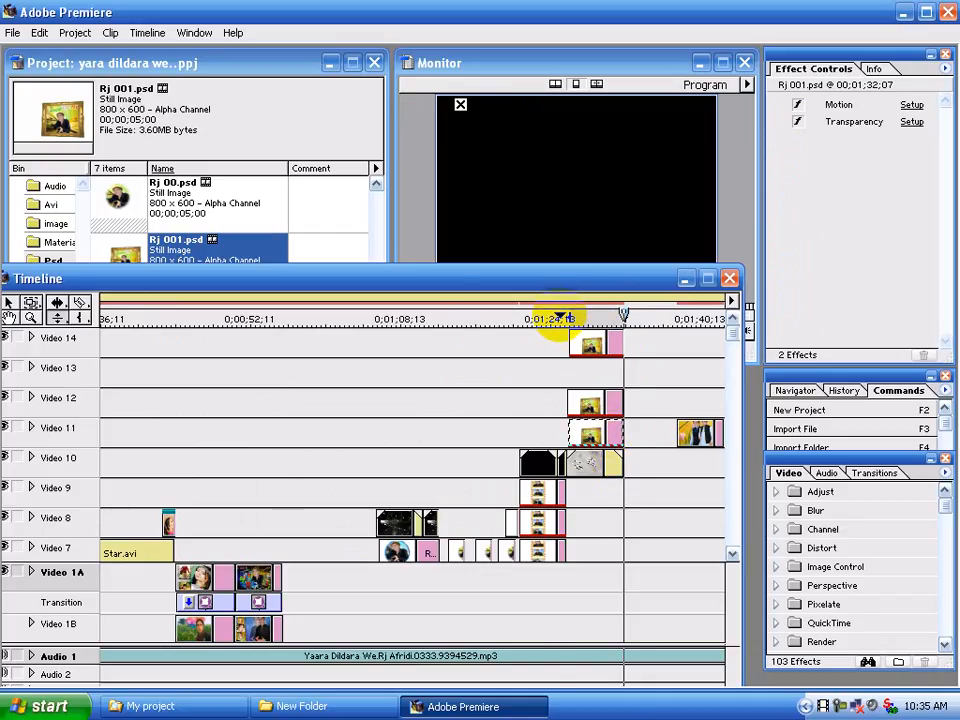
pyautogui.moveTo(560, 316); pyautogui.dragTo(572, 316)
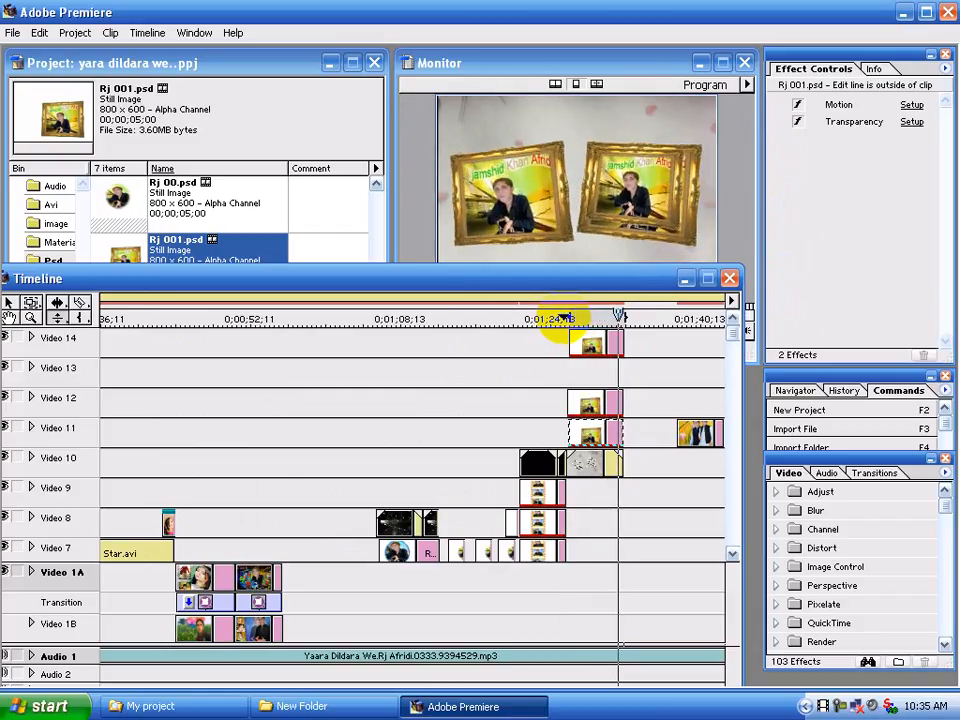
pyautogui.click(608, 352)
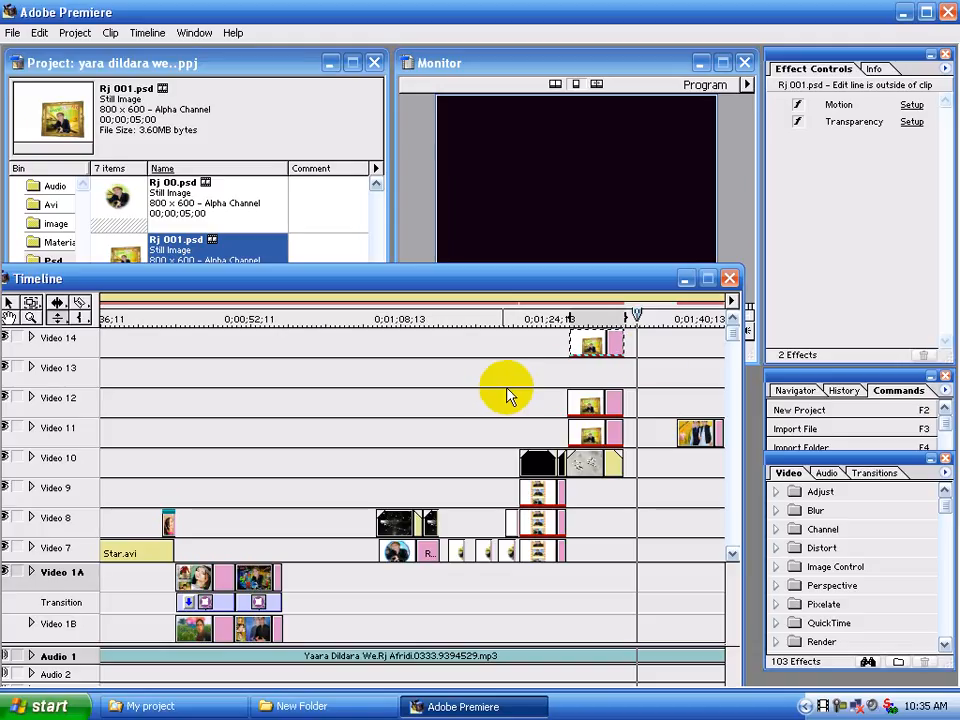
# Place Rj 001.psd on Video 13 beneath the Video 14 clip and paste the Video 14 clip's attributes onto it
pyautogui.moveTo(135, 253); pyautogui.dragTo(623, 343)
pyautogui.click(591, 347)
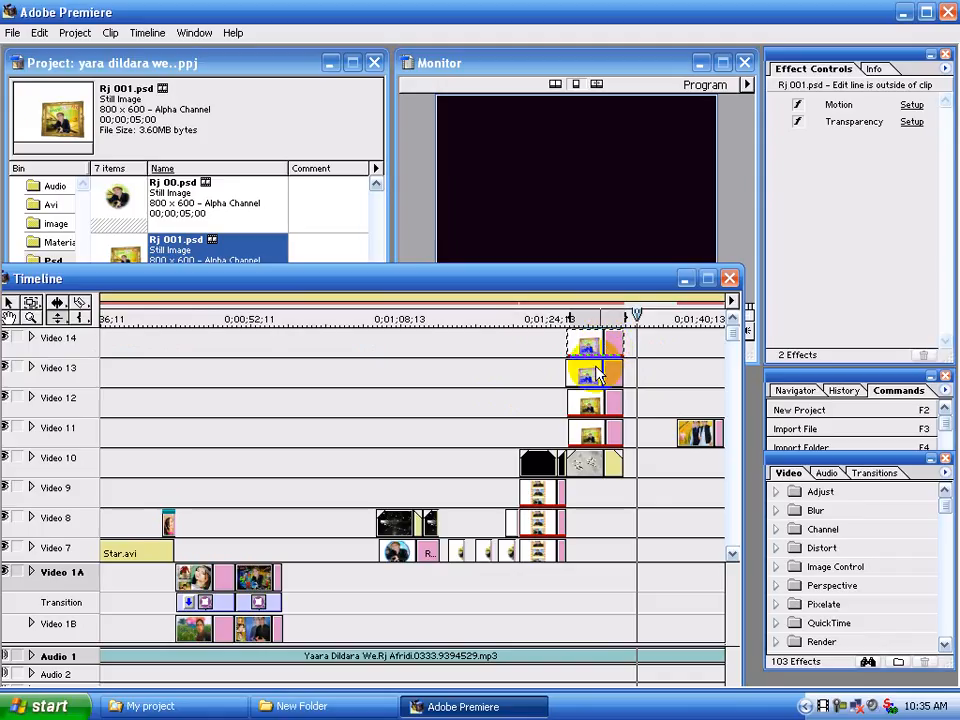
pyautogui.rightClick(598, 347)
pyautogui.click(646, 297)
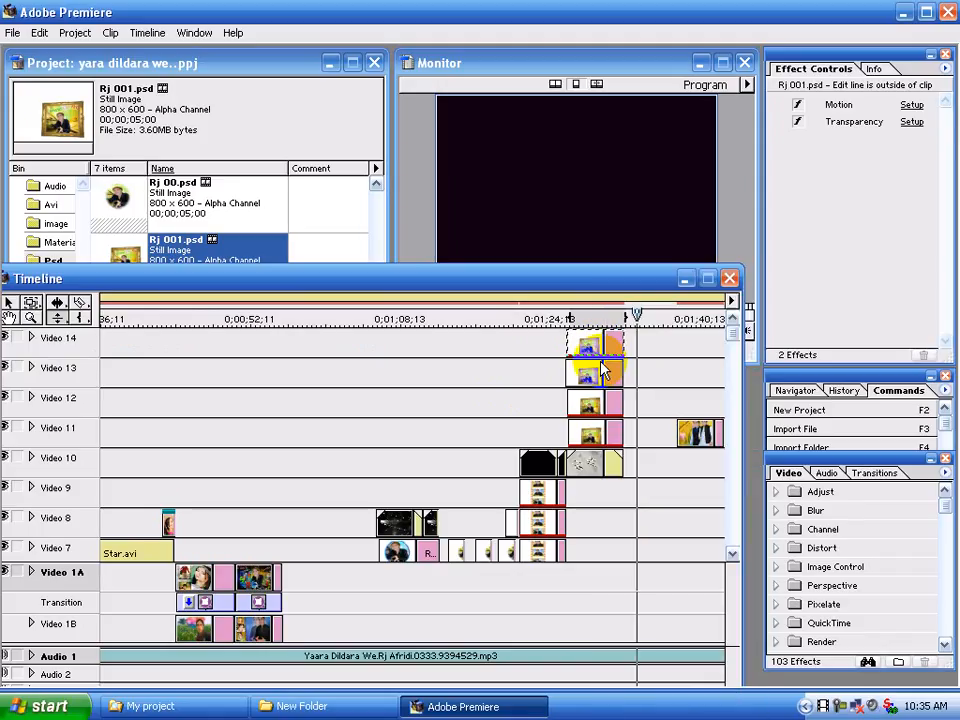
pyautogui.click(598, 378)
pyautogui.rightClick(598, 378)
pyautogui.click(662, 340)
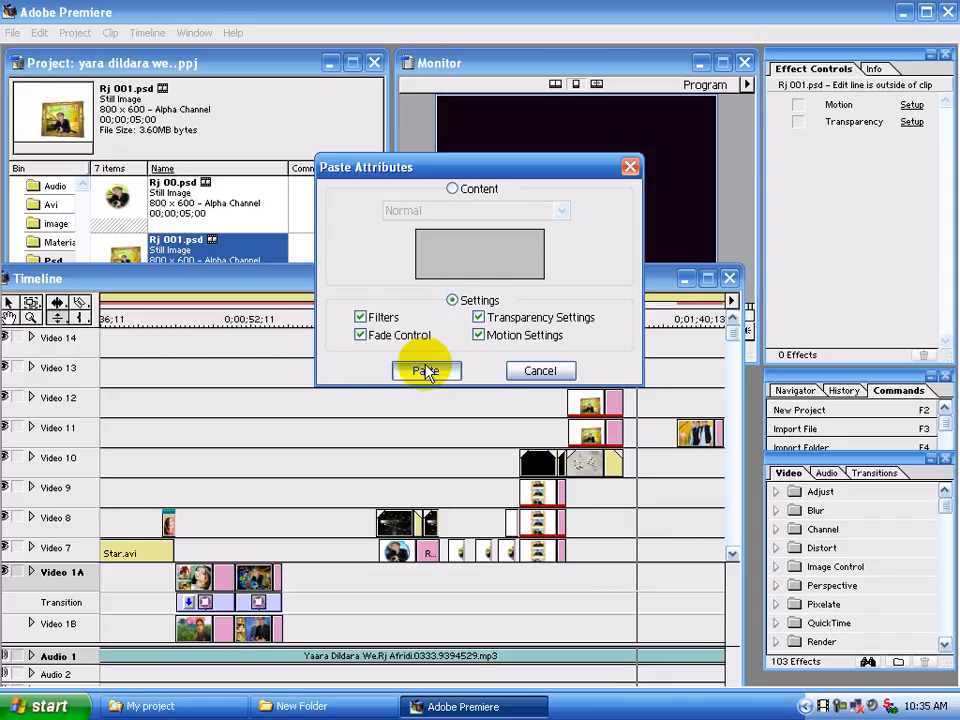
pyautogui.click(425, 371)
# Inspect the motion settings of the Video 13 clip and close them without applying
pyautogui.click(598, 376)
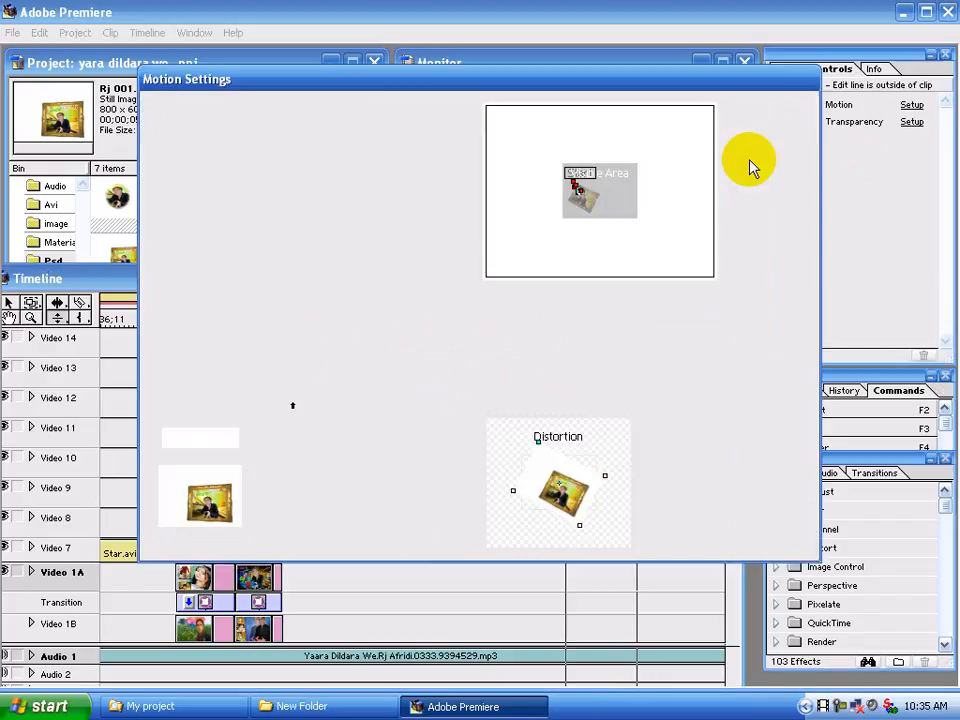
pyautogui.click(911, 105)
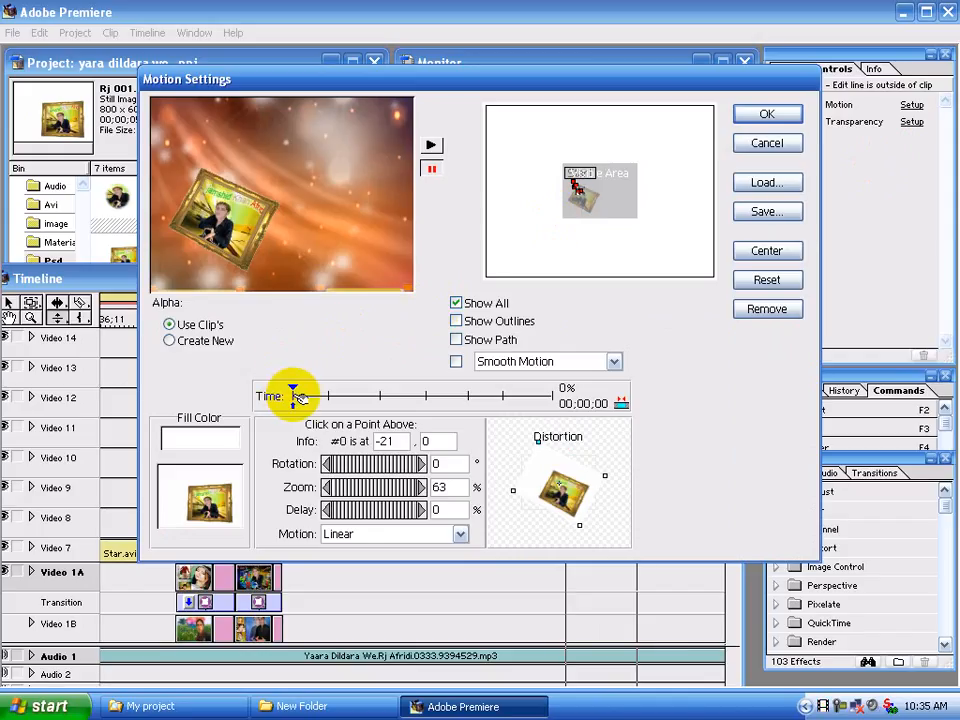
pyautogui.click(757, 145)
# Trim the starts of the Rj 001.psd clips on Video 11 to Video 14 so they line up
pyautogui.click(570, 376)
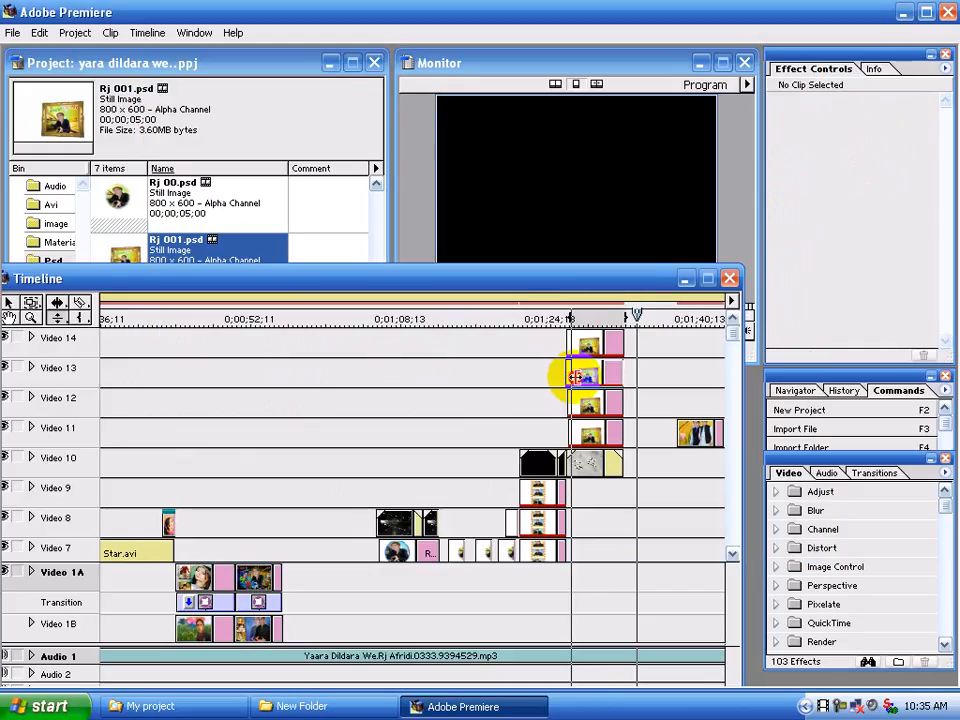
pyautogui.click(572, 376)
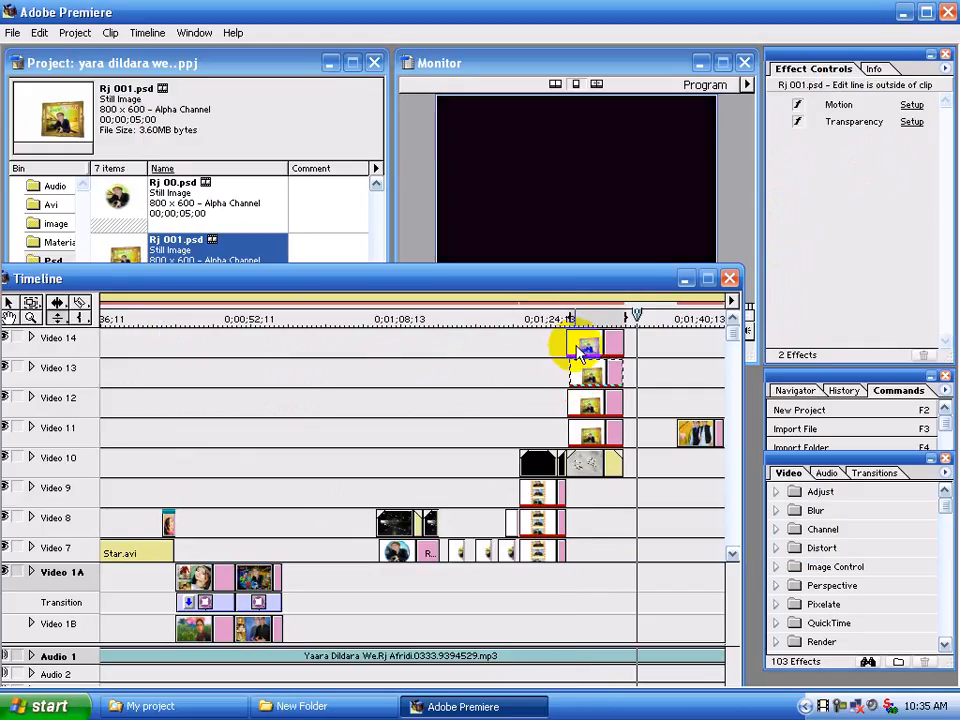
pyautogui.click(572, 340)
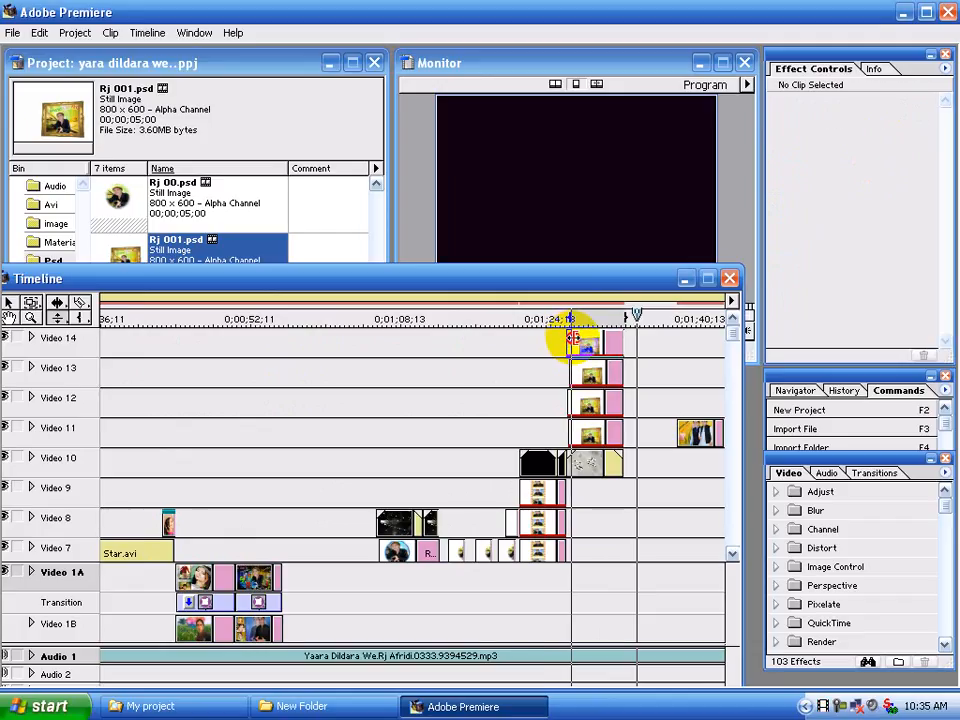
pyautogui.click(573, 376)
pyautogui.click(572, 397)
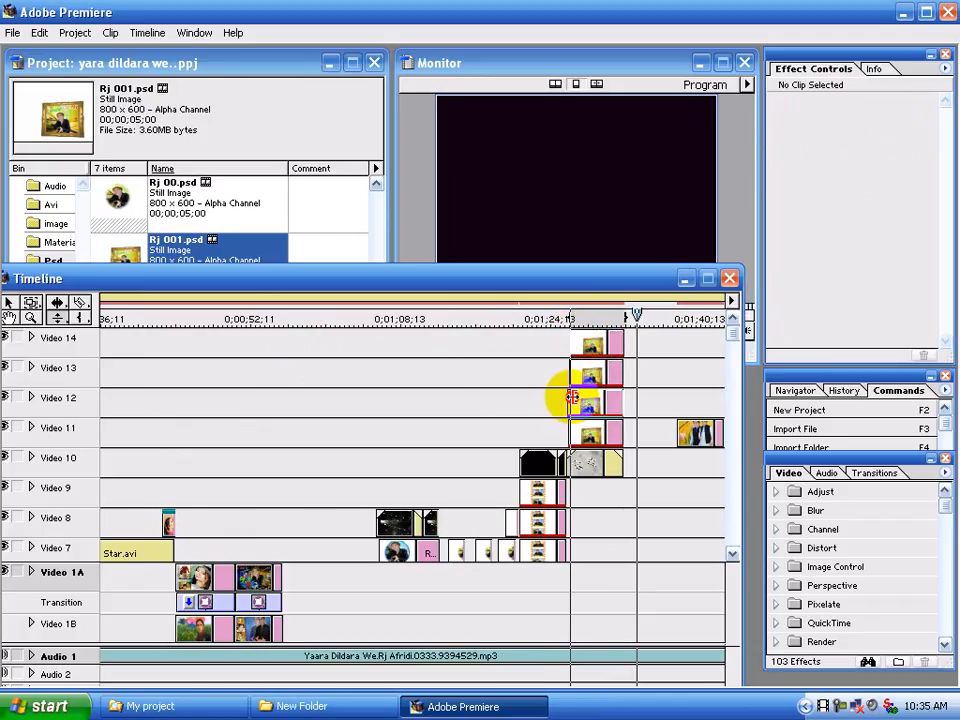
pyautogui.click(573, 398)
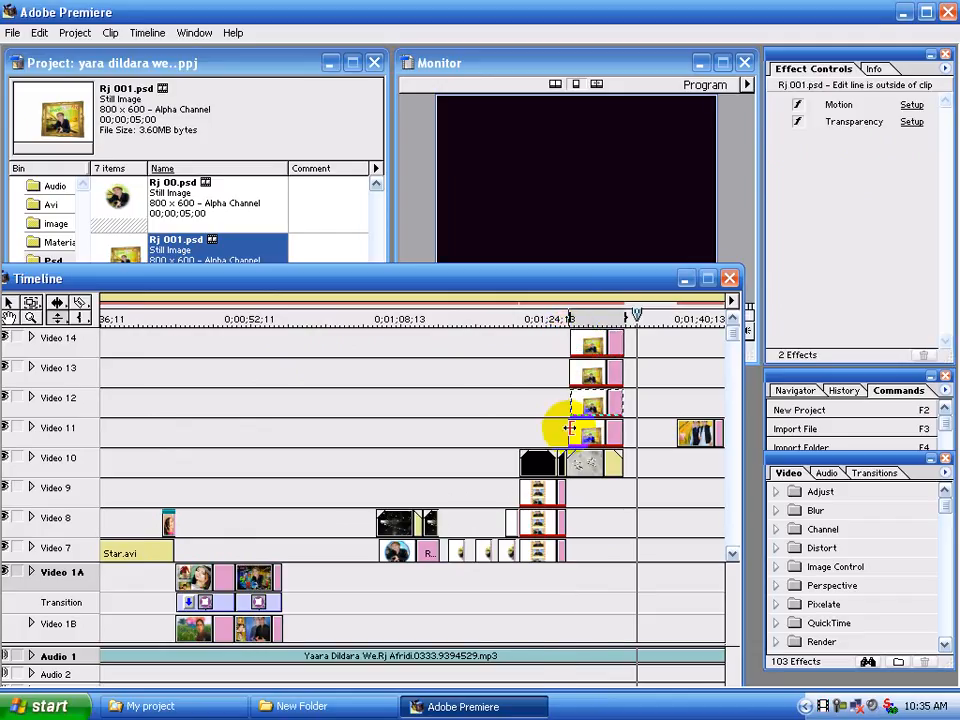
pyautogui.click(572, 428)
pyautogui.click(574, 423)
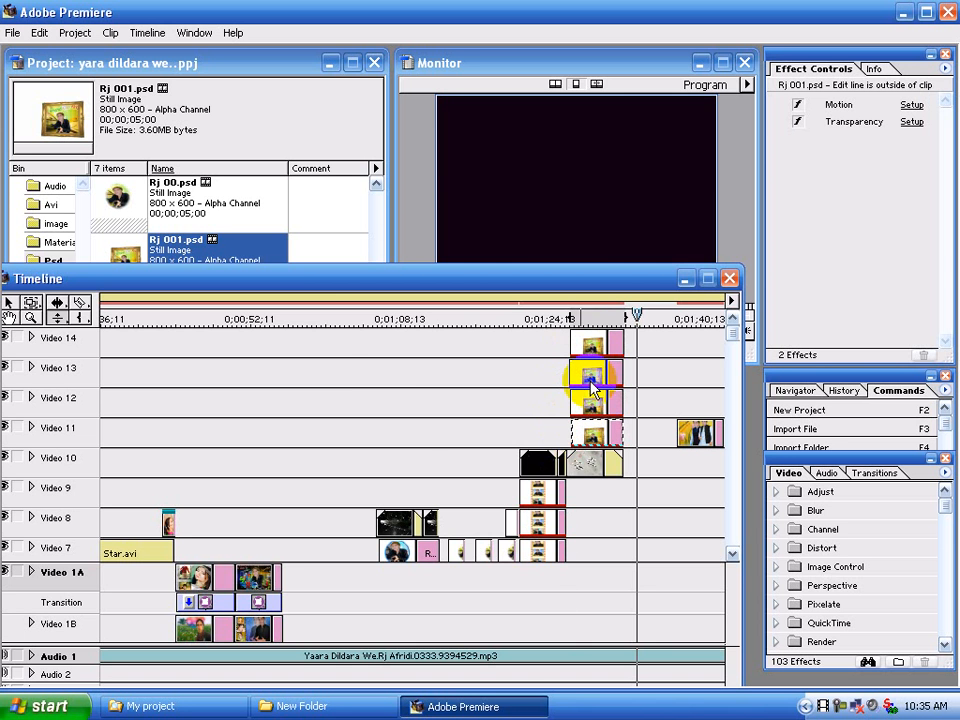
# View the Video 14 clip's still image in its own clip window and close that window
pyautogui.doubleClick(597, 345)
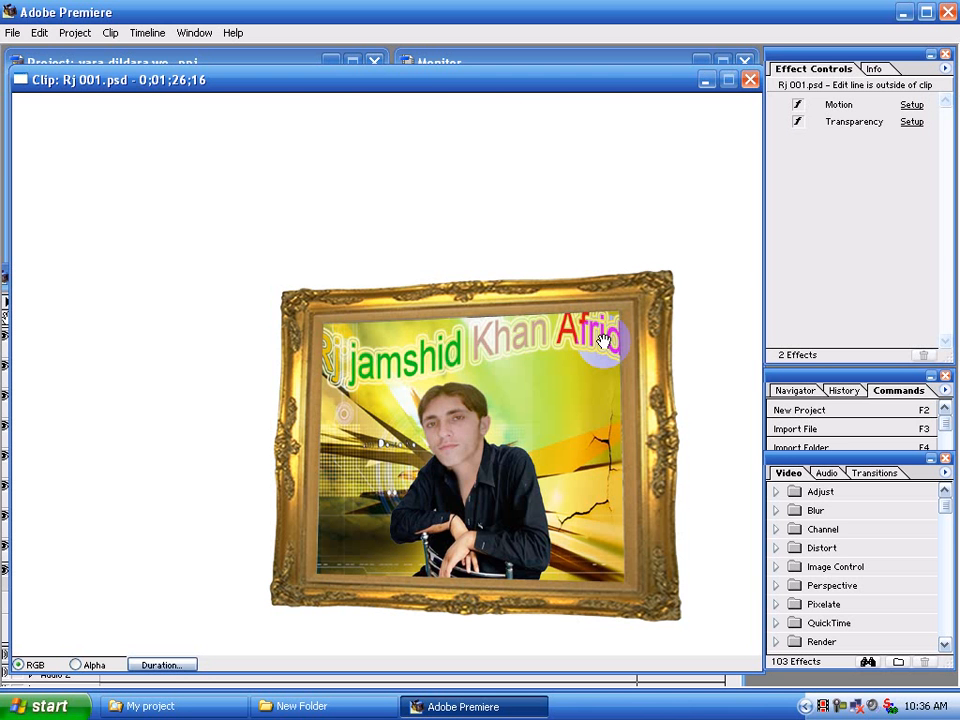
pyautogui.click(751, 80)
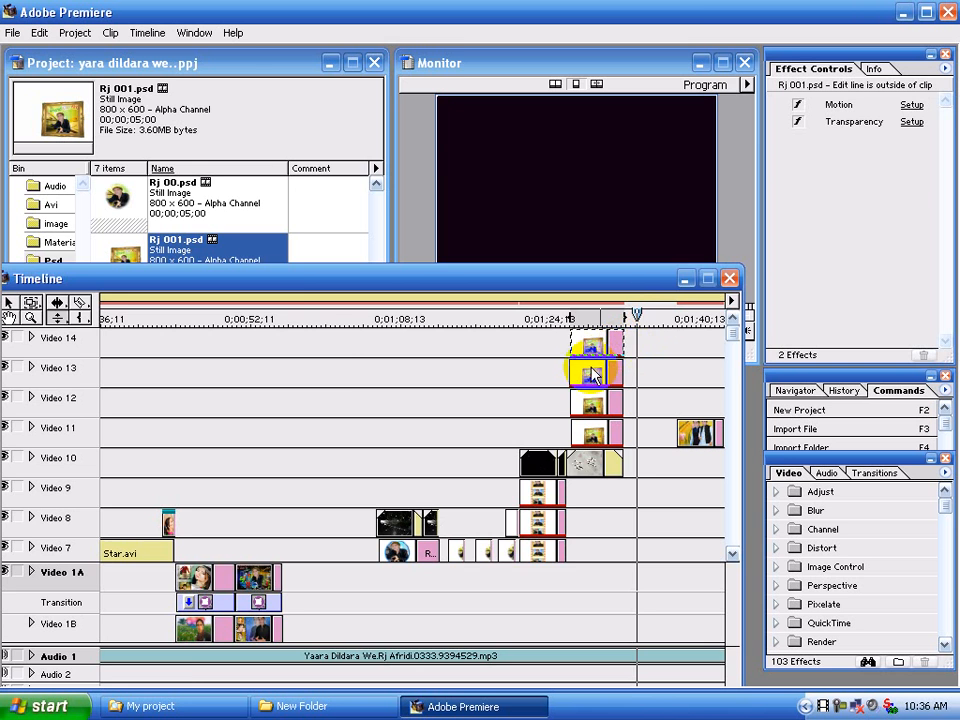
# Review the Video 13 clip's still image, motion settings and Alpha Channel transparency settings without changing anything
pyautogui.doubleClick(599, 368)
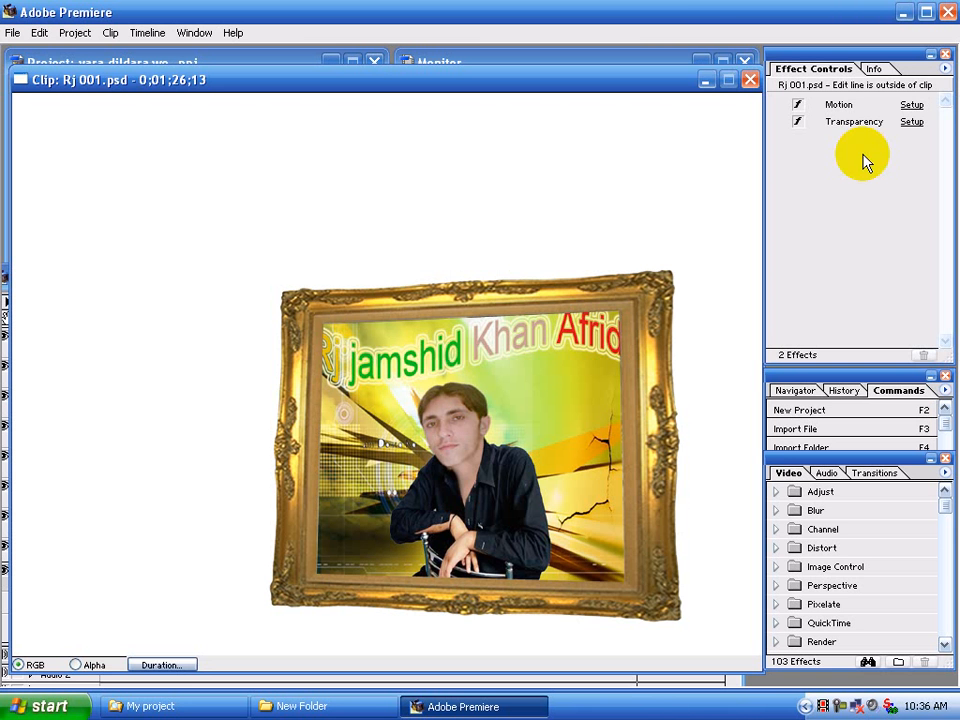
pyautogui.click(750, 80)
pyautogui.click(911, 105)
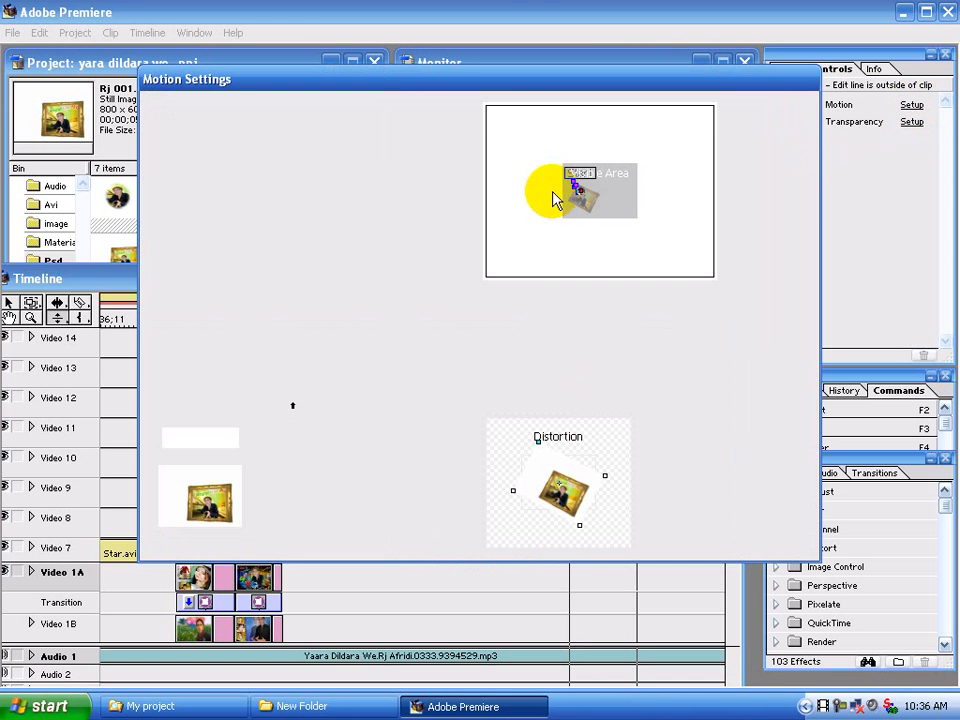
pyautogui.click(779, 144)
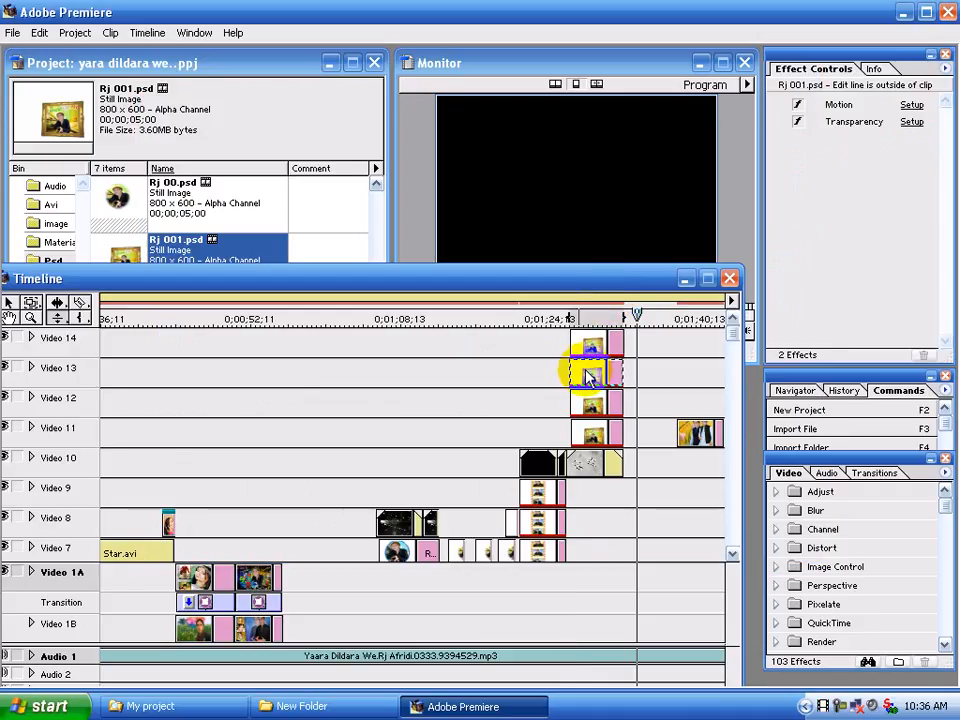
pyautogui.click(911, 121)
pyautogui.click(615, 454)
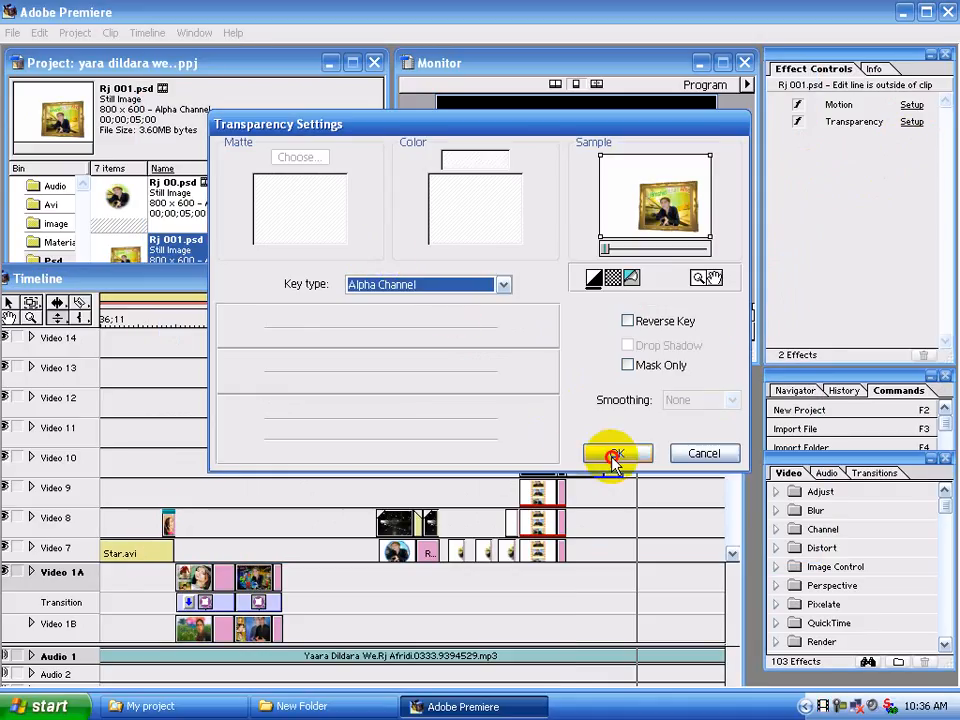
# View the Video 13 clip's still image again in its own clip window and close that window
pyautogui.click(615, 341)
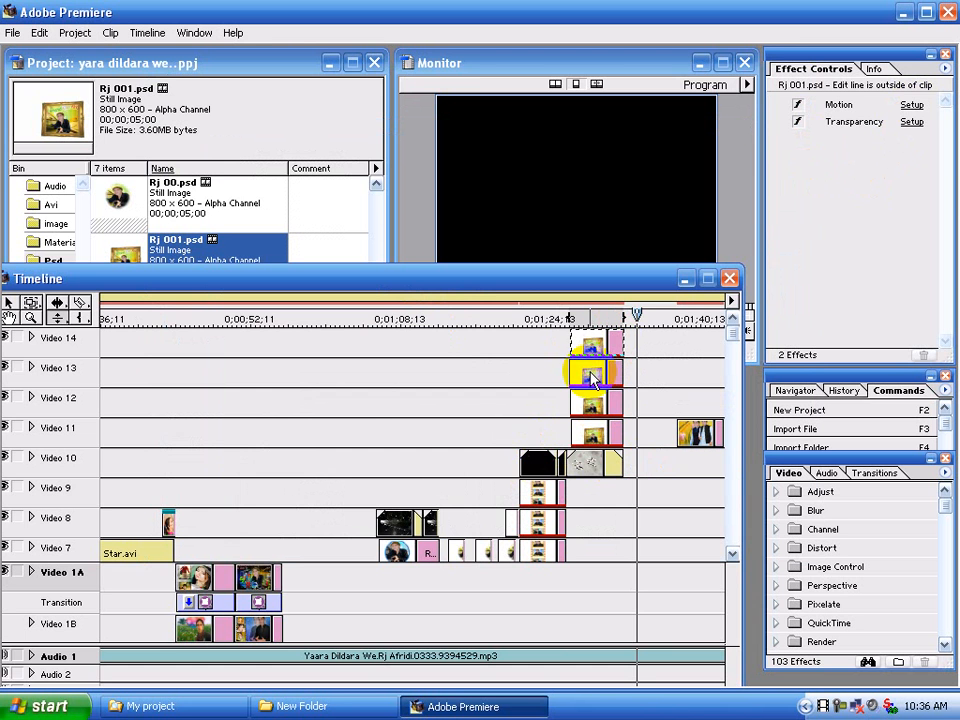
pyautogui.doubleClick(589, 371)
pyautogui.click(751, 80)
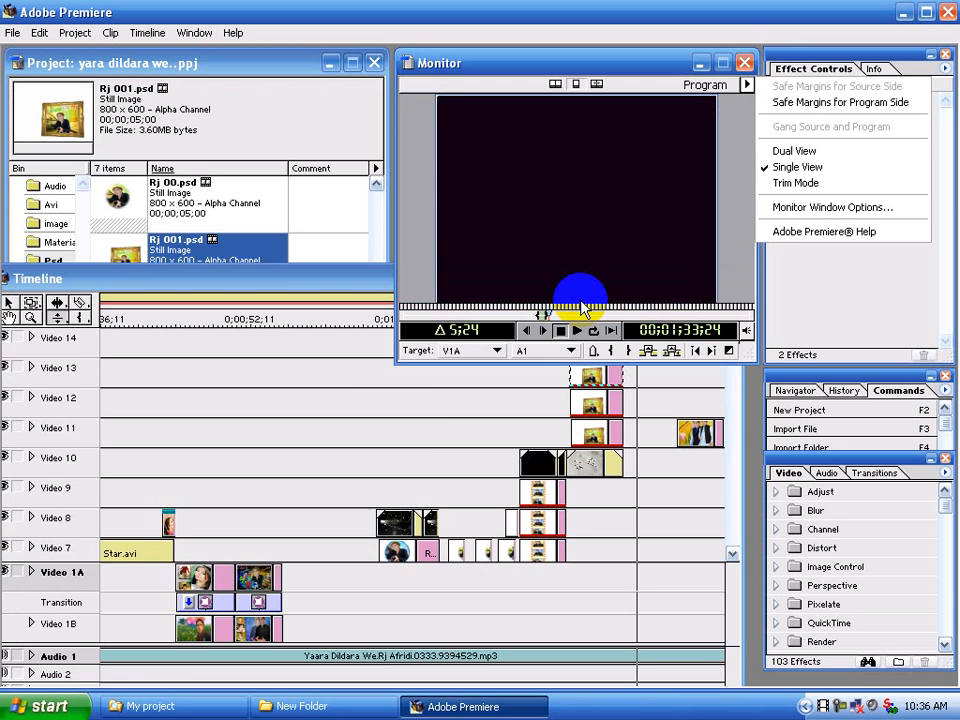
pyautogui.doubleClick(583, 371)
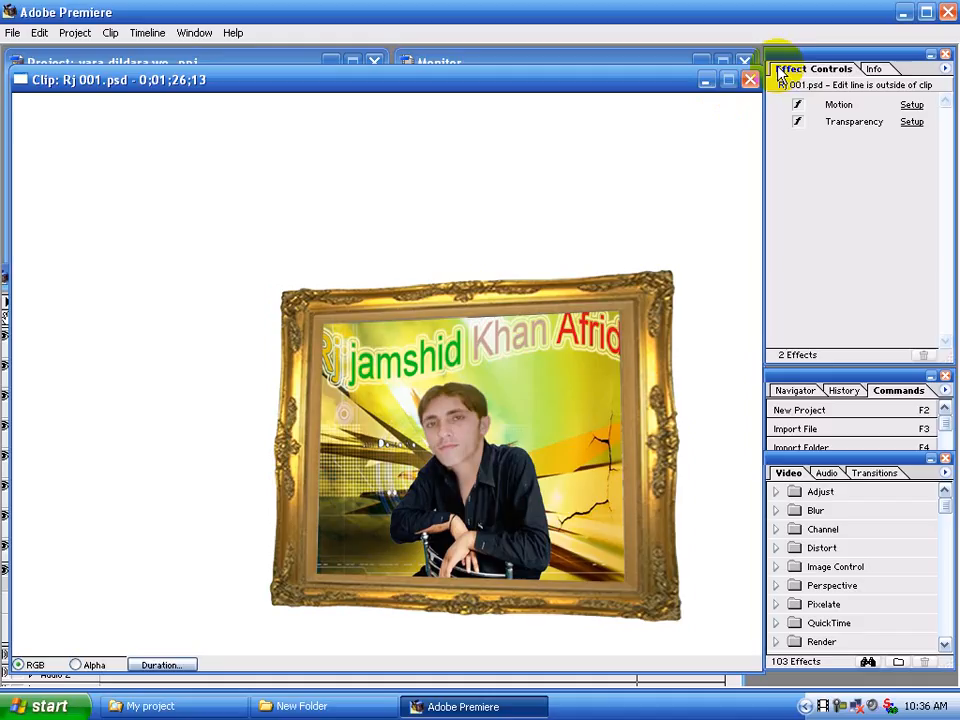
pyautogui.click(751, 80)
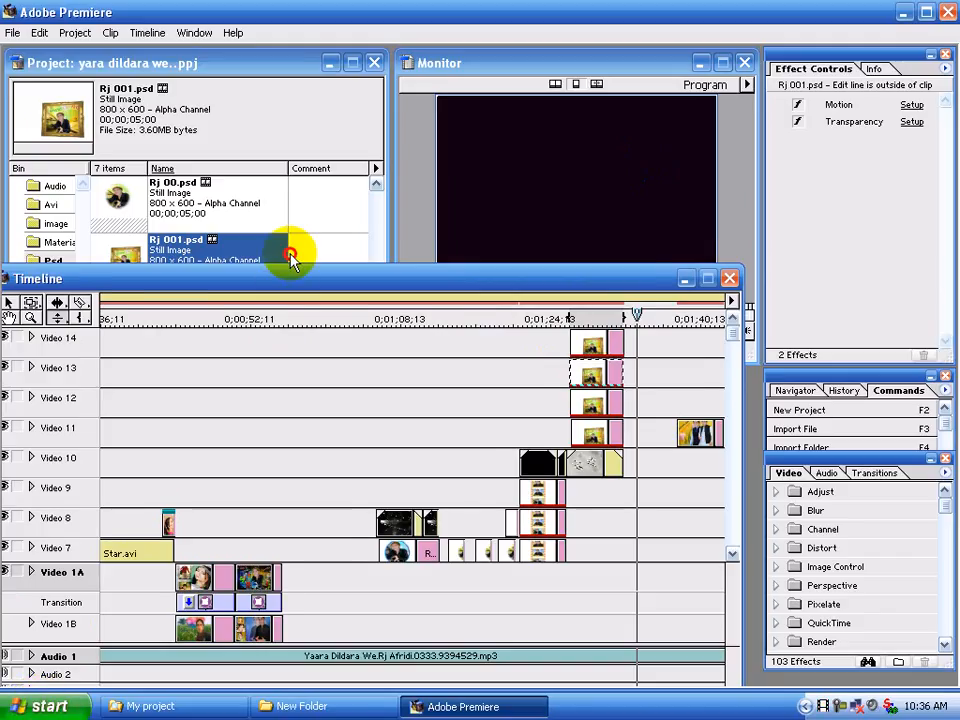
# Move the timeline window up, set its time scale to 1 Second and bring the Rj 001.psd clips into view
pyautogui.moveTo(290, 278); pyautogui.dragTo(299, 197)
pyautogui.click(44, 630)
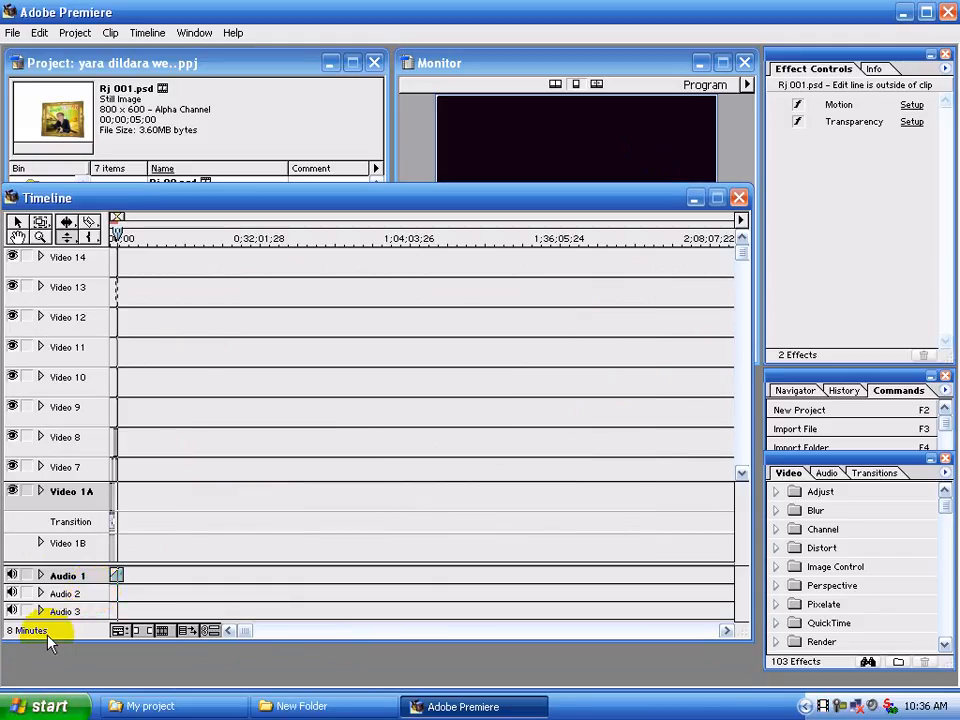
pyautogui.click(47, 630)
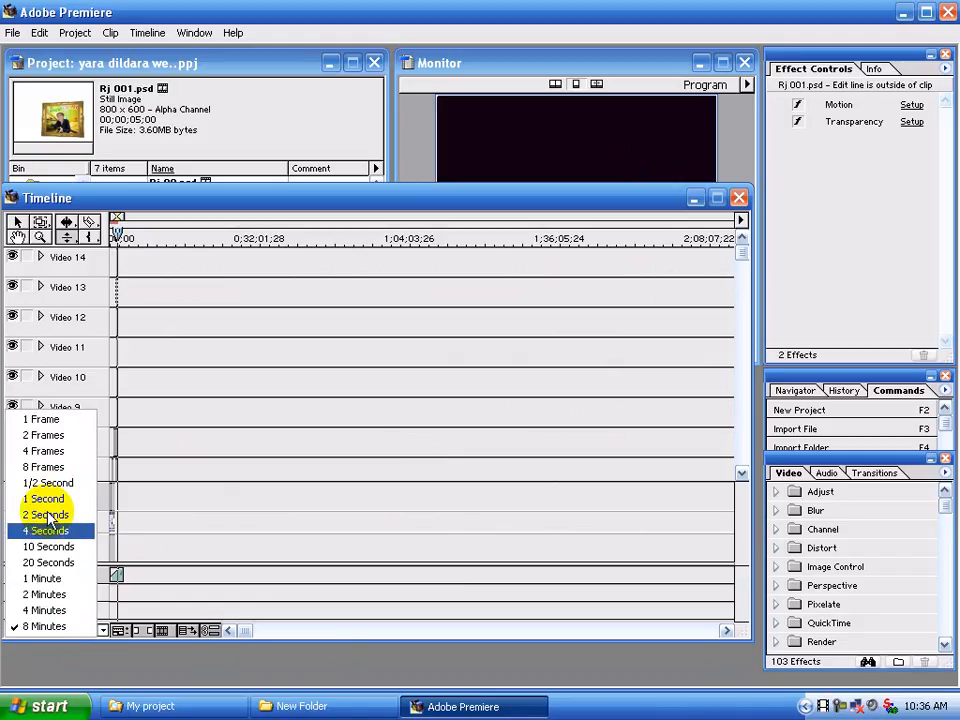
pyautogui.click(45, 498)
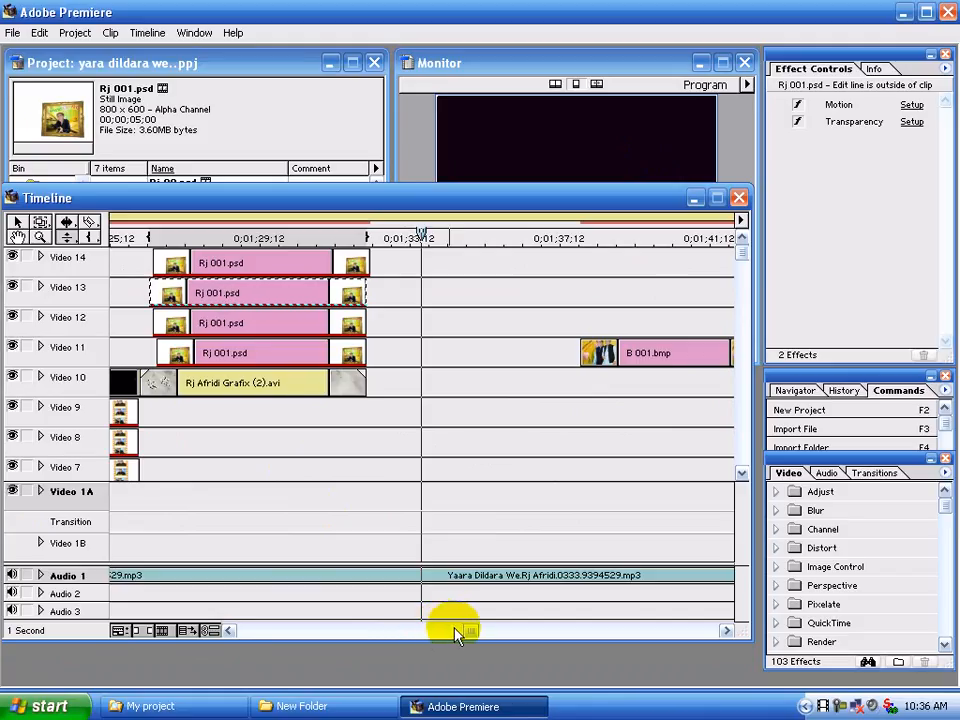
pyautogui.moveTo(466, 630); pyautogui.dragTo(450, 628)
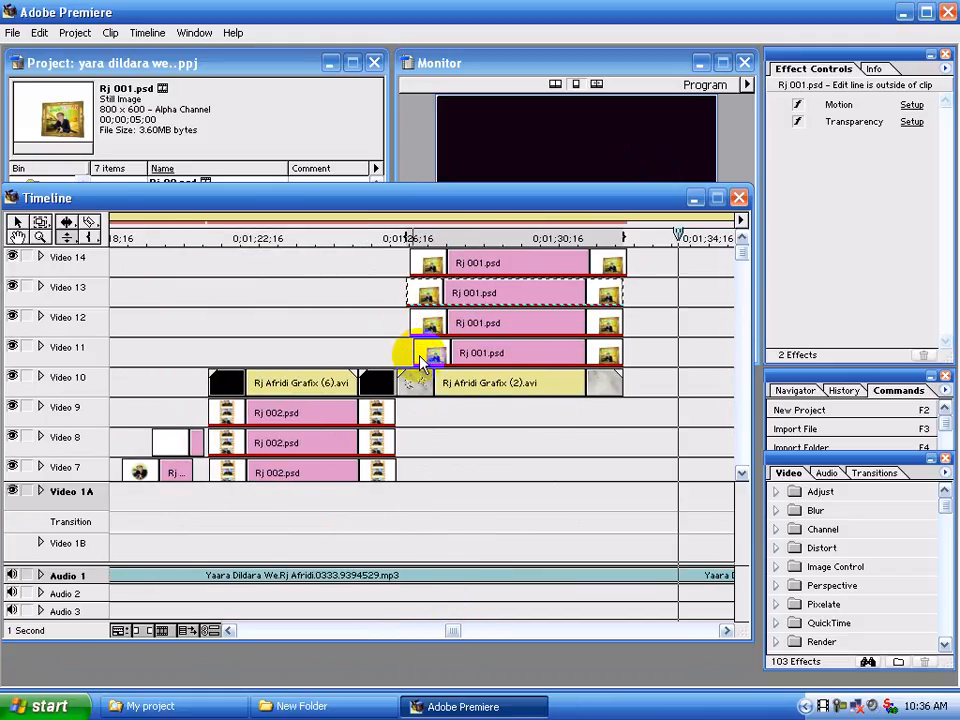
# Shift the background clip on Video 10 slightly later and stretch the Video 11 clip to match its start and end
pyautogui.click(406, 382)
pyautogui.moveTo(406, 382); pyautogui.dragTo(403, 350)
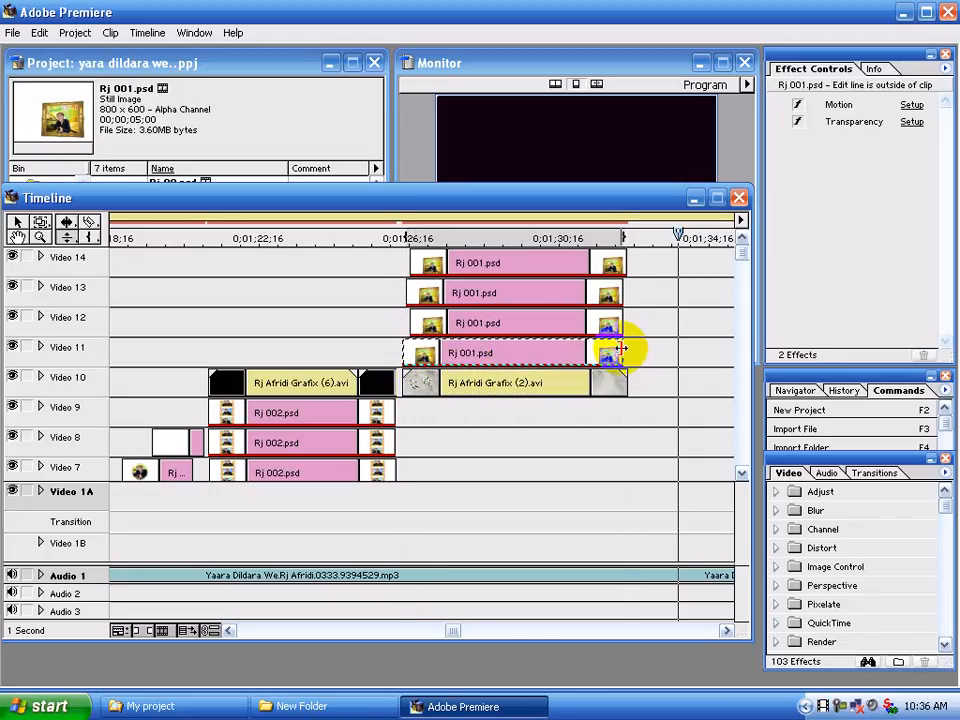
pyautogui.moveTo(621, 349); pyautogui.dragTo(622, 315)
pyautogui.click(574, 320)
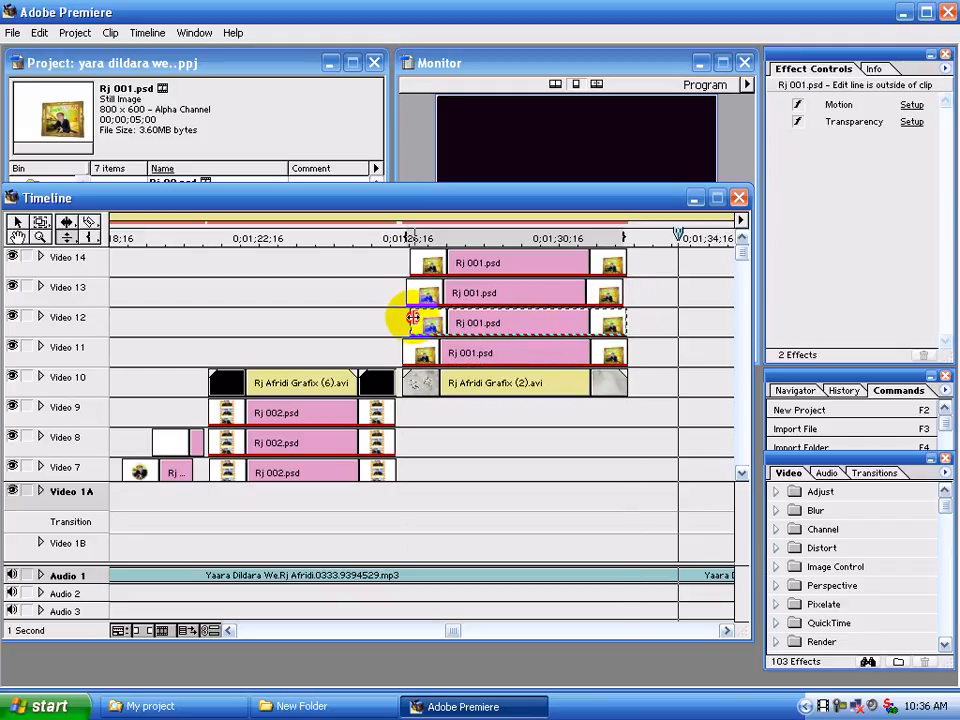
# Trim the starts and ends of the Rj 001.psd clips on Video 12 to Video 14 to line up with the Video 11 clip
pyautogui.moveTo(410, 318); pyautogui.dragTo(404, 293)
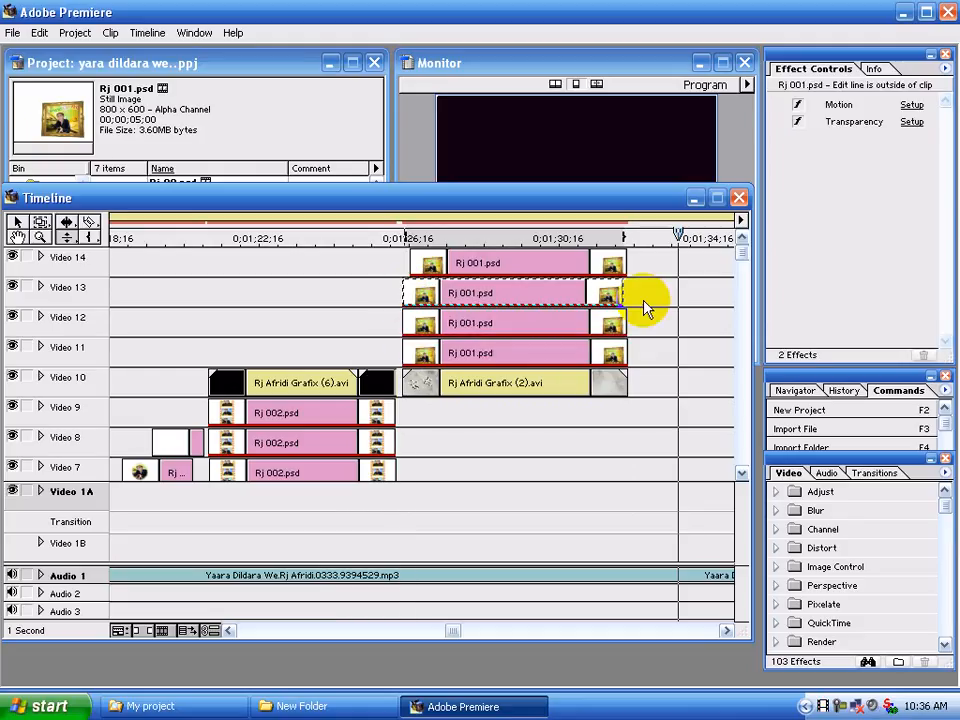
pyautogui.moveTo(625, 293); pyautogui.dragTo(628, 293)
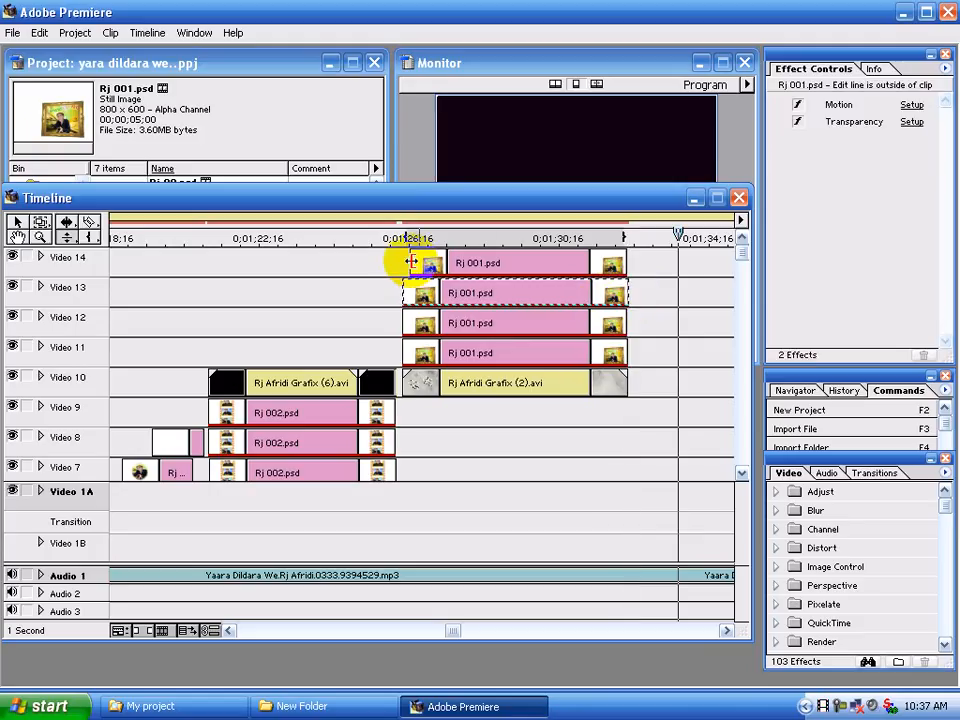
pyautogui.moveTo(410, 262); pyautogui.dragTo(403, 262)
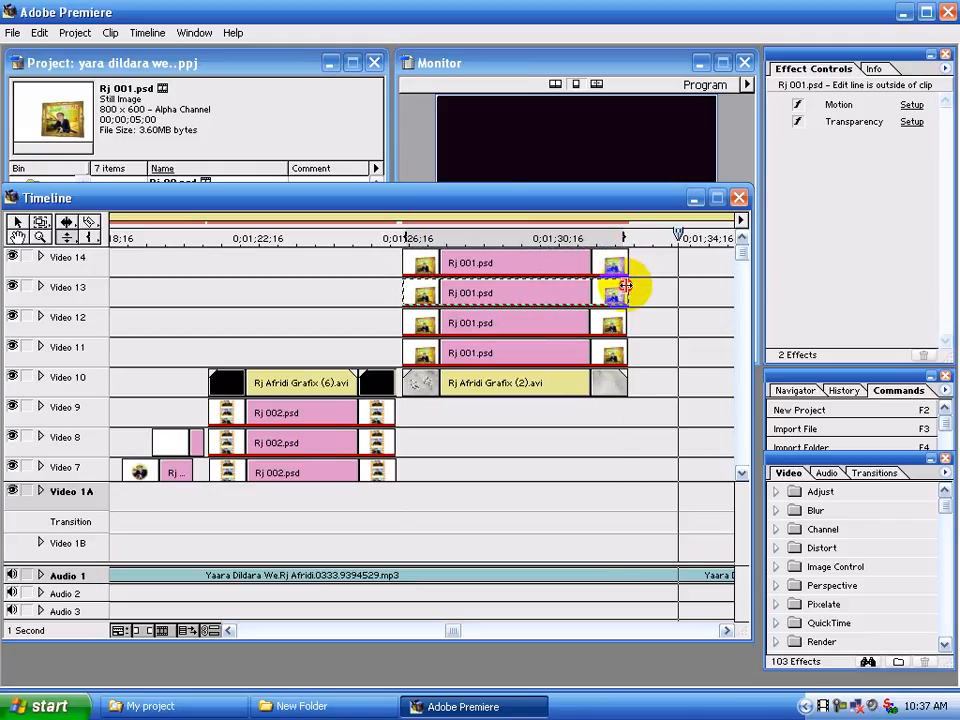
pyautogui.click(626, 287)
pyautogui.click(626, 287)
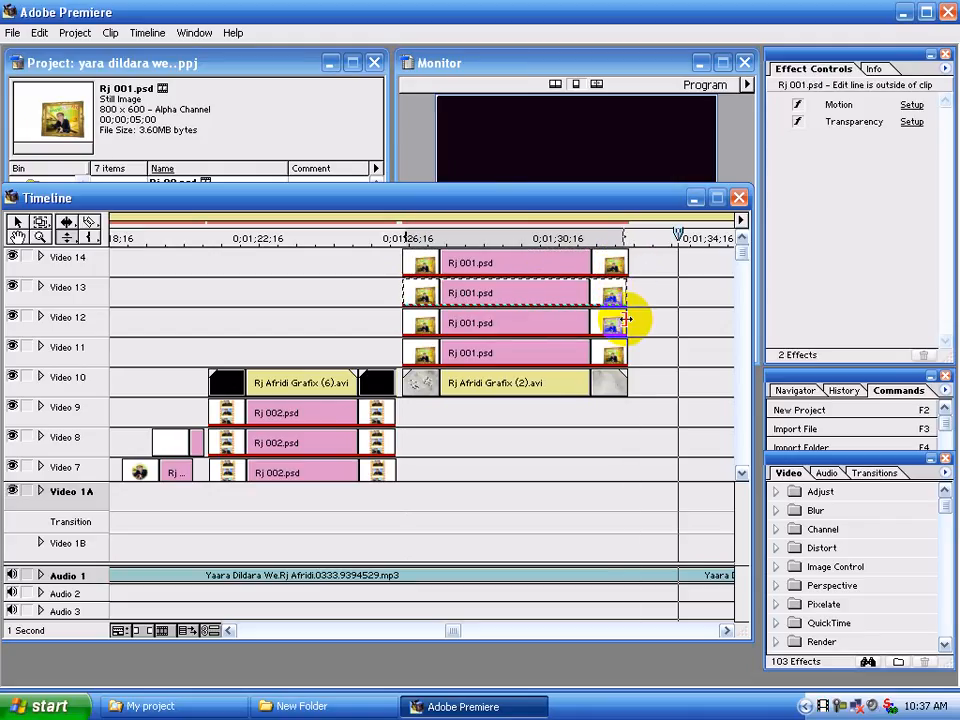
pyautogui.click(617, 263)
pyautogui.click(612, 265)
pyautogui.moveTo(591, 280); pyautogui.dragTo(518, 273)
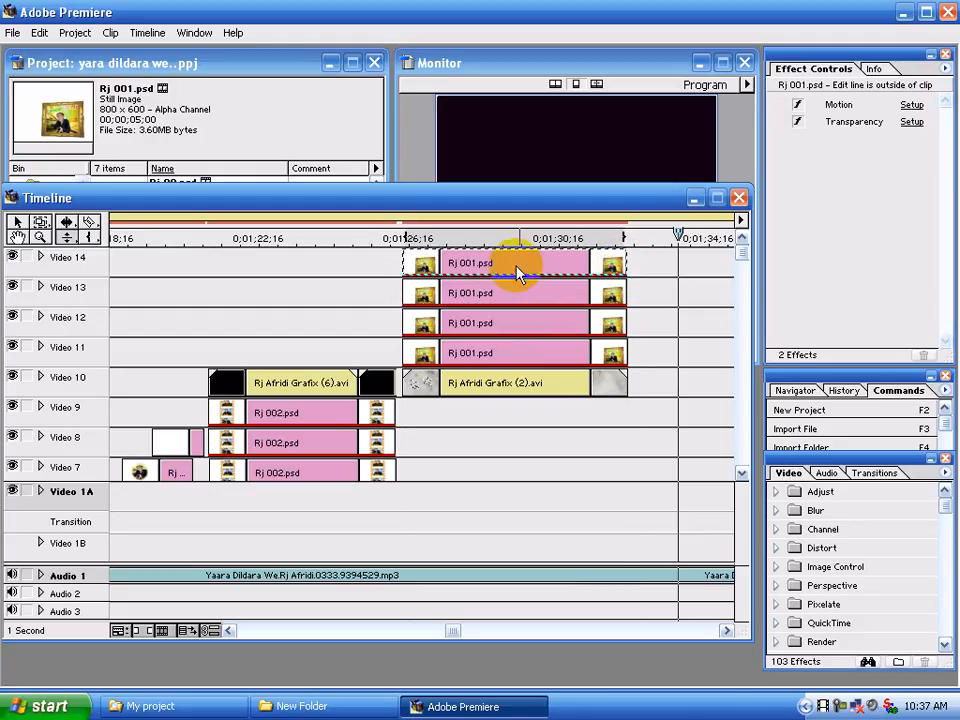
# In the Video 13 clip's motion settings, set the zoom to 80% at the start point and the 13% point
pyautogui.click(505, 293)
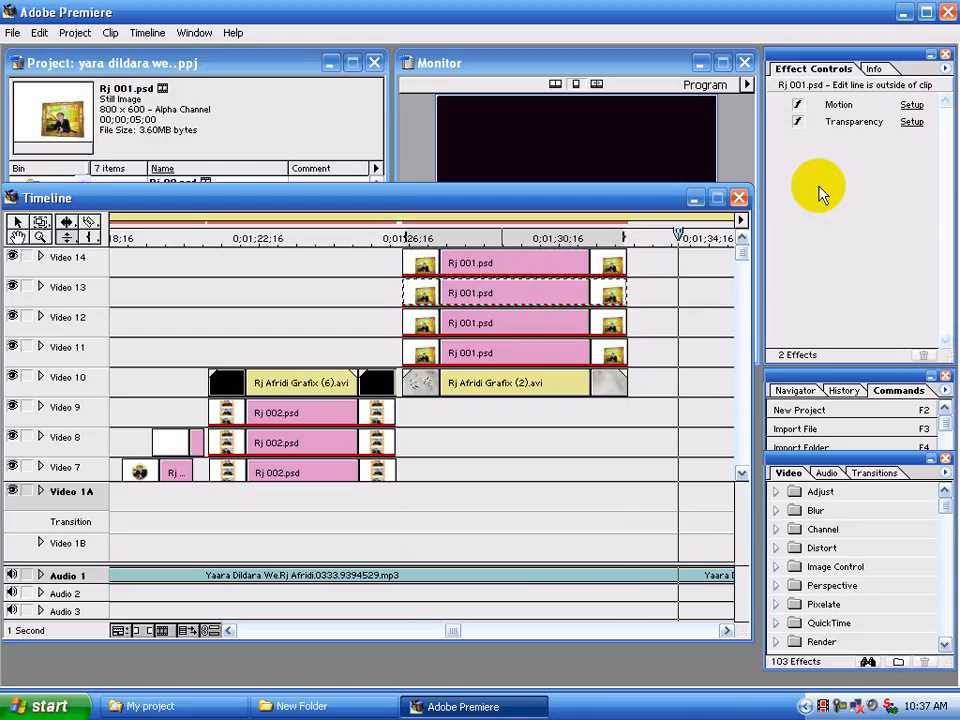
pyautogui.click(912, 106)
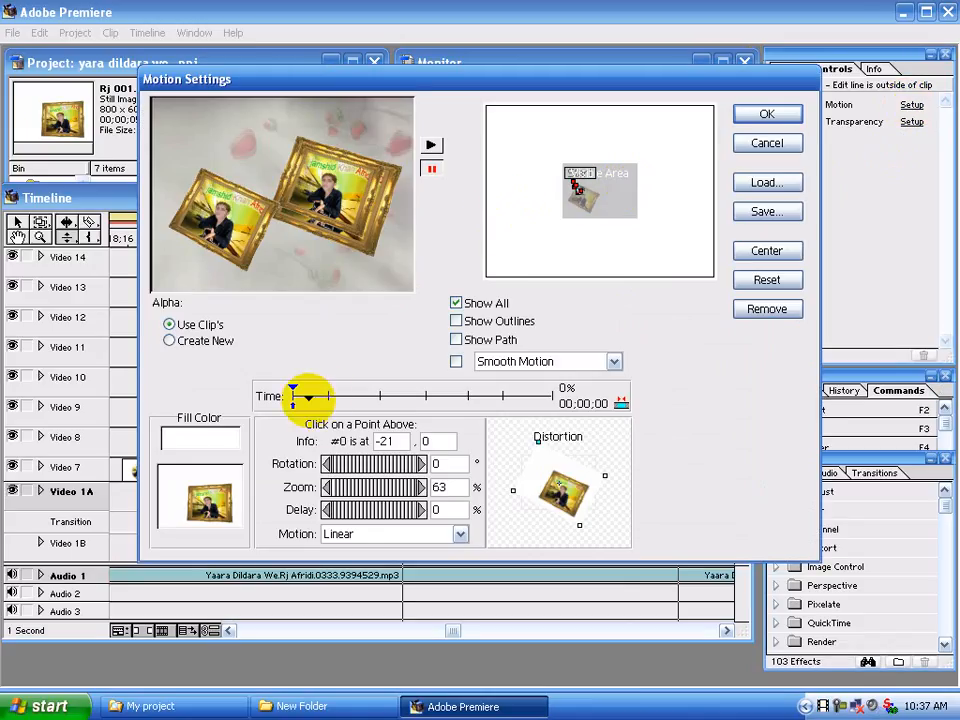
pyautogui.moveTo(447, 487); pyautogui.dragTo(420, 487)
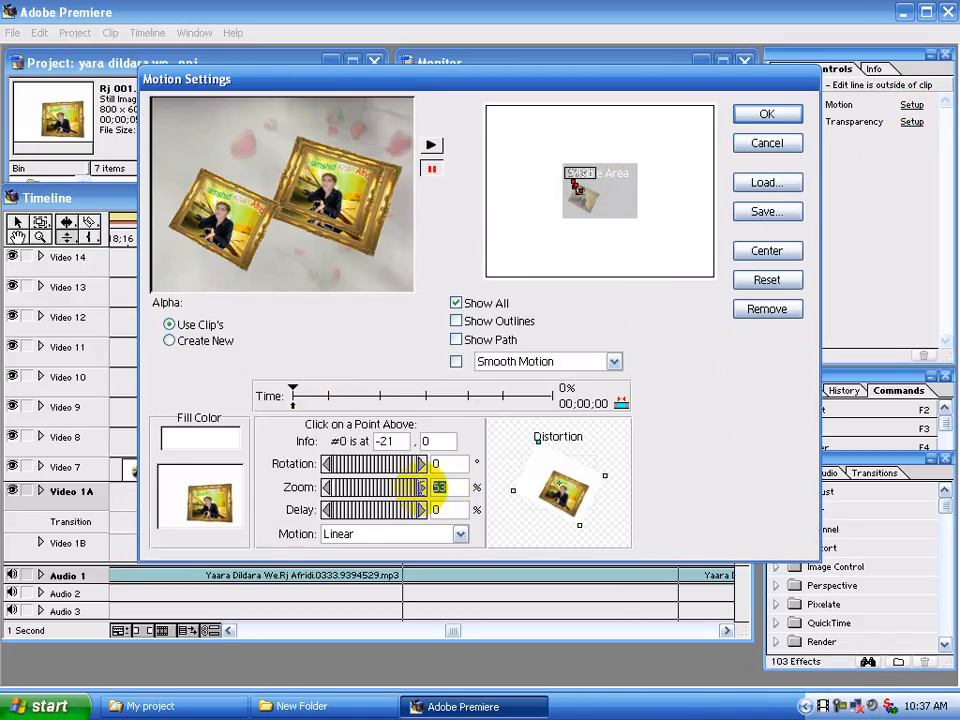
pyautogui.write('80')
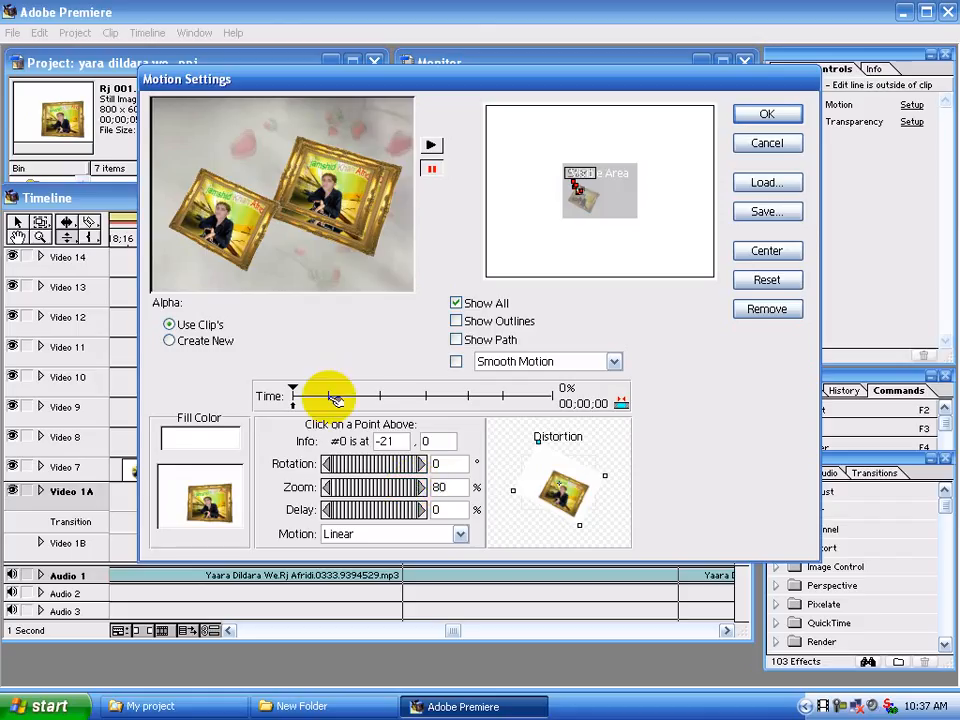
pyautogui.click(330, 396)
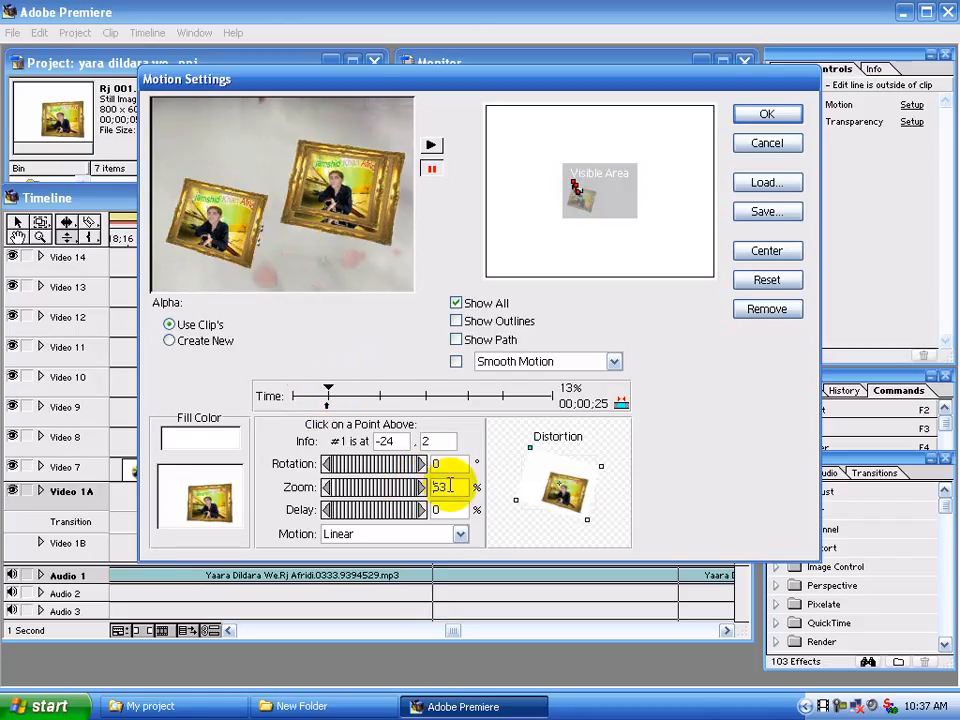
pyautogui.moveTo(439, 486); pyautogui.dragTo(413, 487)
pyautogui.write('80')
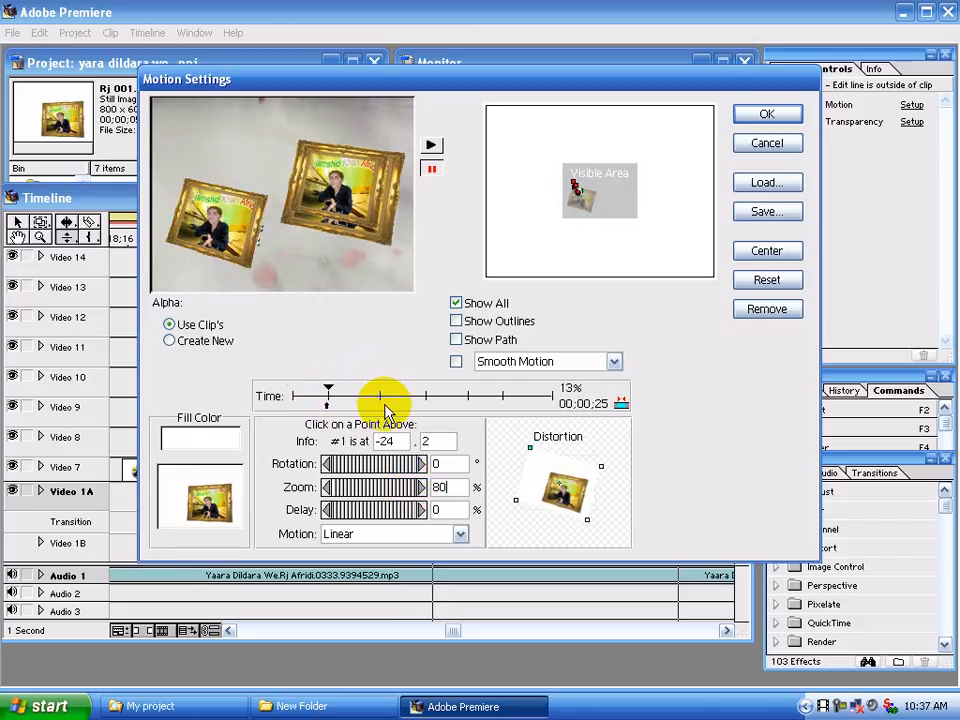
# Set the zoom to 80% at the 33% and 51% points of the Video 13 clip's motion
pyautogui.click(380, 395)
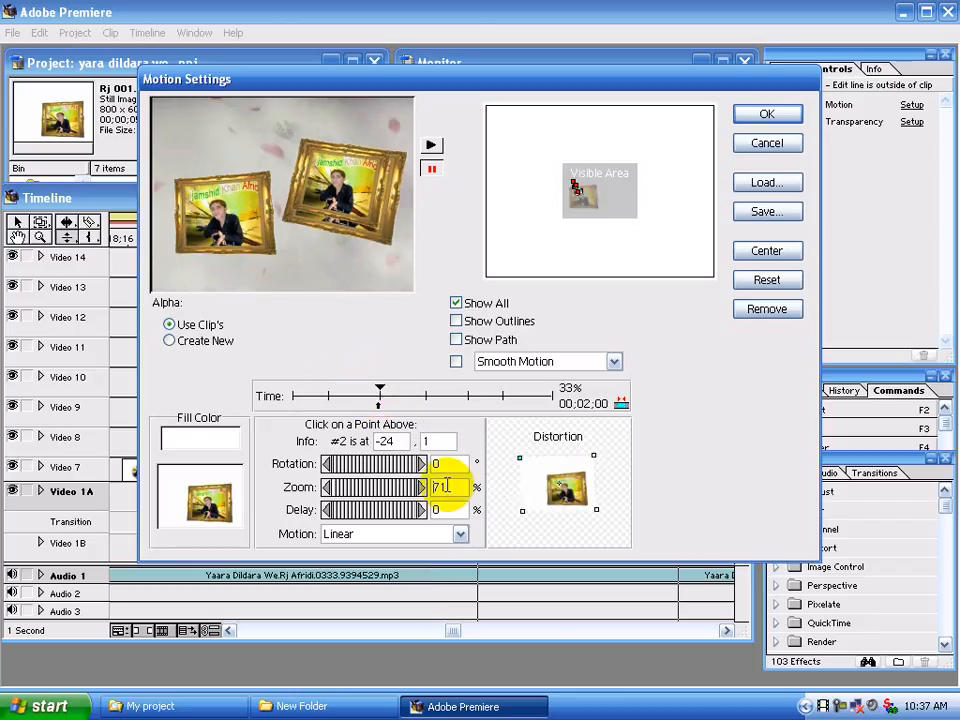
pyautogui.moveTo(439, 487); pyautogui.dragTo(410, 490)
pyautogui.write('80')
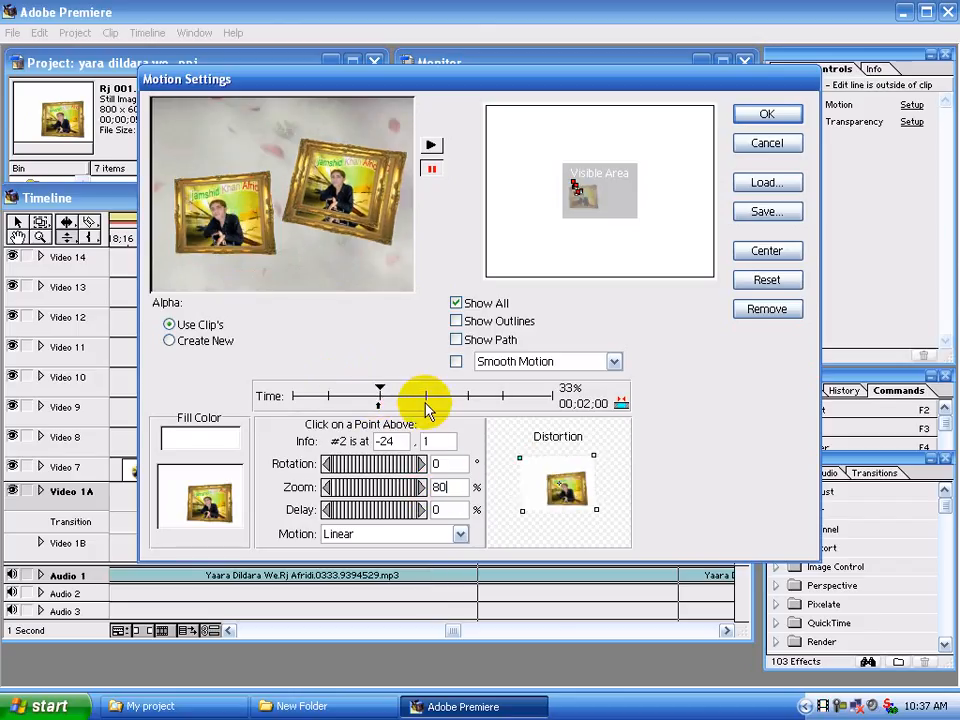
pyautogui.click(428, 395)
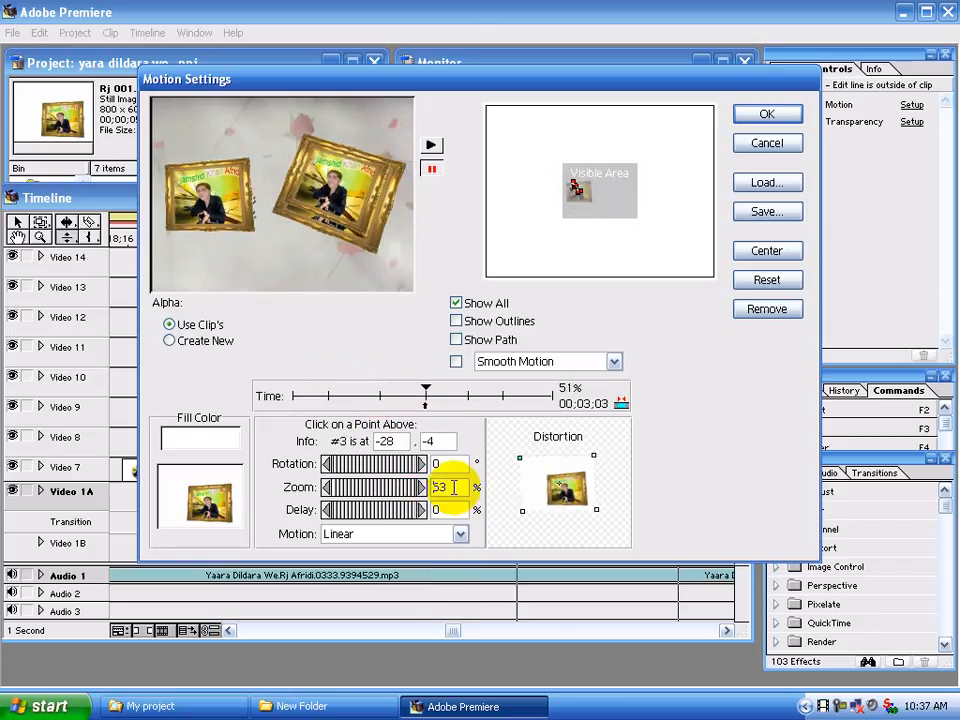
pyautogui.moveTo(448, 486); pyautogui.dragTo(420, 490)
pyautogui.write('8')
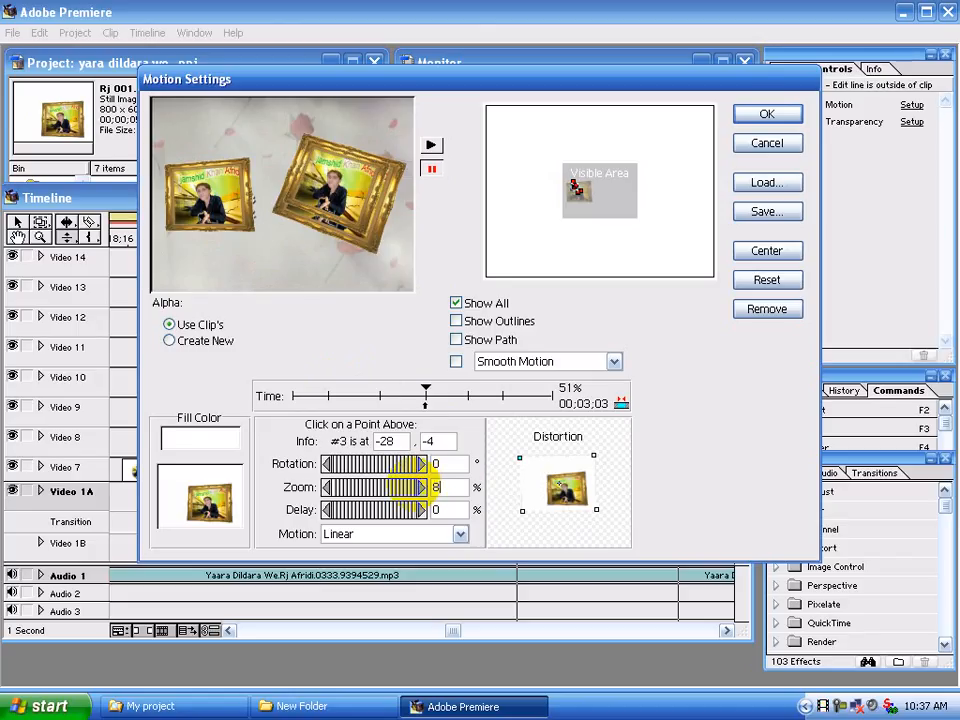
pyautogui.write('0')
# Set the zoom to 80% at the 67%, 81% and 100% points of the Video 13 clip's motion and apply the settings
pyautogui.click(467, 395)
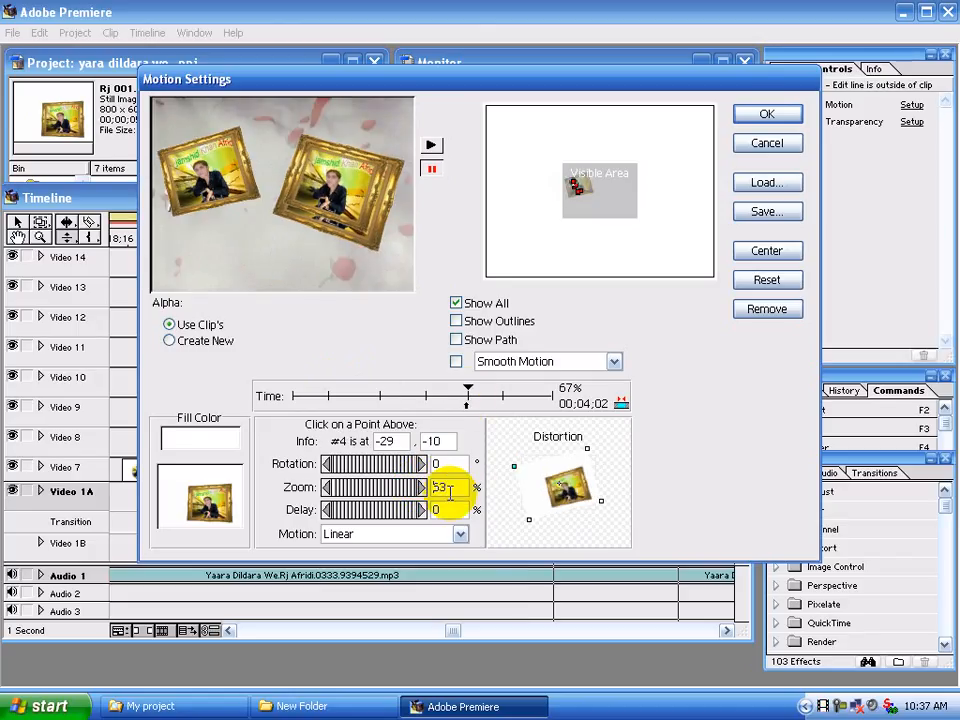
pyautogui.moveTo(443, 491); pyautogui.dragTo(422, 491)
pyautogui.write('0')
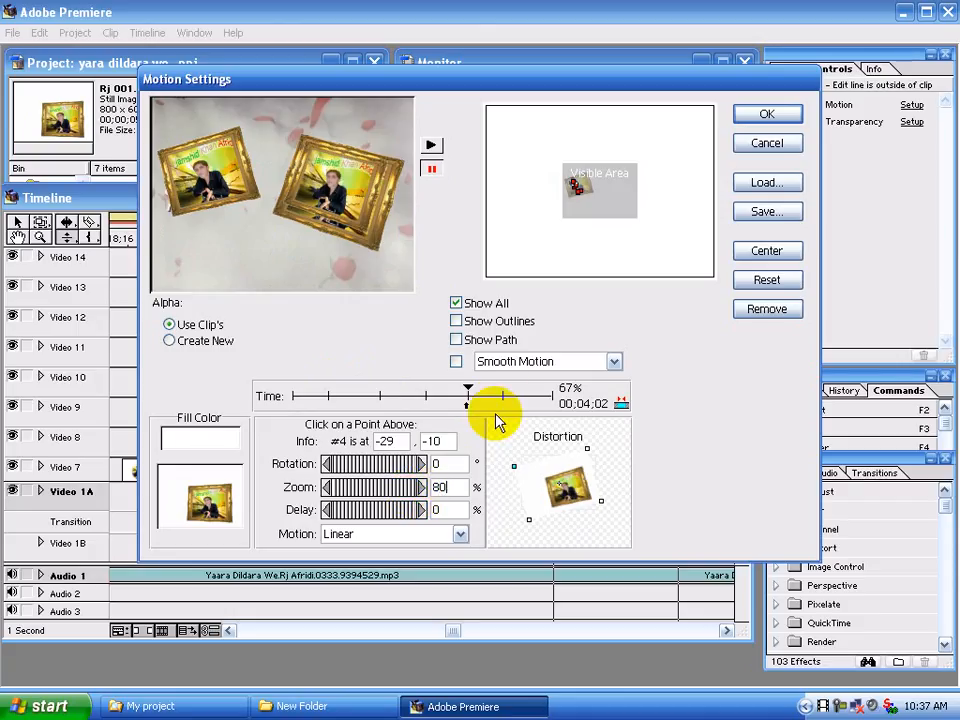
pyautogui.click(503, 395)
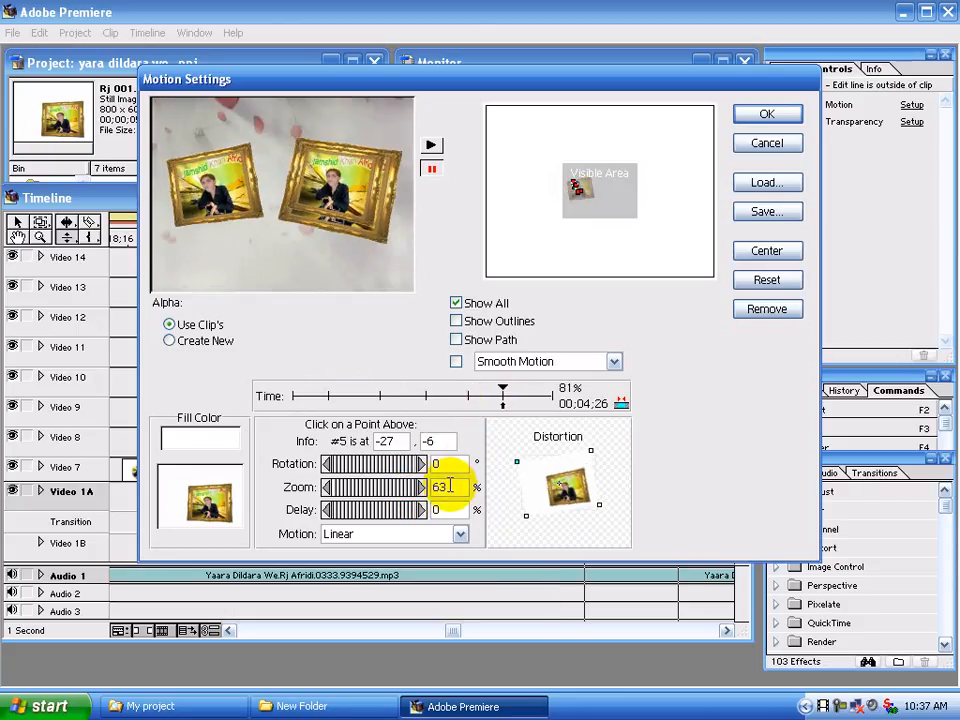
pyautogui.write('80')
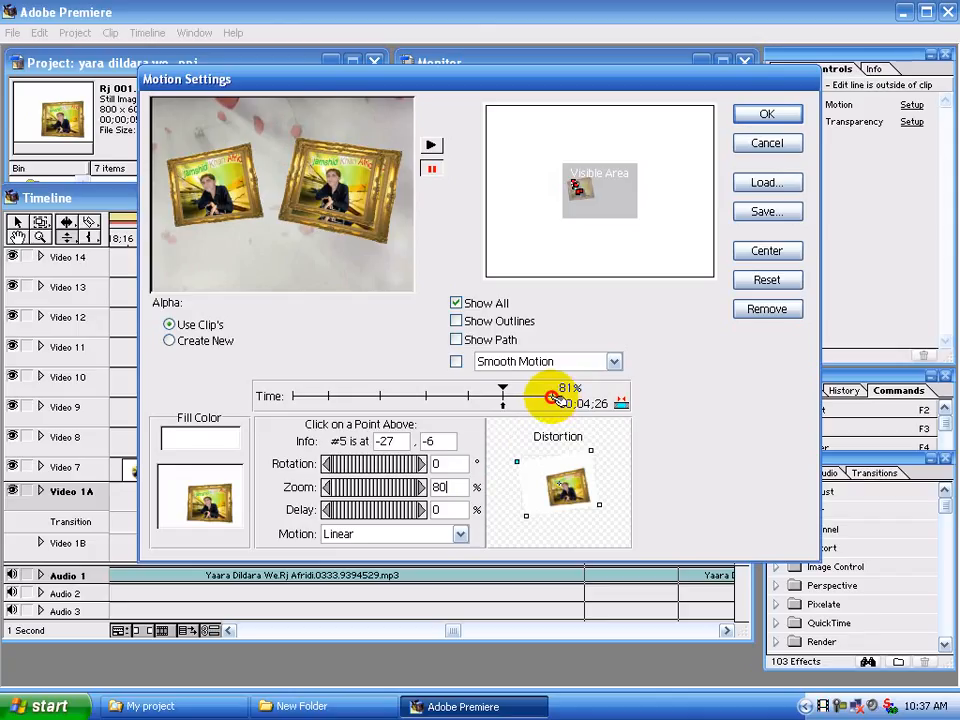
pyautogui.click(551, 396)
pyautogui.click(427, 488)
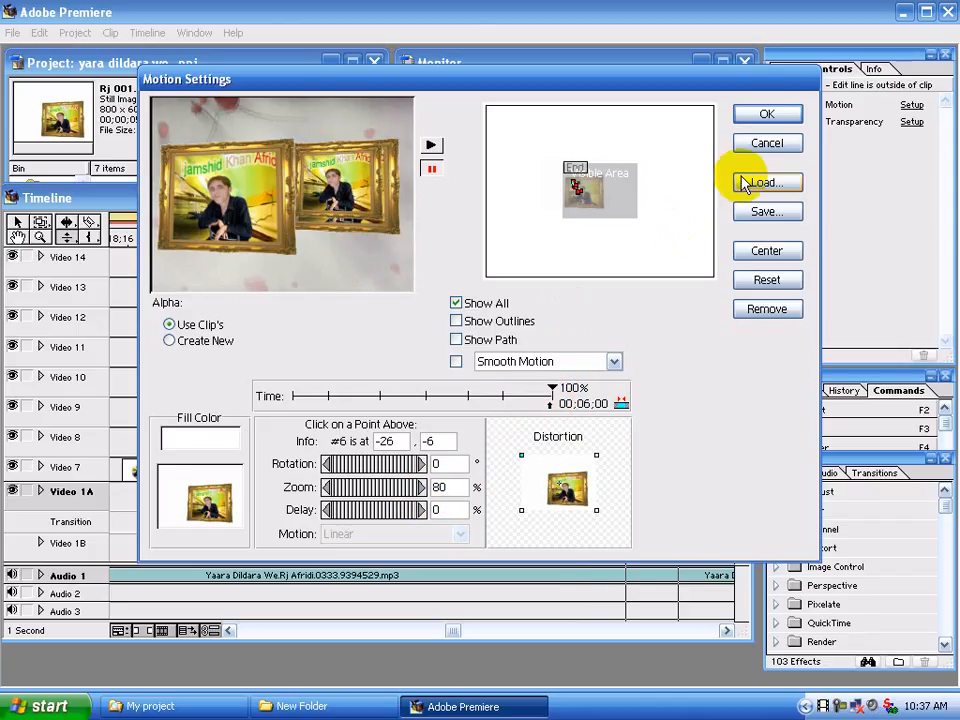
pyautogui.click(762, 117)
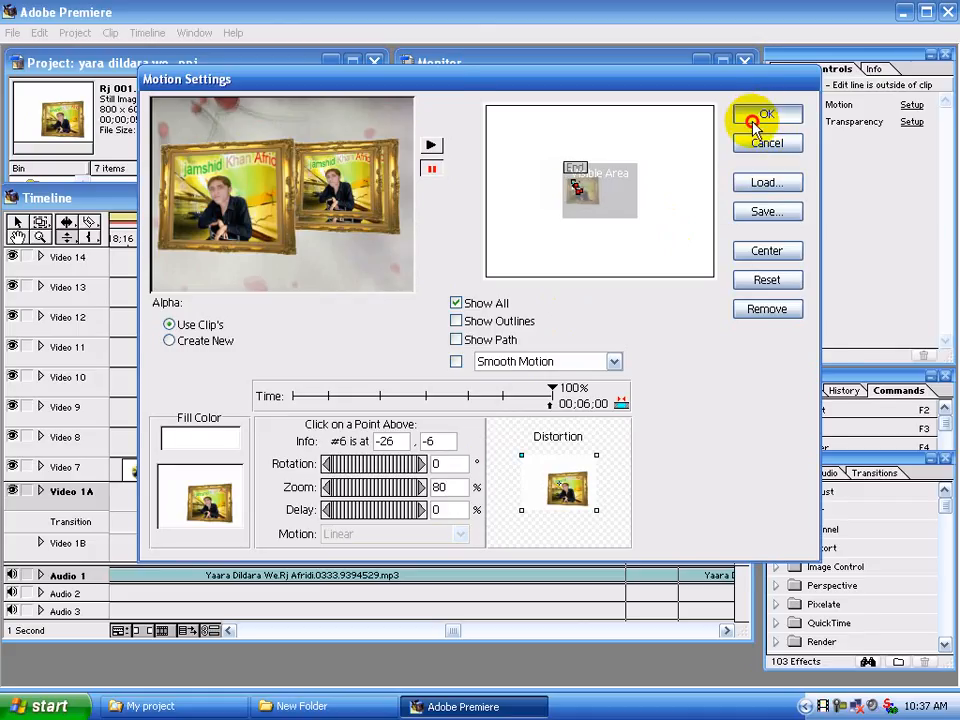
# Scrub and play the timeline section around 0;01;26;16 to preview the motion of the layered Rj 001.psd clips
pyautogui.click(335, 204)
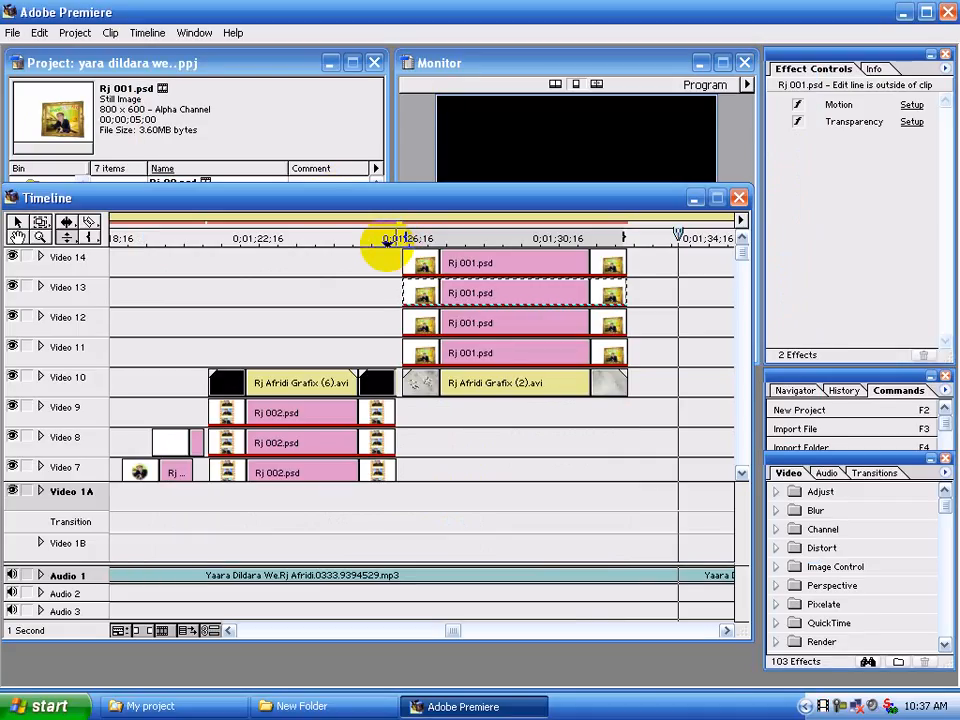
pyautogui.moveTo(387, 245); pyautogui.dragTo(458, 308)
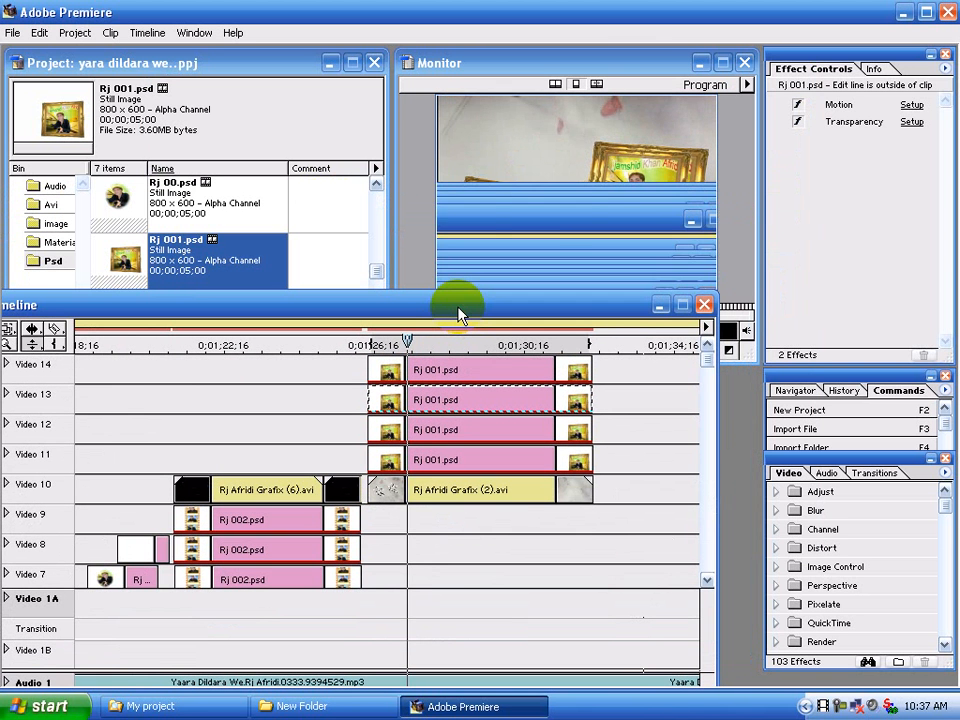
pyautogui.press('space')
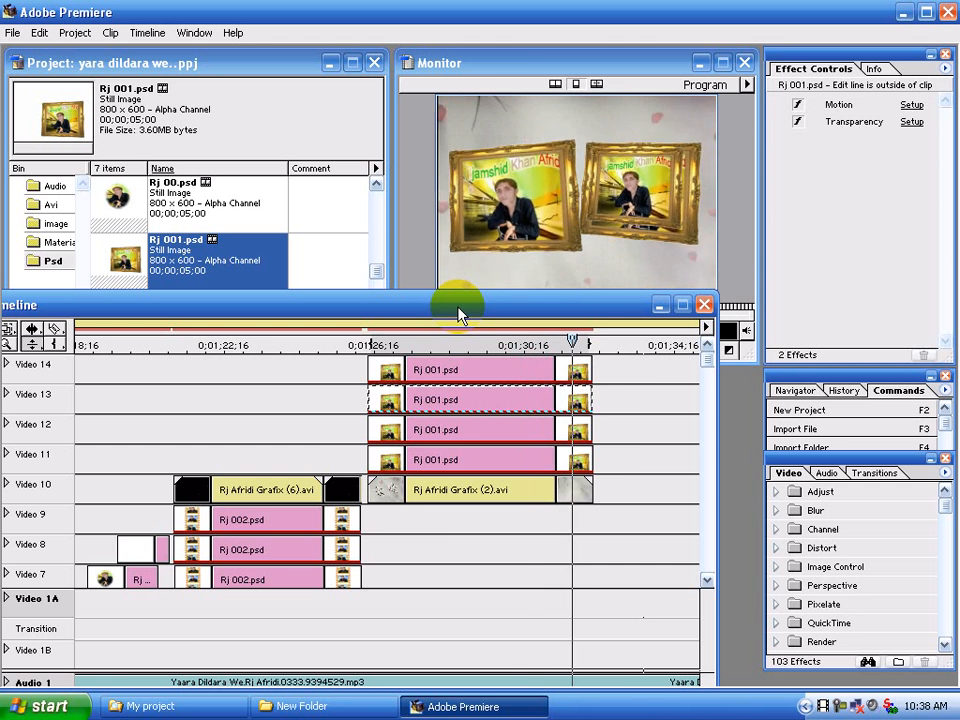
pyautogui.doubleClick(444, 398)
pyautogui.click(747, 81)
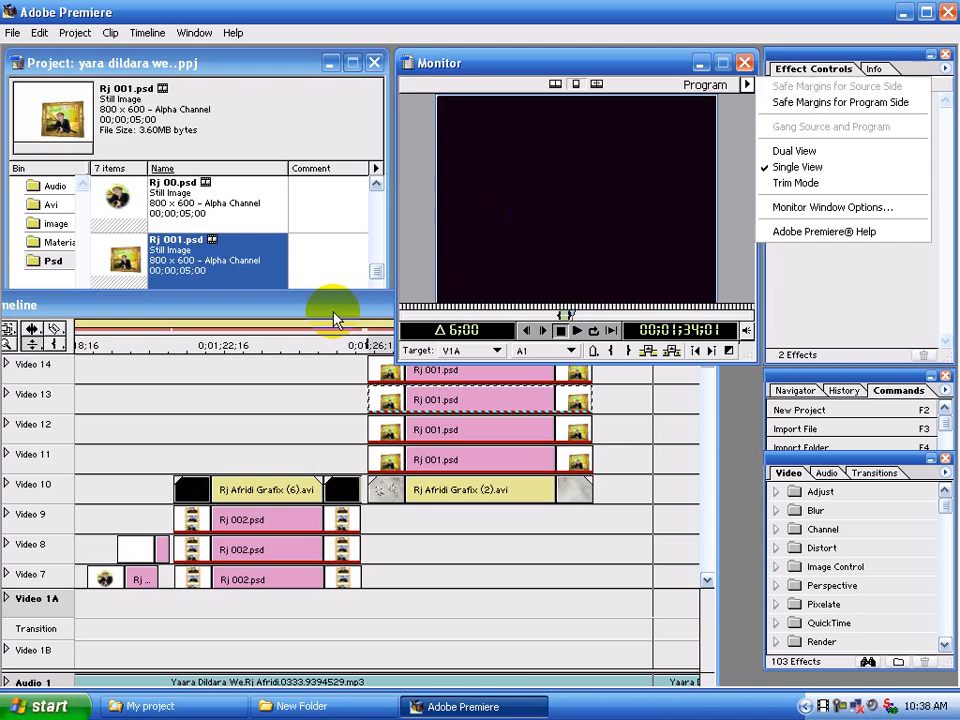
pyautogui.click(314, 316)
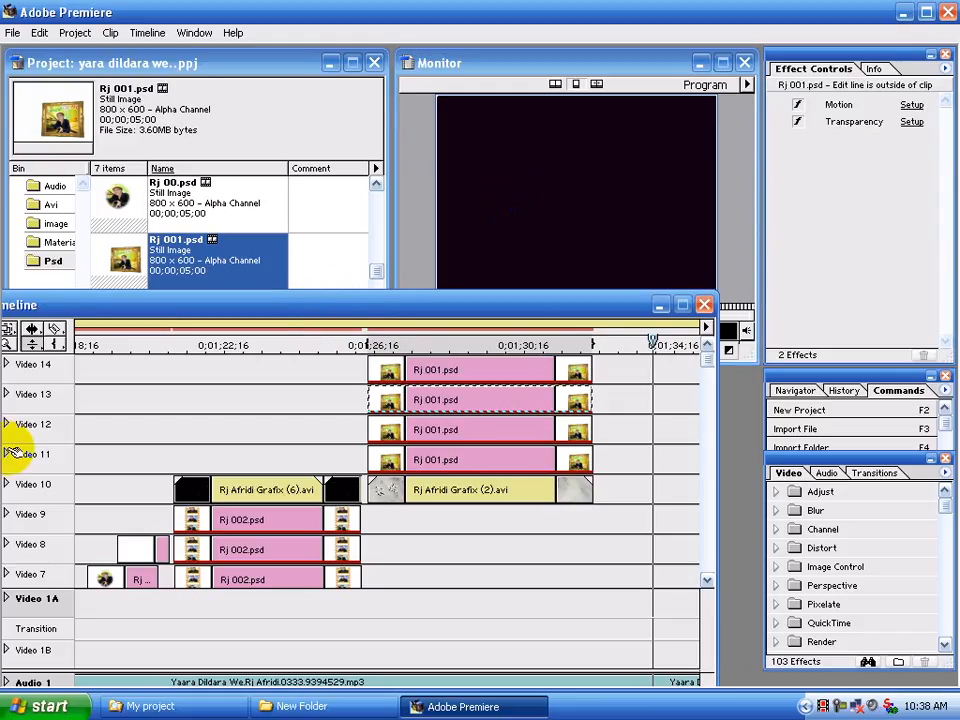
# Lower the opacity of the Rj 001.psd clip on Video 13 to roughly half using its opacity line
pyautogui.doubleClick(8, 394)
pyautogui.click(37, 343)
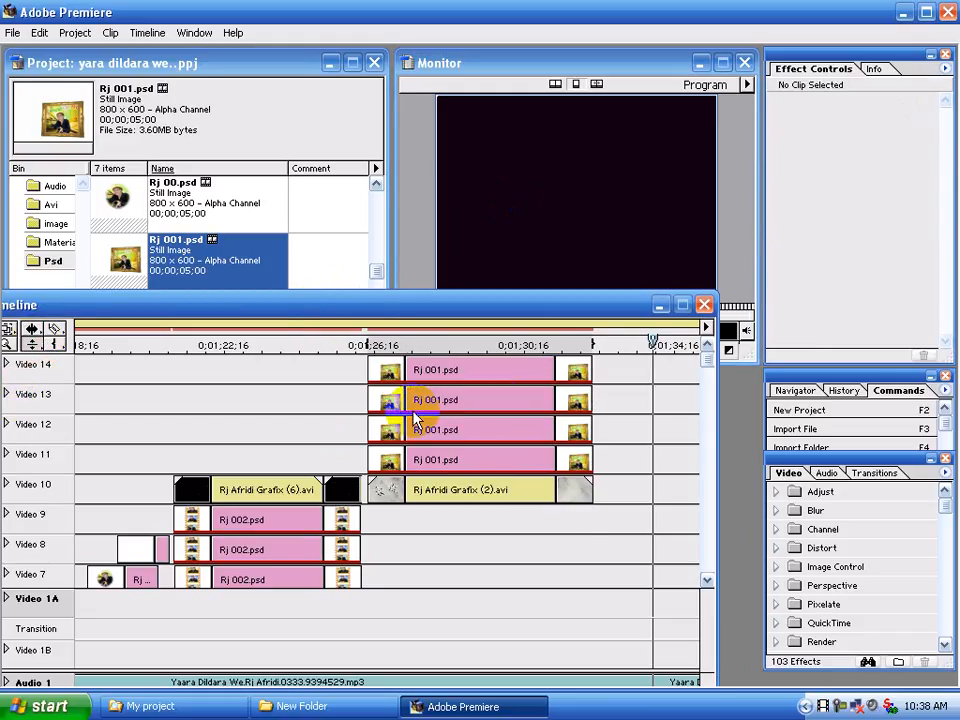
pyautogui.click(8, 394)
pyautogui.click(7, 395)
pyautogui.click(9, 394)
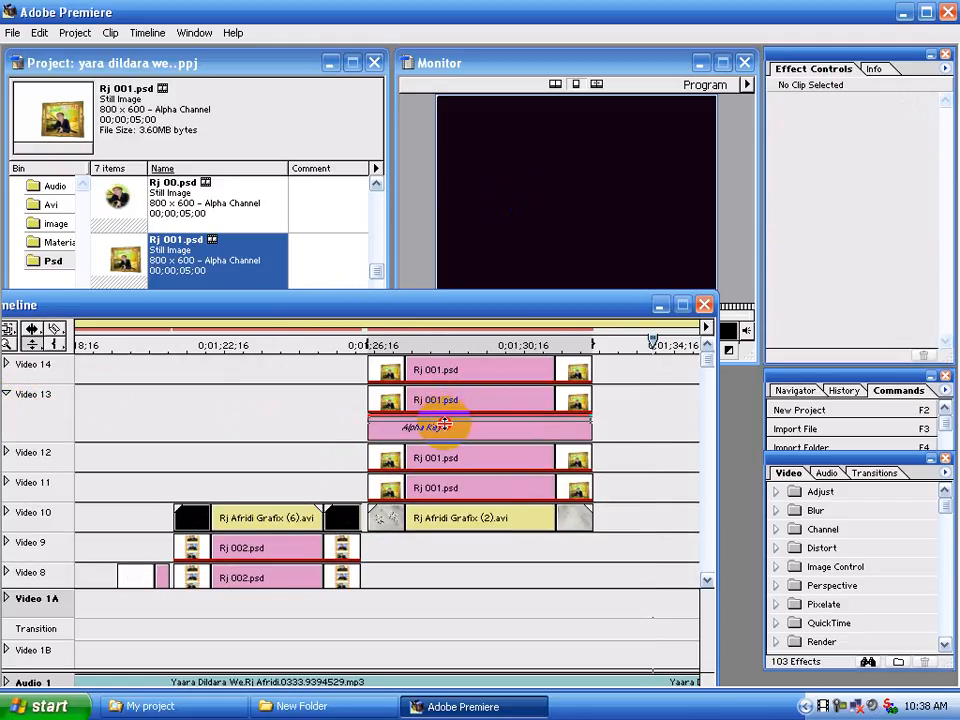
pyautogui.moveTo(443, 425); pyautogui.dragTo(443, 426)
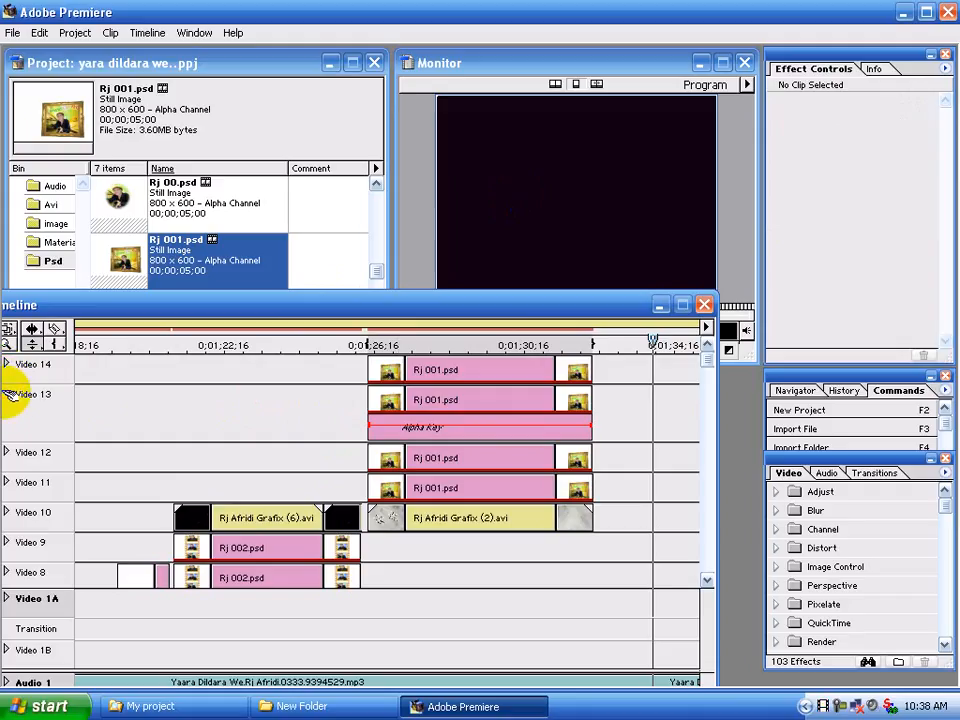
pyautogui.click(8, 395)
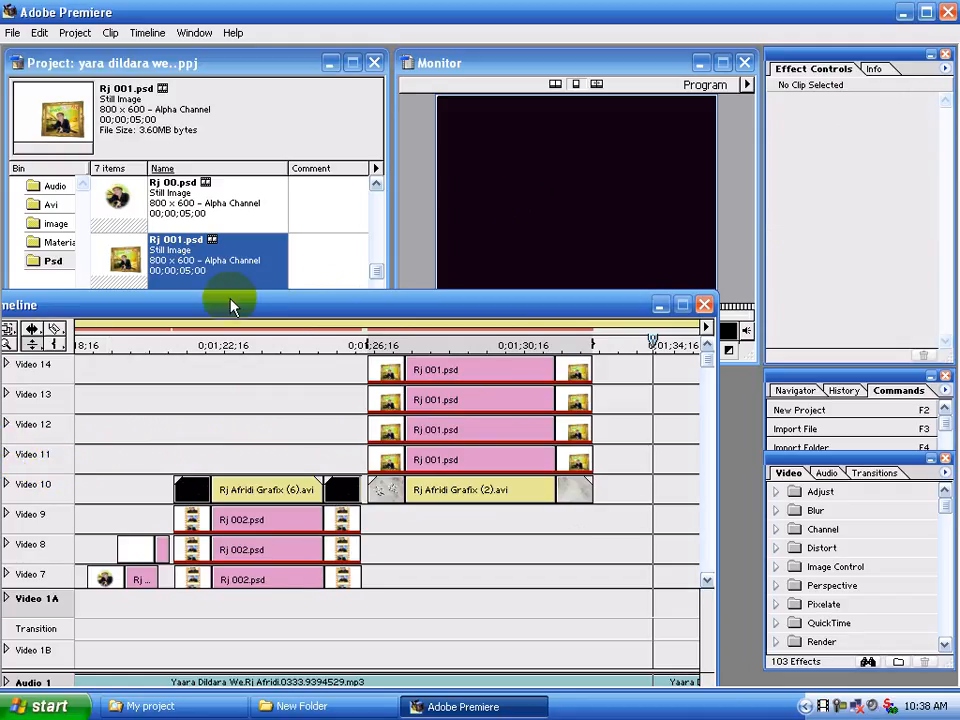
# Lower the opacity of the Rj 001.psd clip on Video 11 using its opacity line
pyautogui.moveTo(272, 295); pyautogui.dragTo(372, 233)
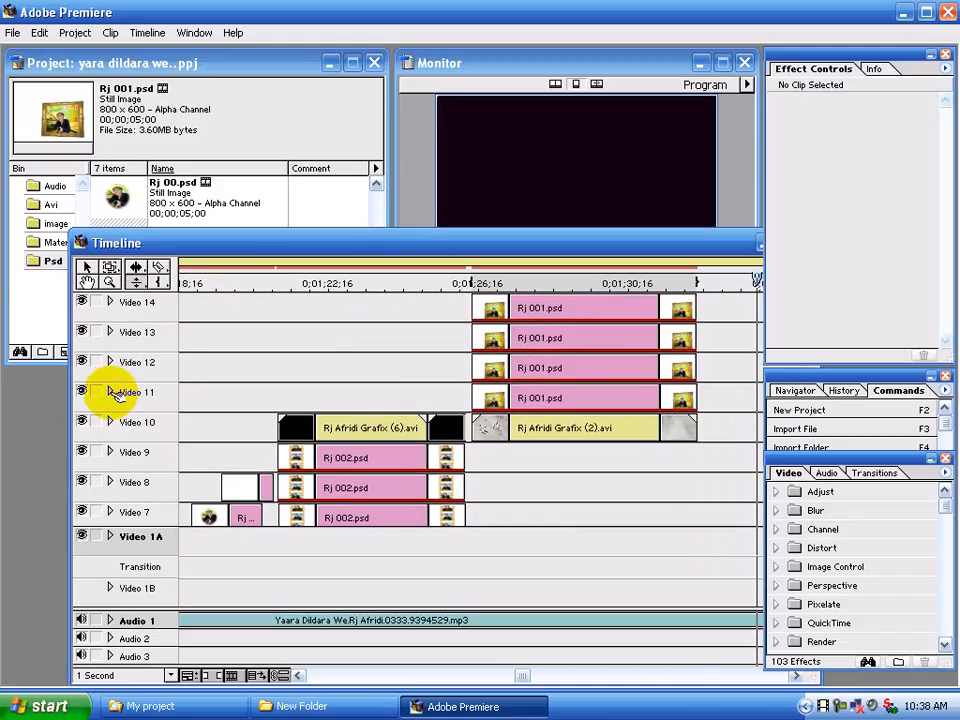
pyautogui.click(110, 392)
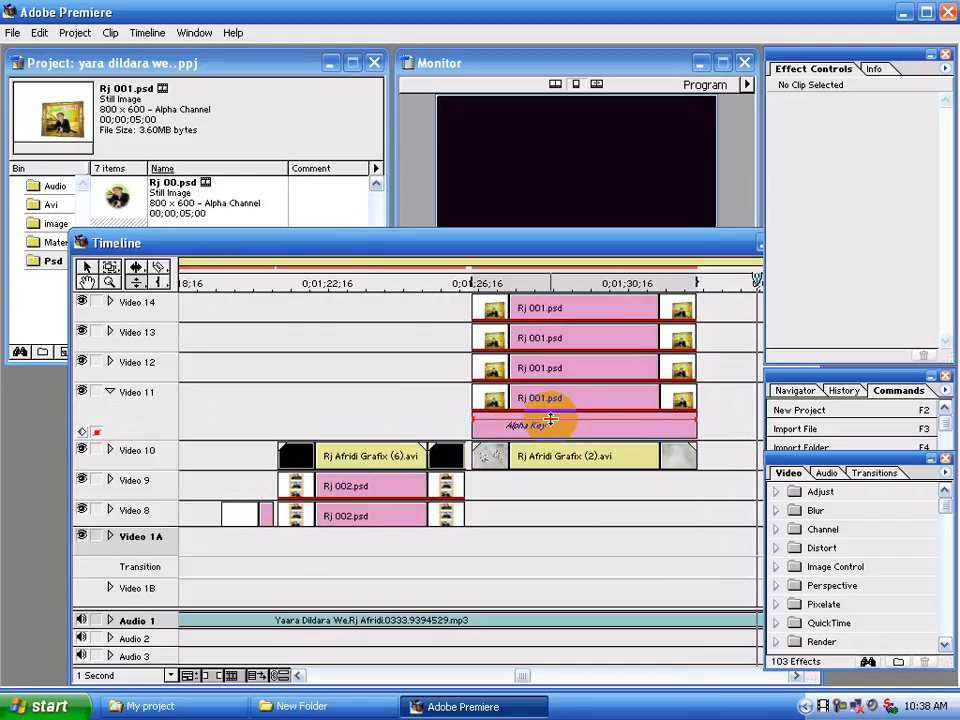
pyautogui.click(110, 392)
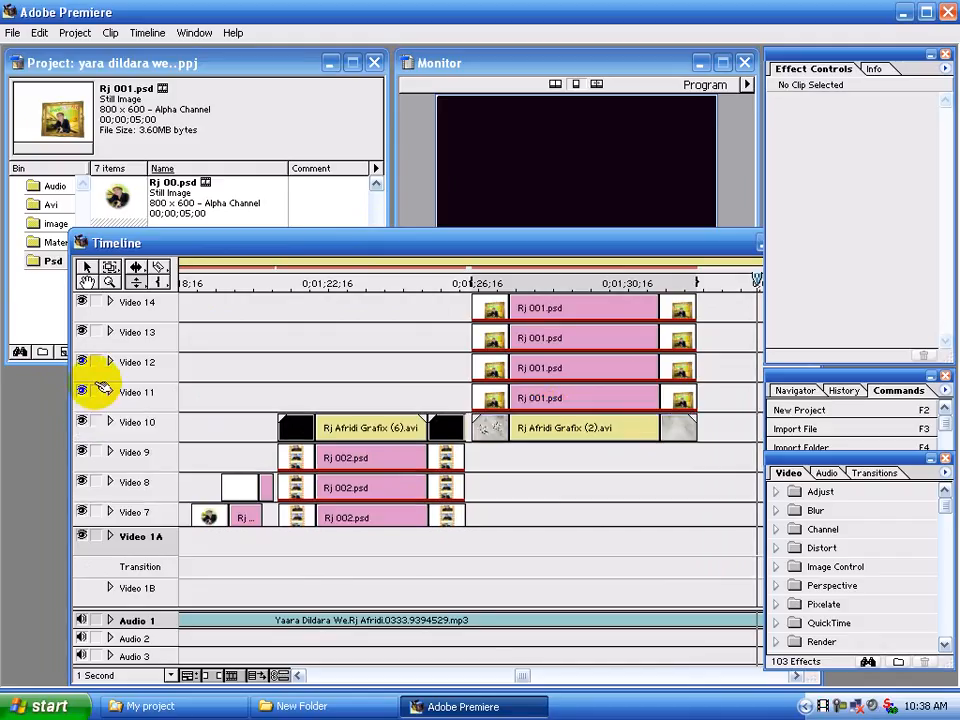
# Set the timeline scale to 4 Seconds and preview the section with the faded duplicate frames
pyautogui.click(120, 675)
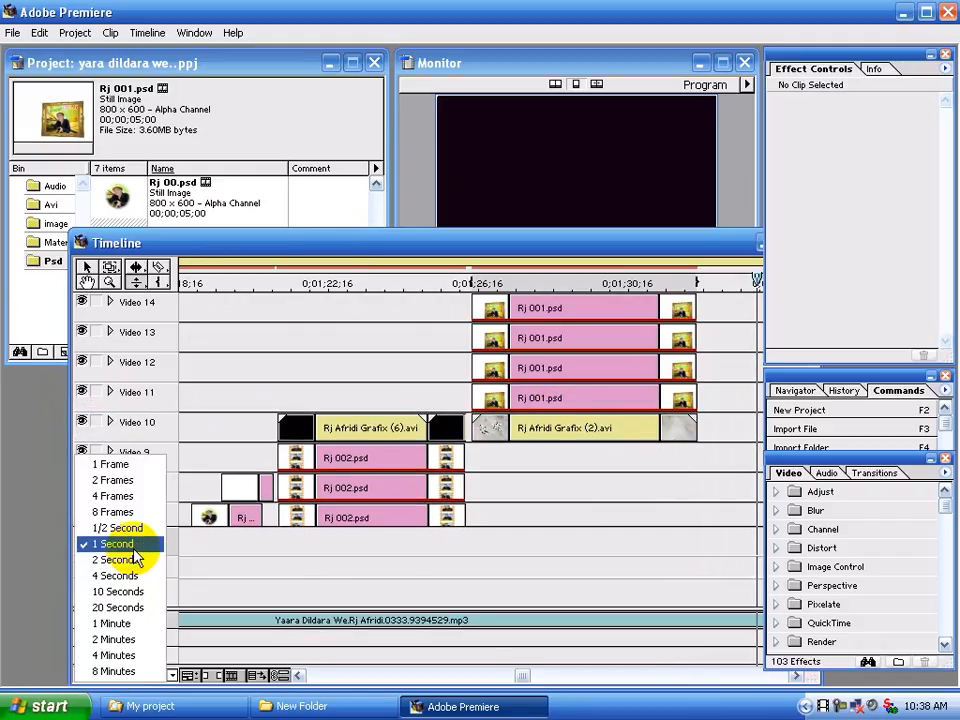
pyautogui.click(128, 575)
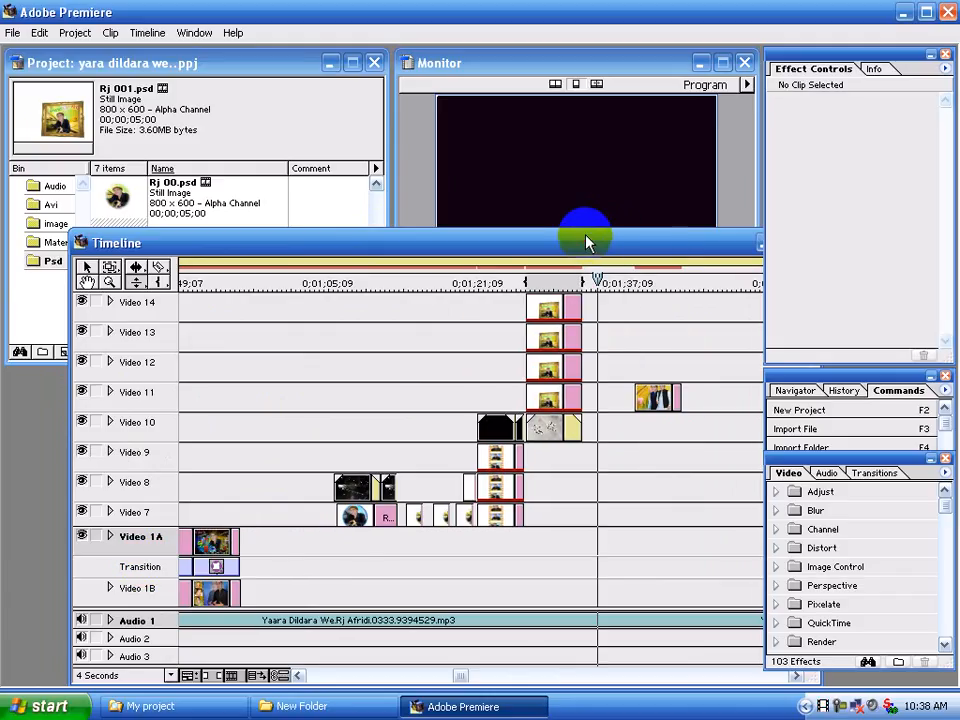
pyautogui.moveTo(588, 243); pyautogui.dragTo(559, 299)
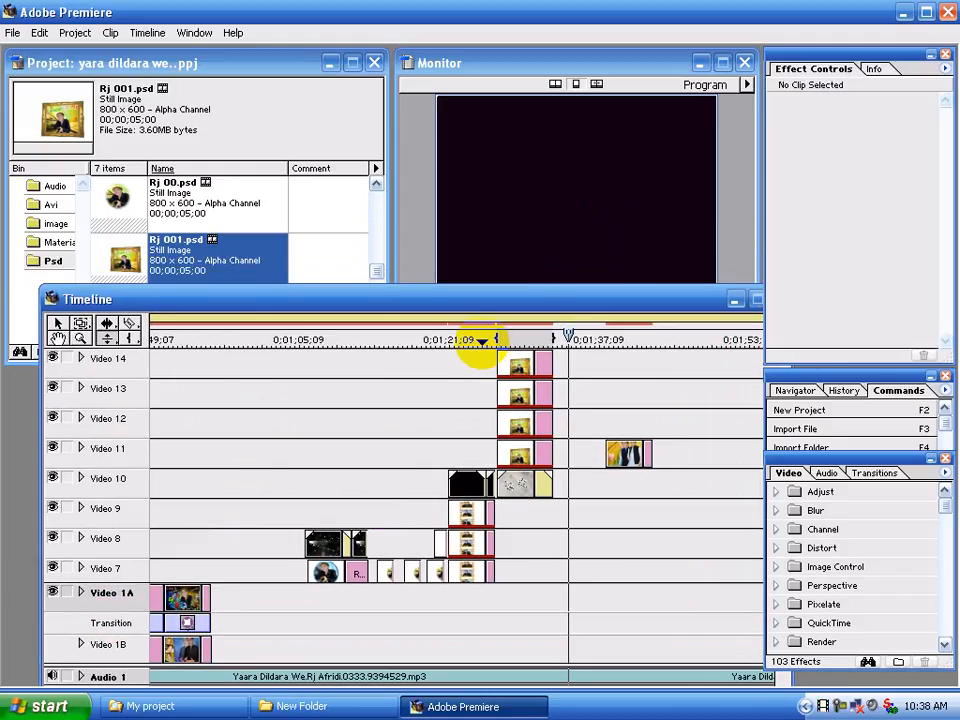
pyautogui.click(486, 340)
pyautogui.moveTo(487, 340); pyautogui.dragTo(503, 340)
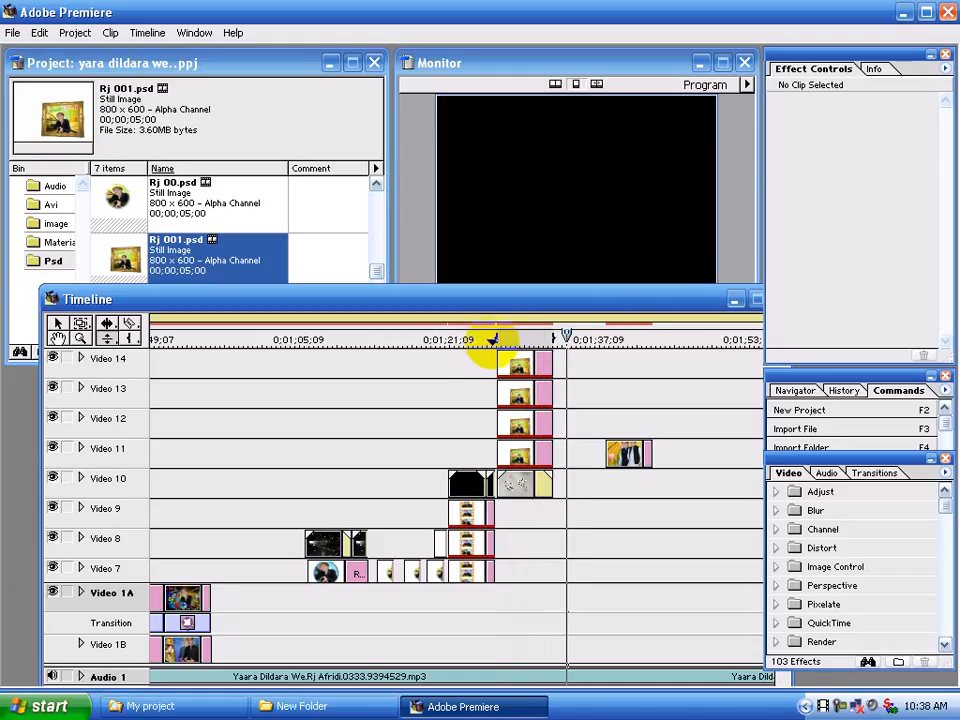
pyautogui.click(481, 340)
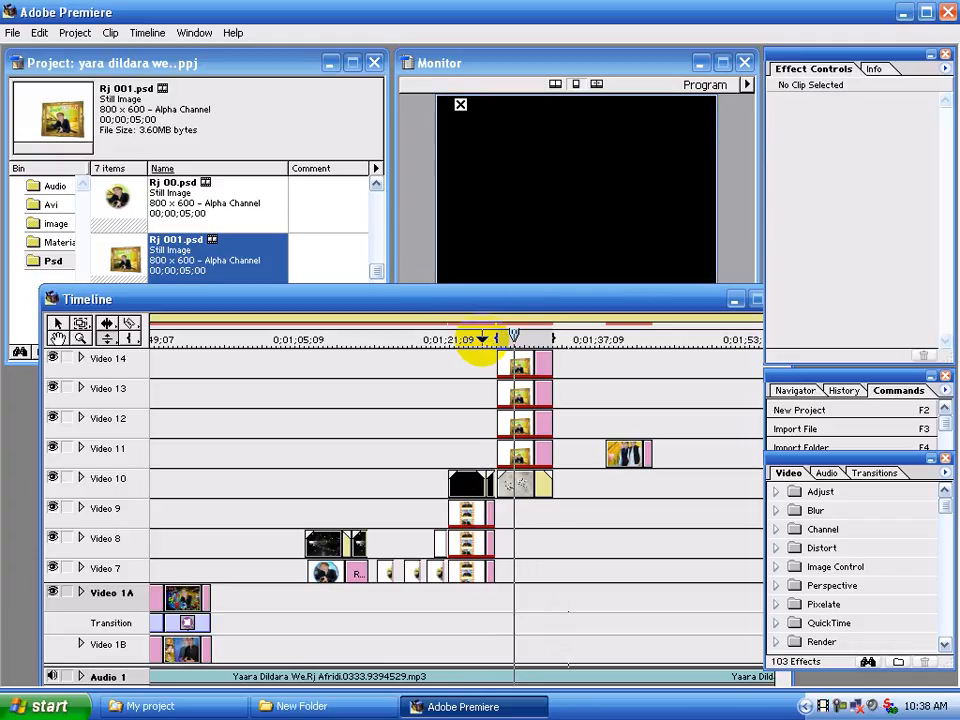
# Add a video track above Video 14 and place B 004.bmp from the image bin on it at the edit line
pyautogui.rightClick(143, 372)
pyautogui.click(182, 437)
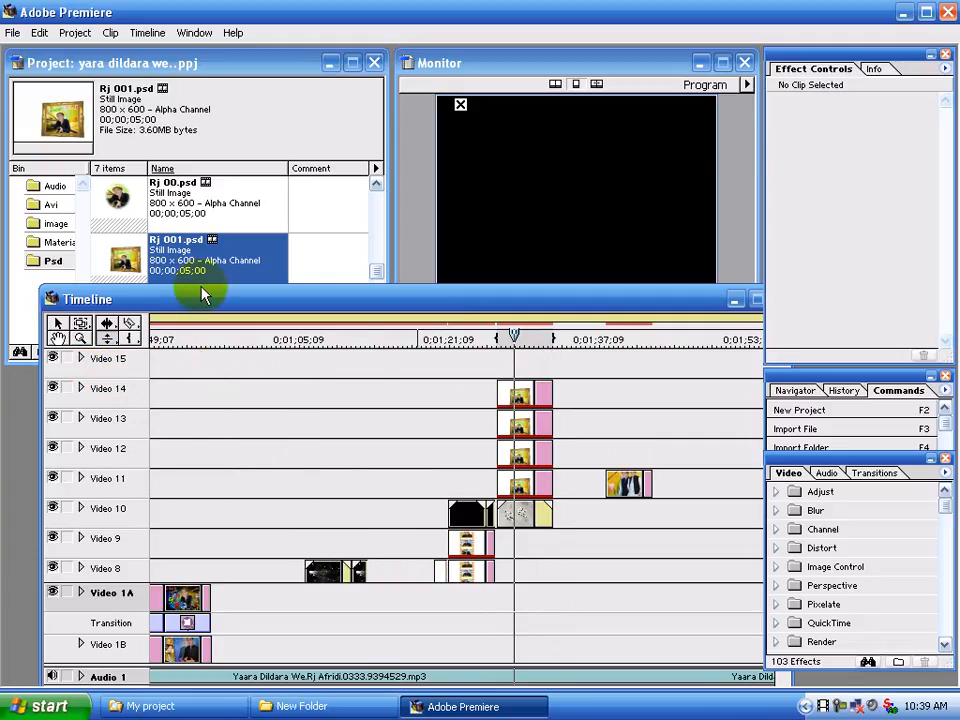
pyautogui.click(58, 224)
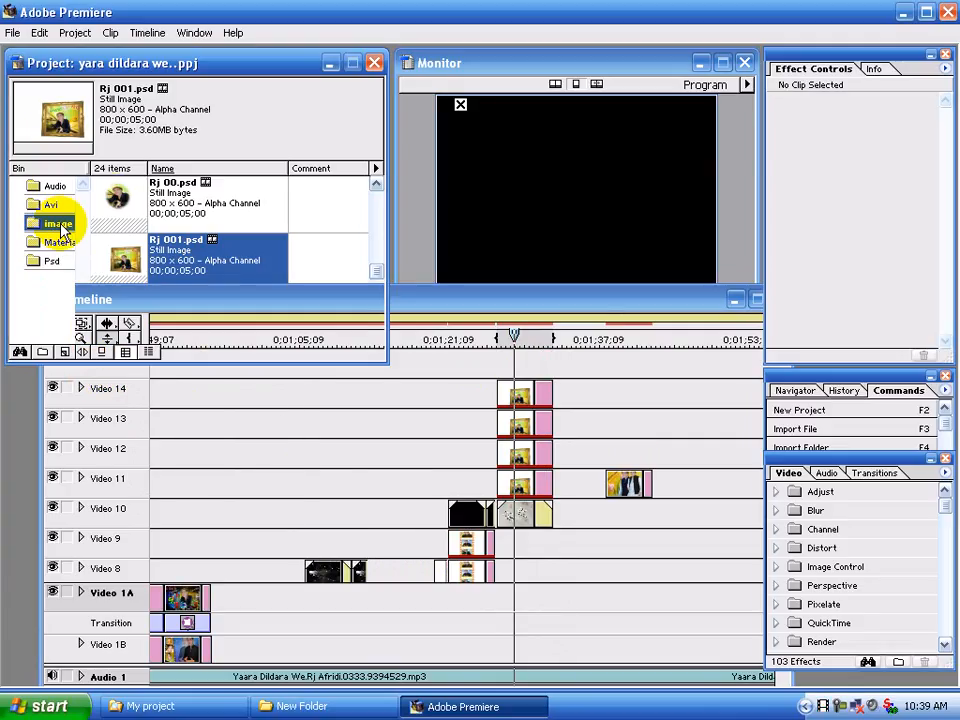
pyautogui.moveTo(150, 200); pyautogui.dragTo(541, 367)
# Trim the B 004.bmp clip on Video 15 to about 12 frames and set its transparency key type to Alpha Channel
pyautogui.click(548, 362)
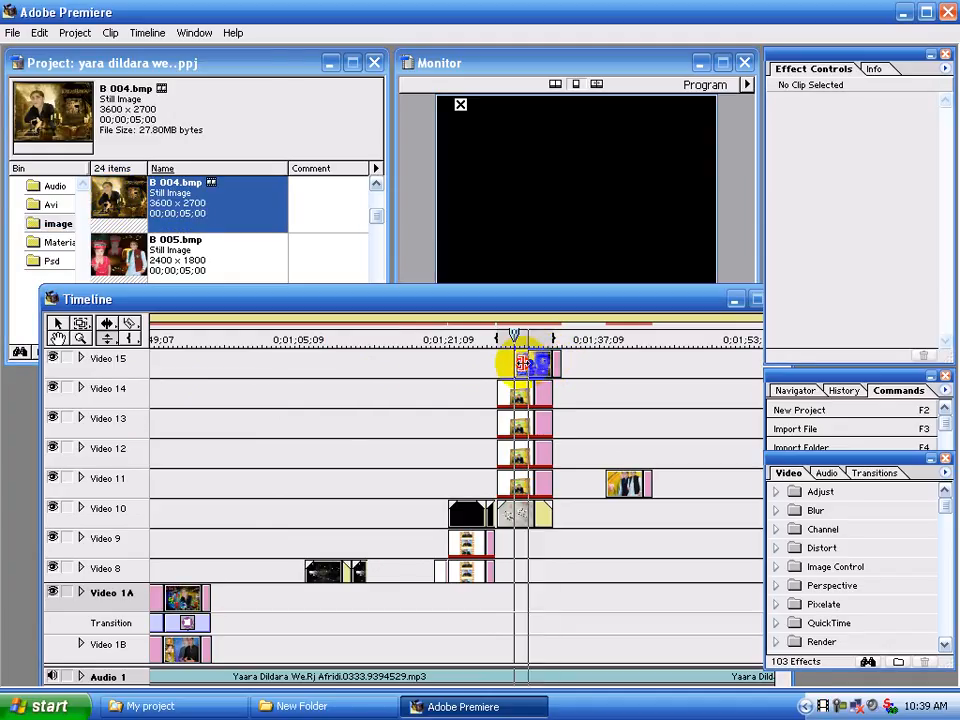
pyautogui.moveTo(517, 364); pyautogui.dragTo(517, 364)
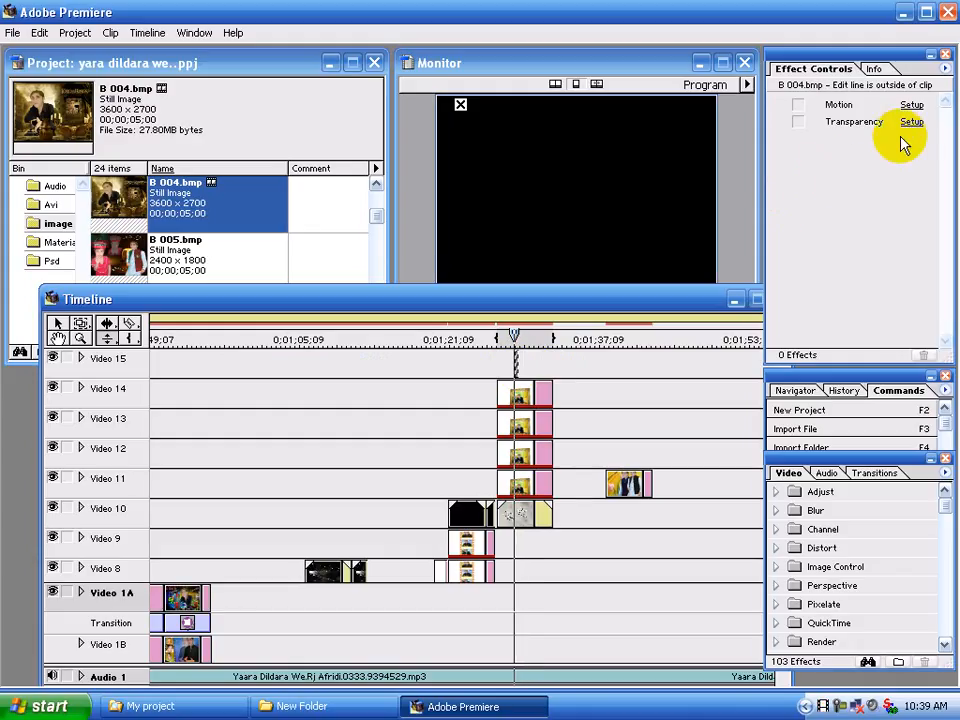
pyautogui.click(911, 122)
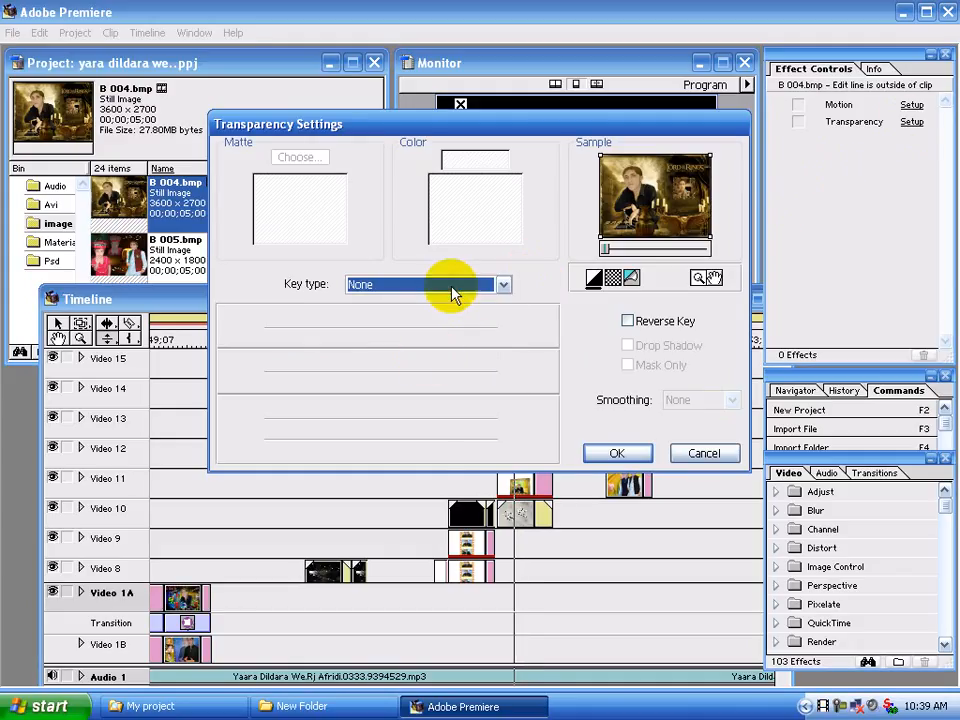
pyautogui.click(449, 290)
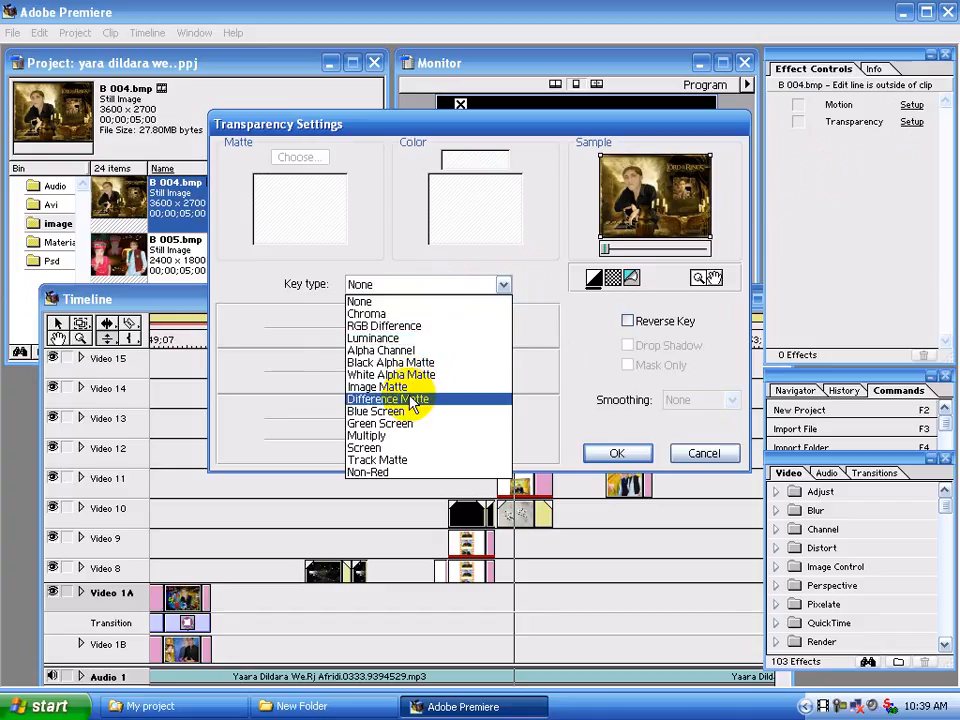
pyautogui.click(420, 350)
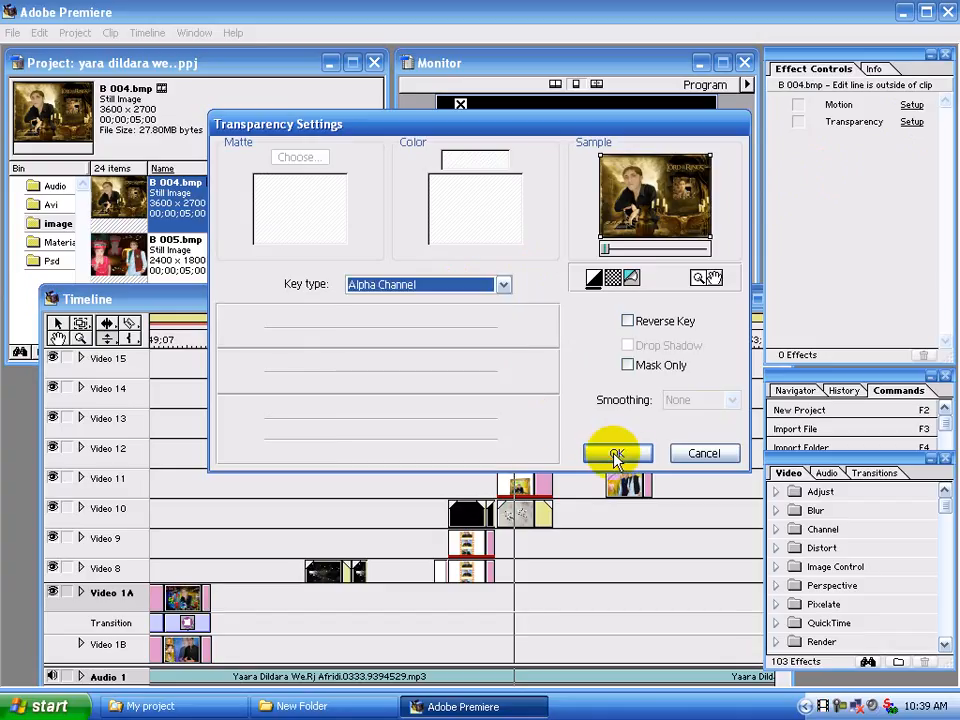
pyautogui.click(614, 455)
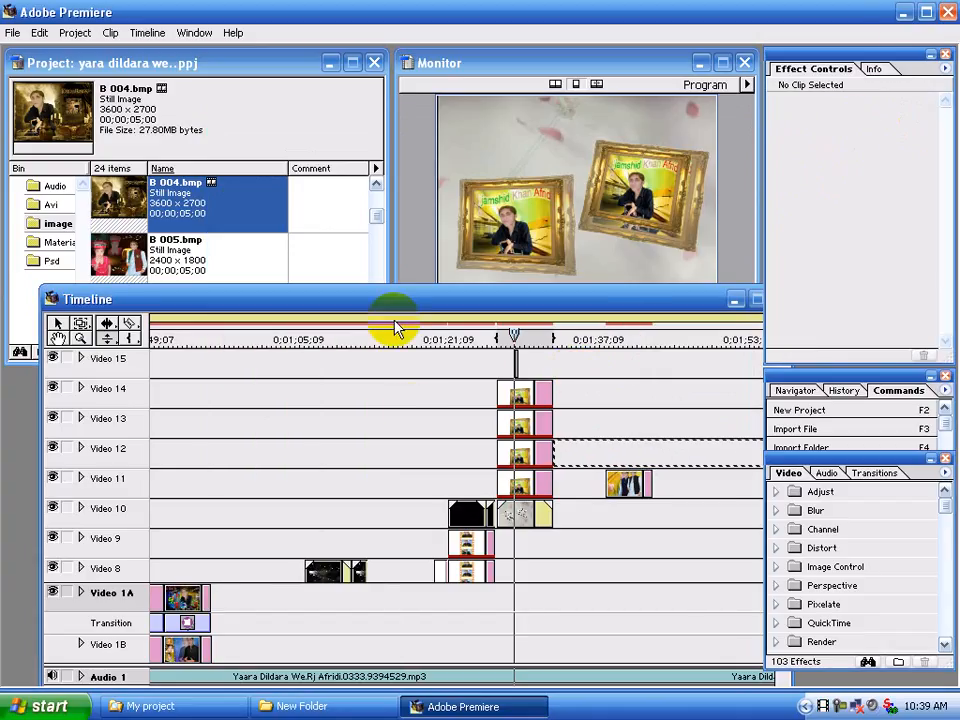
# In the B 004.bmp clip's motion settings, move the start point to -25, 0 and set its zoom to 25%
pyautogui.click(516, 362)
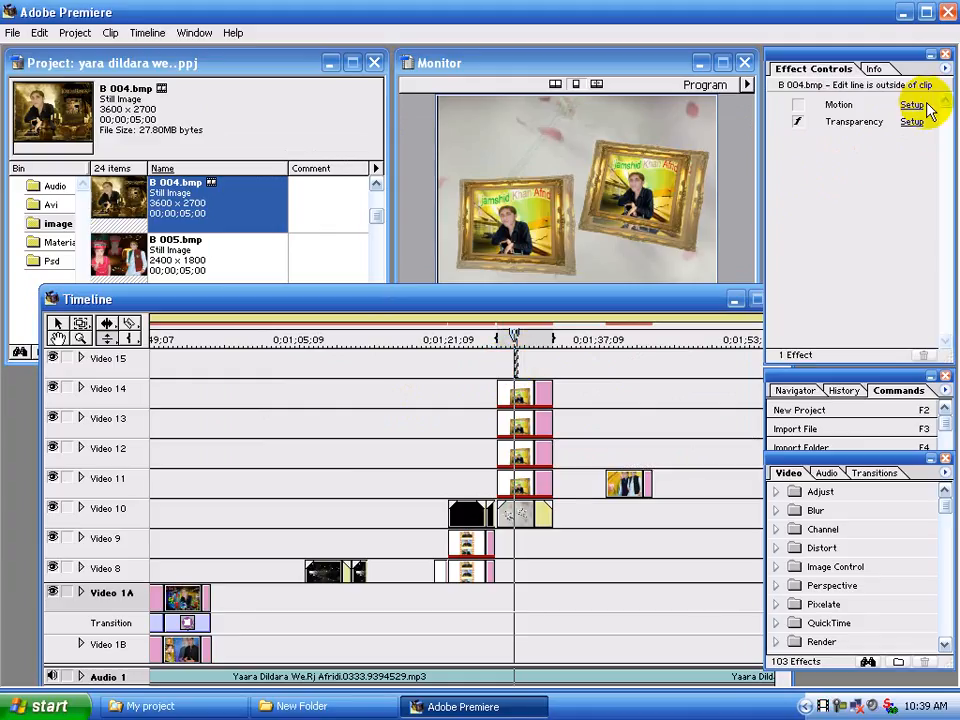
pyautogui.click(912, 106)
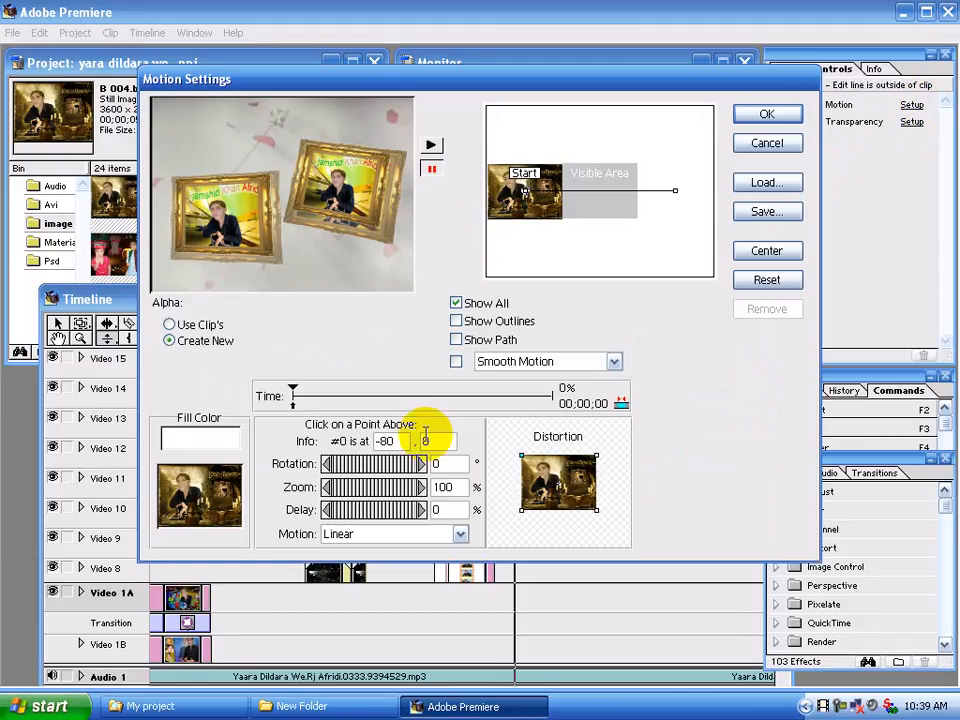
pyautogui.click(523, 185)
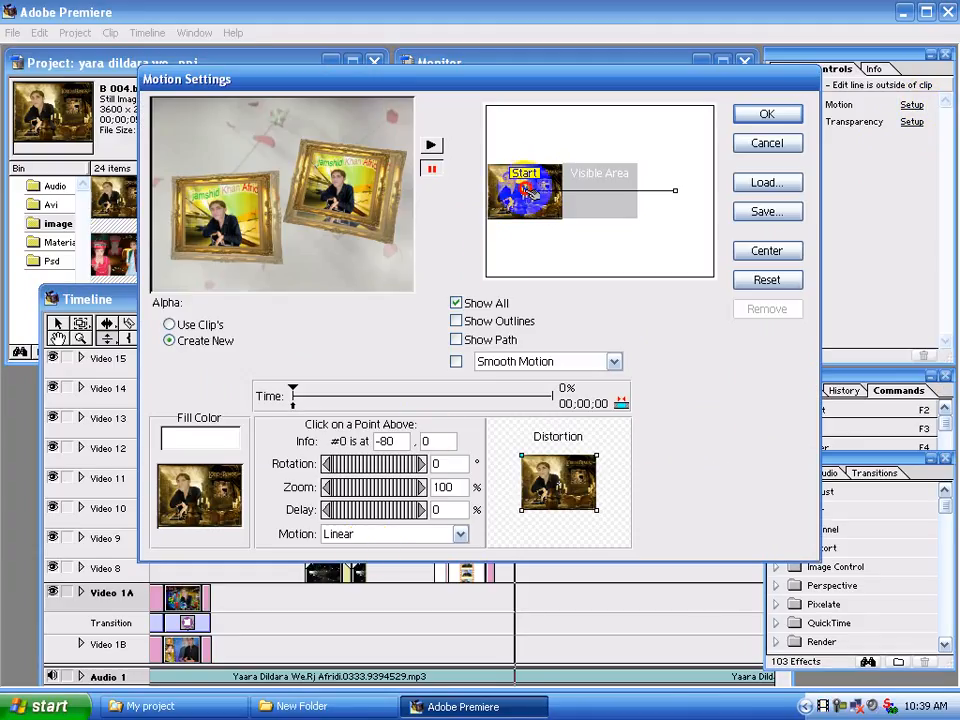
pyautogui.moveTo(527, 188); pyautogui.dragTo(580, 188)
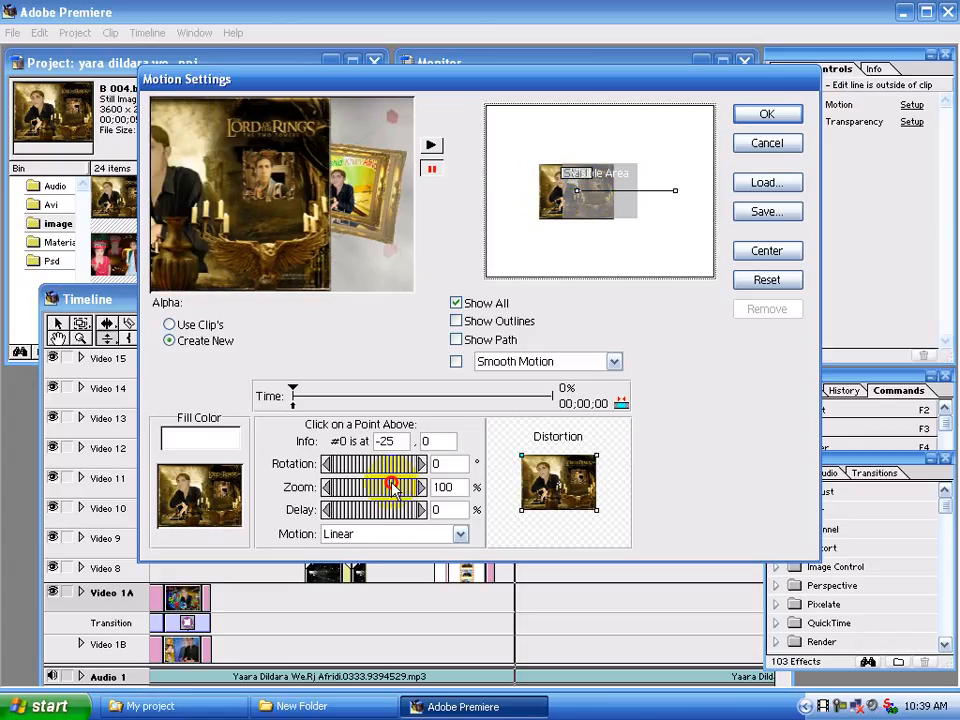
pyautogui.moveTo(392, 487); pyautogui.dragTo(333, 484)
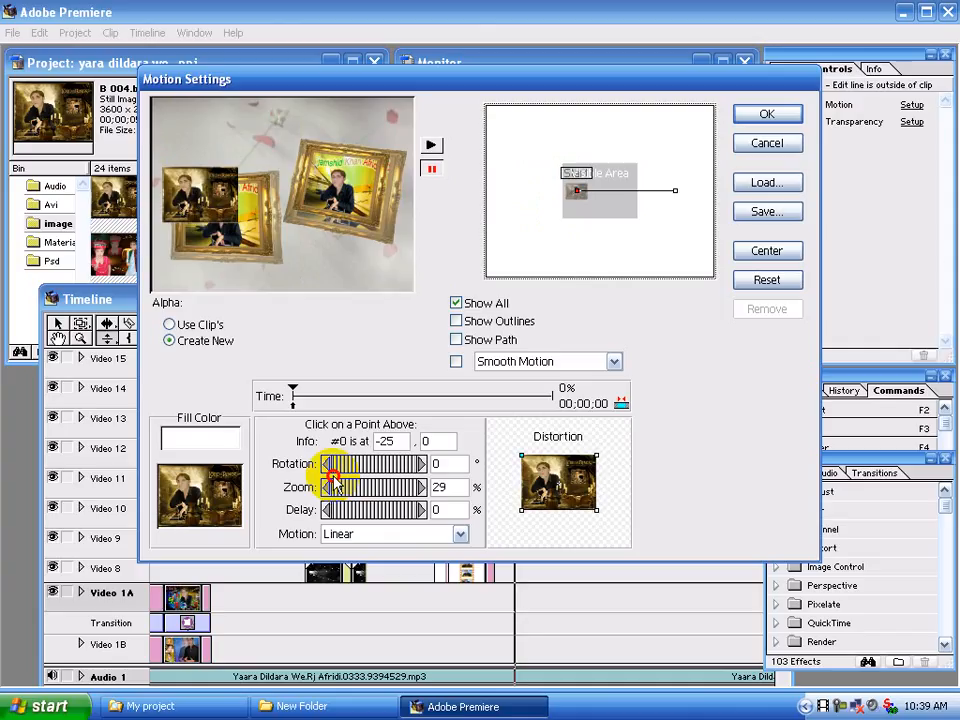
pyautogui.moveTo(393, 488); pyautogui.dragTo(390, 487)
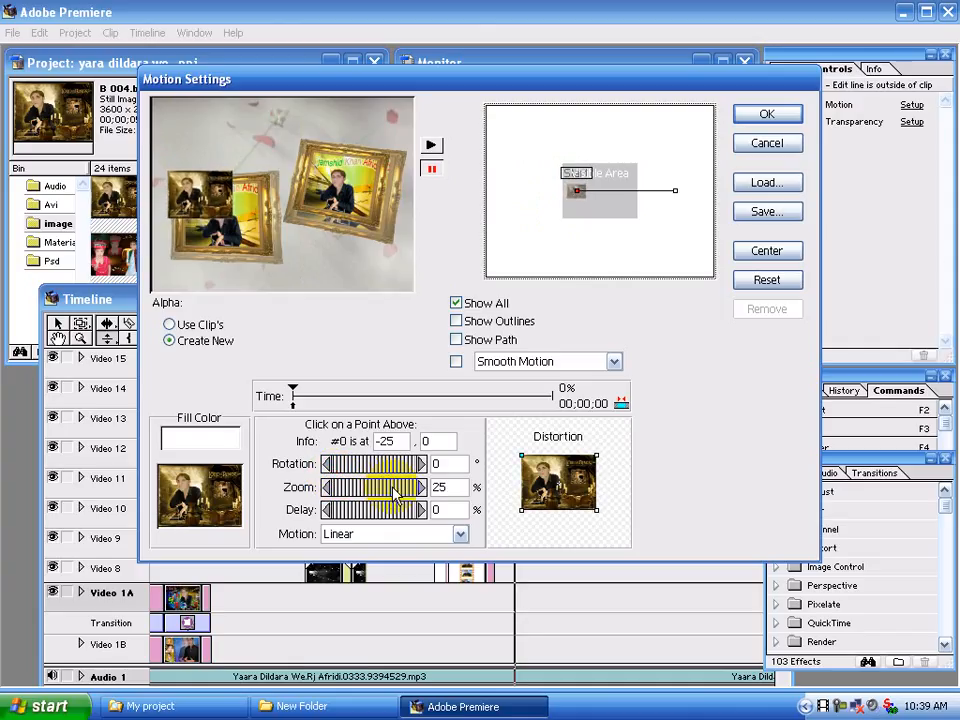
# Shift the start point of the B 004.bmp motion to -30, 21, in the lower-left corner of the visible area
pyautogui.press('Left')
pyautogui.press('Left')
pyautogui.press('Left')
pyautogui.press('Left')
pyautogui.press('Left')
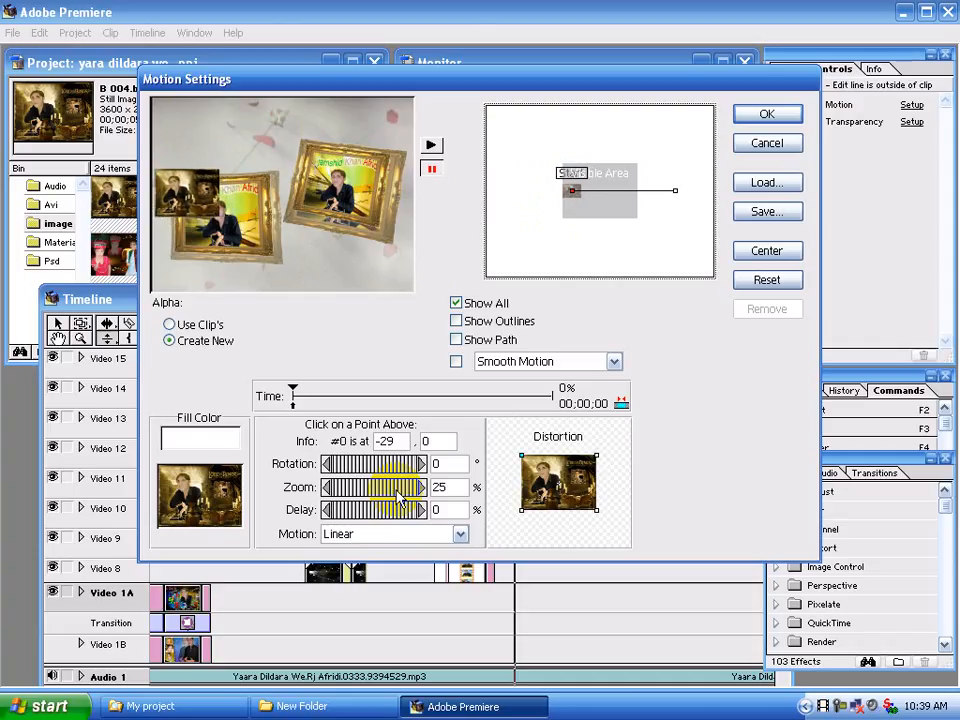
pyautogui.press('Down')
pyautogui.press('Down')
pyautogui.press('Down')
pyautogui.press('Down')
pyautogui.press('Down')
pyautogui.press('Down')
pyautogui.press('Down')
pyautogui.press('Down')
pyautogui.press('Down')
pyautogui.press('Down')
pyautogui.press('Down')
pyautogui.press('Down')
pyautogui.press('Down')
pyautogui.press('Down')
pyautogui.press('Down')
pyautogui.press('Down')
pyautogui.press('Down')
pyautogui.press('Down')
pyautogui.press('Down')
pyautogui.press('Down')
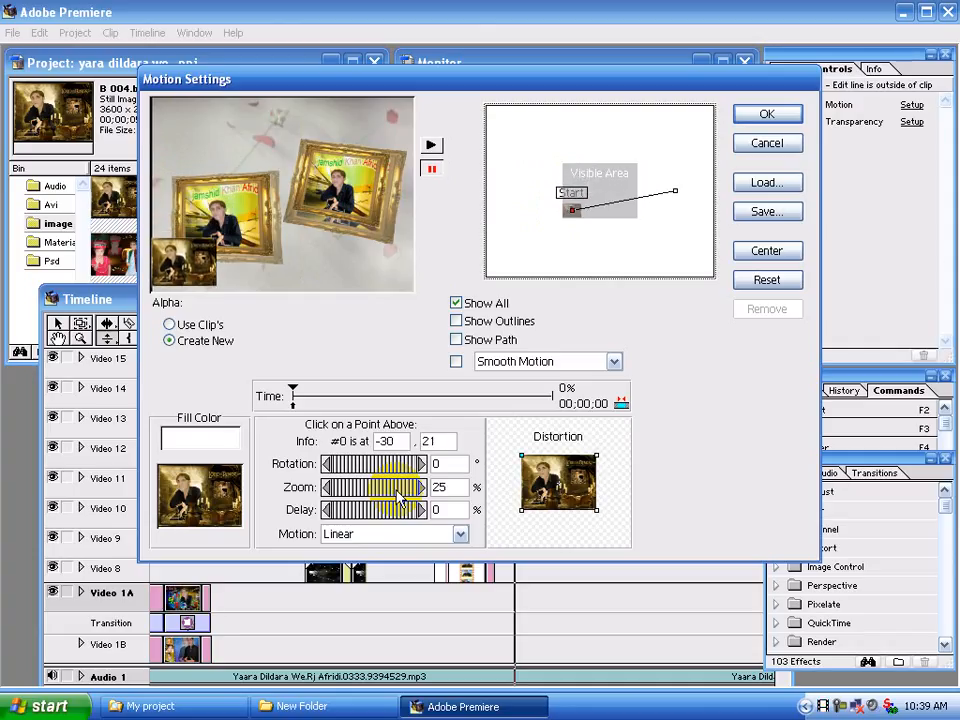
# Move the end point of the B 004.bmp motion to -29, 22, set its zoom to 25%, and apply the motion settings
pyautogui.click(675, 190)
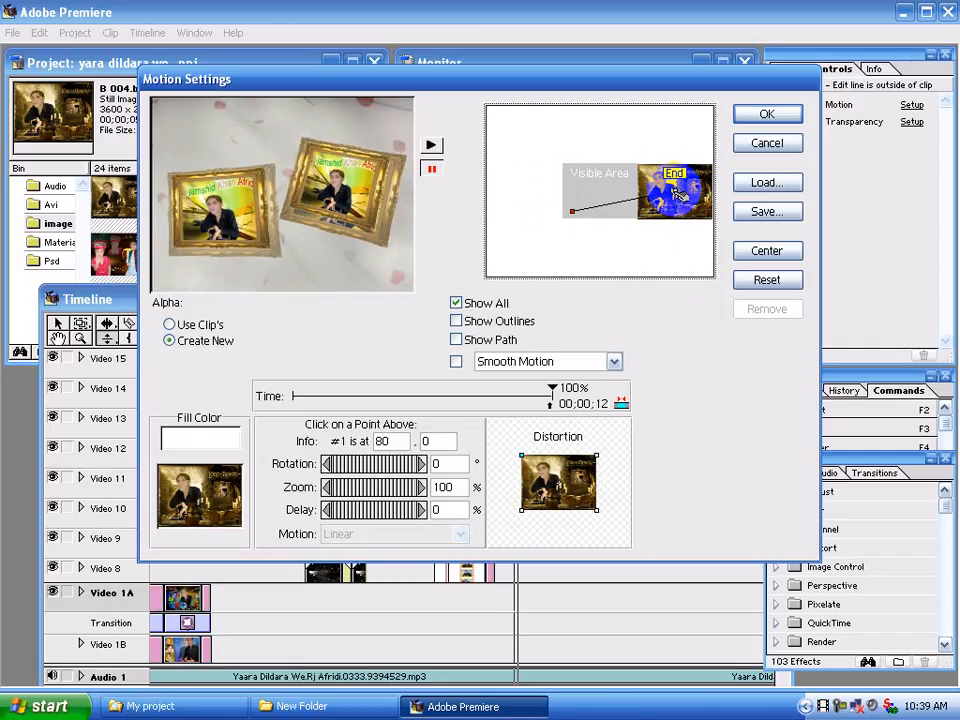
pyautogui.moveTo(678, 192); pyautogui.dragTo(656, 214)
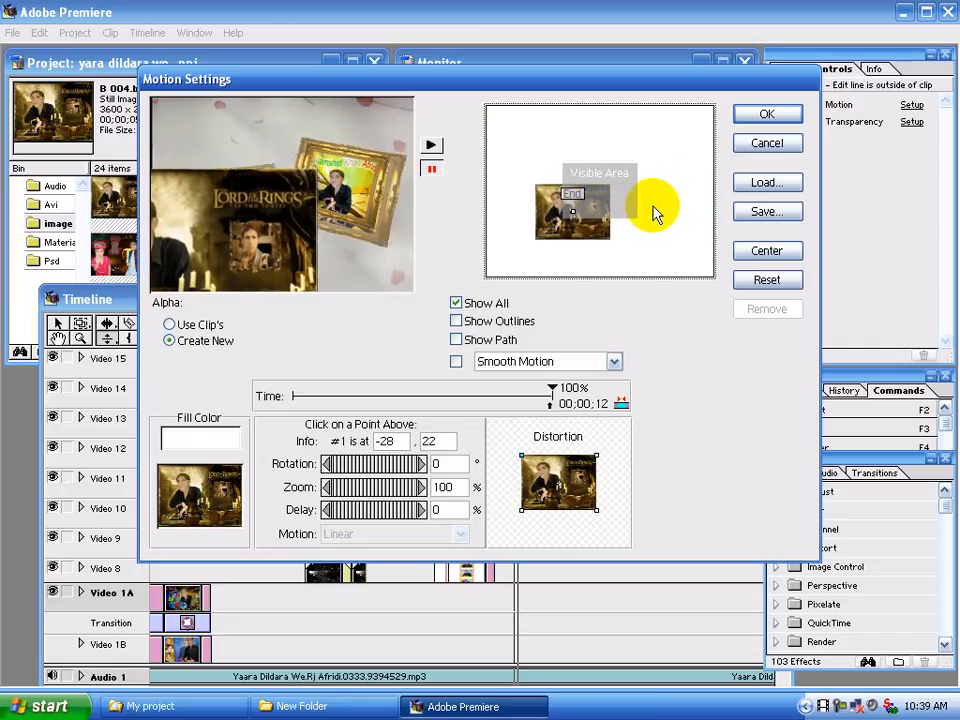
pyautogui.doubleClick(455, 487)
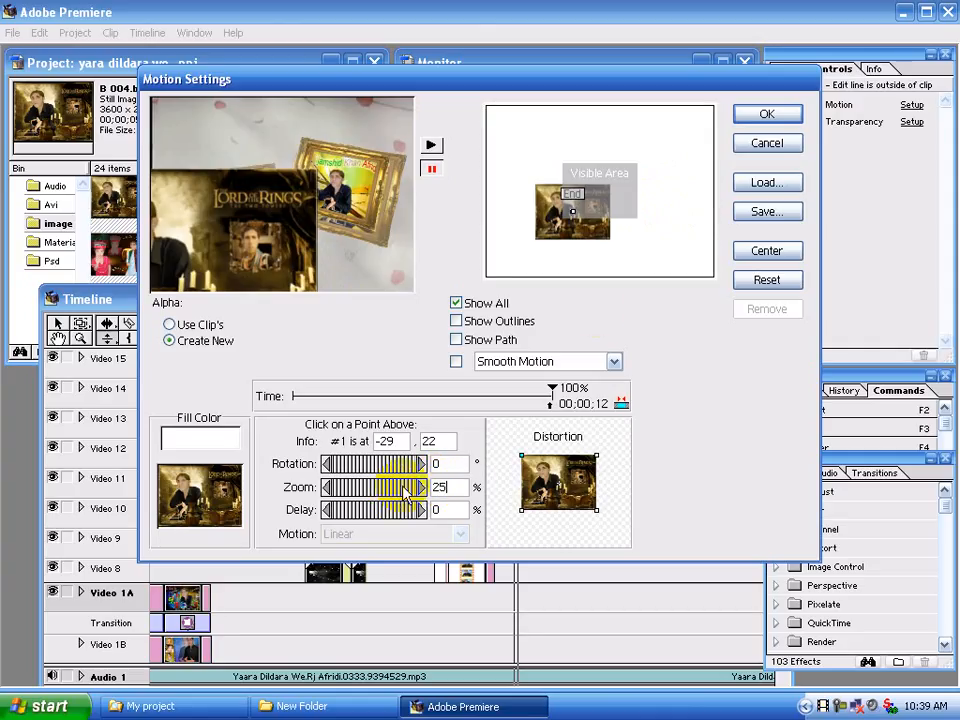
pyautogui.click(772, 114)
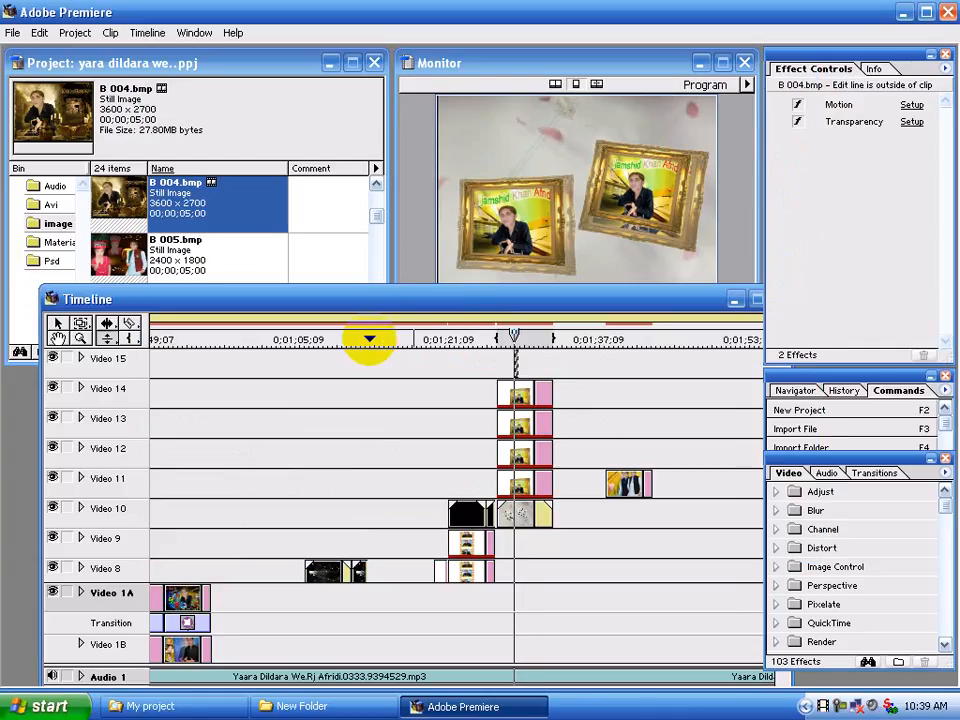
# Place B 005.bmp from the image bin directly after B 004.bmp on Video 15 and trim it to about 18 frames
pyautogui.moveTo(130, 258); pyautogui.dragTo(544, 362)
pyautogui.click(561, 360)
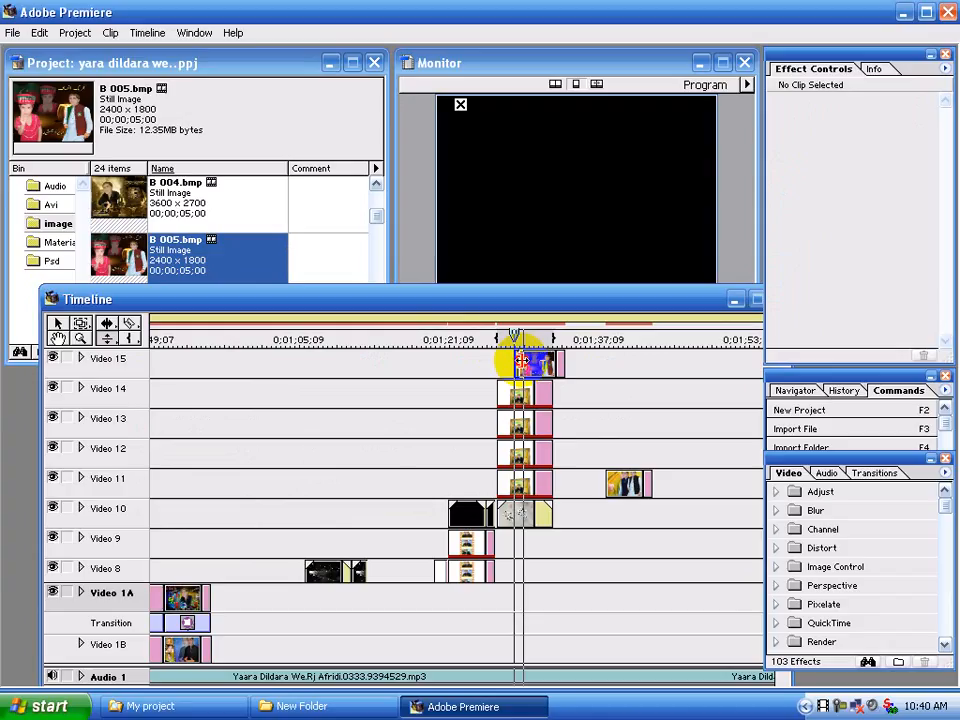
pyautogui.moveTo(522, 361); pyautogui.dragTo(521, 389)
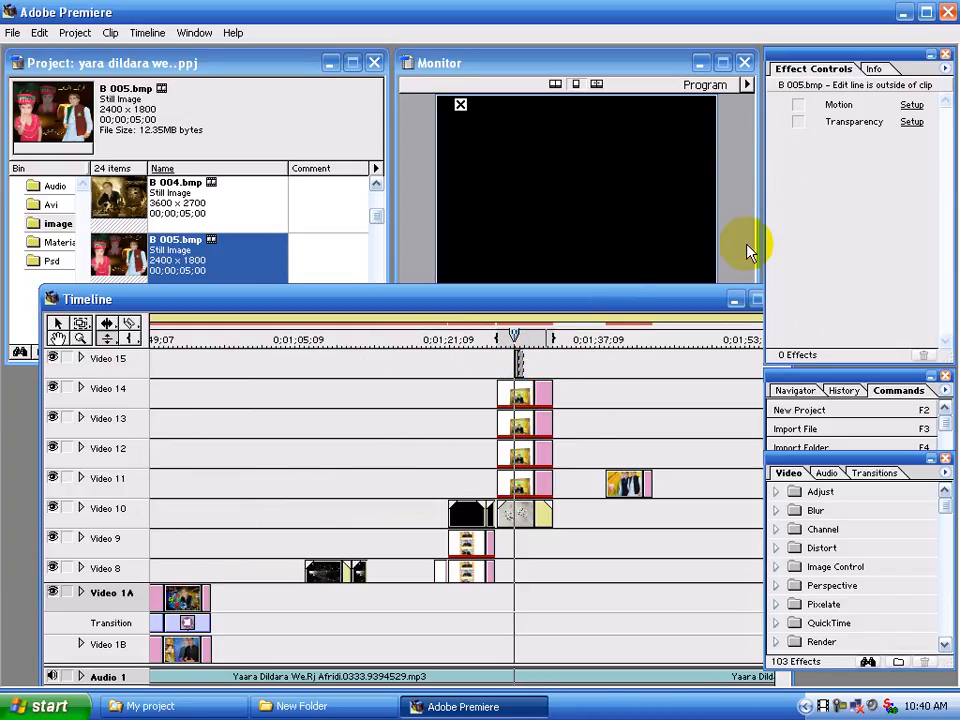
# Set the B 005.bmp clip's transparency key type to Alpha Channel
pyautogui.click(910, 122)
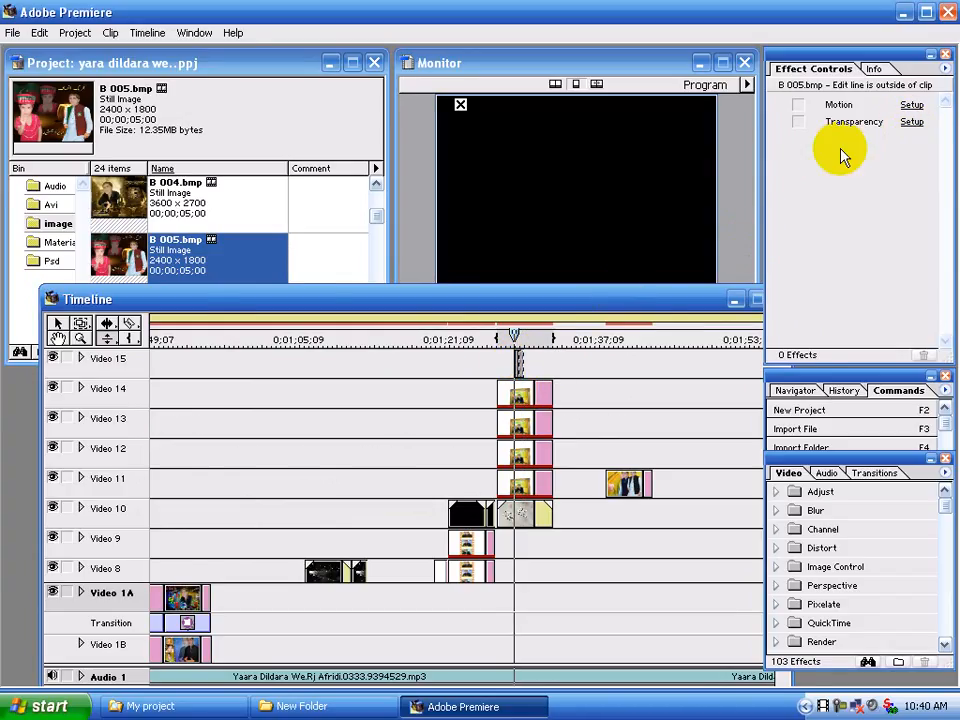
pyautogui.click(490, 286)
pyautogui.click(381, 350)
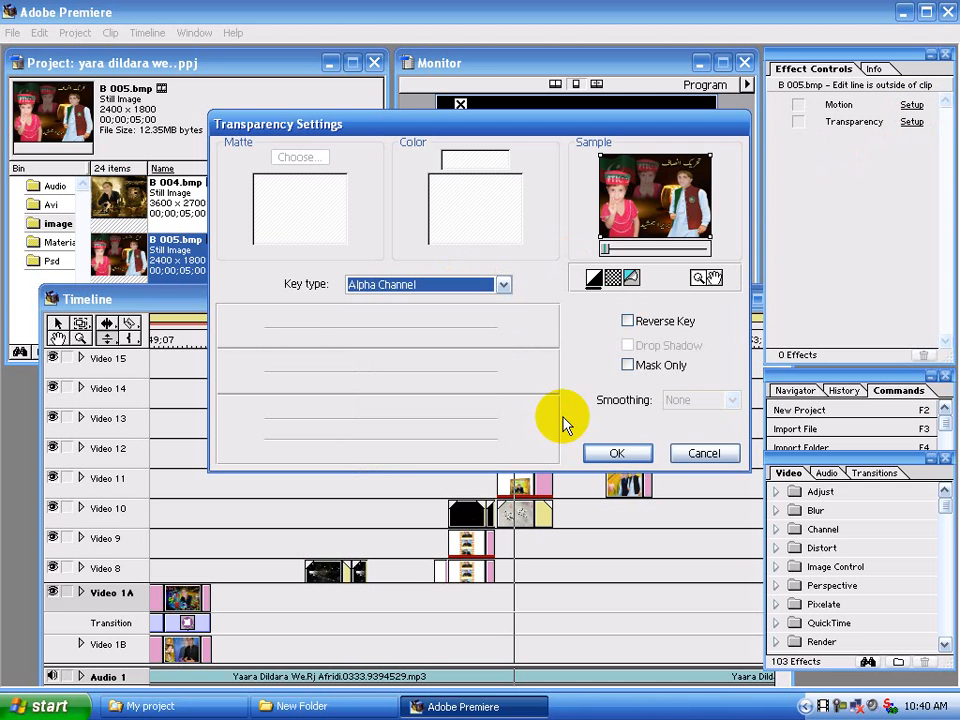
pyautogui.click(616, 453)
# In the B 005.bmp clip's motion settings, move the start point to -4, -3 and set its zoom to 25%
pyautogui.click(518, 365)
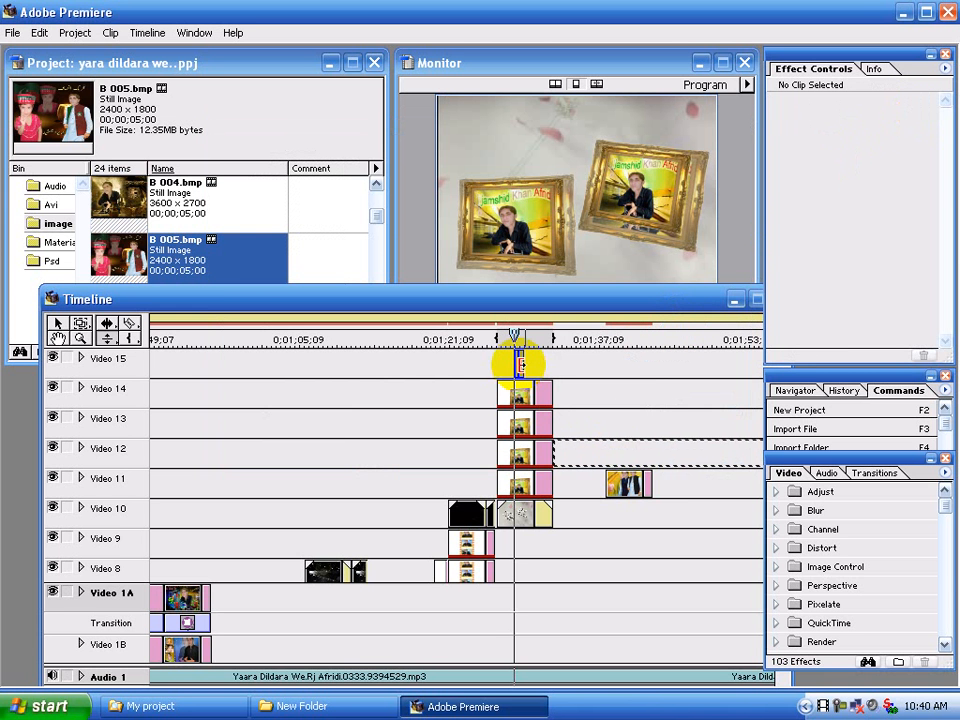
pyautogui.click(908, 105)
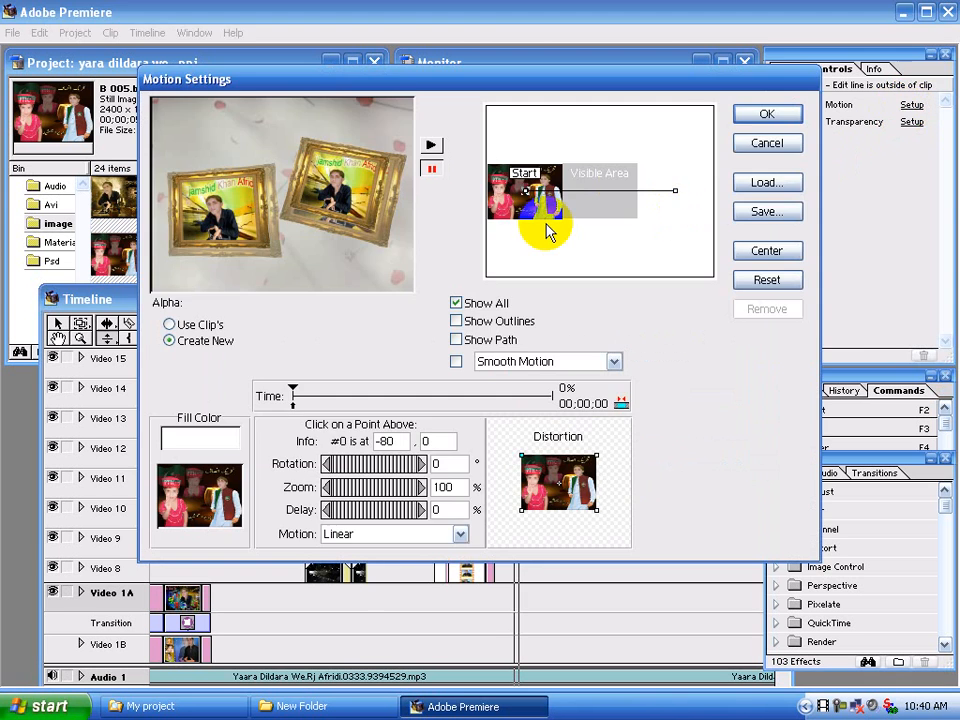
pyautogui.moveTo(525, 189); pyautogui.dragTo(596, 187)
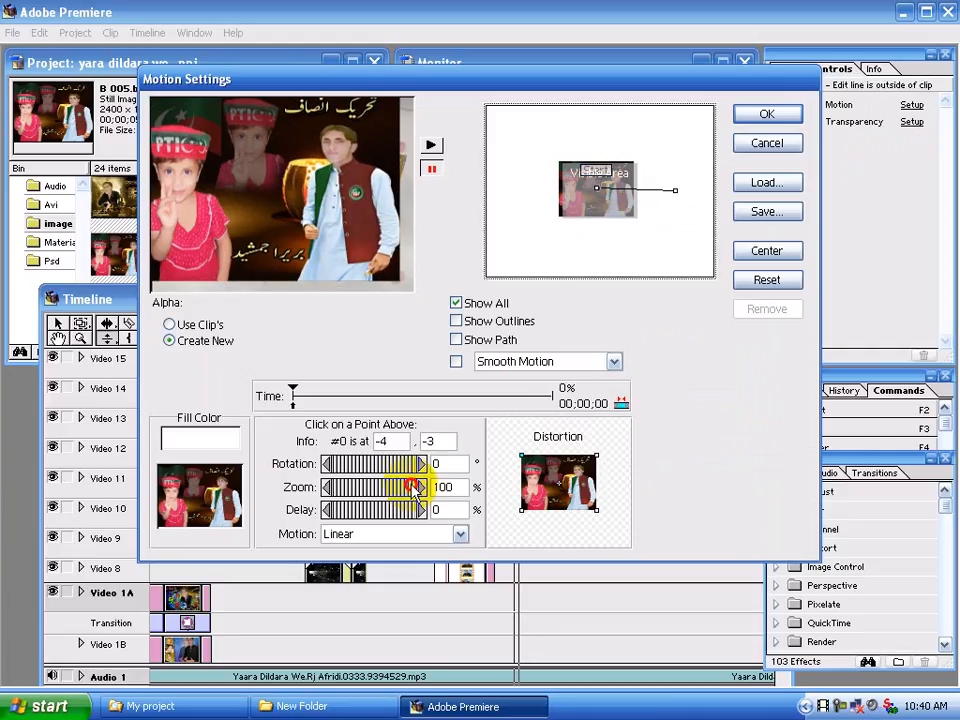
pyautogui.moveTo(413, 489); pyautogui.dragTo(372, 492)
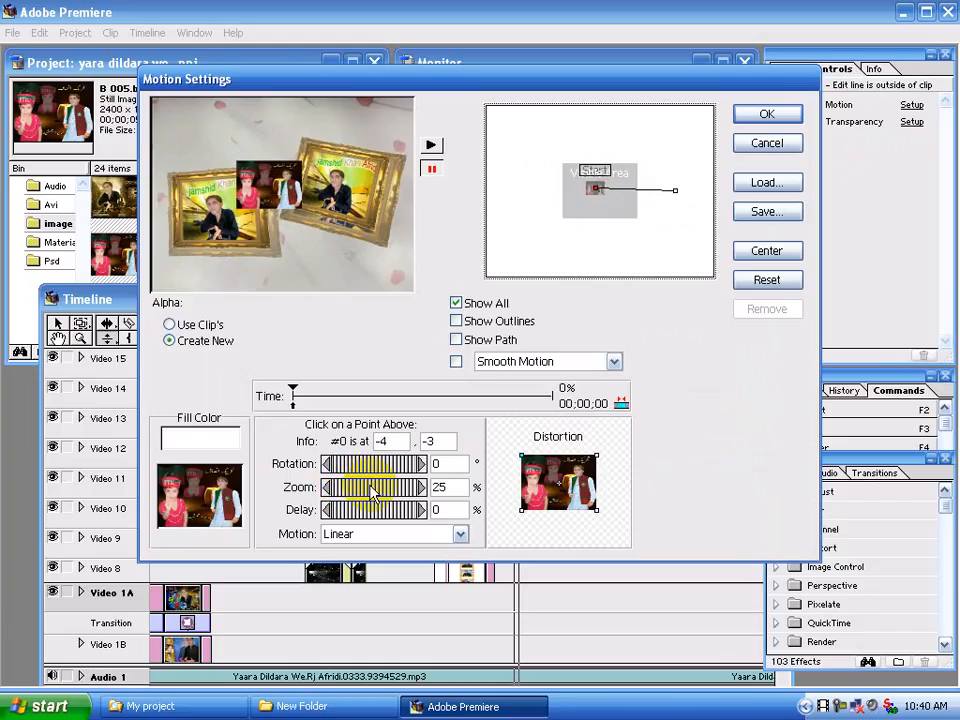
# Shift the start point of the B 005.bmp motion to -30, 4, at the visible area's left edge
pyautogui.press('Left')
pyautogui.press('Left')
pyautogui.press('Left')
pyautogui.press('Left')
pyautogui.press('Left')
pyautogui.press('Left')
pyautogui.press('Left')
pyautogui.press('Left')
pyautogui.press('Left')
pyautogui.press('Left')
pyautogui.press('Left')
pyautogui.press('Left')
pyautogui.press('Left')
pyautogui.press('Left')
pyautogui.press('Left')
pyautogui.press('Left')
pyautogui.press('Left')
pyautogui.press('Left')
pyautogui.press('Left')
pyautogui.press('Left')
pyautogui.press('Down')
pyautogui.press('Down')
pyautogui.press('Down')
pyautogui.press('Down')
pyautogui.press('Down')
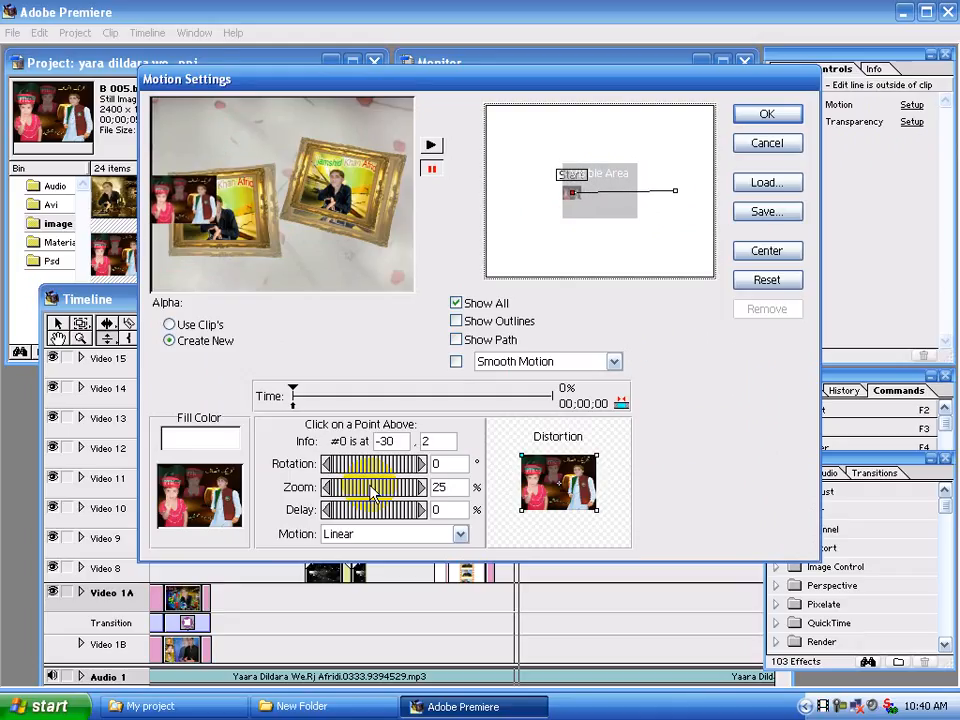
pyautogui.press('Down')
pyautogui.press('Down')
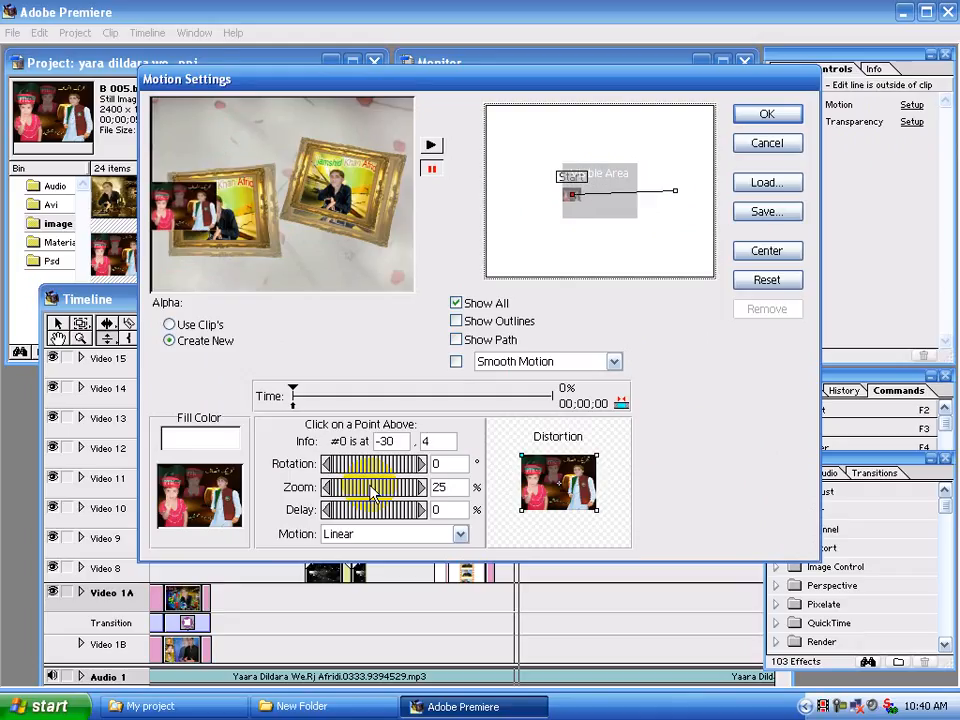
# Move the end point of the B 005.bmp motion to -29, 4, set its zoom to 25%, and apply the motion settings
pyautogui.click(679, 193)
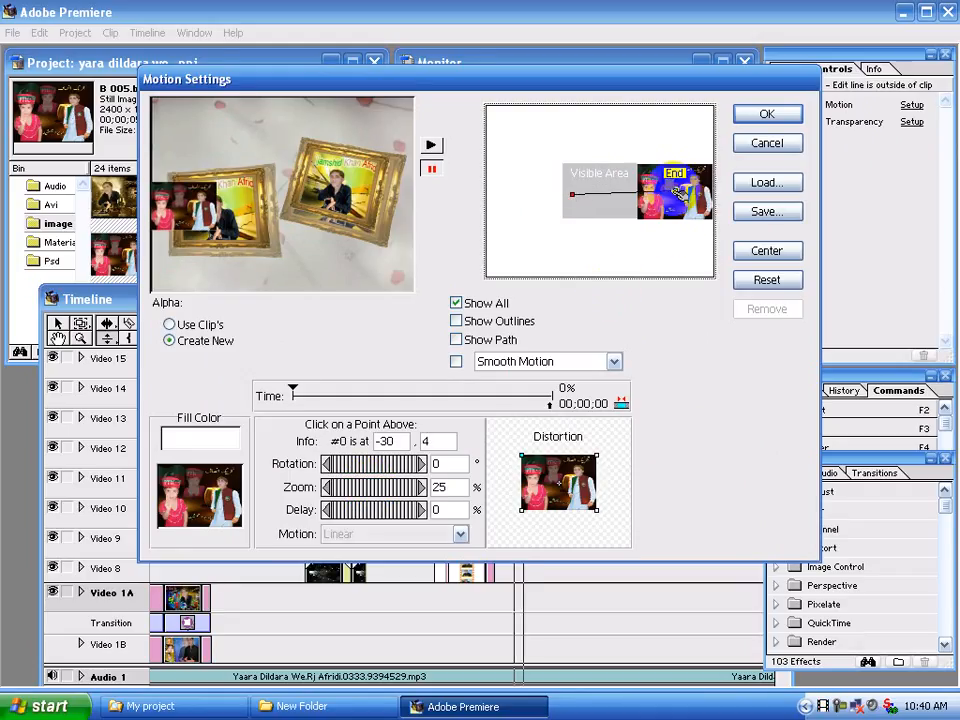
pyautogui.click(679, 193)
pyautogui.moveTo(679, 193); pyautogui.dragTo(656, 208)
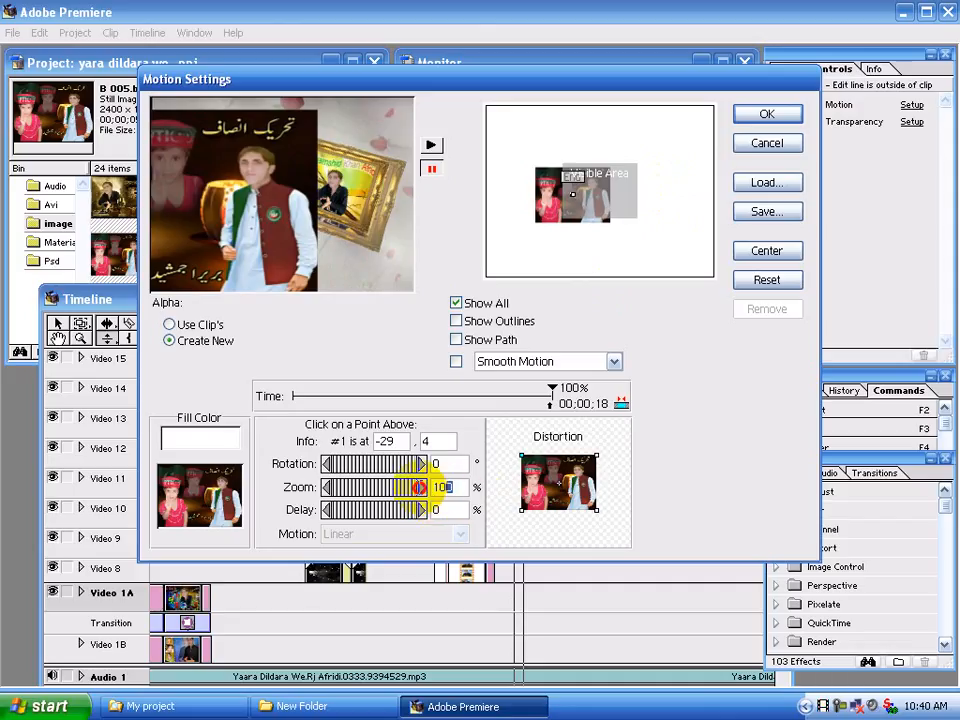
pyautogui.click(421, 488)
pyautogui.write('25')
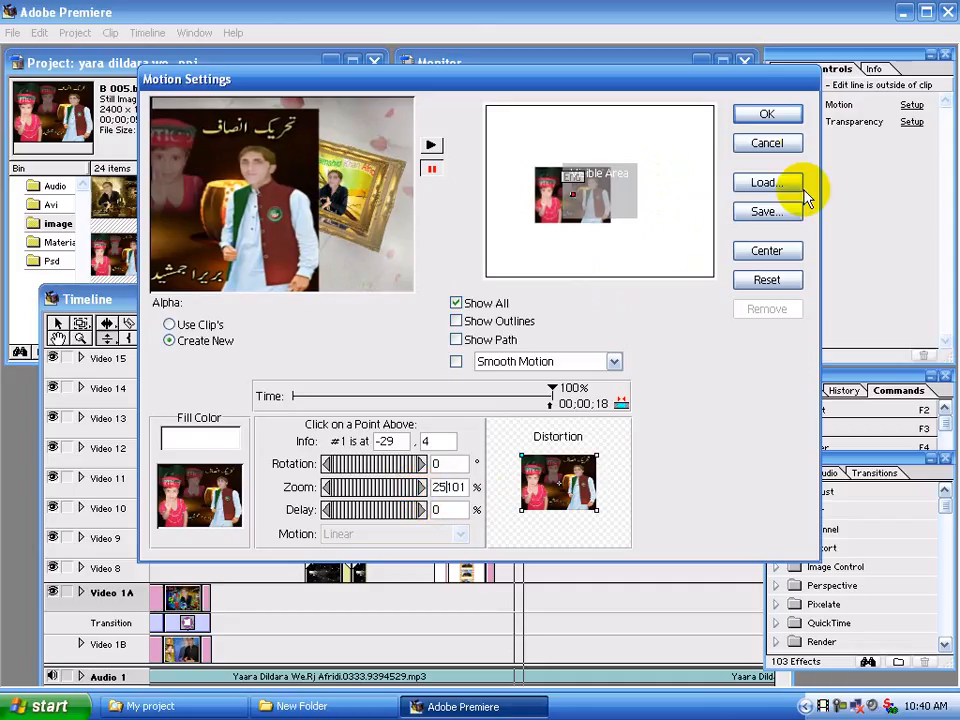
pyautogui.click(765, 113)
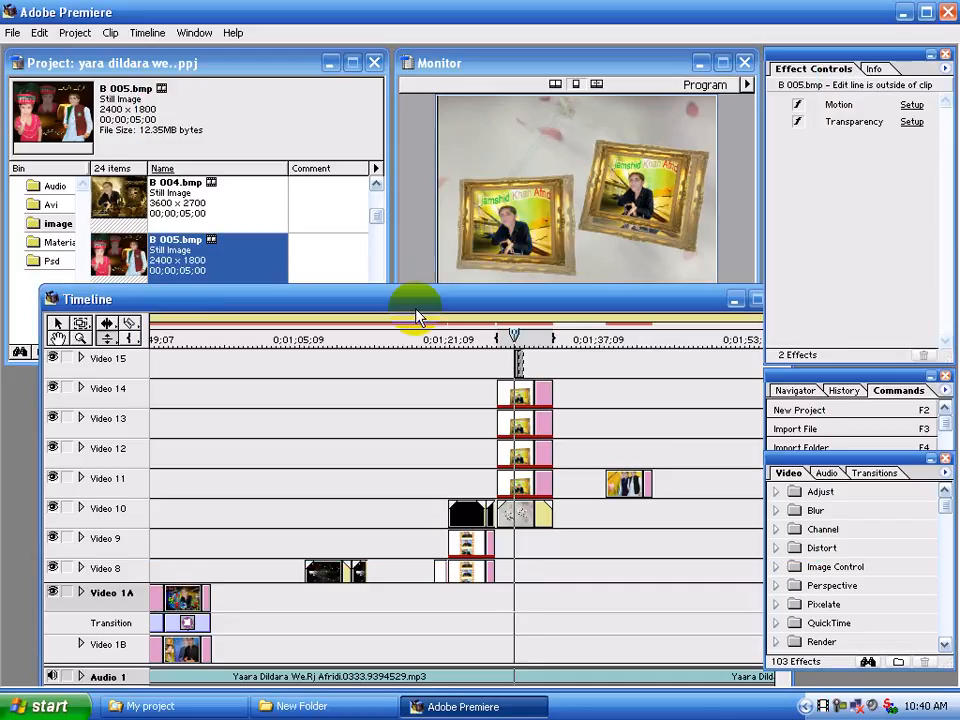
# Place B 006.BMP from the image bin directly after B 005.bmp on Video 15 and trim it to a few frames
pyautogui.click(377, 217)
pyautogui.scroll(-1, 112, 215)
pyautogui.moveTo(120, 200); pyautogui.dragTo(530, 362)
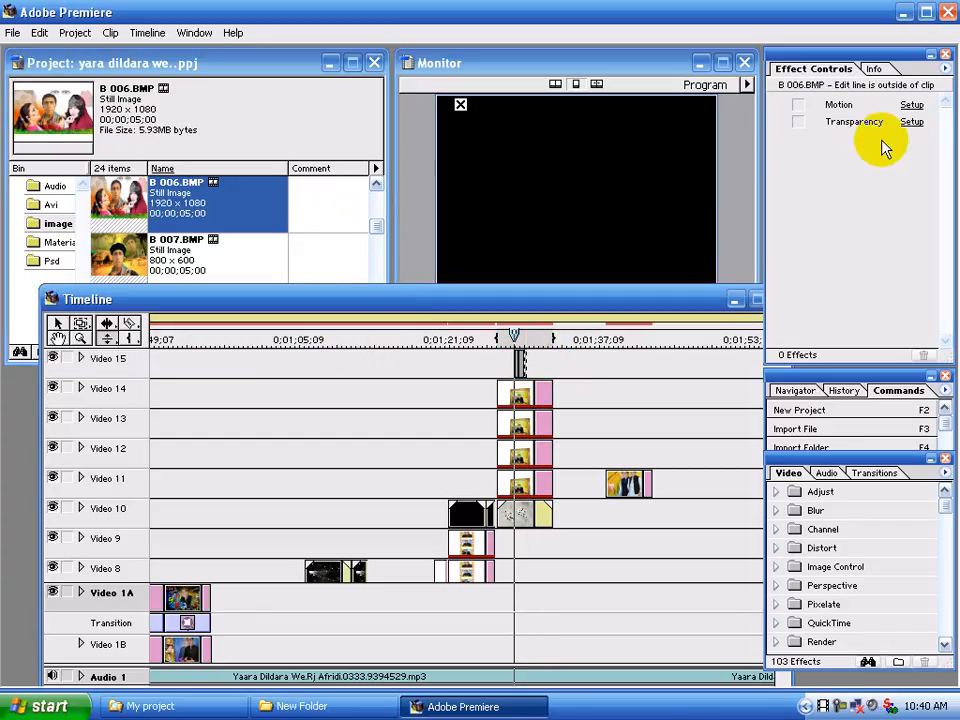
# Set the B 006.BMP clip's transparency key type to Alpha Channel
pyautogui.click(911, 121)
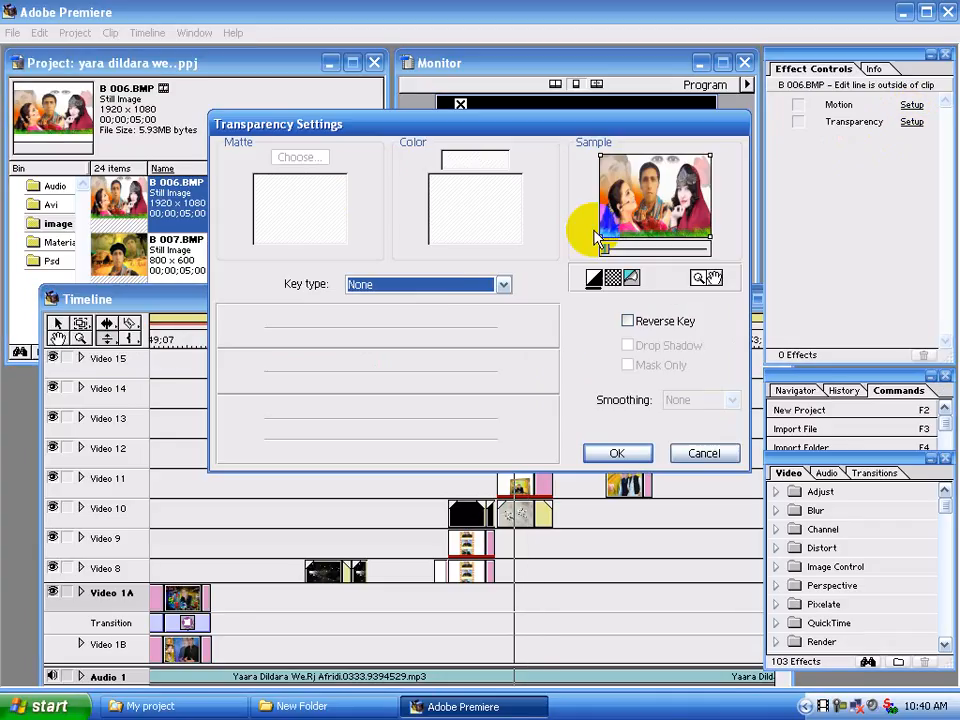
pyautogui.click(439, 287)
pyautogui.click(424, 352)
pyautogui.click(611, 452)
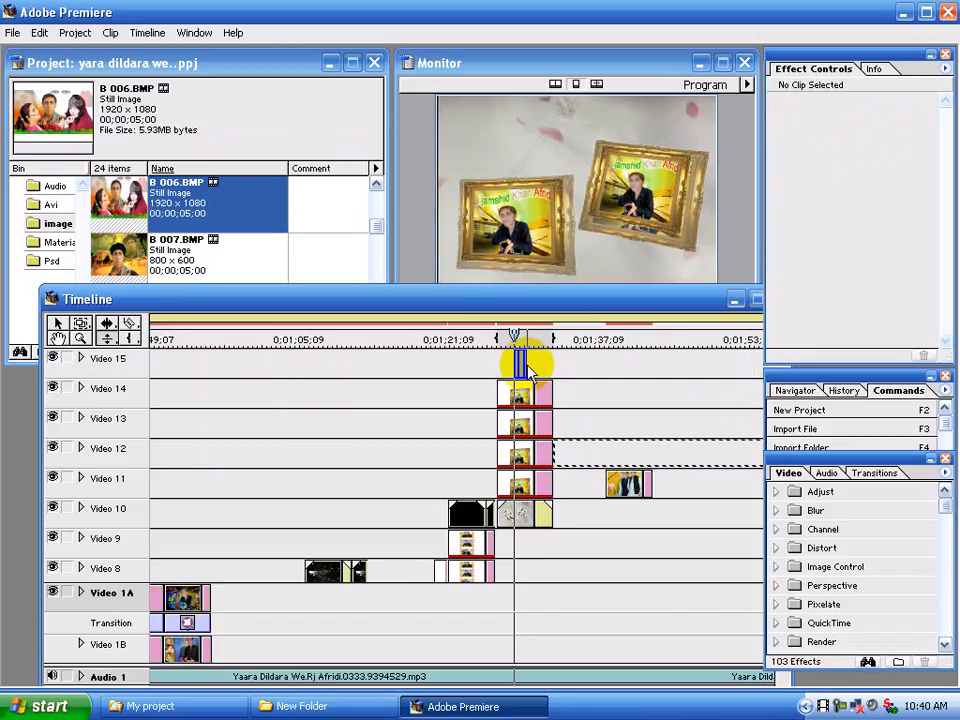
# Extend the end of the B 006.BMP clip on Video 15 slightly
pyautogui.moveTo(343, 297); pyautogui.dragTo(361, 232)
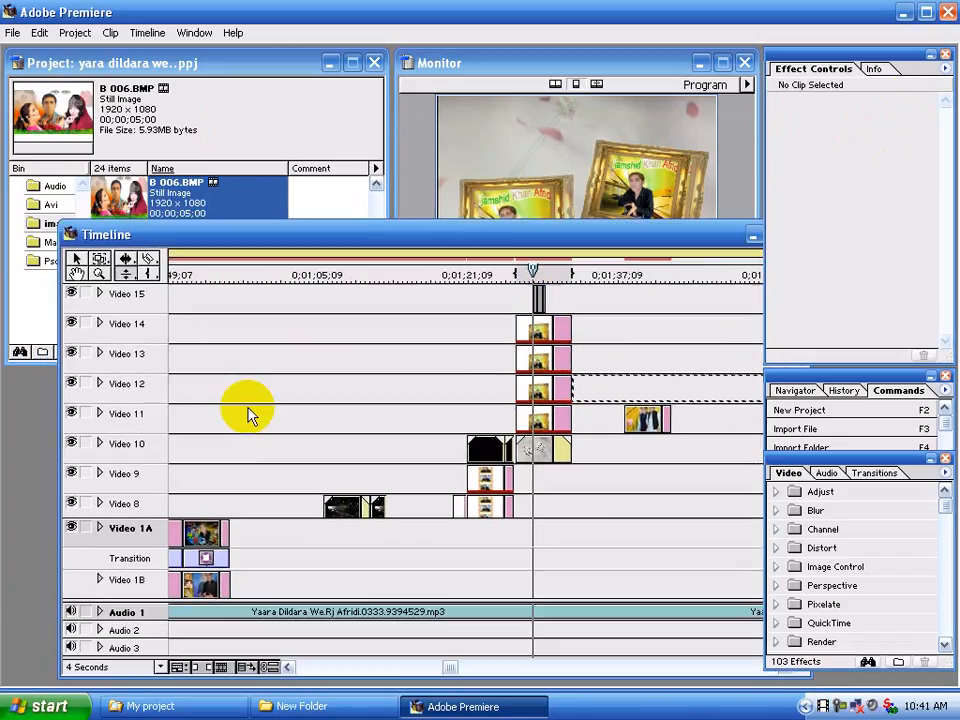
pyautogui.click(107, 667)
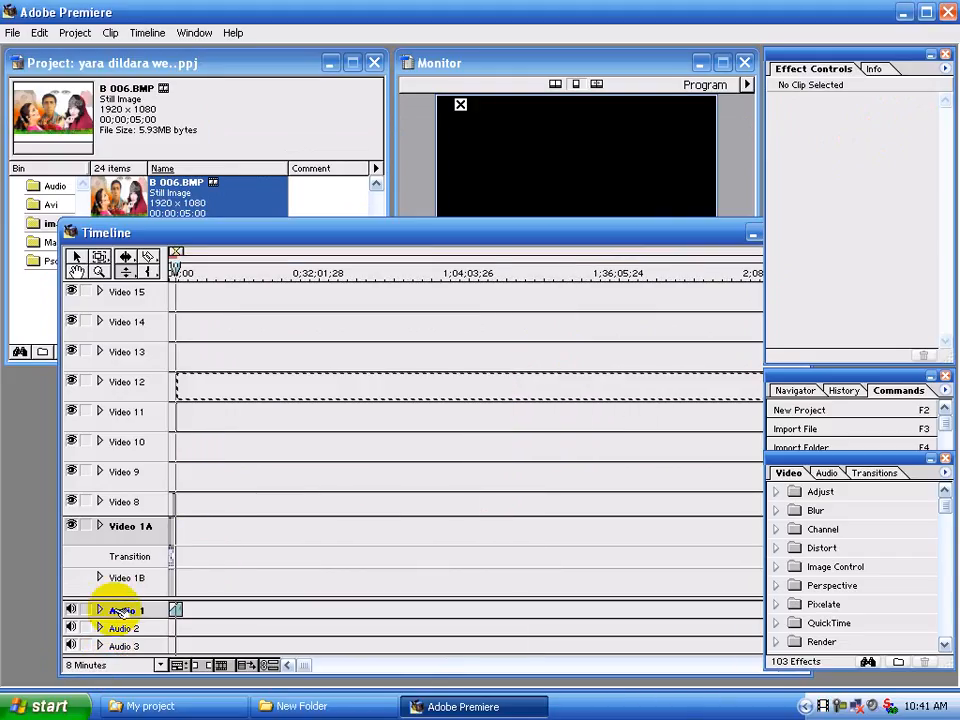
pyautogui.click(111, 663)
pyautogui.click(112, 535)
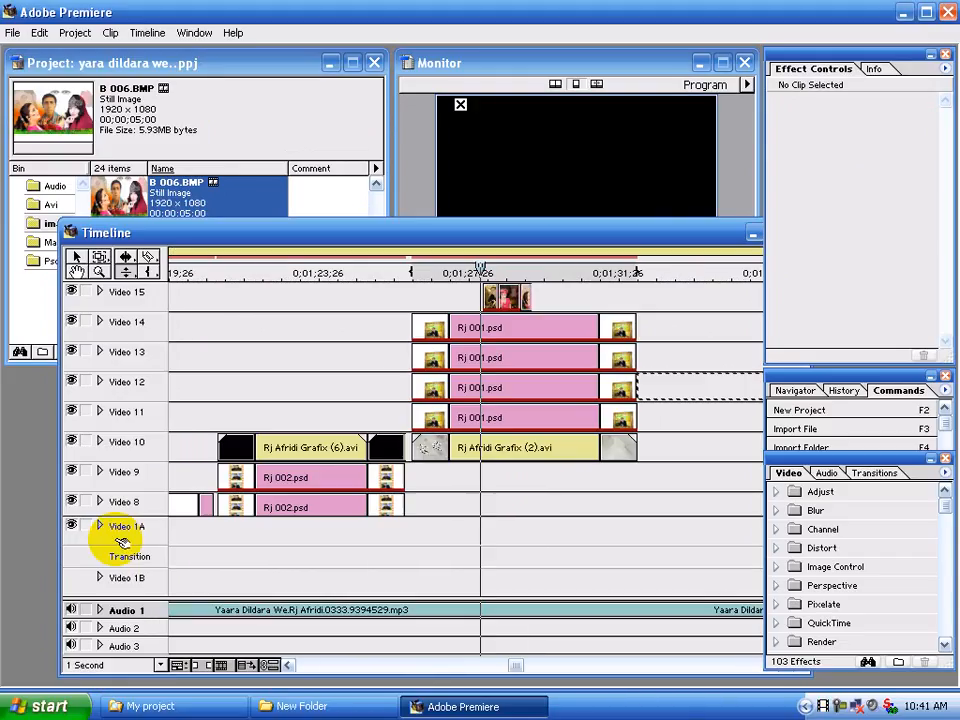
pyautogui.click(528, 300)
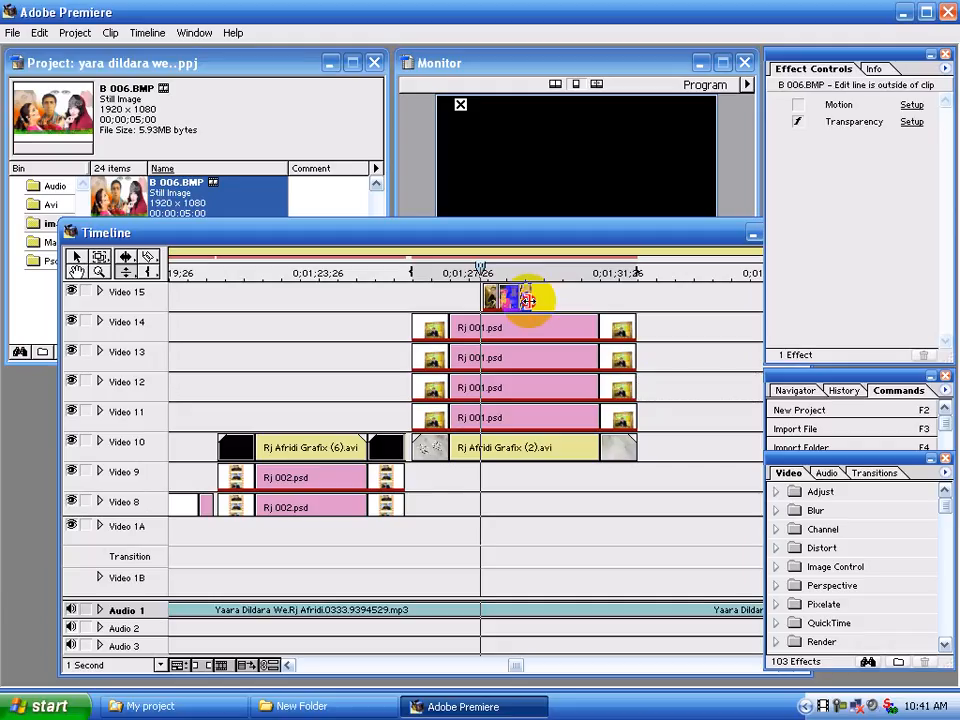
pyautogui.moveTo(528, 300); pyautogui.dragTo(539, 300)
# Shorten the B 005.bmp clip on Video 15 to a repositioned edit line and move B 006.BMP back against its end
pyautogui.click(511, 293)
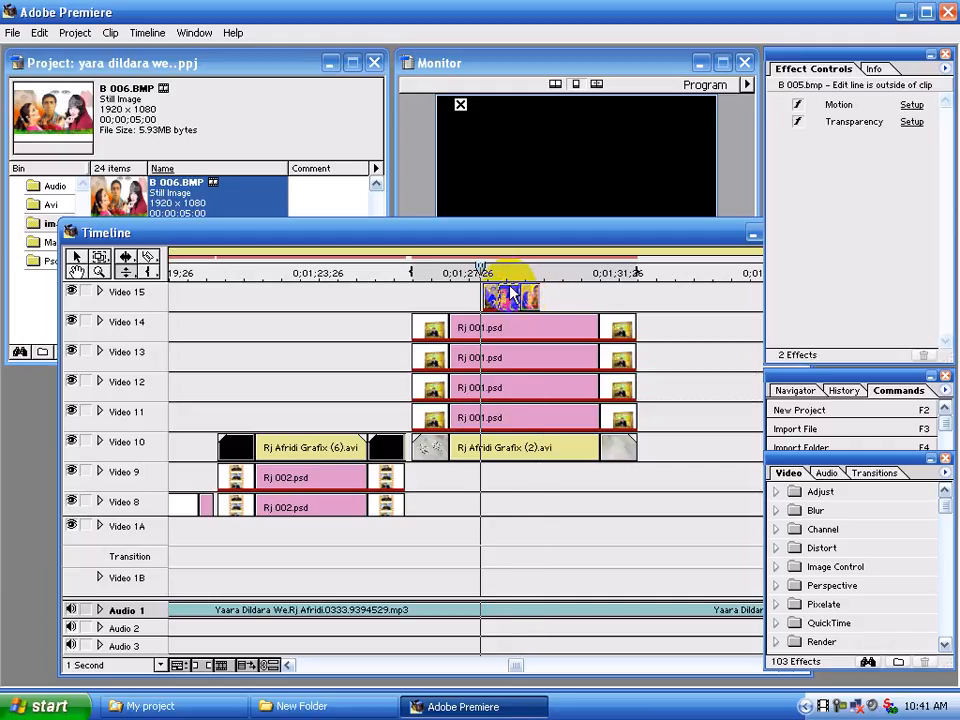
pyautogui.click(511, 272)
pyautogui.moveTo(515, 296); pyautogui.dragTo(519, 293)
pyautogui.click(535, 297)
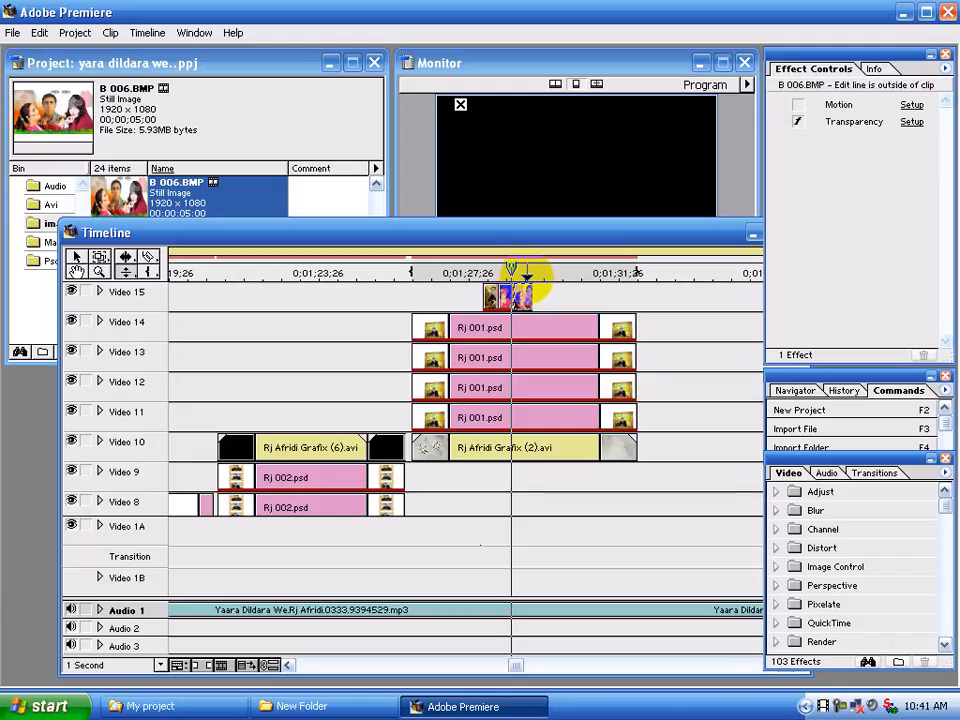
# Move the edit line to 00;01;29;11 and trim the end of the B 006.BMP clip to it, about 13 frames long
pyautogui.click(526, 271)
pyautogui.click(527, 295)
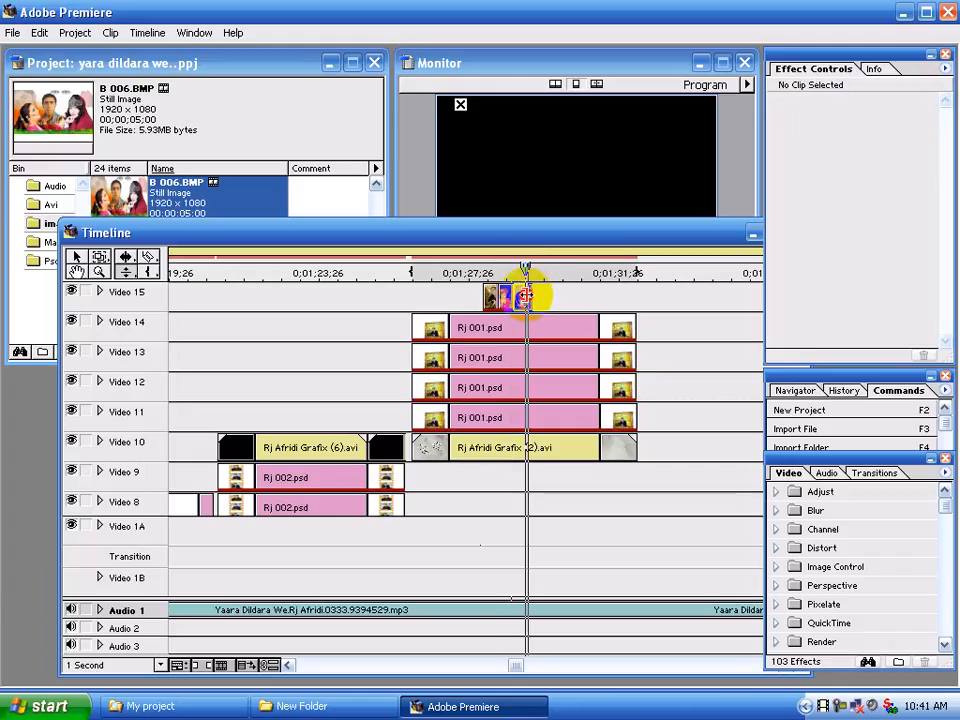
pyautogui.click(526, 296)
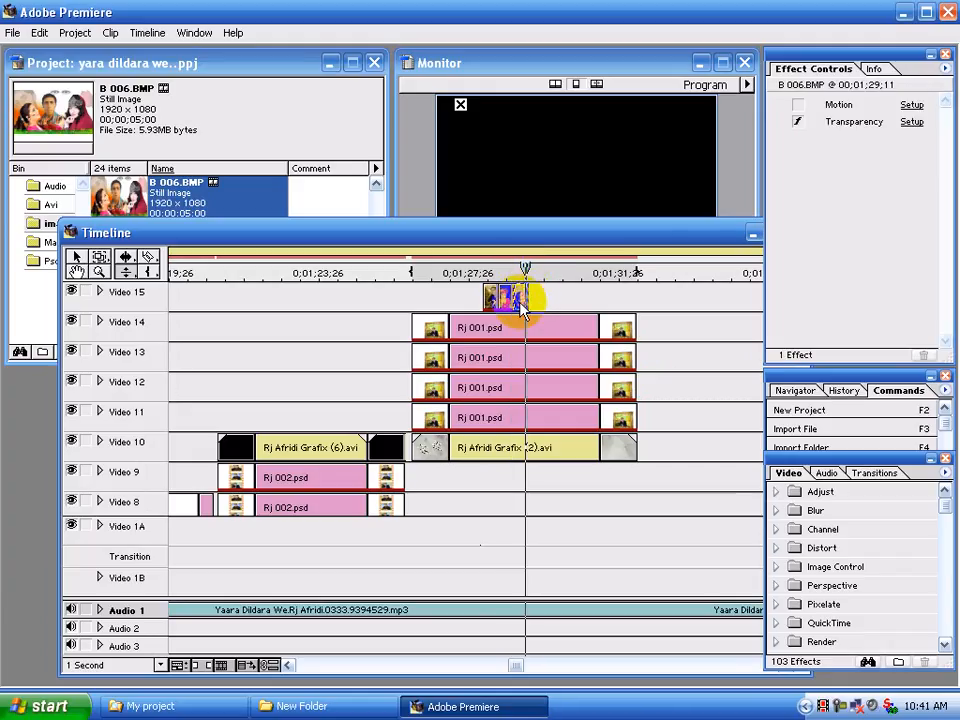
# In the B 006.BMP clip's motion settings, set the start point's zoom to 25% and move it to -29, -17
pyautogui.click(910, 108)
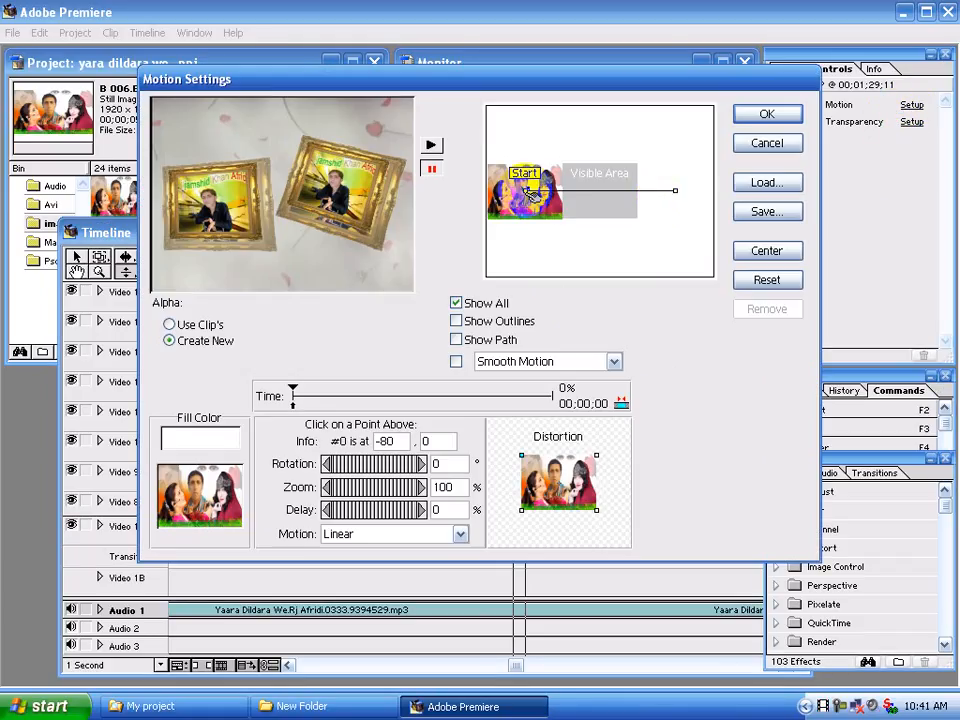
pyautogui.moveTo(540, 190); pyautogui.dragTo(577, 188)
pyautogui.doubleClick(441, 487)
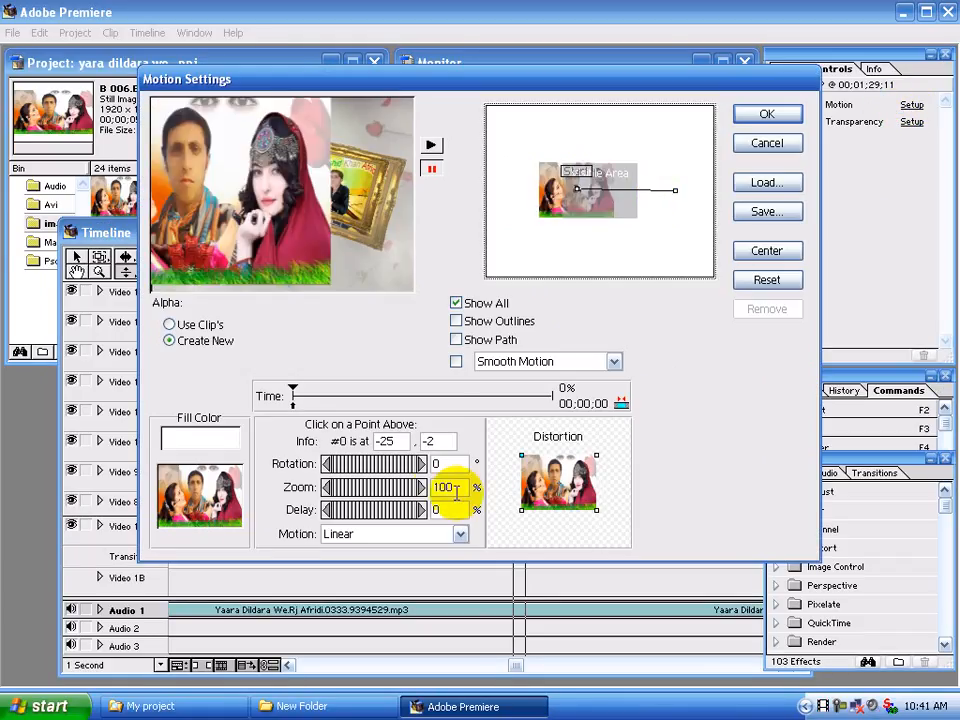
pyautogui.write('25')
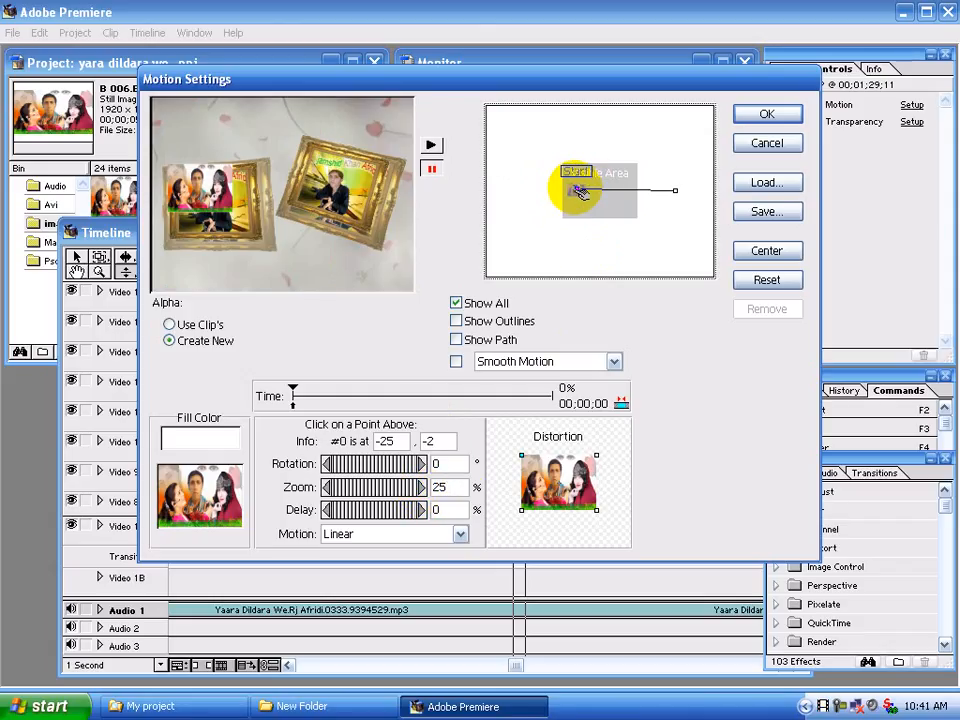
pyautogui.moveTo(578, 193); pyautogui.dragTo(572, 191)
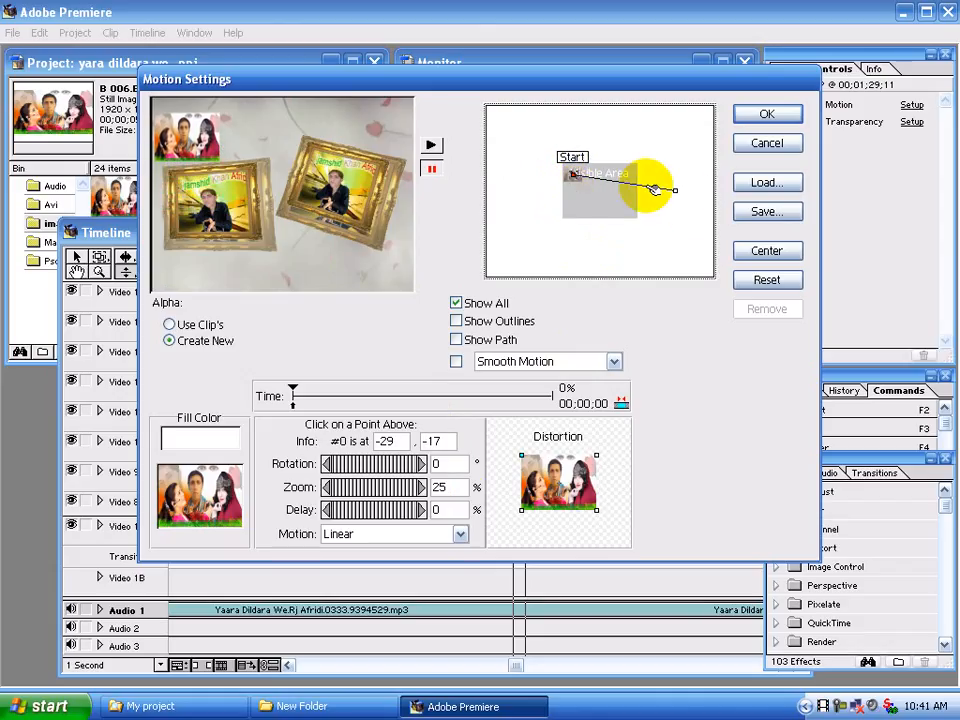
# In the B 006.BMP clip's motion settings, move the end point to -28, -17
pyautogui.click(676, 188)
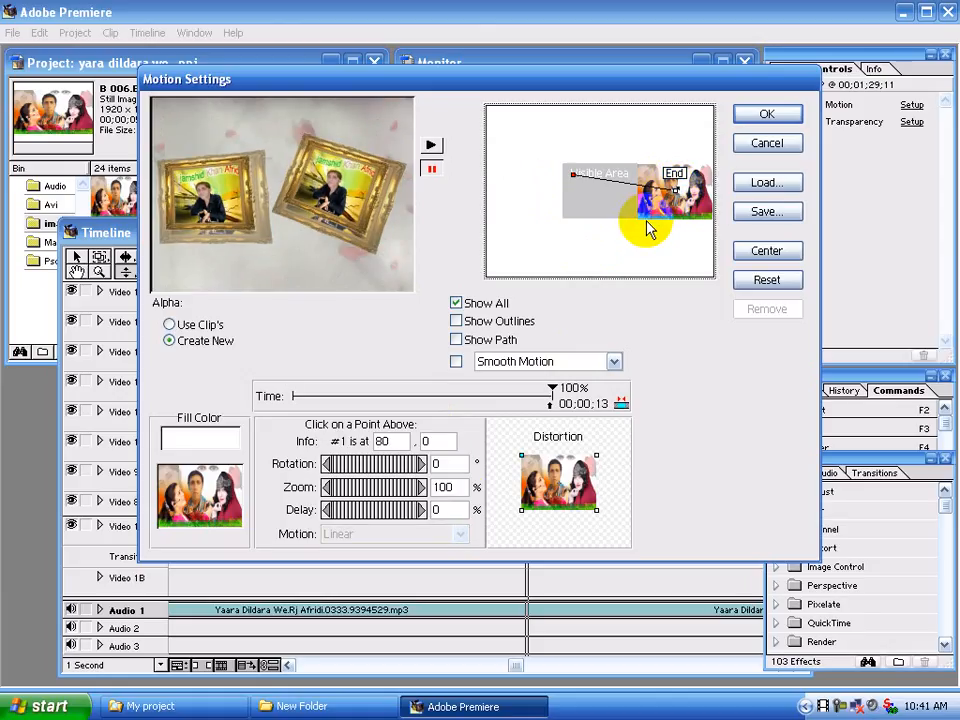
pyautogui.press('Up')
pyautogui.press('Up')
pyautogui.press('Up')
pyautogui.press('Up')
pyautogui.press('Up')
pyautogui.press('Up')
pyautogui.press('Up')
pyautogui.press('Up')
pyautogui.press('Up')
pyautogui.press('Up')
pyautogui.press('Up')
pyautogui.press('Up')
pyautogui.press('Up')
pyautogui.press('Up')
pyautogui.press('Up')
pyautogui.press('Up')
pyautogui.press('Up')
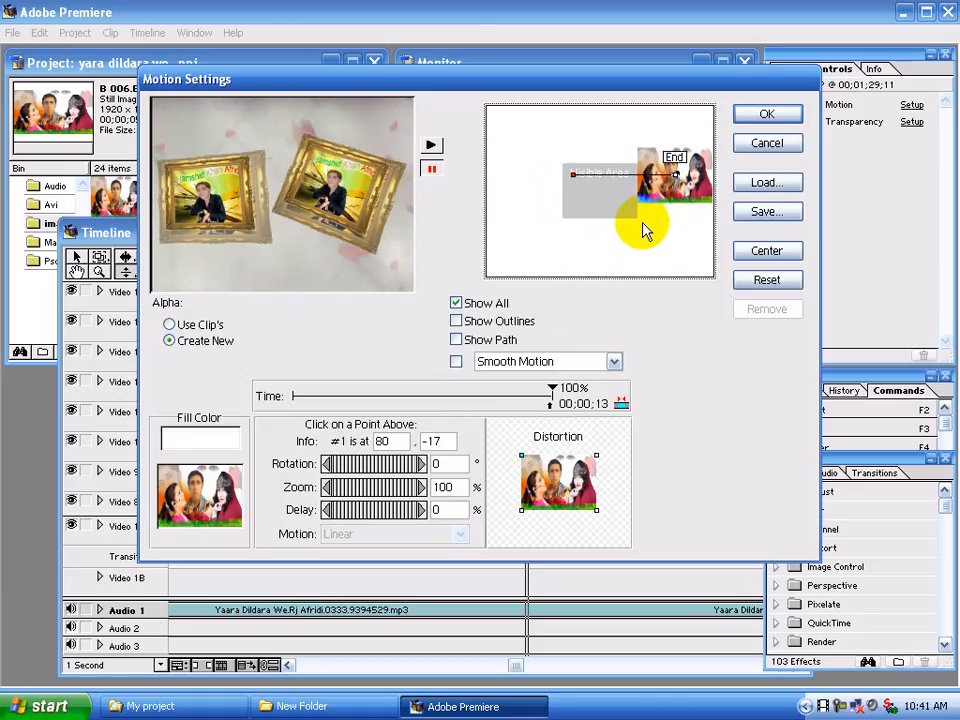
pyautogui.press('Left')
pyautogui.press('Left')
pyautogui.press('Left')
pyautogui.press('Left')
pyautogui.press('Left')
pyautogui.press('Left')
pyautogui.press('Left')
pyautogui.press('Left')
pyautogui.press('Left')
pyautogui.press('Left')
pyautogui.press('Left')
pyautogui.press('Left')
pyautogui.press('Left')
pyautogui.press('Left')
pyautogui.press('Left')
pyautogui.press('Left')
pyautogui.press('Left')
pyautogui.press('Left')
pyautogui.press('Left')
pyautogui.press('Left')
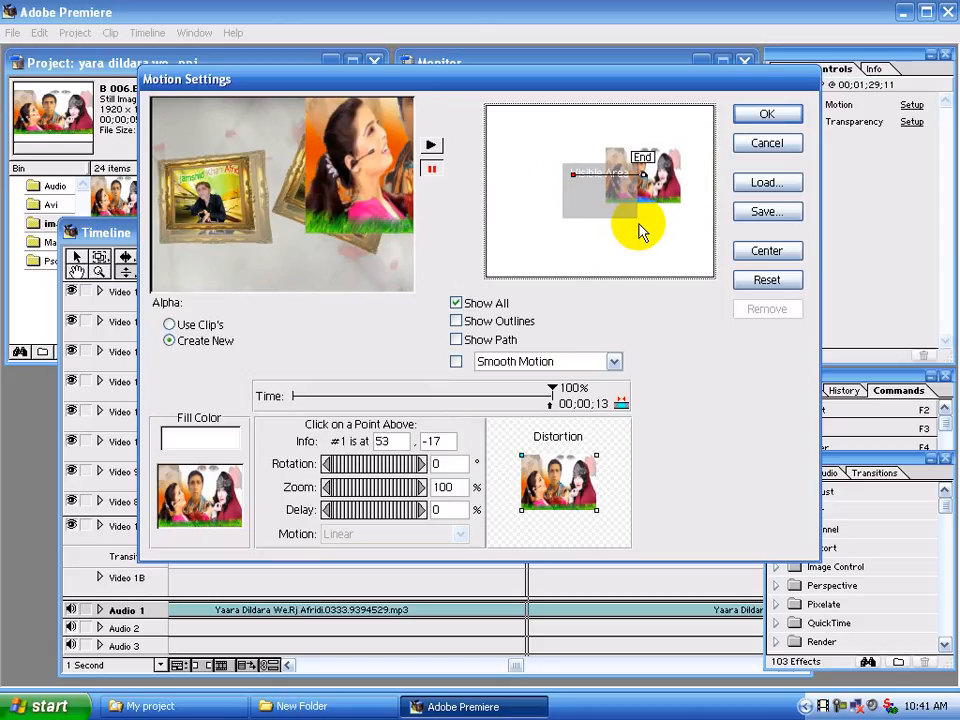
pyautogui.press('Left')
pyautogui.press('Left')
pyautogui.press('Left')
pyautogui.press('Left')
pyautogui.press('Left')
pyautogui.press('Left')
pyautogui.press('Left')
pyautogui.press('Left')
pyautogui.press('Left')
pyautogui.press('Left')
pyautogui.press('Left')
pyautogui.press('Left')
pyautogui.press('Left')
pyautogui.press('Left')
pyautogui.press('Left')
pyautogui.press('Left')
pyautogui.press('Left')
pyautogui.press('Left')
pyautogui.press('Left')
pyautogui.press('Left')
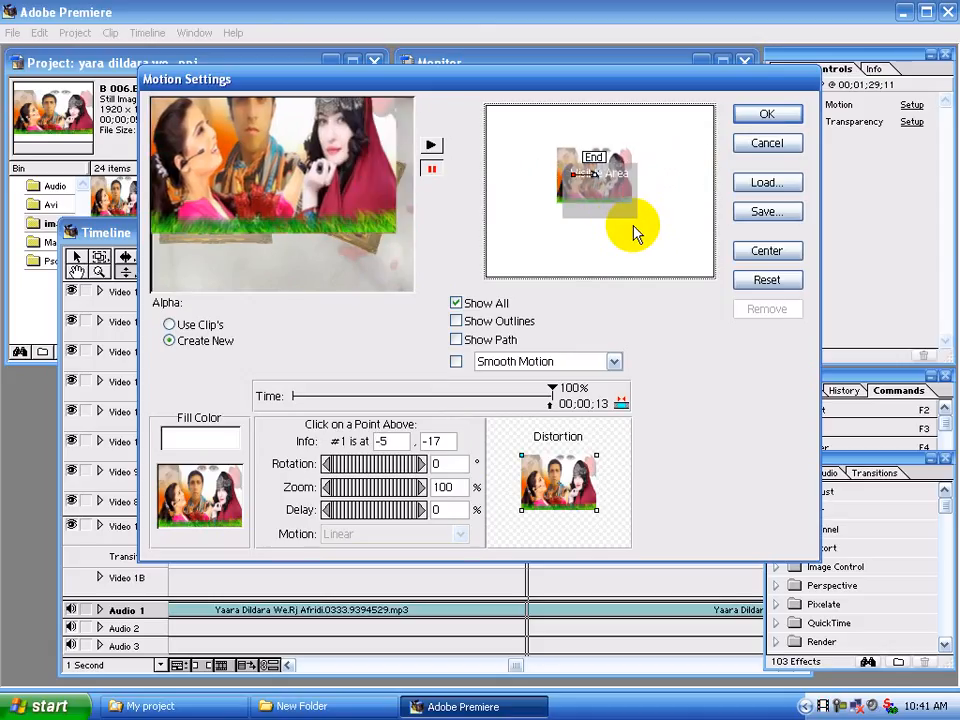
pyautogui.press('Left')
pyautogui.press('Left')
pyautogui.press('Left')
pyautogui.press('Left')
pyautogui.press('Left')
pyautogui.press('Left')
pyautogui.press('Left')
pyautogui.press('Left')
pyautogui.press('Left')
pyautogui.press('Left')
pyautogui.press('Left')
pyautogui.press('Left')
pyautogui.press('Left')
pyautogui.press('Left')
pyautogui.press('Left')
pyautogui.press('Left')
pyautogui.press('Left')
pyautogui.press('Left')
pyautogui.press('Left')
pyautogui.press('Left')
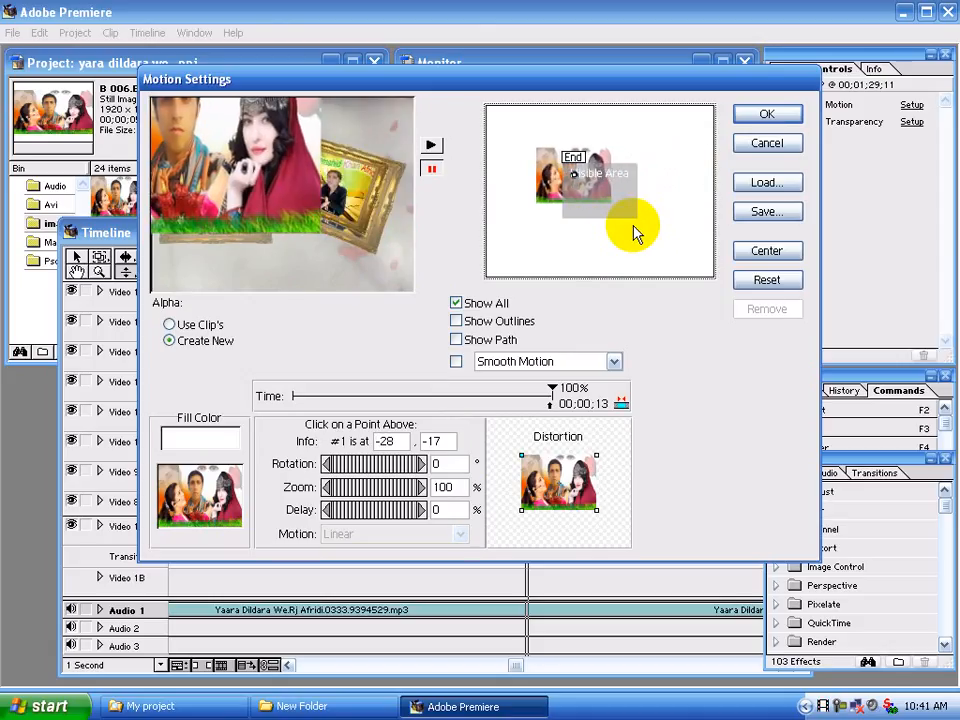
# Set the end point's zoom to 25% and apply the B 006.BMP motion settings
pyautogui.click(429, 487)
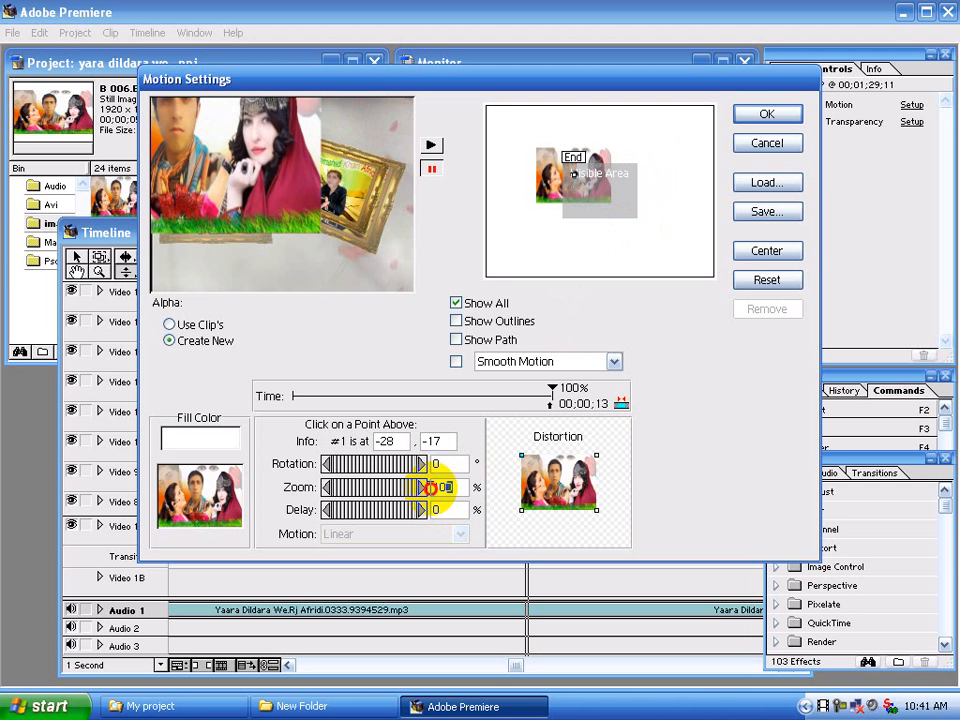
pyautogui.write('25')
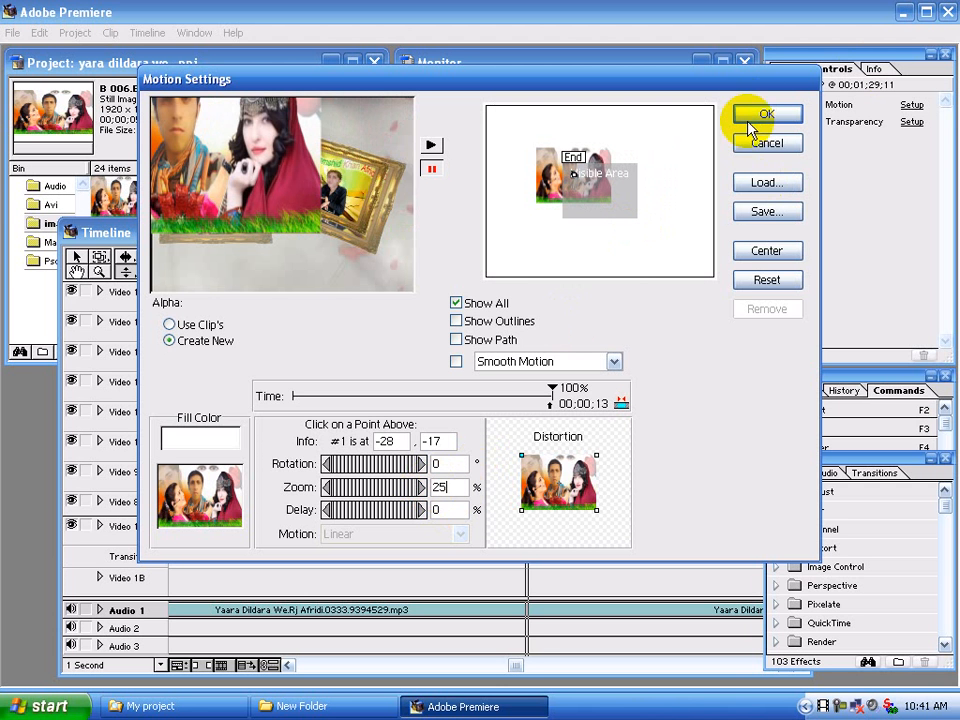
pyautogui.click(762, 115)
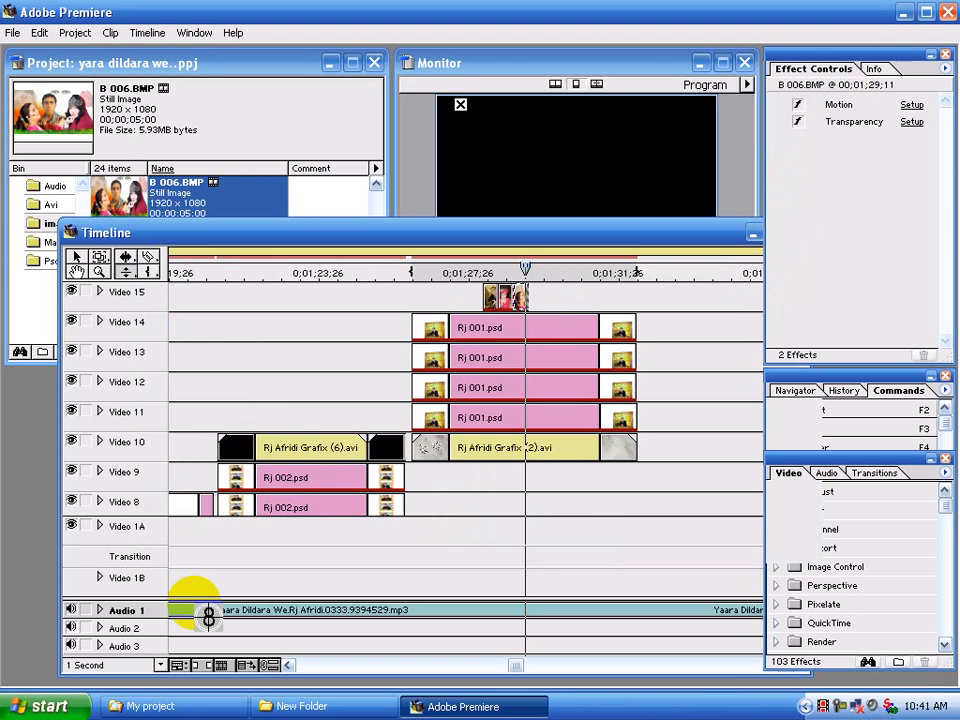
# Play the sequence from near the start of the Rj 001.psd clips to check the image overlays on Video 15
pyautogui.click(112, 665)
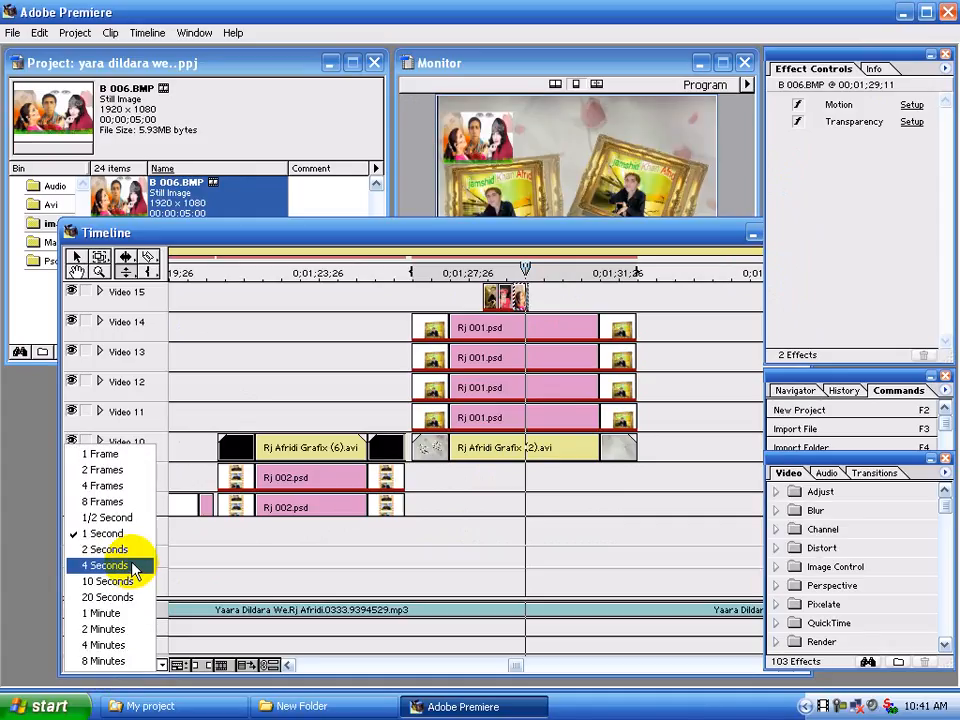
pyautogui.click(110, 565)
pyautogui.click(287, 665)
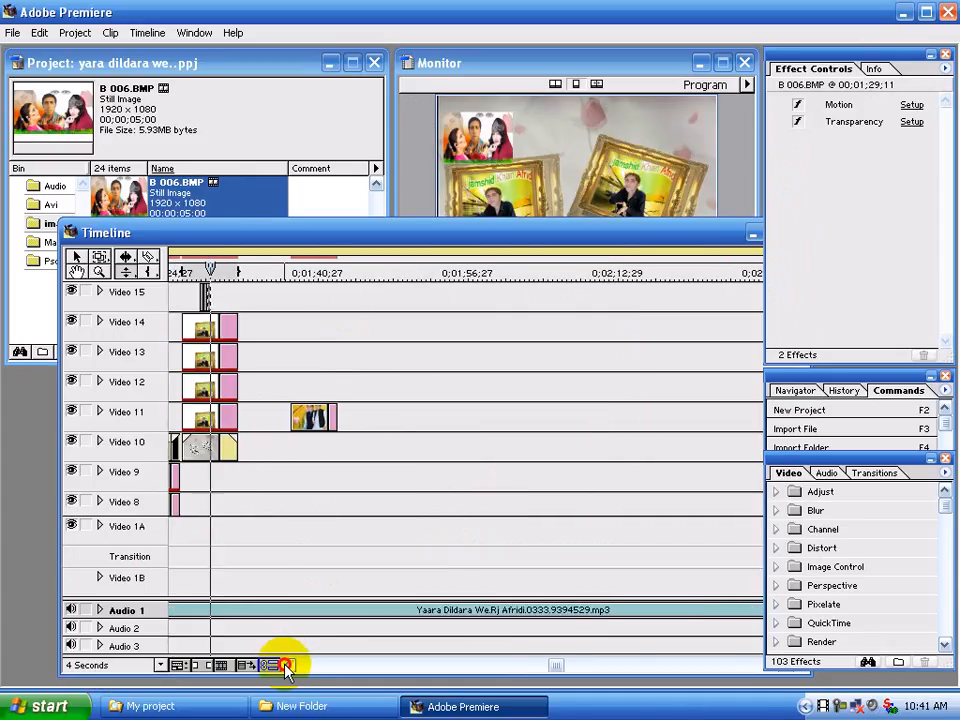
pyautogui.click(287, 665)
pyautogui.click(287, 665)
pyautogui.click(285, 273)
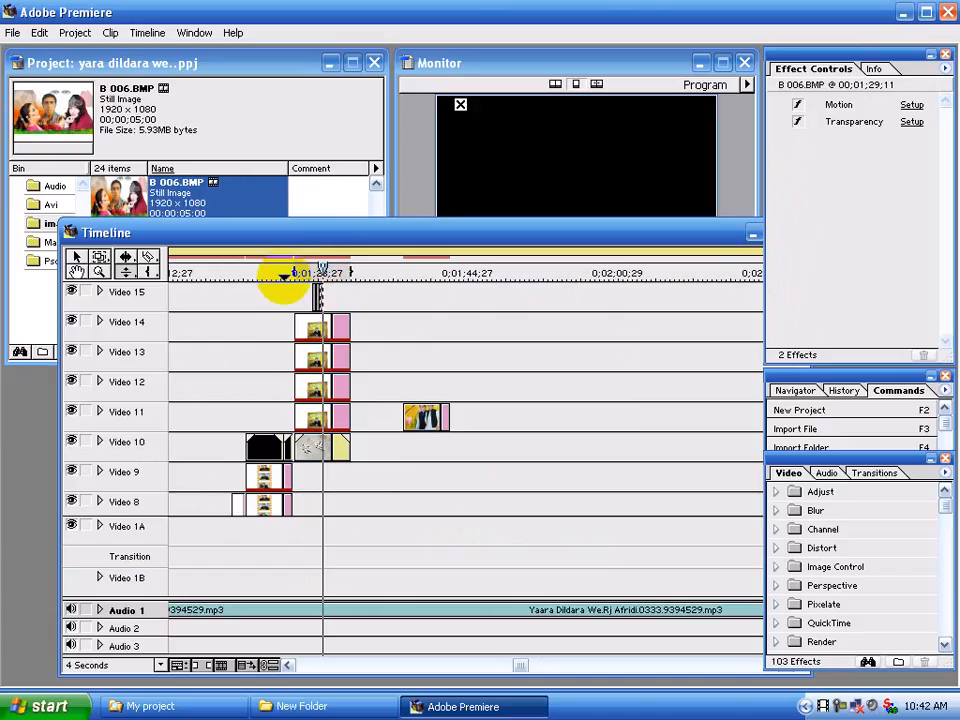
pyautogui.moveTo(292, 279)
pyautogui.mouseDown()
pyautogui.moveTo(339, 272)
pyautogui.moveTo(302, 270)
pyautogui.mouseUp()
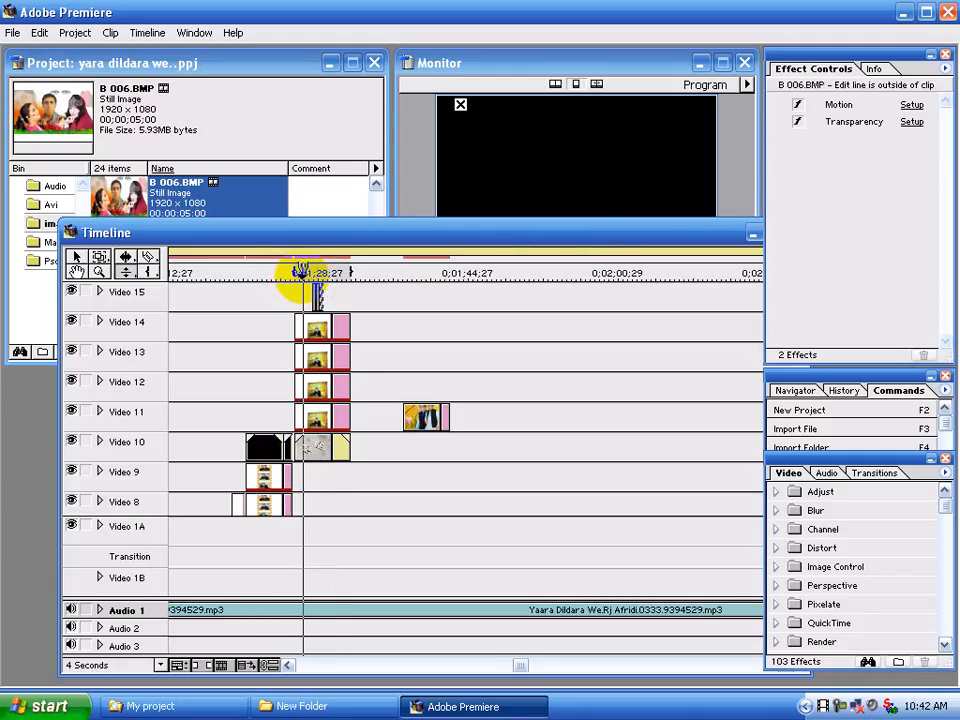
pyautogui.press('space')
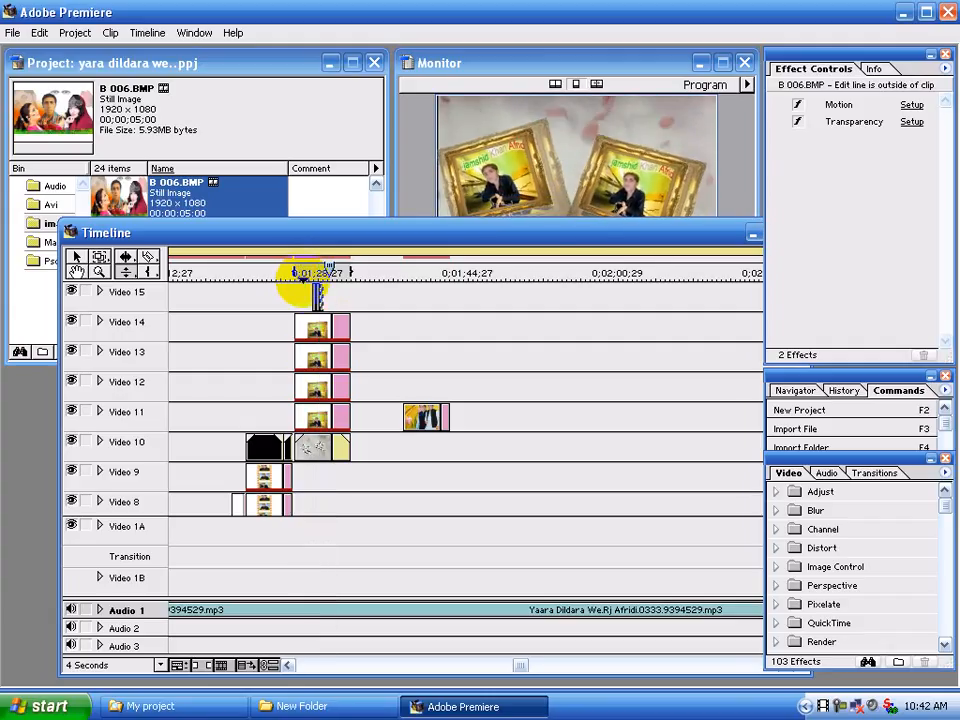
pyautogui.click(313, 272)
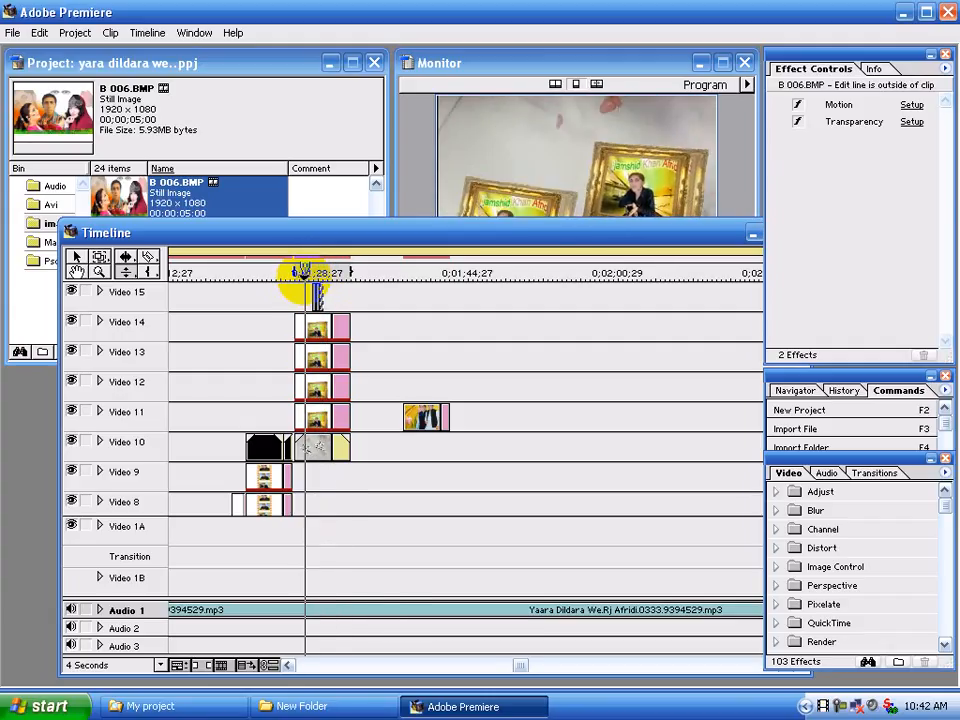
pyautogui.press('space')
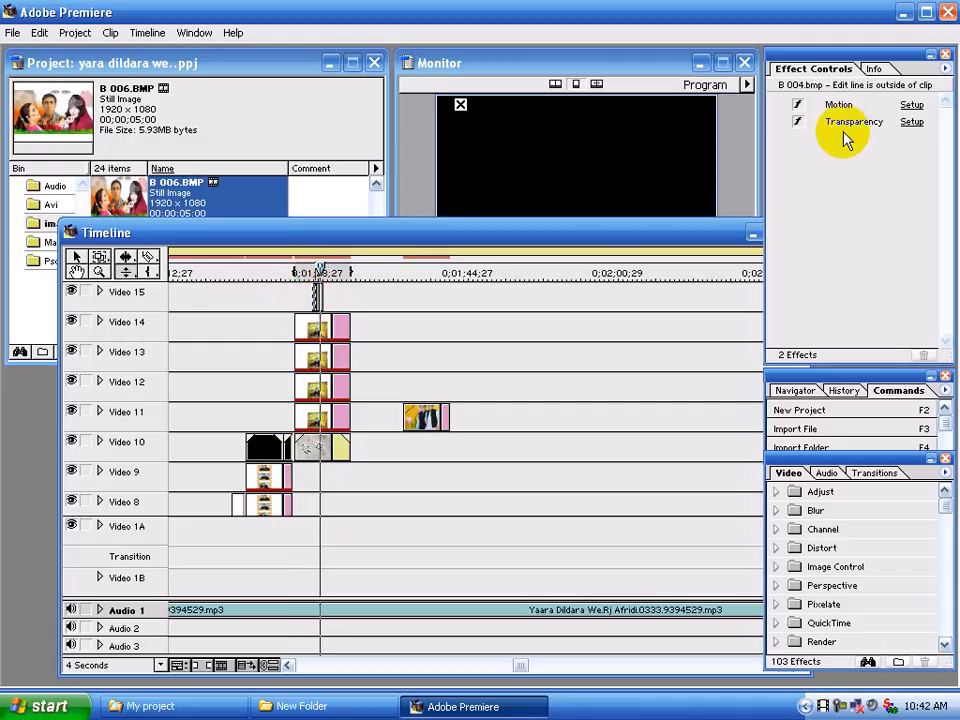
# Preview the motion of the B 004.bmp clip in its motion settings to check its size and position
pyautogui.click(912, 105)
pyautogui.click(431, 145)
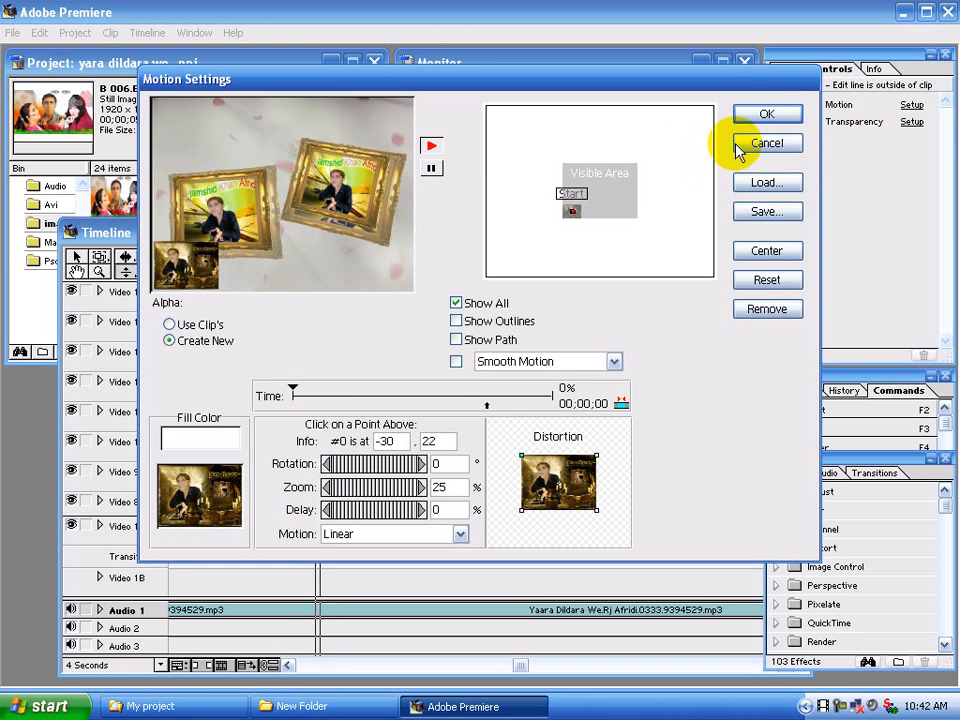
pyautogui.click(764, 114)
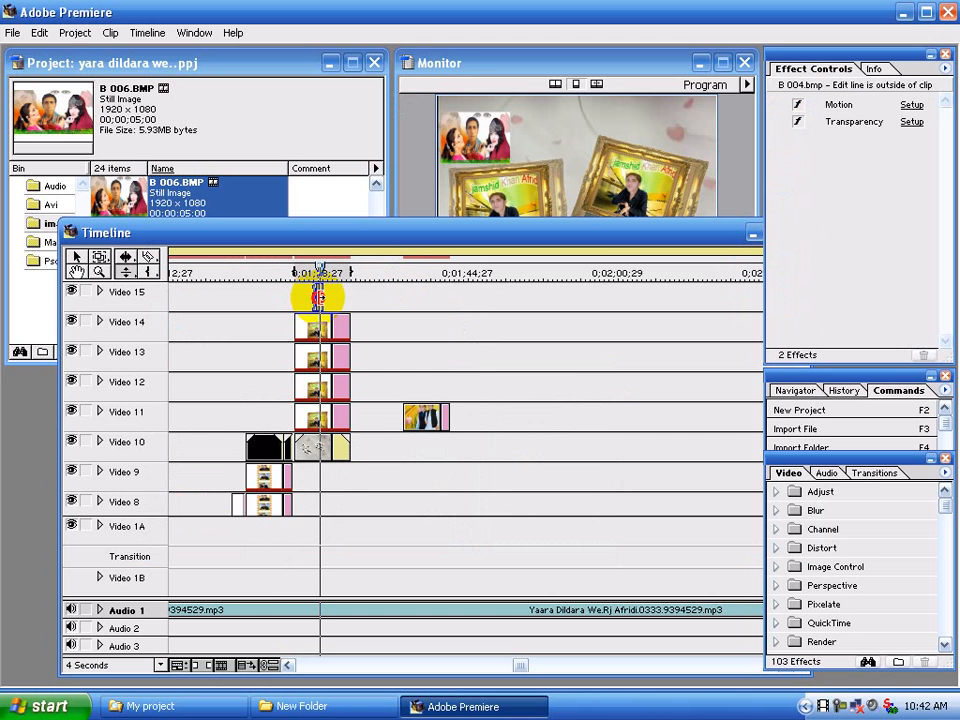
# In the B 005.bmp clip's motion settings, set the end point's zoom to 25% and apply it
pyautogui.click(318, 297)
pyautogui.click(911, 105)
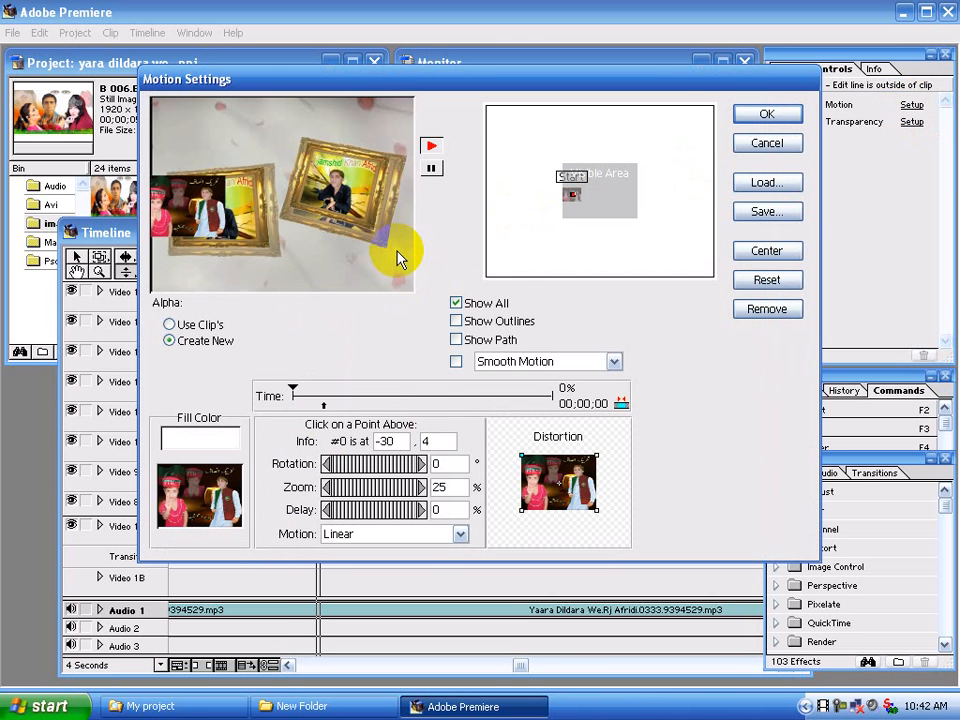
pyautogui.click(430, 169)
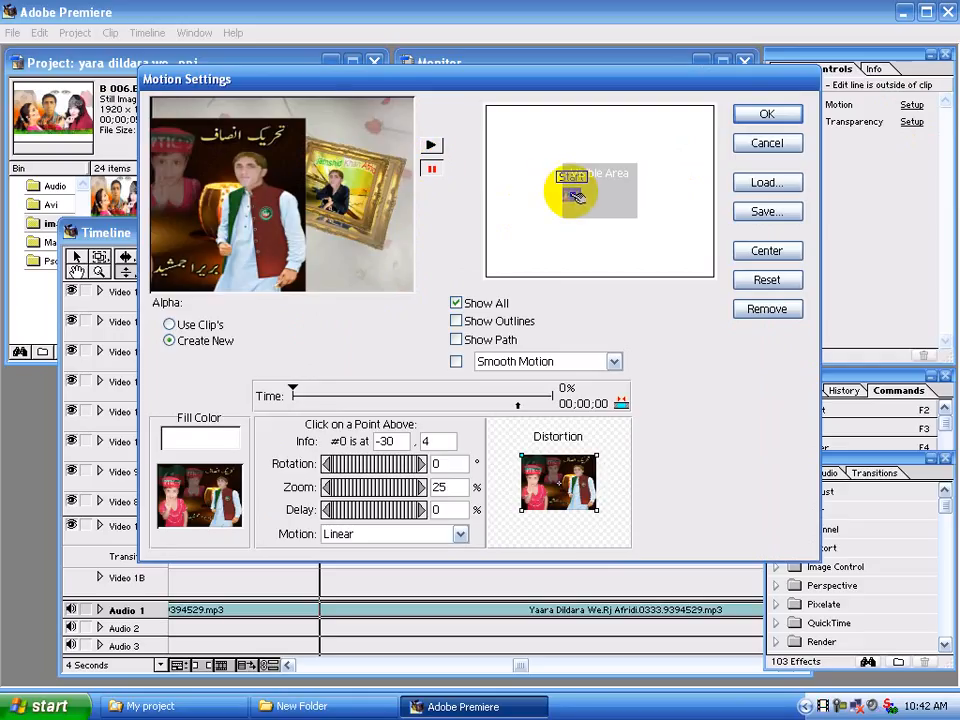
pyautogui.click(578, 195)
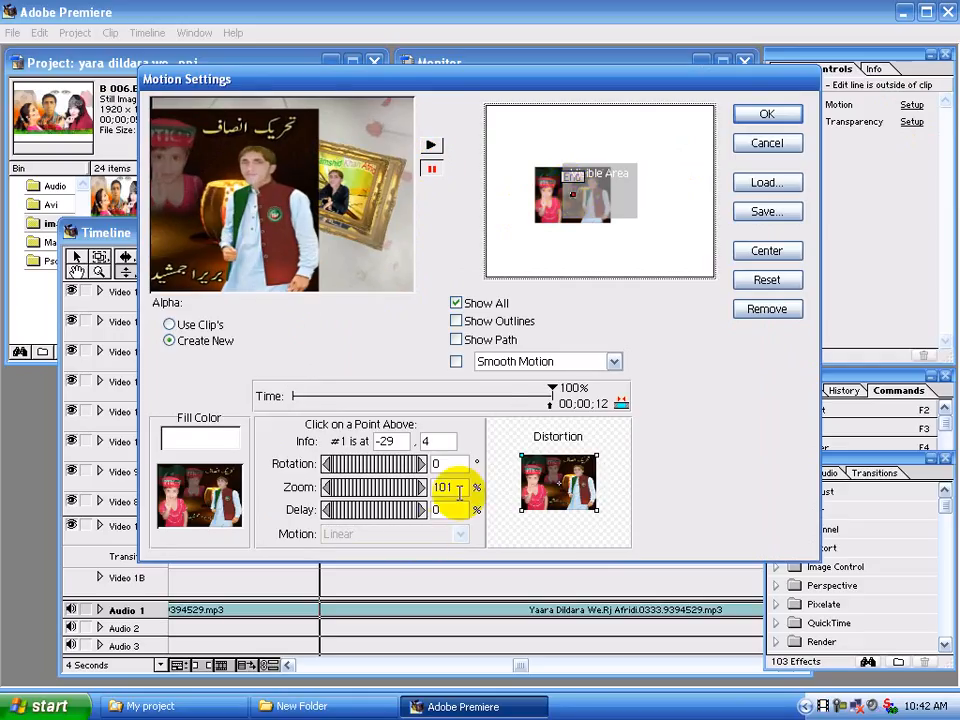
pyautogui.moveTo(459, 491); pyautogui.dragTo(432, 497)
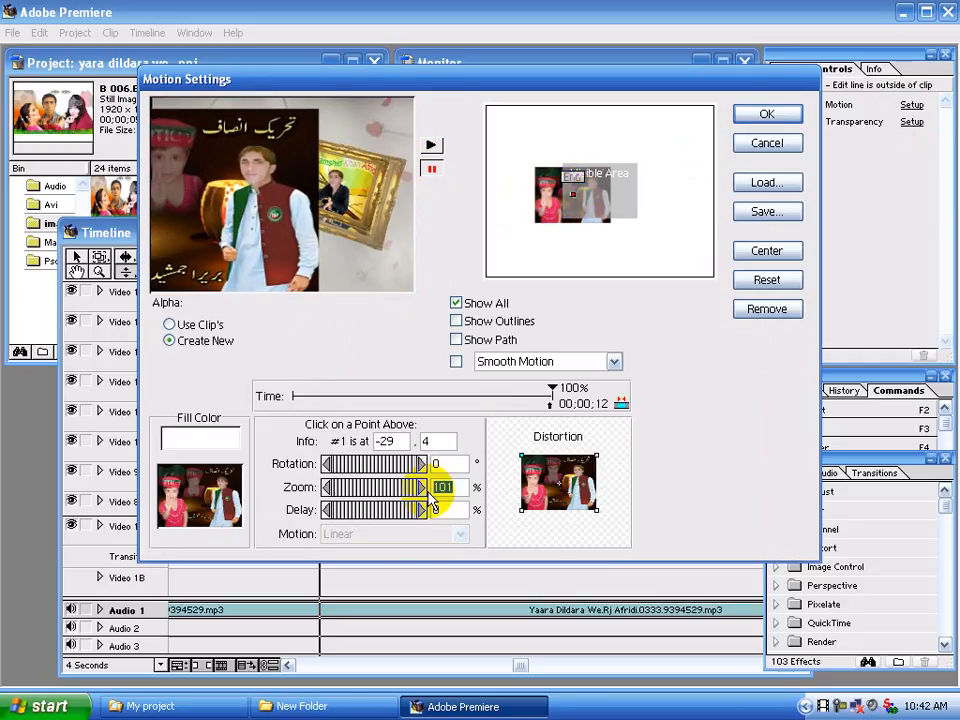
pyautogui.click(755, 116)
# Replay the section with the Video 15 overlay clips to check the corrected B 005.bmp motion
pyautogui.click(306, 272)
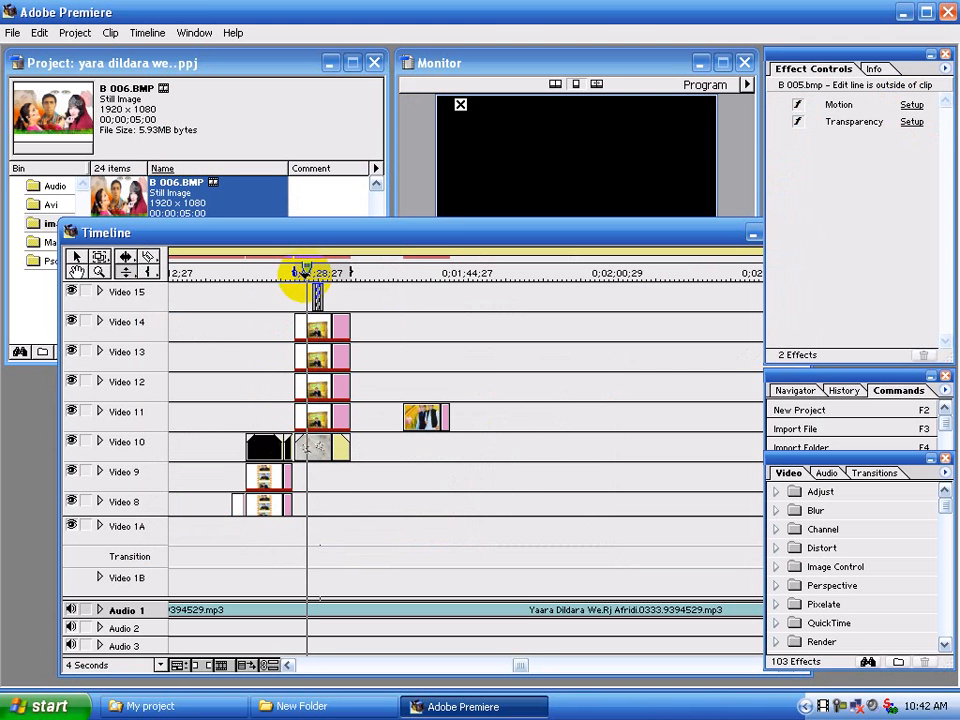
pyautogui.press('space')
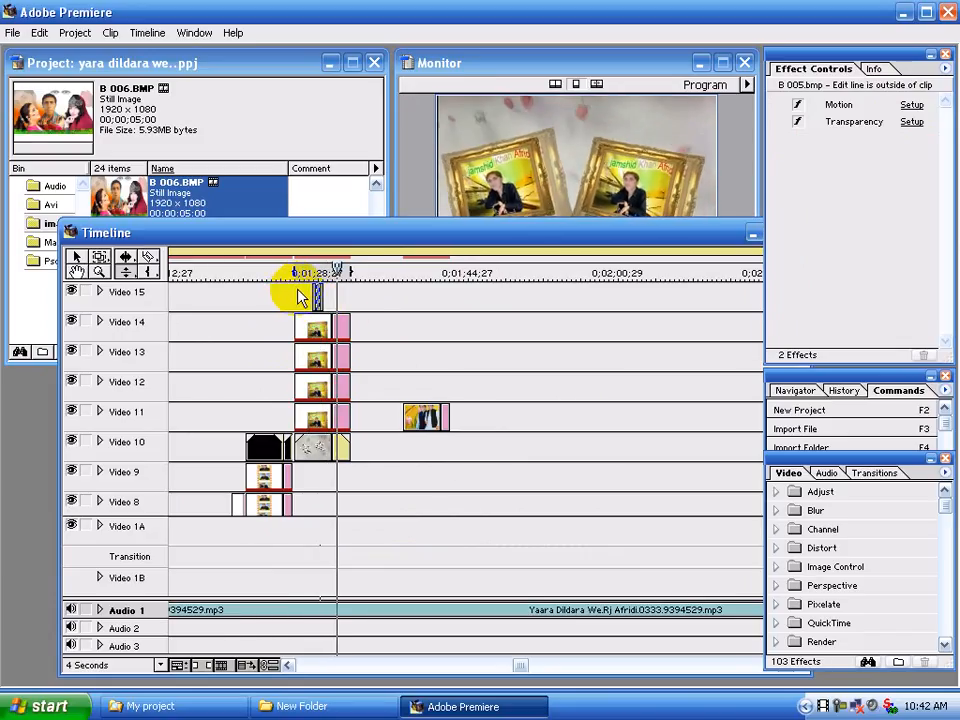
pyautogui.click(297, 270)
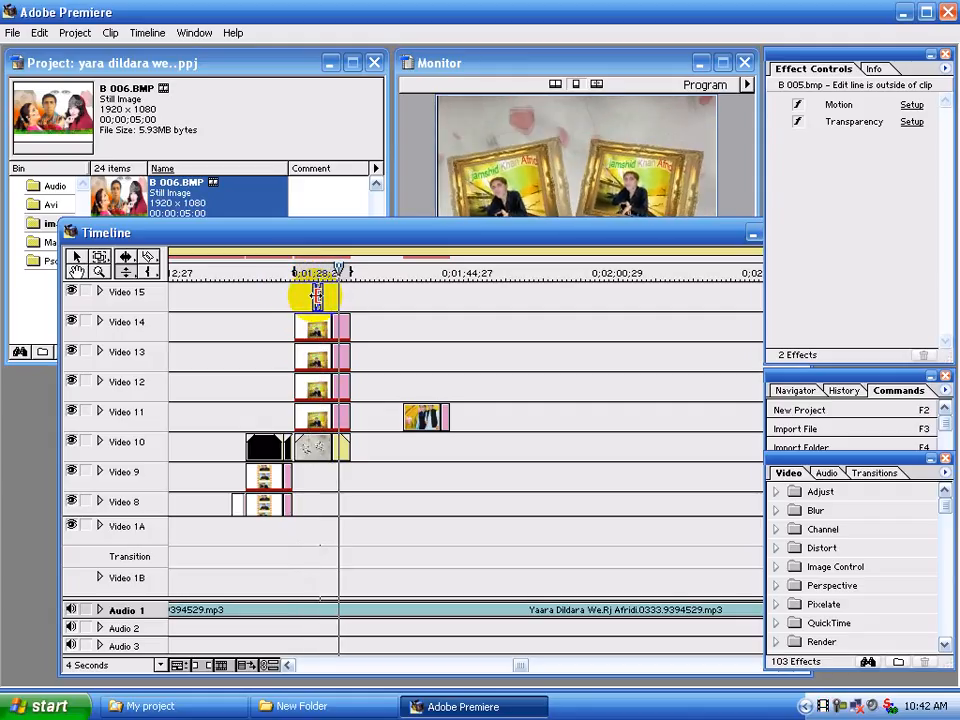
# In the B 004.bmp clip's motion settings, move the end point to -31, 22, preview the motion and apply it
pyautogui.click(315, 297)
pyautogui.click(908, 106)
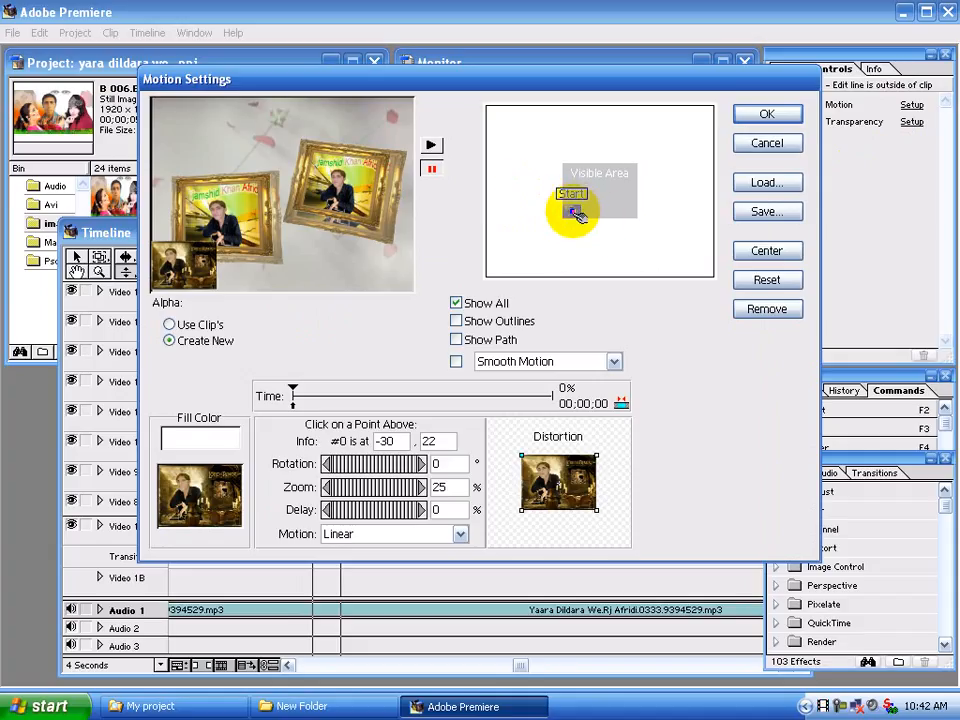
pyautogui.click(576, 212)
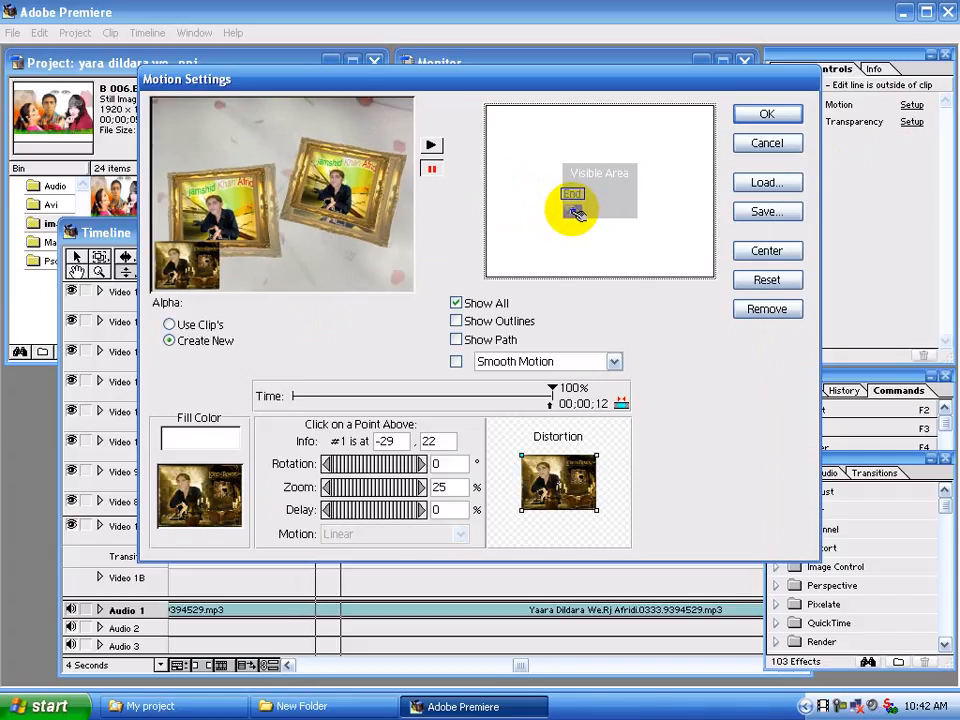
pyautogui.press('Left')
pyautogui.press('Left')
pyautogui.press('Left')
pyautogui.press('Left')
pyautogui.press('Right')
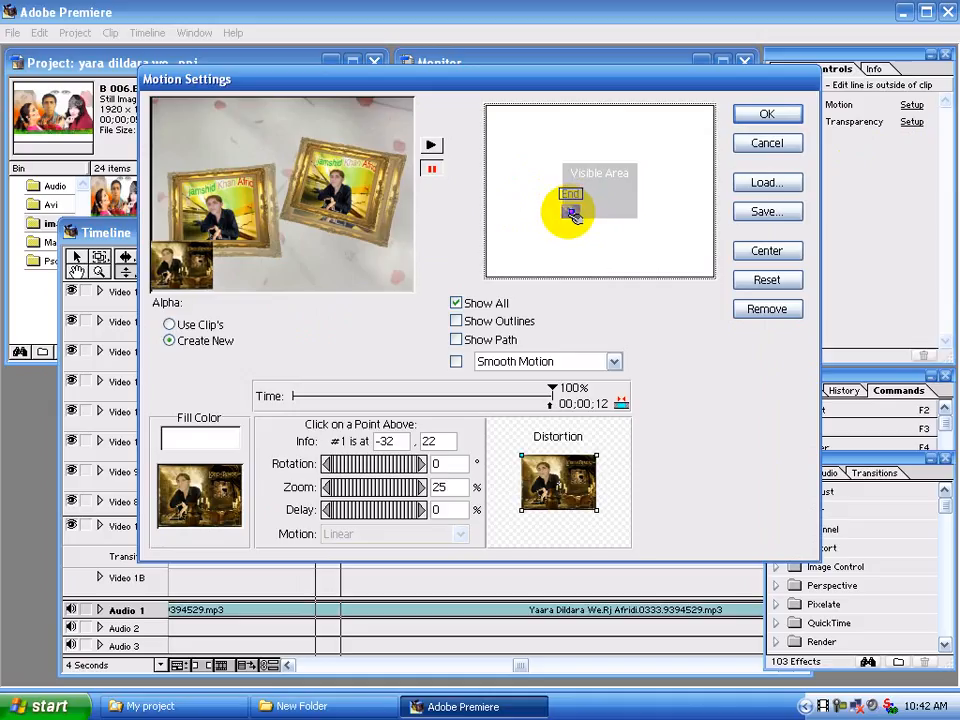
pyautogui.press('Right')
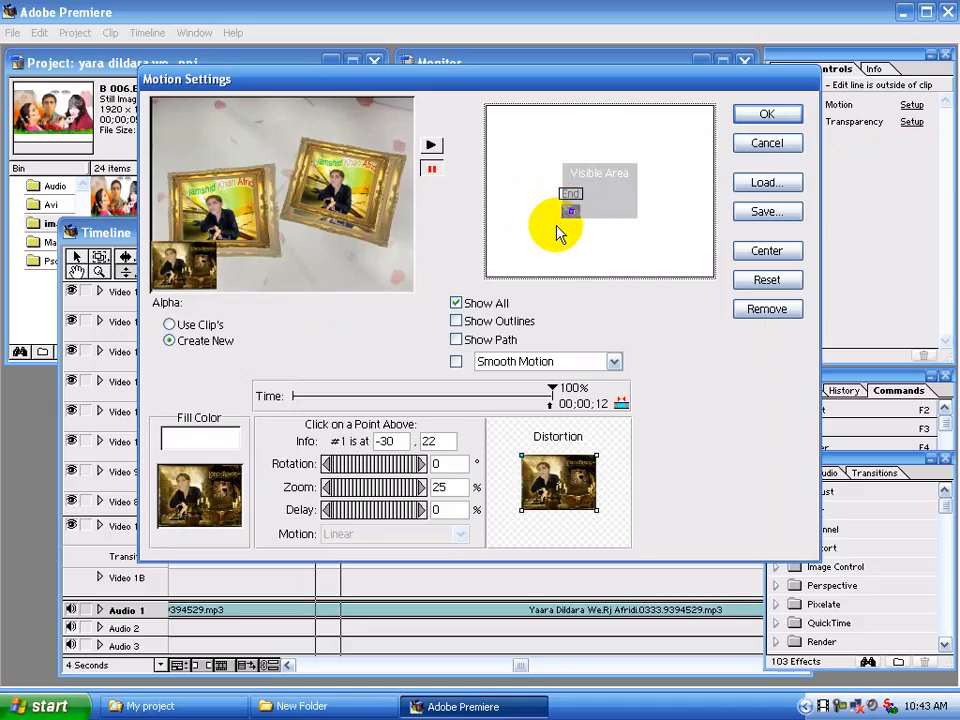
pyautogui.press('Left')
pyautogui.click(433, 146)
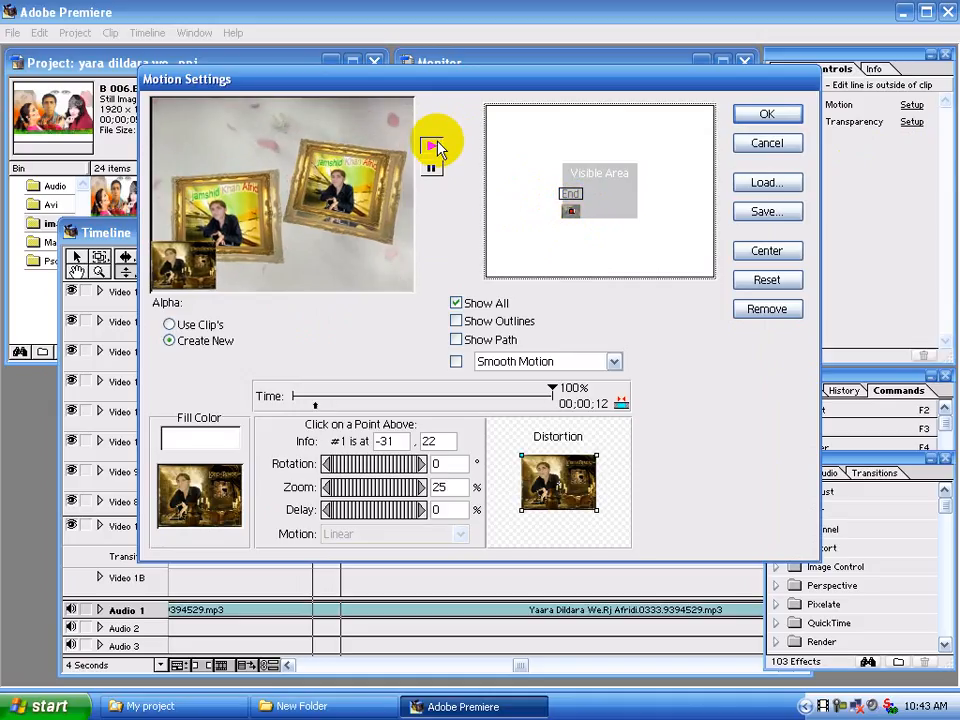
pyautogui.click(764, 116)
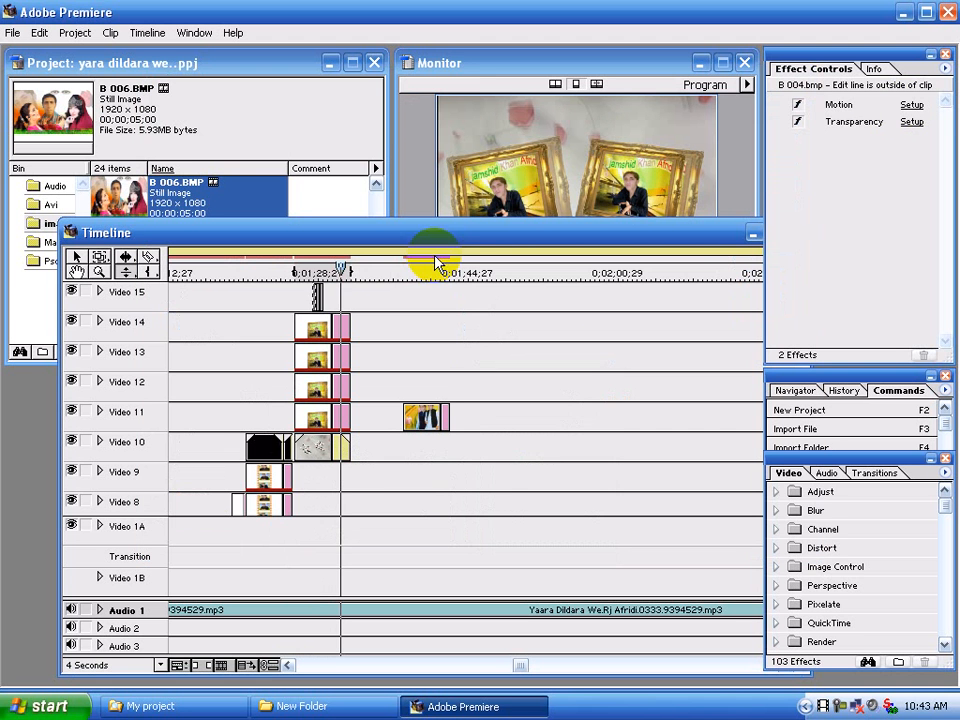
# In the motion settings of the B 005.bmp clip on Video 15, move the end point to -30, 4 and apply it
pyautogui.click(318, 297)
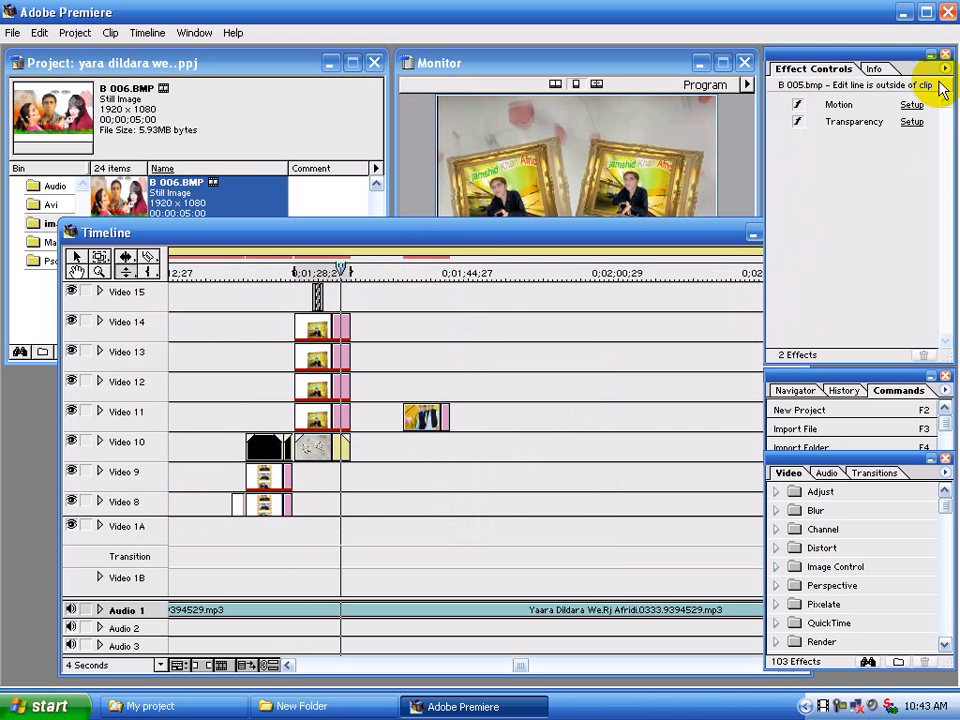
pyautogui.click(911, 105)
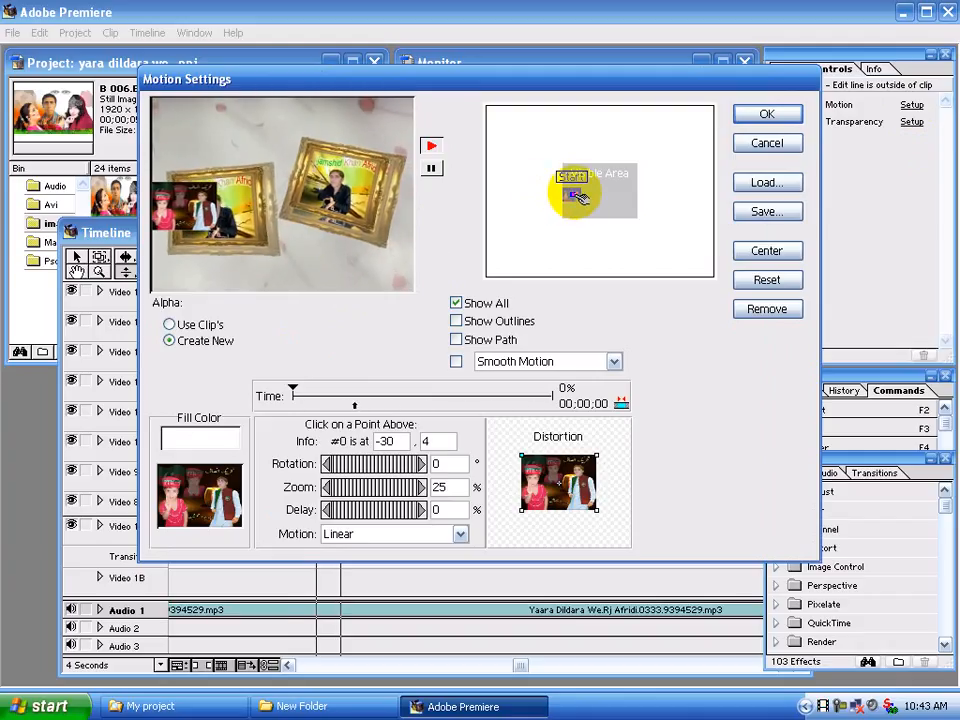
pyautogui.click(578, 196)
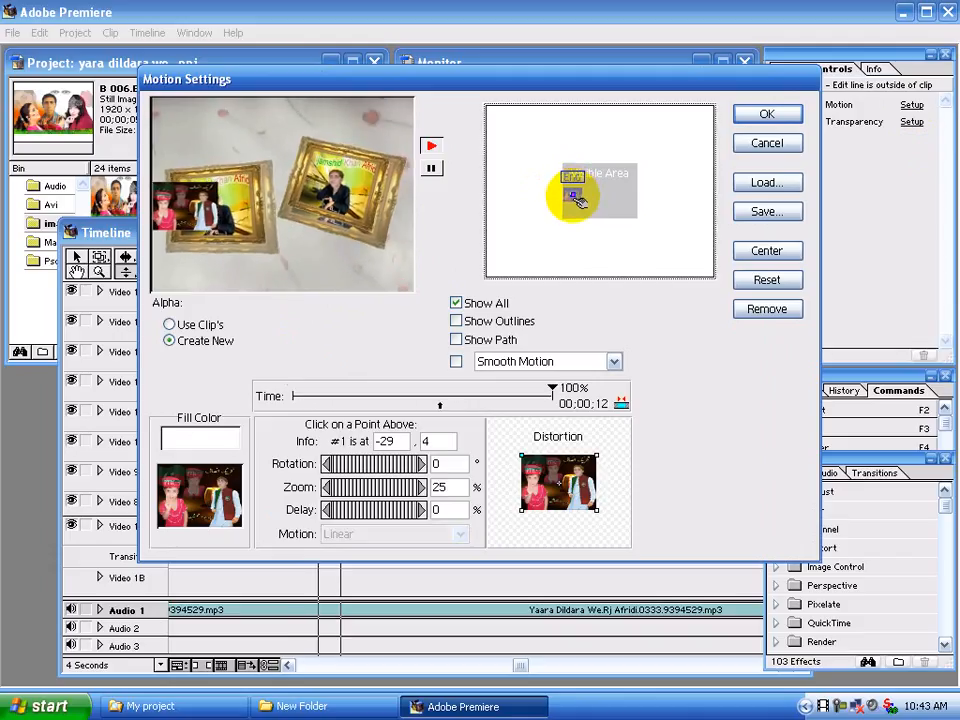
pyautogui.moveTo(572, 195); pyautogui.dragTo(571, 207)
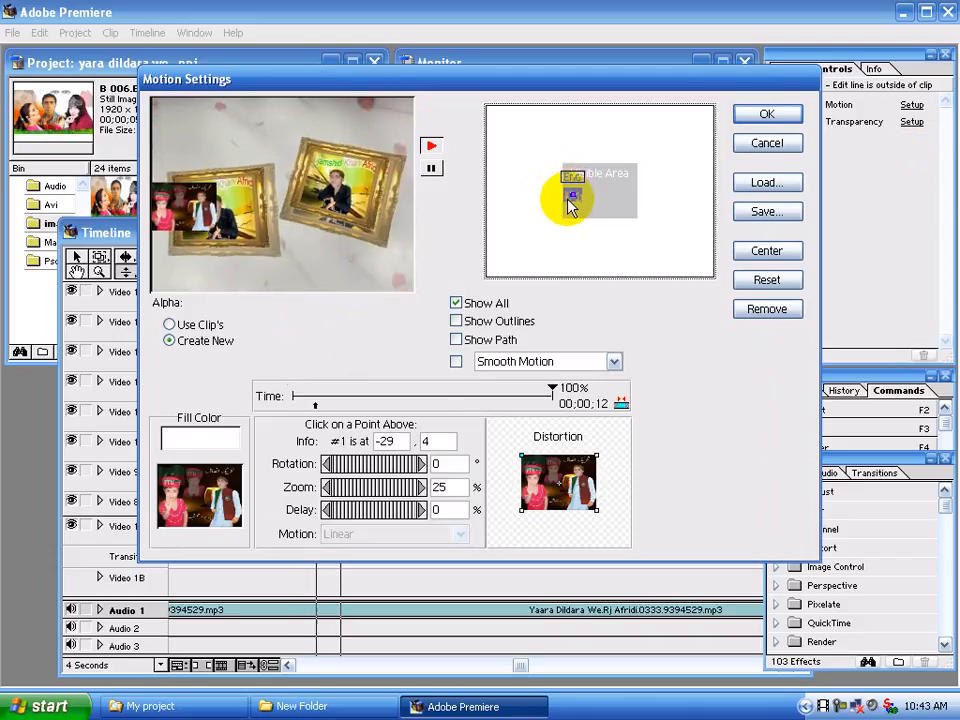
pyautogui.press('Left')
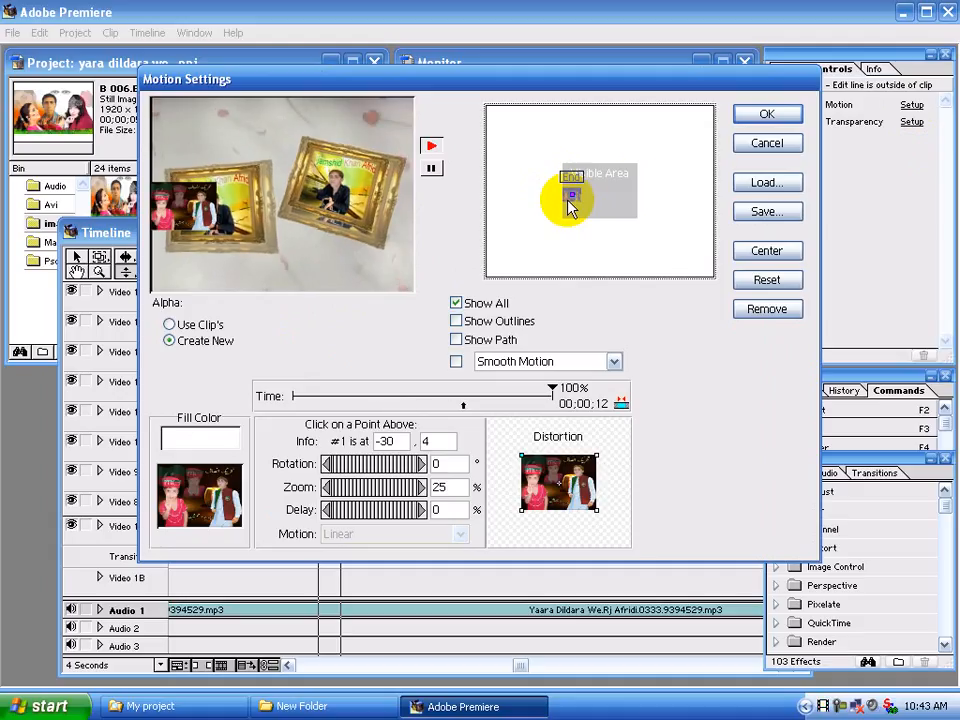
pyautogui.press('Return')
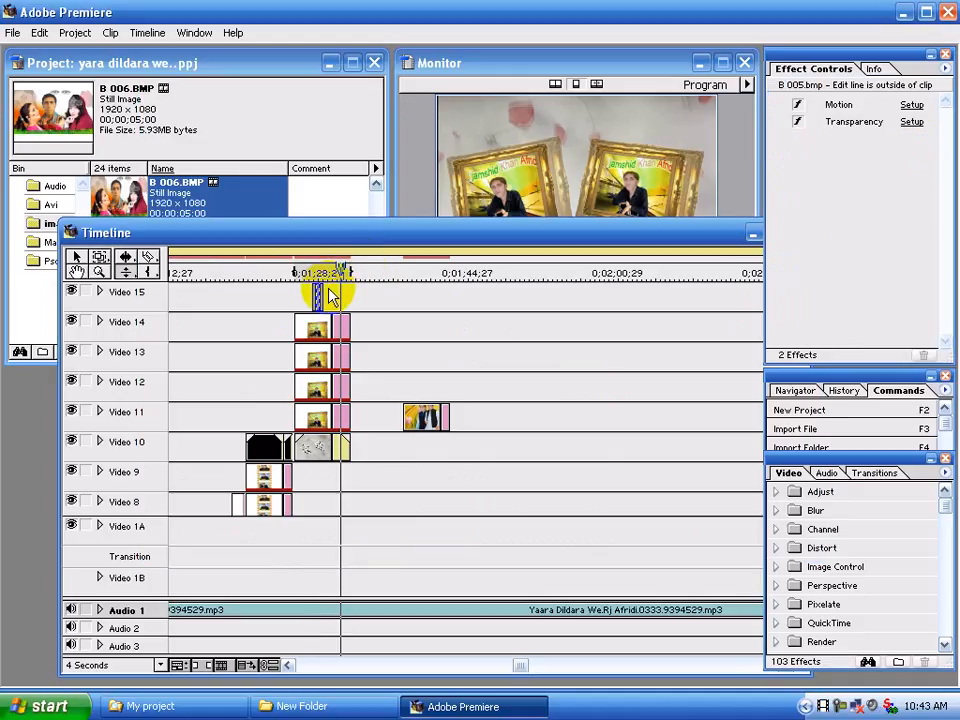
# In the B 006.BMP clip's motion settings, set the end point at -30, -17, apply it and replay the section
pyautogui.click(910, 105)
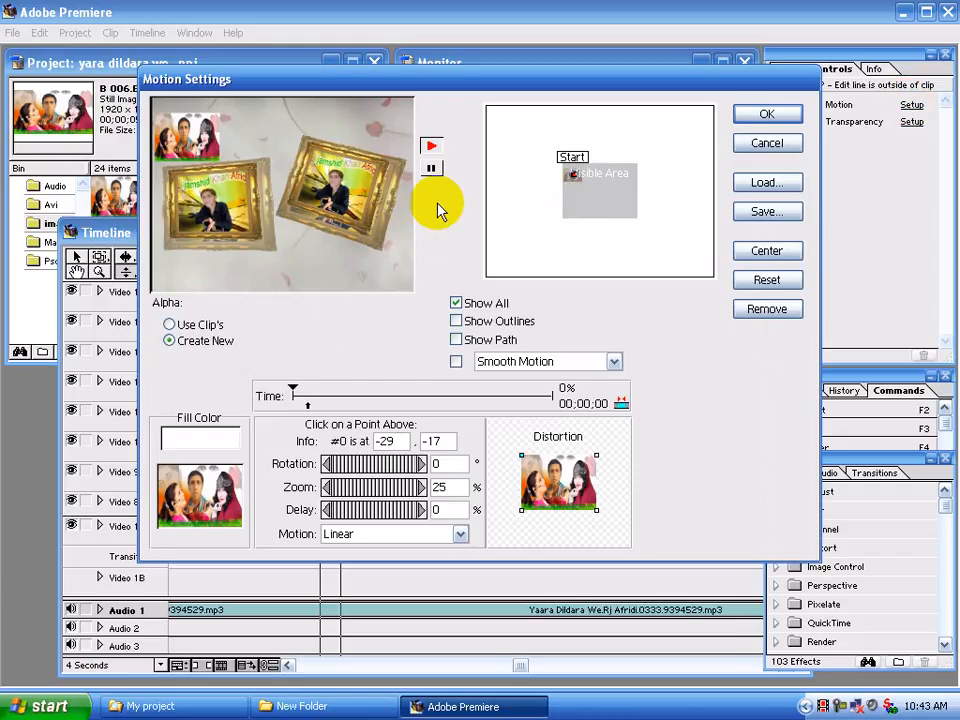
pyautogui.click(576, 175)
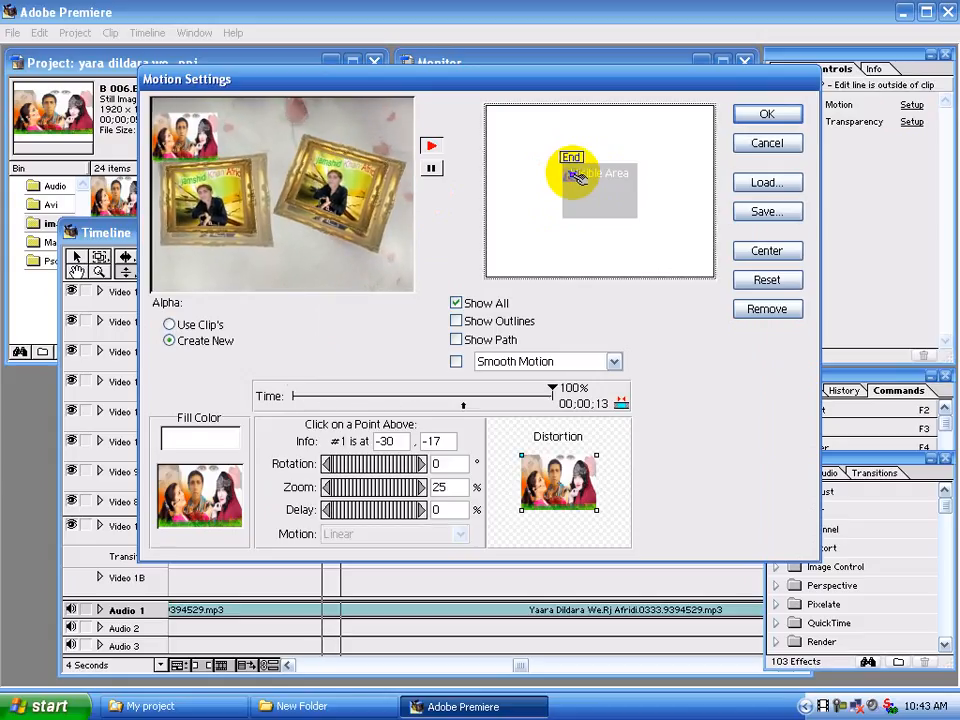
pyautogui.click(780, 116)
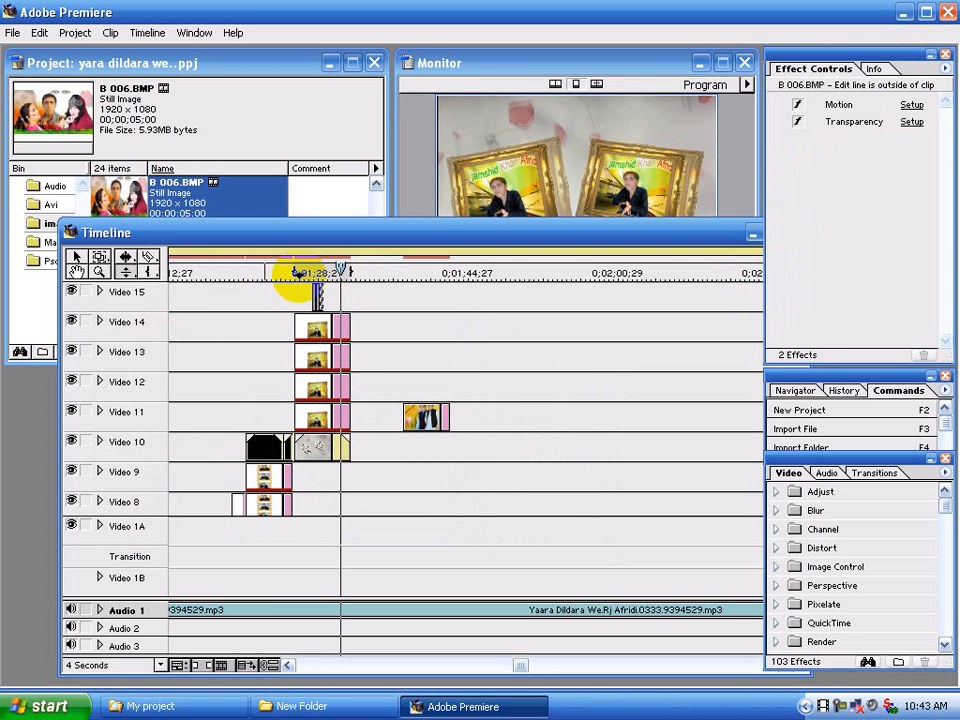
pyautogui.click(302, 270)
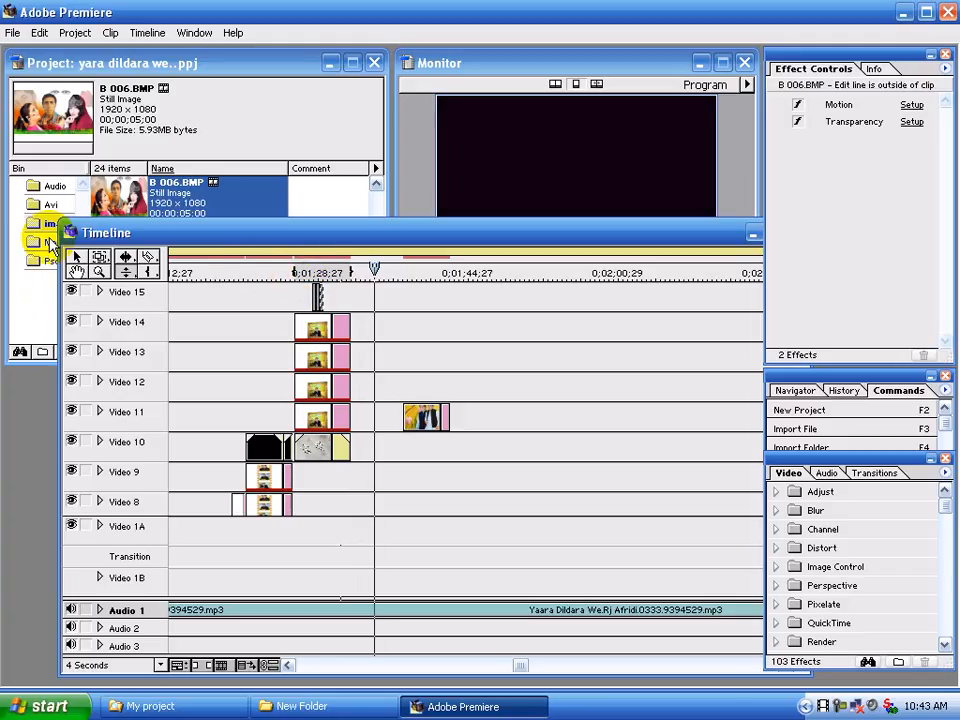
# Place Rj Afridi-White.bmp from the material bin on Video 15 directly before the overlay clips and trim its start to 00;01;27;28
pyautogui.click(48, 242)
pyautogui.moveTo(134, 268); pyautogui.dragTo(286, 300)
pyautogui.click(418, 308)
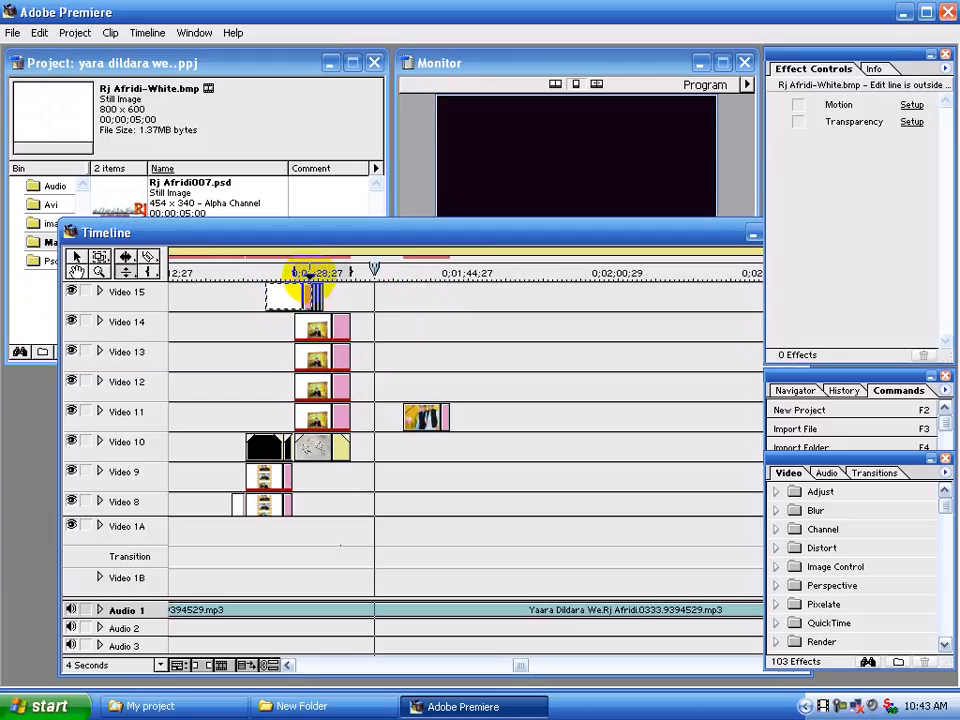
pyautogui.click(310, 272)
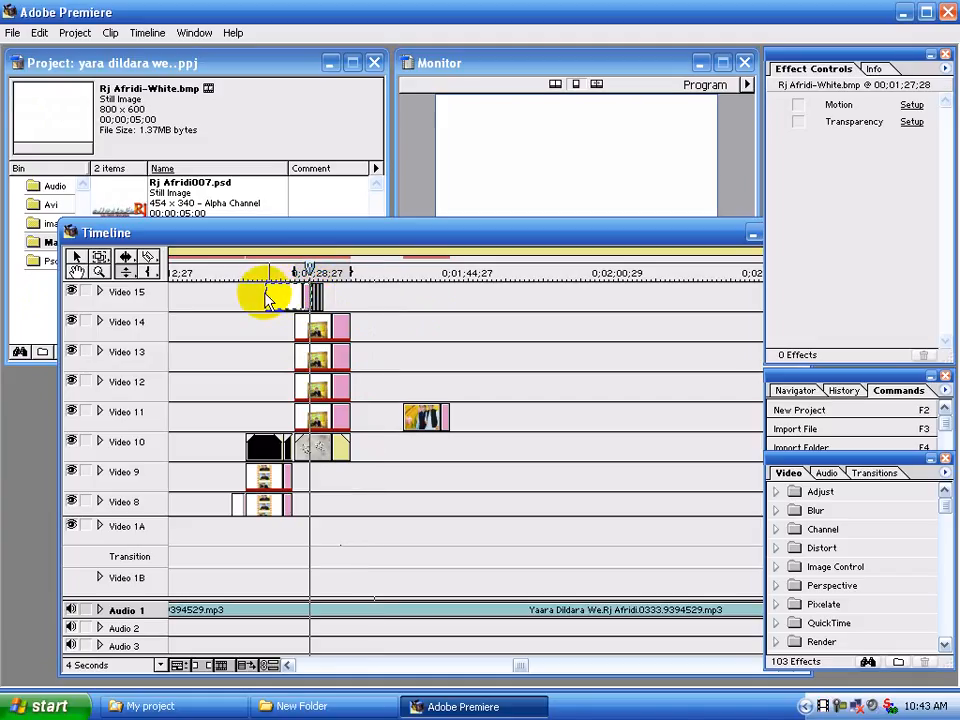
pyautogui.moveTo(280, 291); pyautogui.dragTo(312, 296)
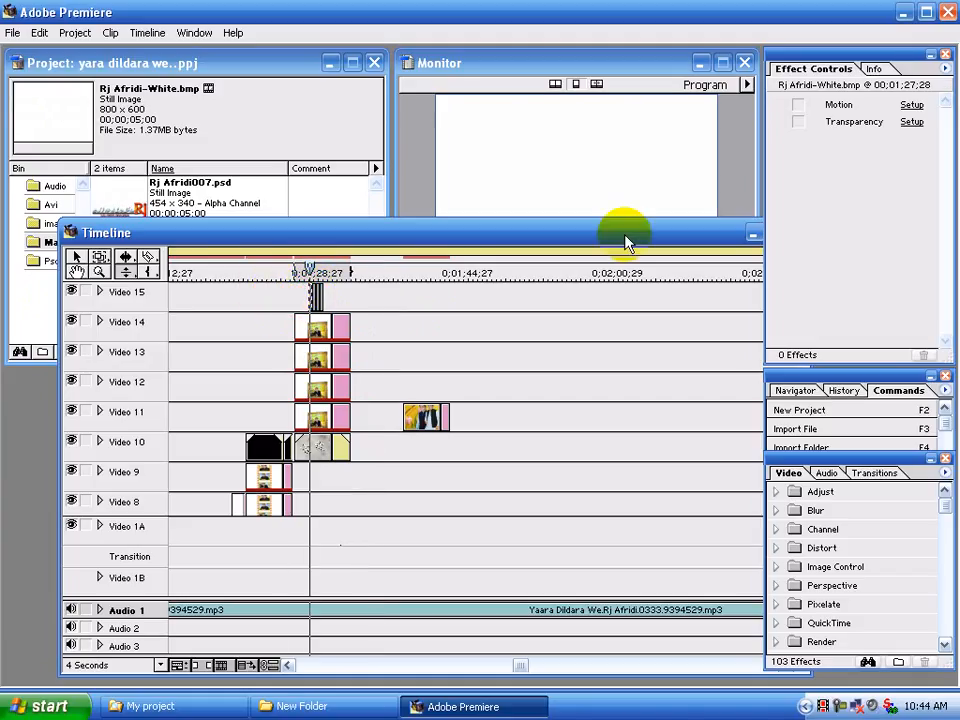
# Set the Rj Afridi-White.bmp clip's transparency key type to Alpha Channel and replay the section
pyautogui.click(909, 120)
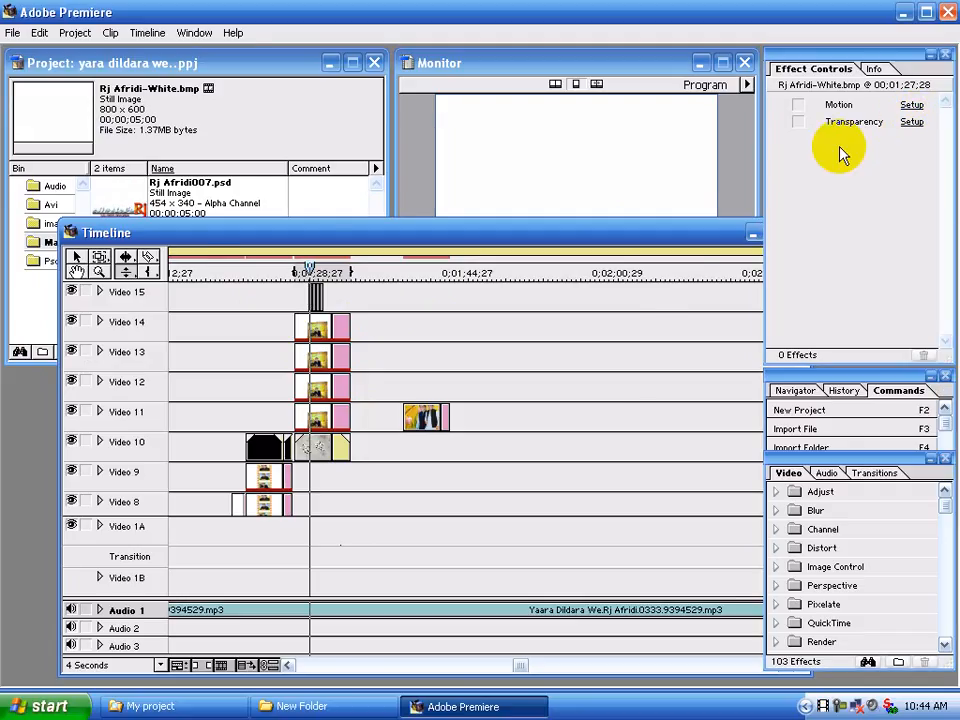
pyautogui.click(433, 286)
pyautogui.click(430, 350)
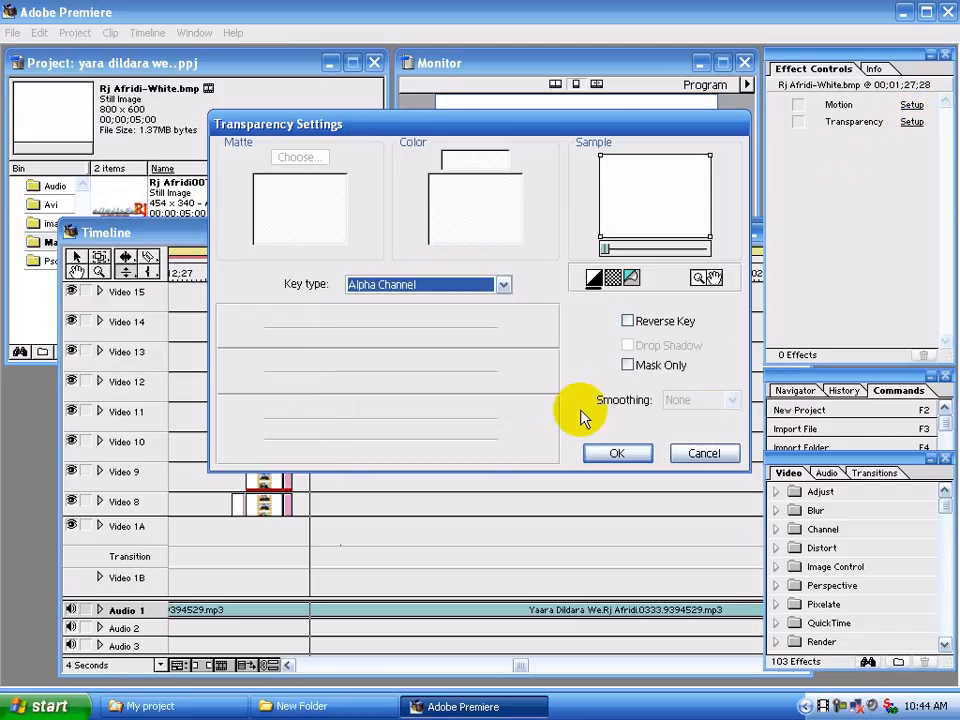
pyautogui.click(596, 454)
pyautogui.click(290, 271)
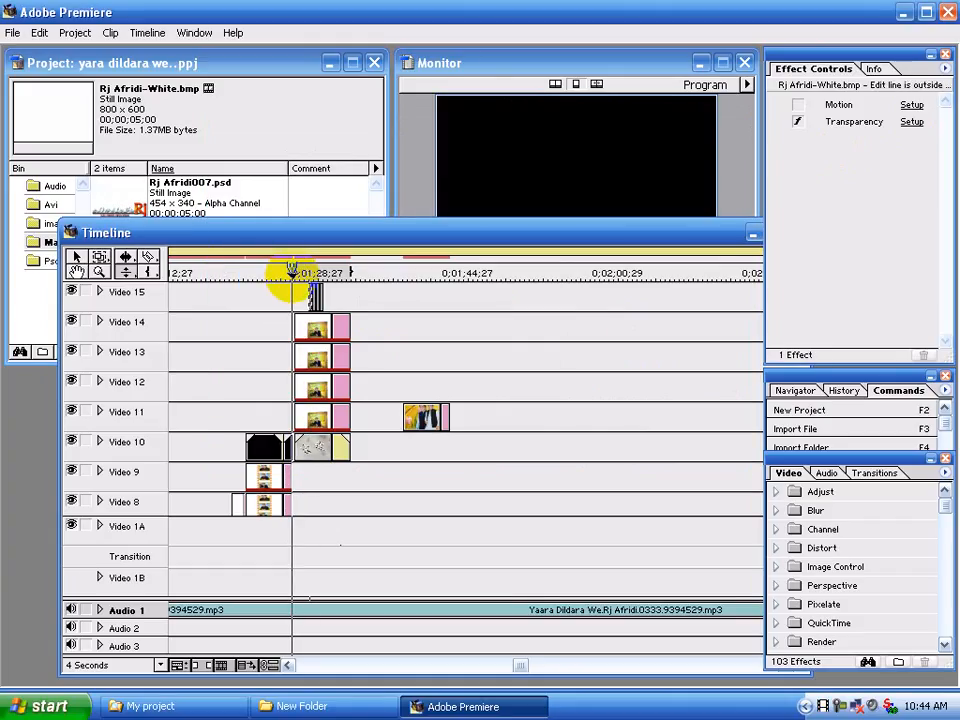
pyautogui.moveTo(291, 271); pyautogui.dragTo(317, 272)
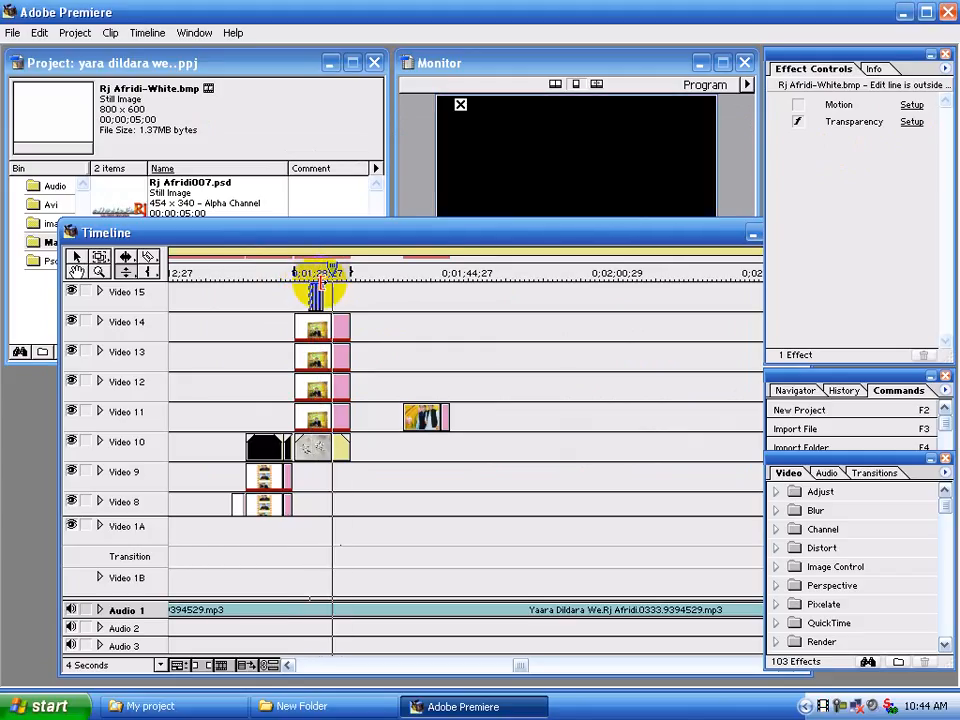
# At a 1 Second timeline scale, lower the opacity of the Rj Afridi-White.bmp clip on Video 15 and shorten it by trimming its start
pyautogui.click(100, 291)
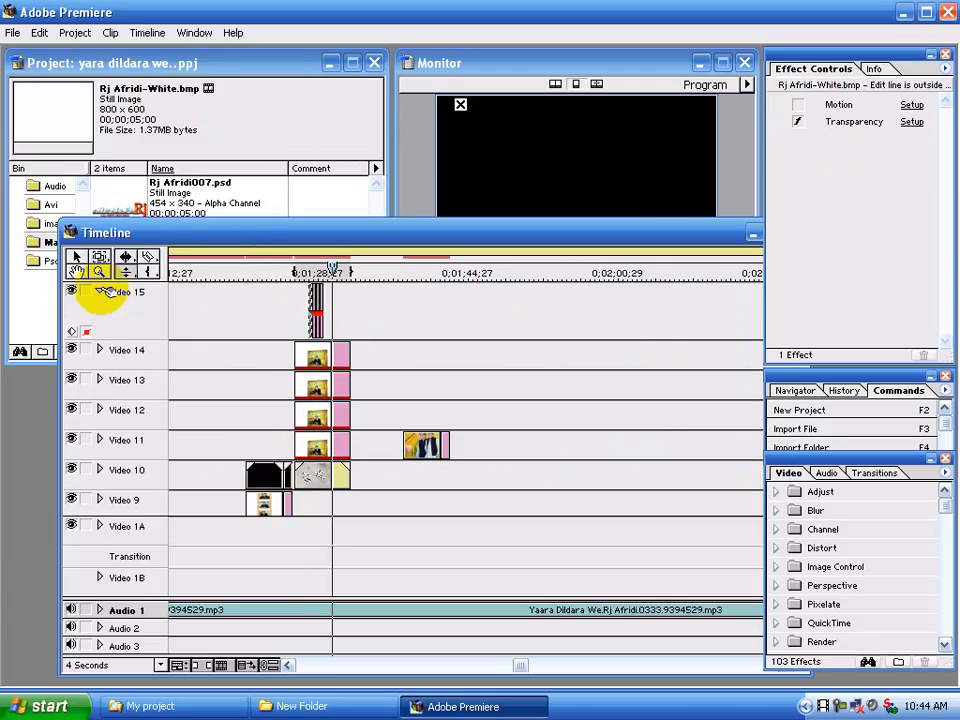
pyautogui.click(132, 657)
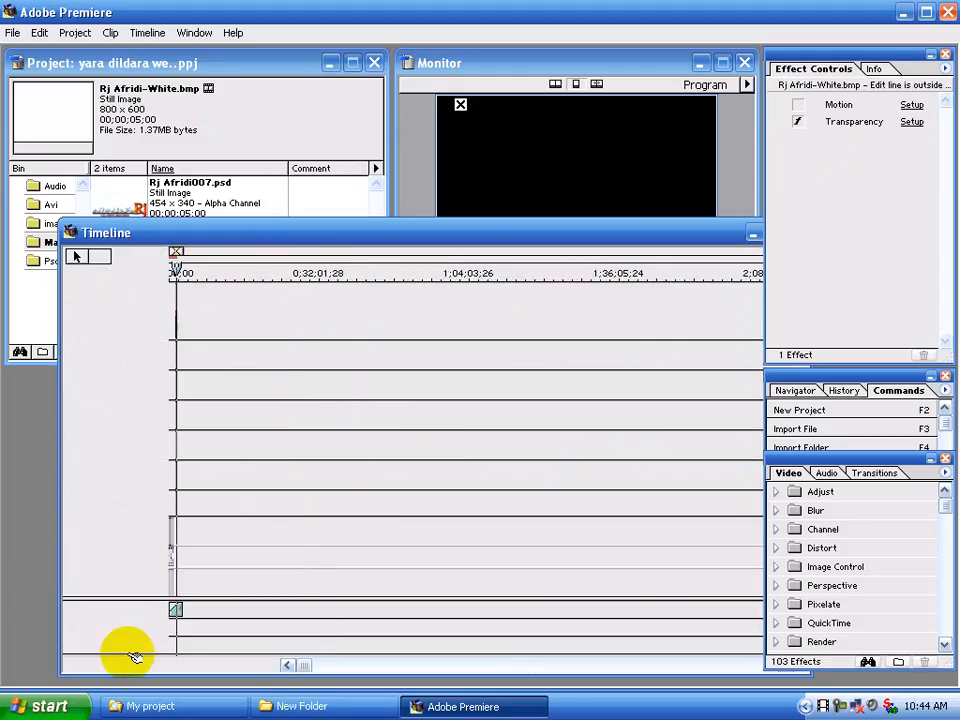
pyautogui.click(121, 667)
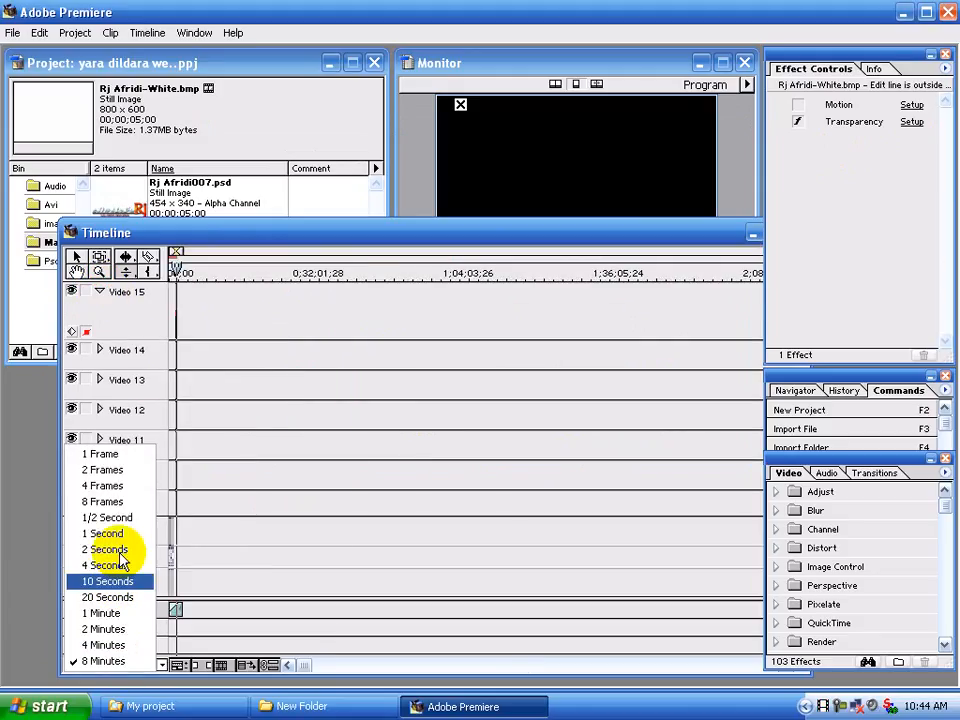
pyautogui.click(124, 535)
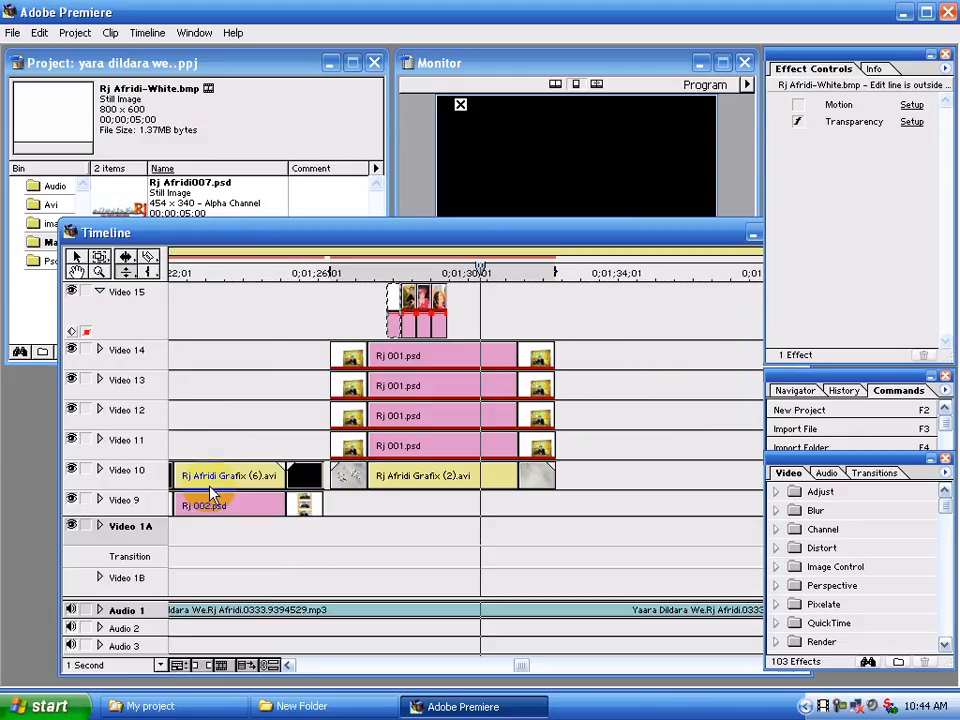
pyautogui.click(299, 299)
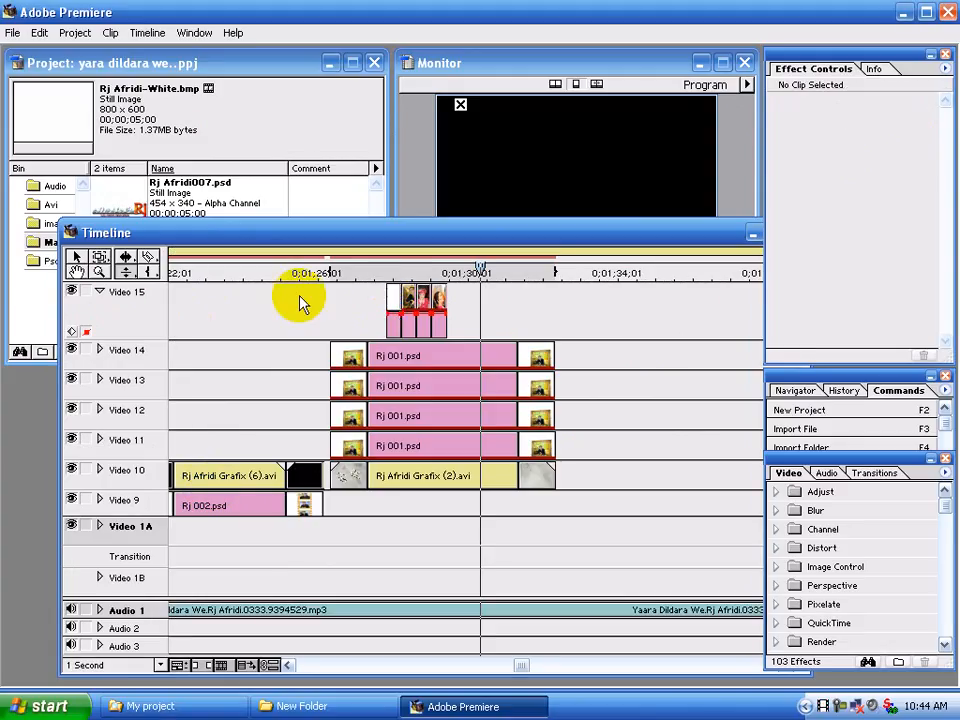
pyautogui.moveTo(394, 314); pyautogui.dragTo(393, 323)
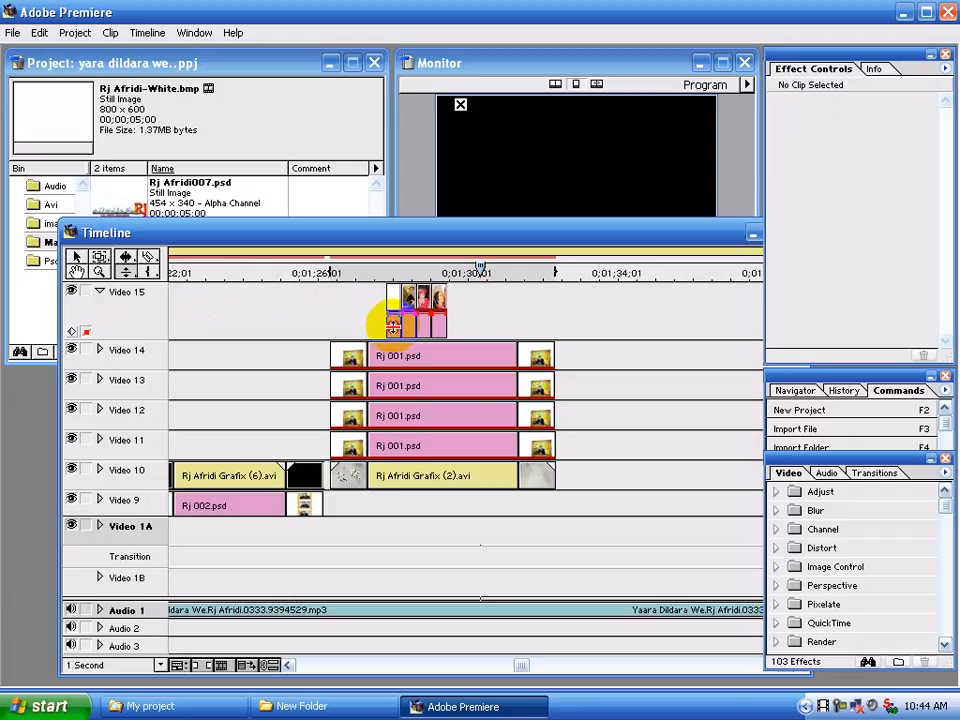
pyautogui.moveTo(393, 327); pyautogui.dragTo(398, 300)
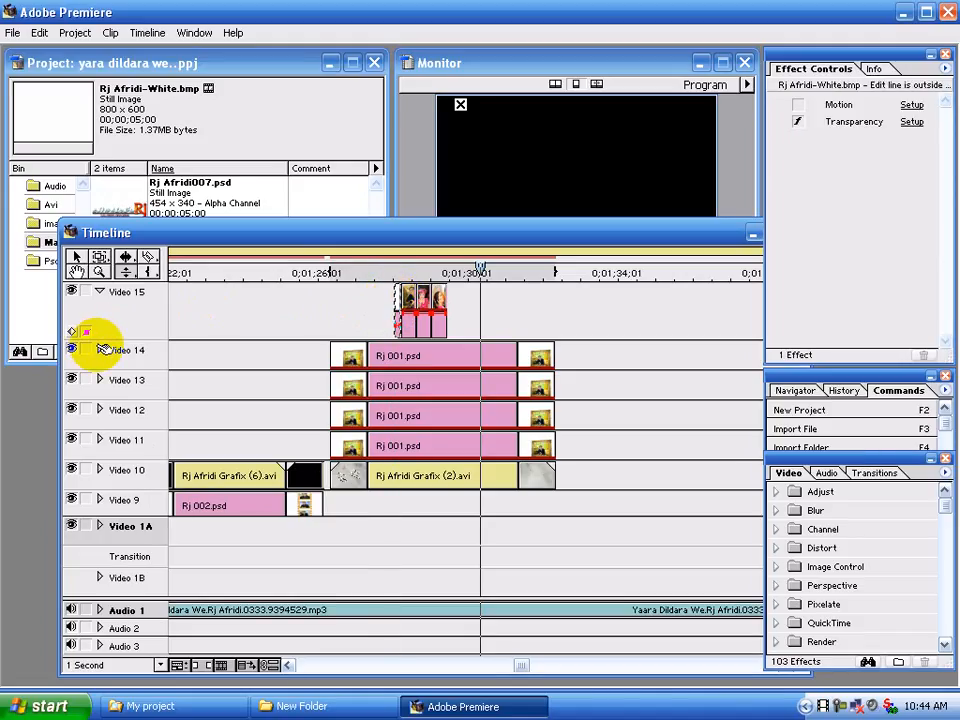
pyautogui.click(99, 291)
# Replay the framed-photo section to check the shortened, fainter white clip before the Video 15 overlays
pyautogui.click(384, 270)
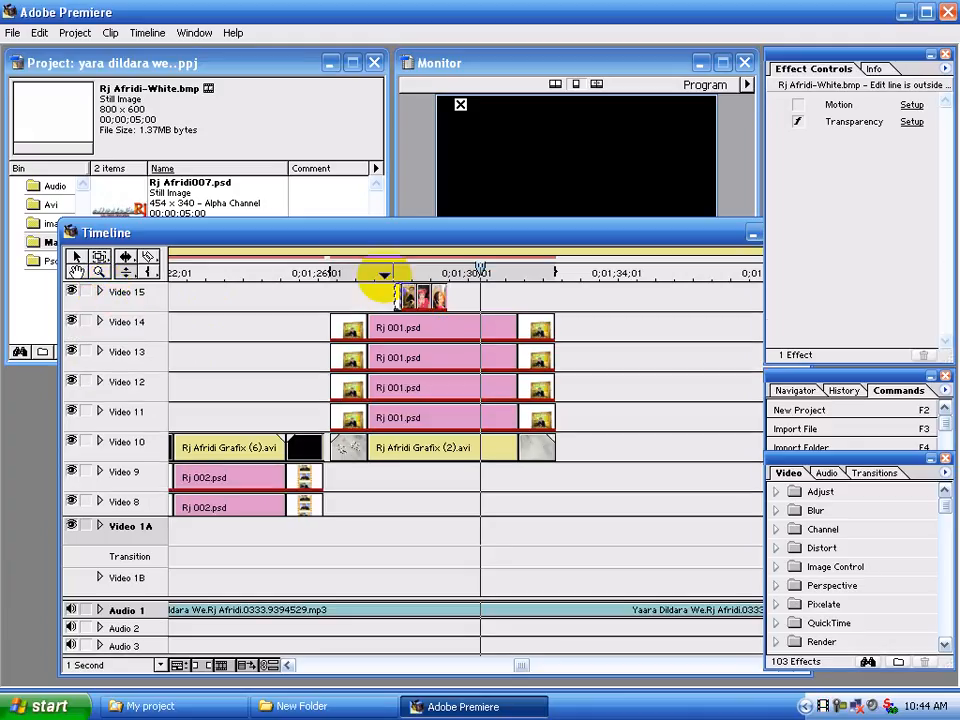
pyautogui.moveTo(383, 270); pyautogui.dragTo(388, 270)
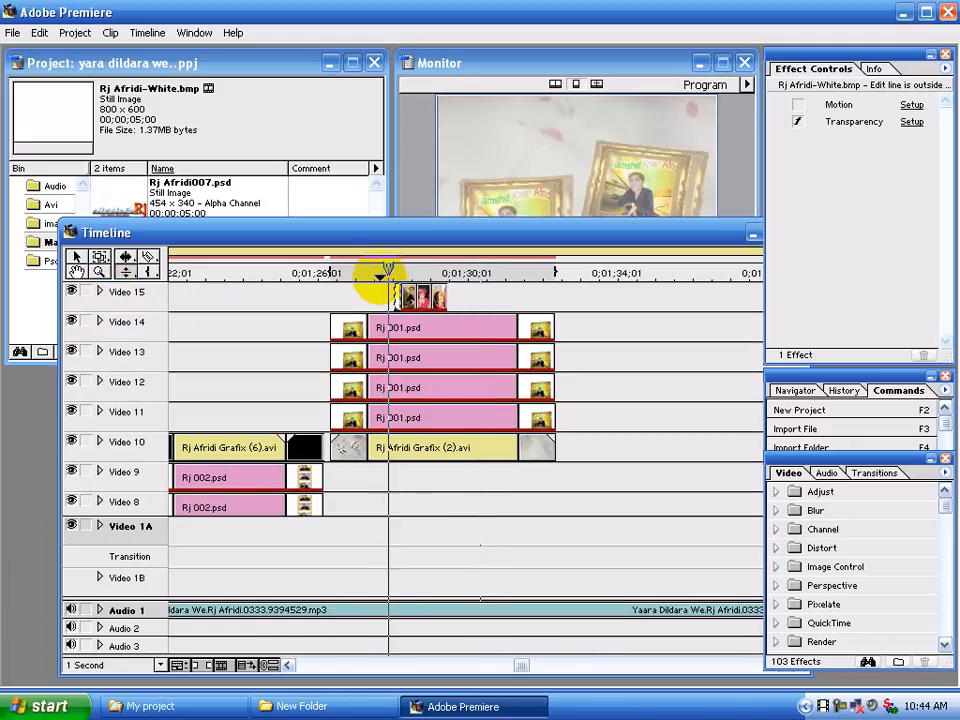
pyautogui.press('space')
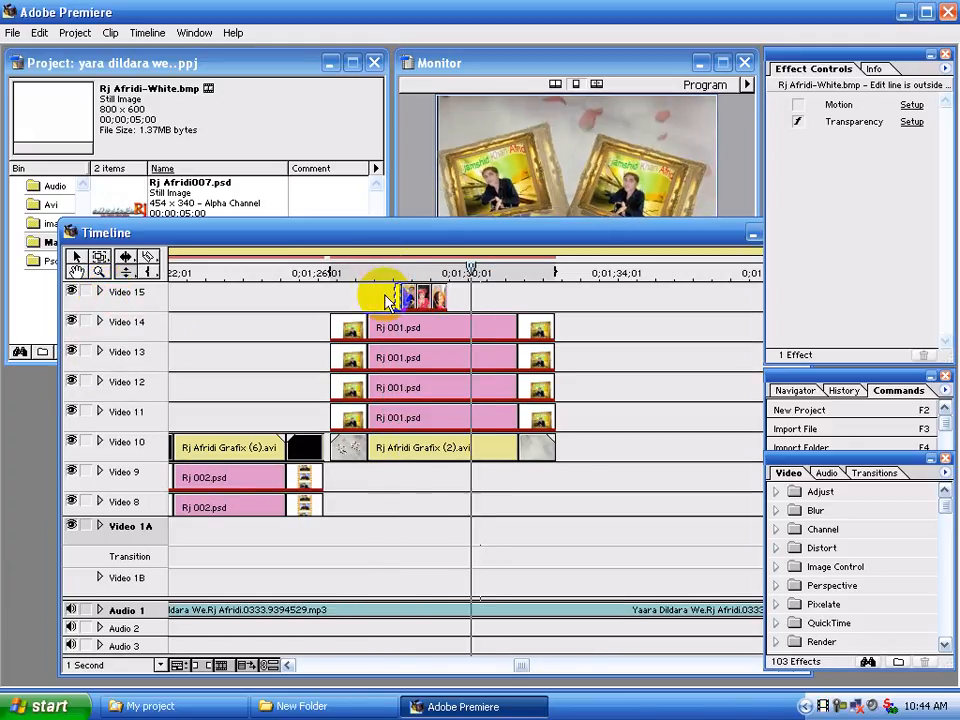
pyautogui.click(388, 270)
pyautogui.moveTo(448, 237); pyautogui.dragTo(427, 357)
pyautogui.press('space')
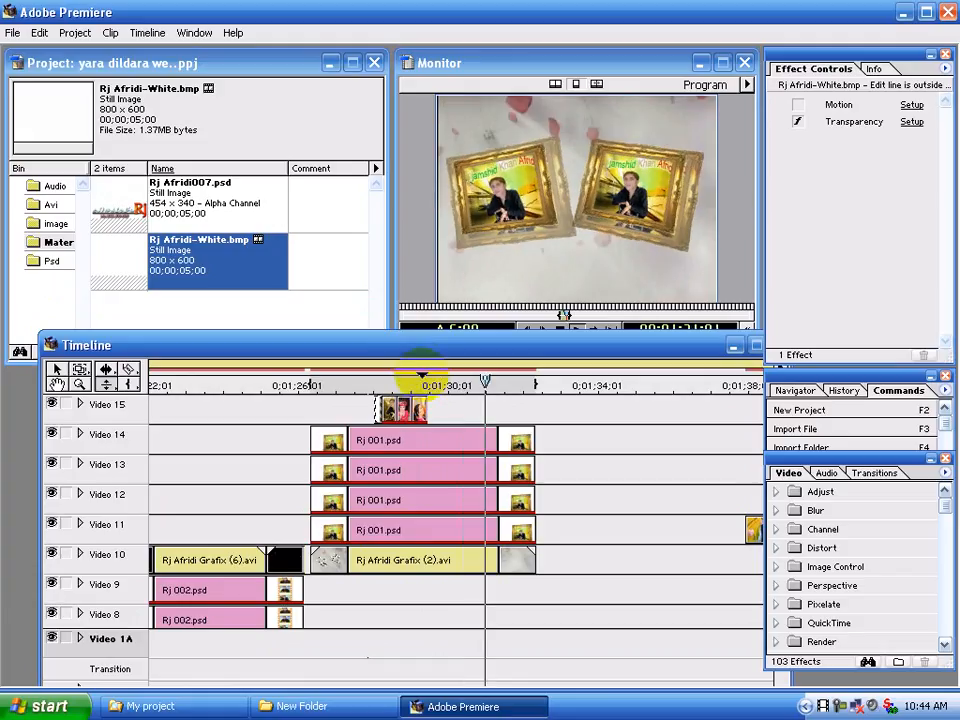
pyautogui.click(435, 386)
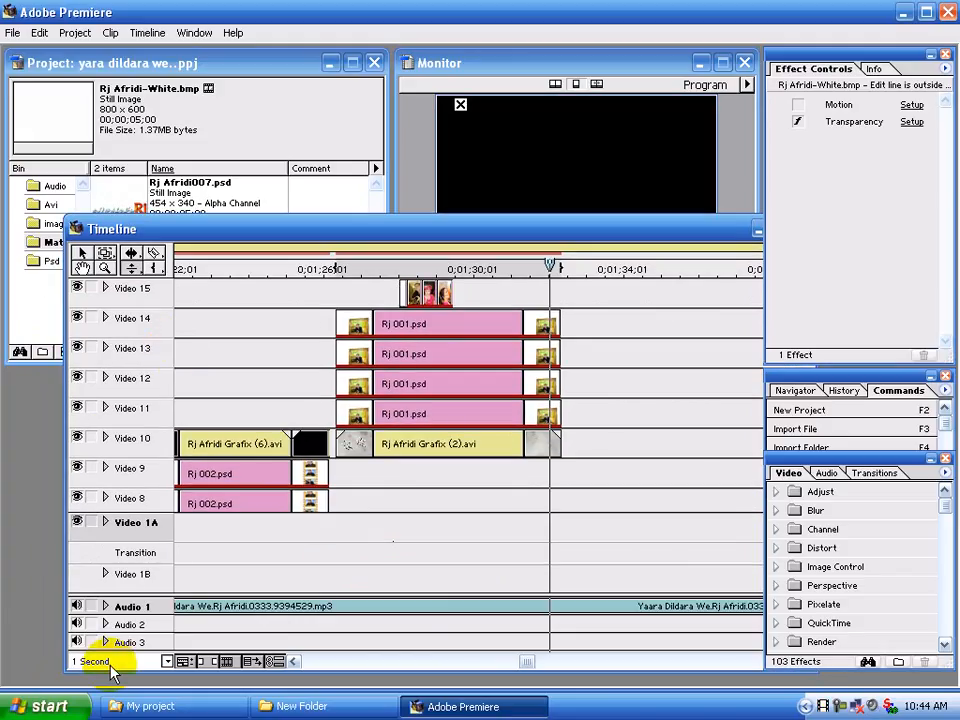
# Set the timeline scale back to 4 Seconds and play the framed-photo section from near its start
pyautogui.click(108, 665)
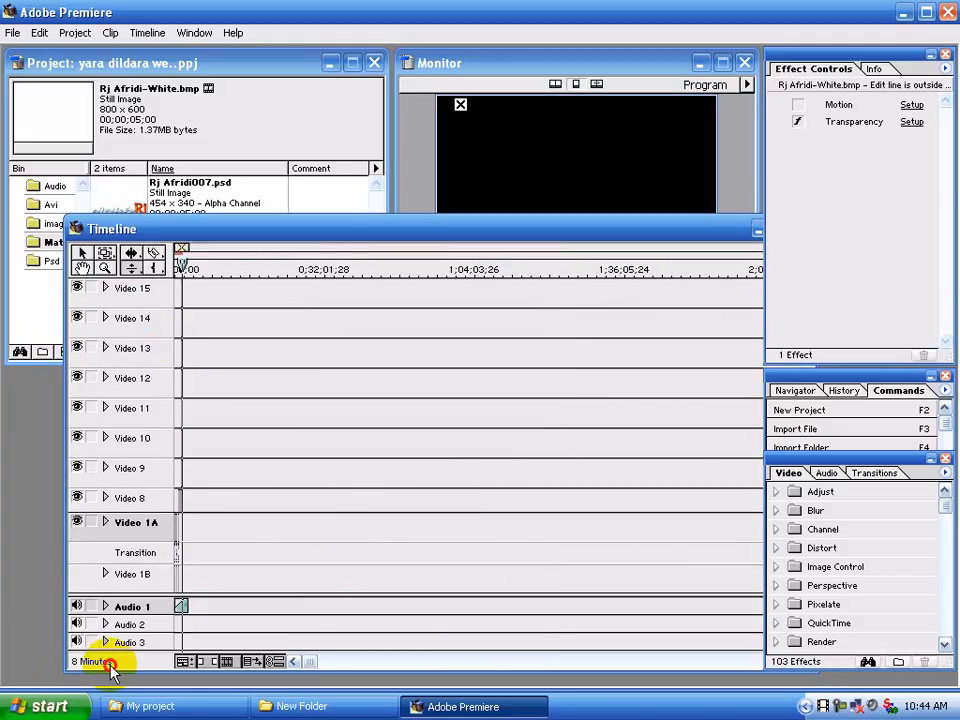
pyautogui.moveTo(113, 668); pyautogui.dragTo(122, 562)
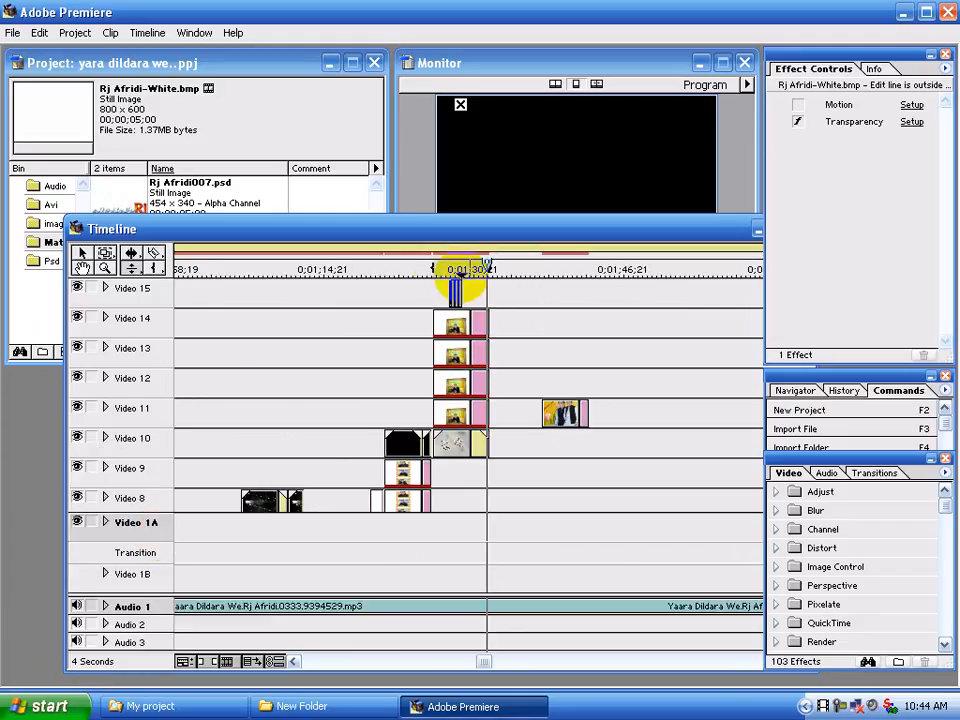
pyautogui.click(441, 264)
pyautogui.press('space')
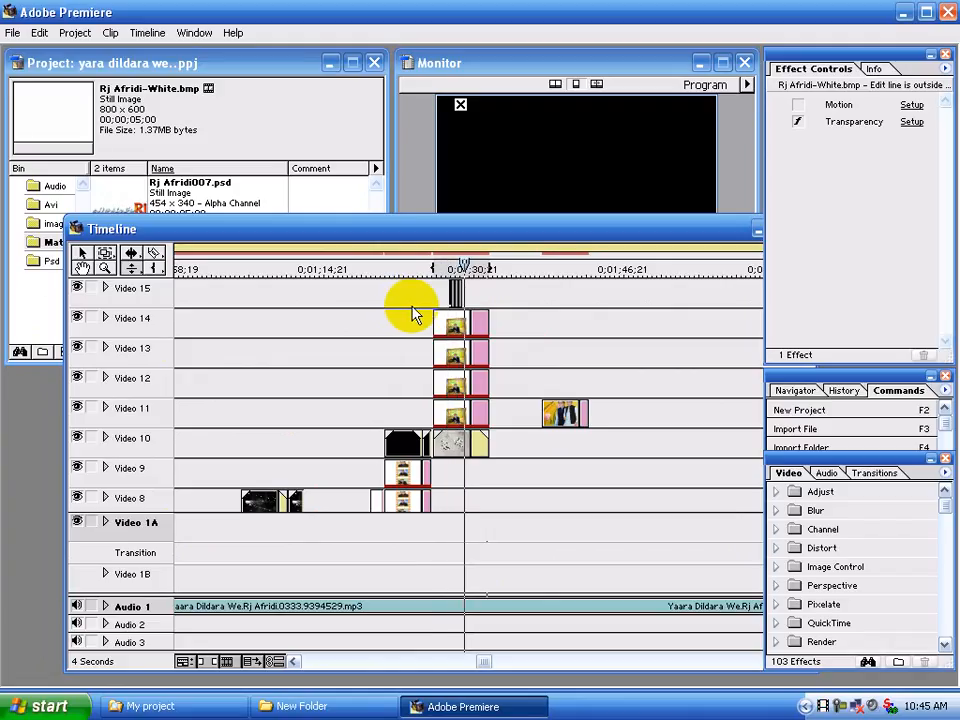
pyautogui.click(474, 268)
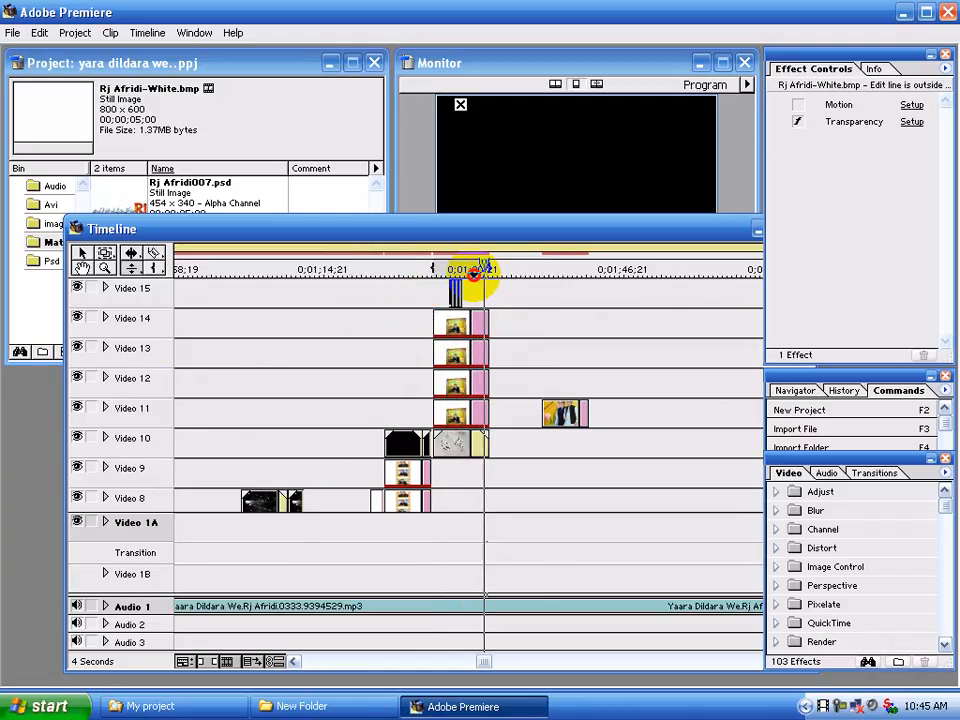
pyautogui.moveTo(125, 233); pyautogui.dragTo(109, 306)
pyautogui.click(52, 205)
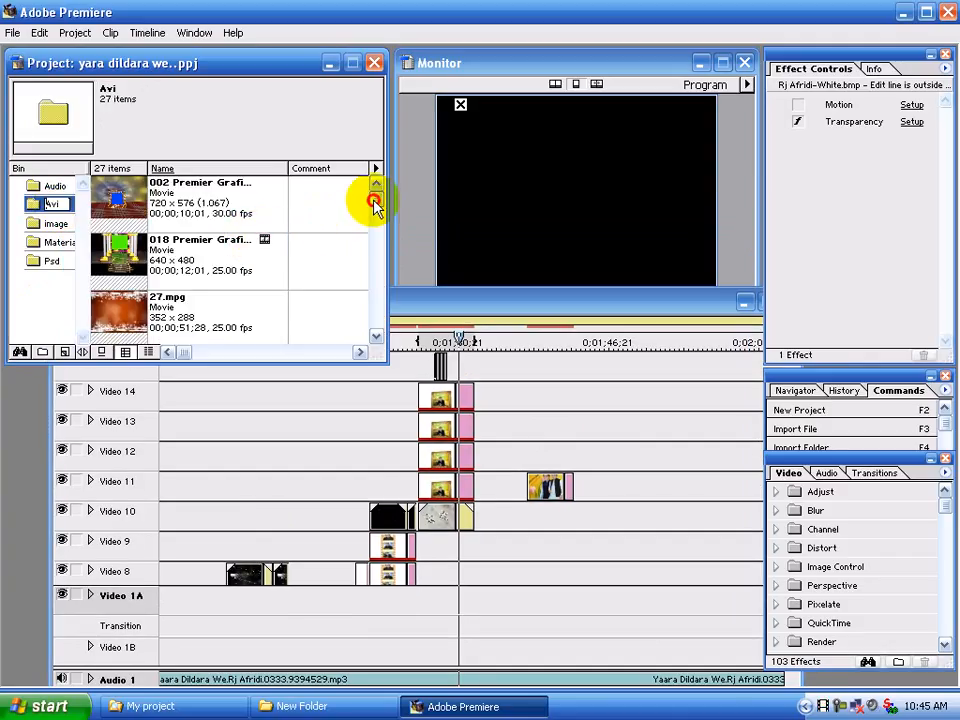
pyautogui.moveTo(374, 204); pyautogui.dragTo(379, 253)
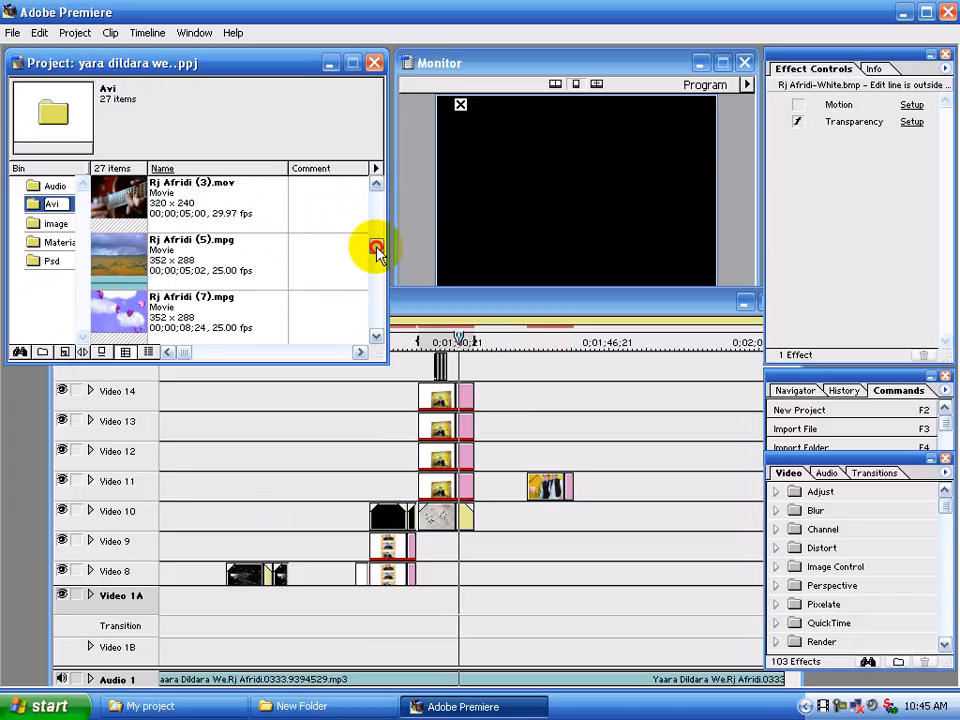
pyautogui.moveTo(115, 195); pyautogui.dragTo(505, 366)
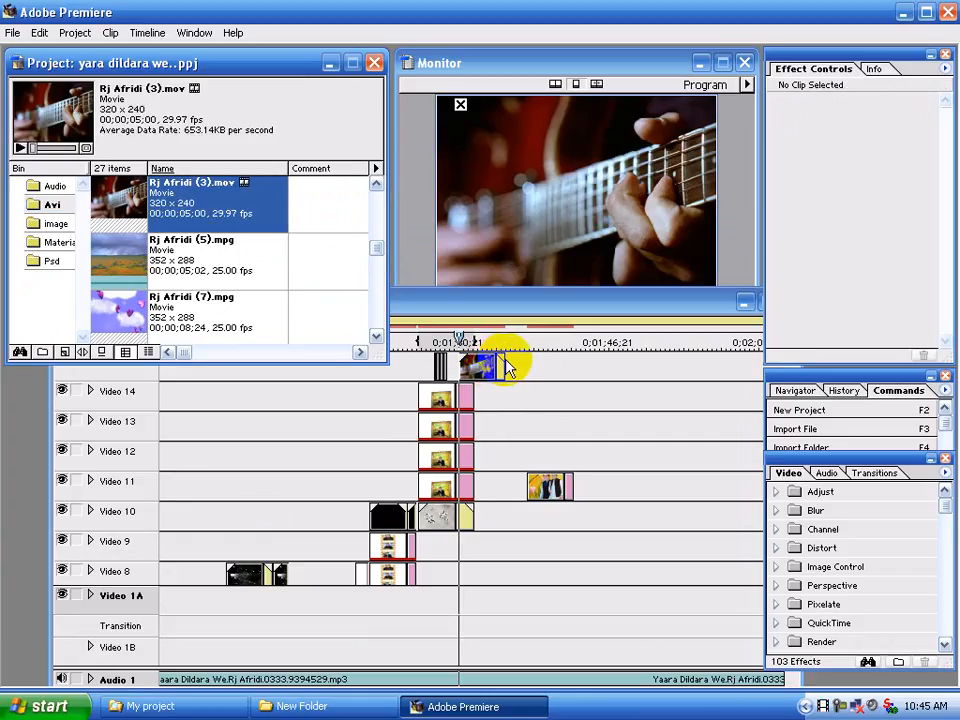
pyautogui.click(480, 364)
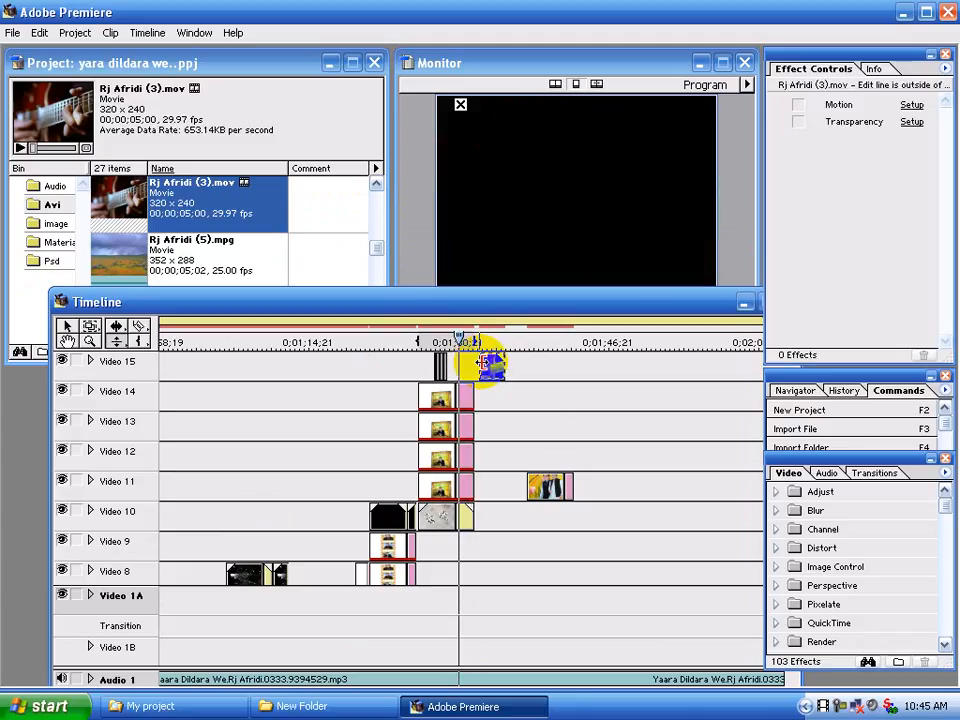
pyautogui.moveTo(493, 370); pyautogui.dragTo(471, 361)
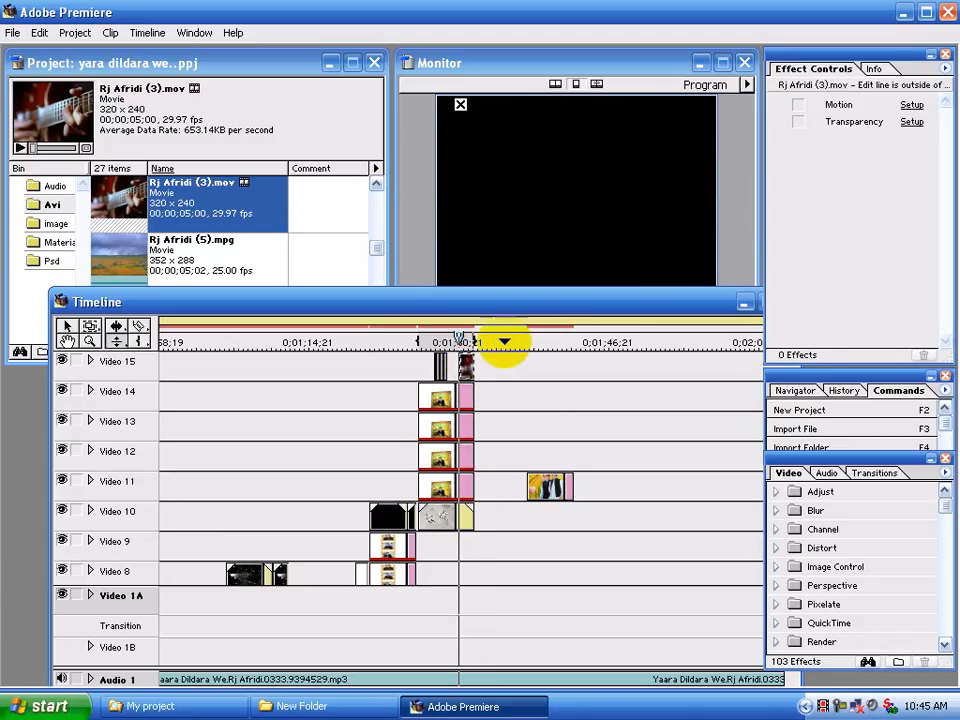
pyautogui.click(912, 123)
pyautogui.click(439, 284)
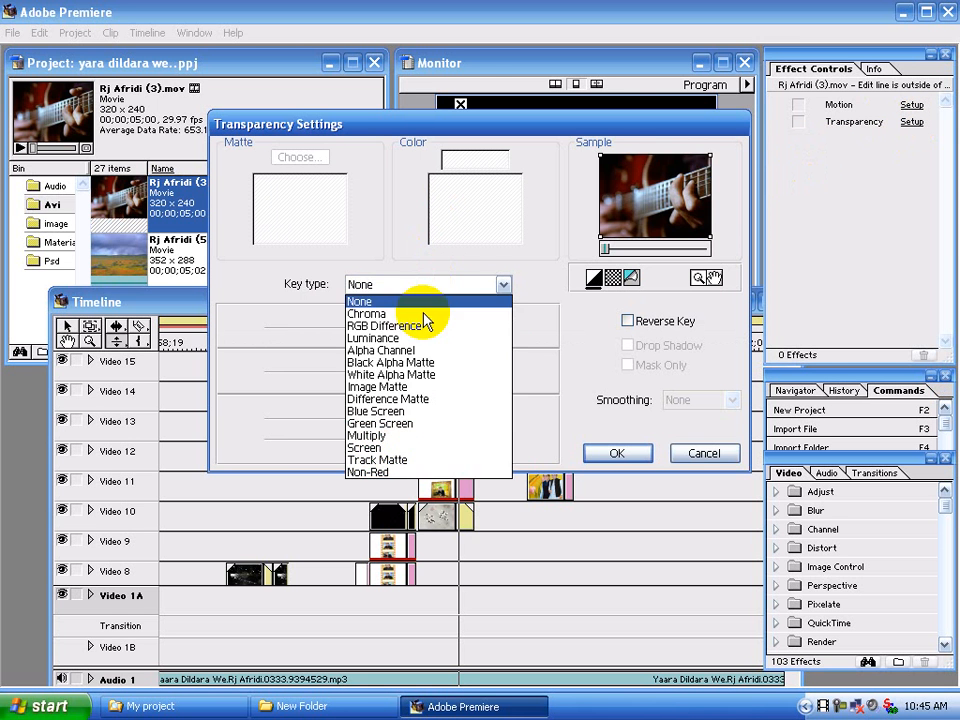
pyautogui.click(372, 447)
pyautogui.click(617, 452)
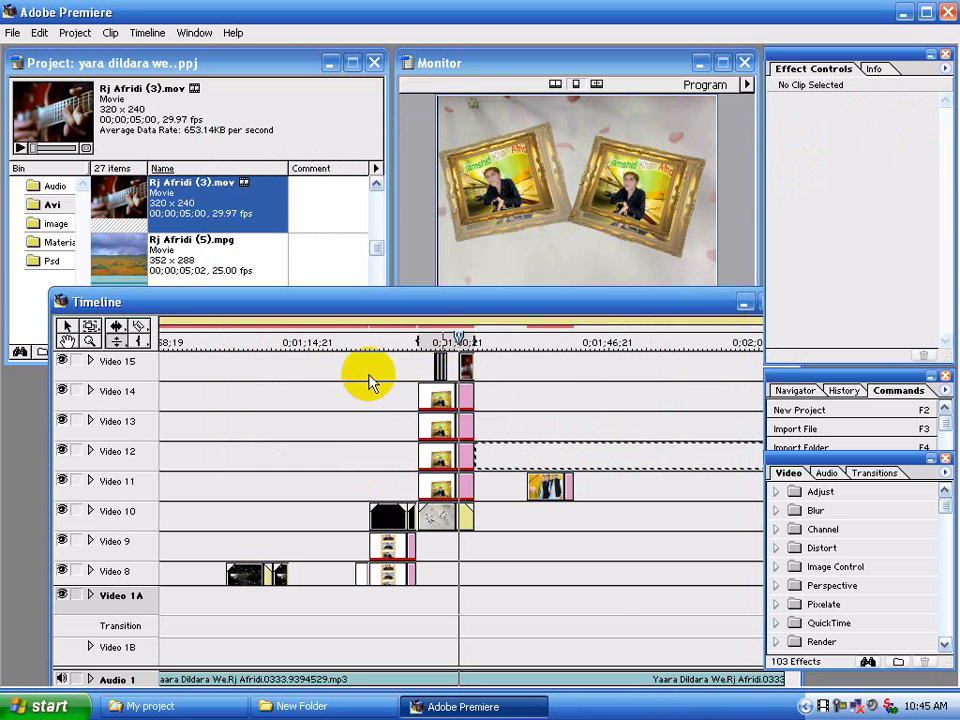
# Slightly lower the guitar clip's opacity on Video 15 and replay the framed-photo section from near its start
pyautogui.click(89, 341)
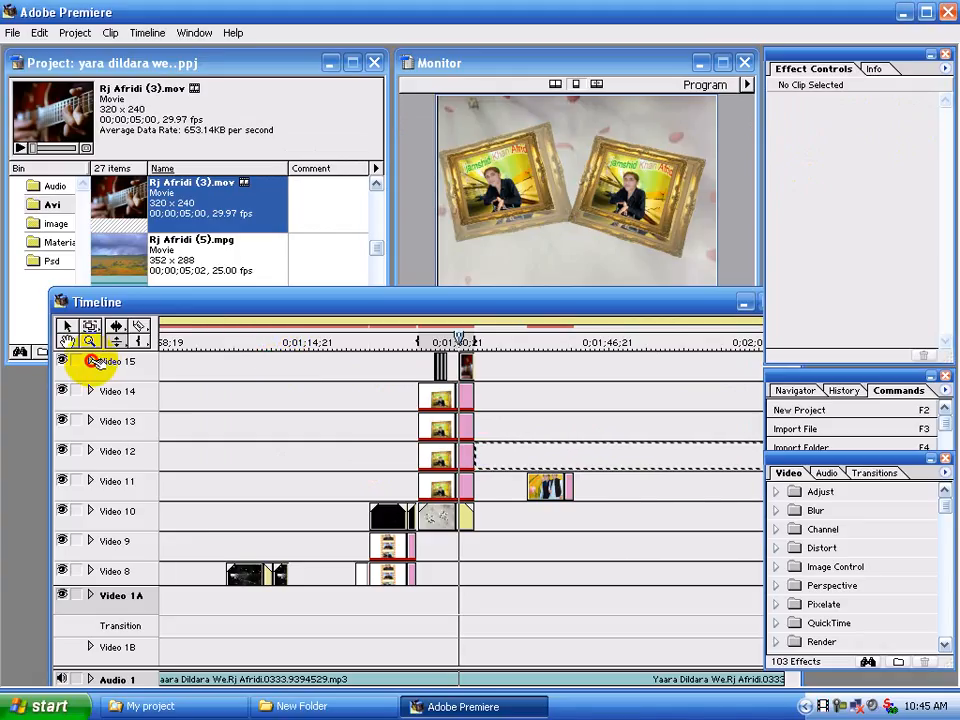
pyautogui.click(91, 361)
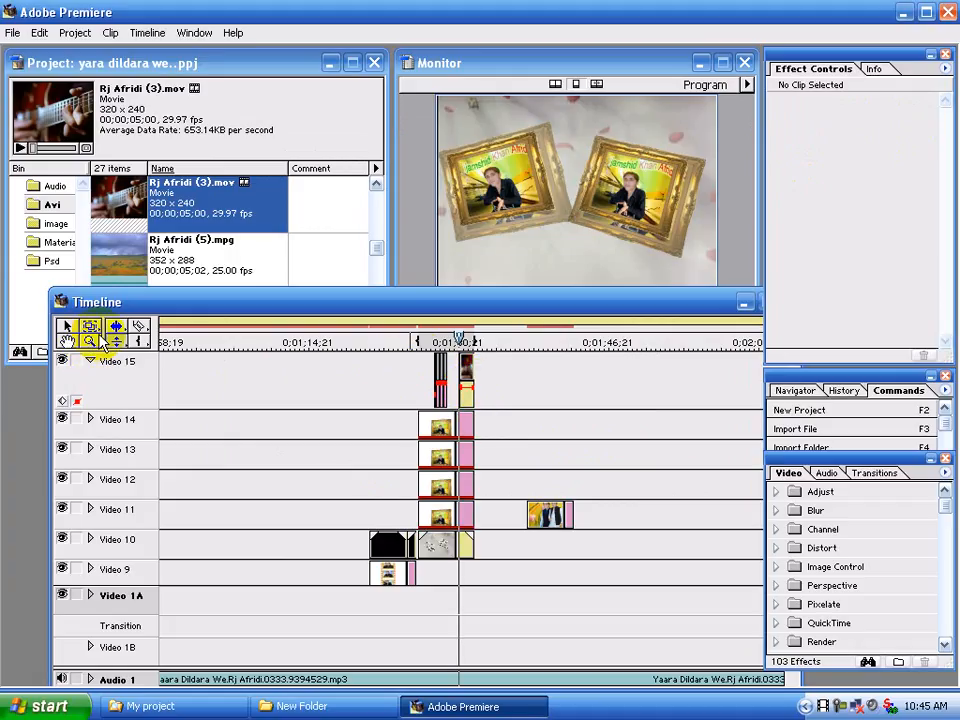
pyautogui.click(89, 361)
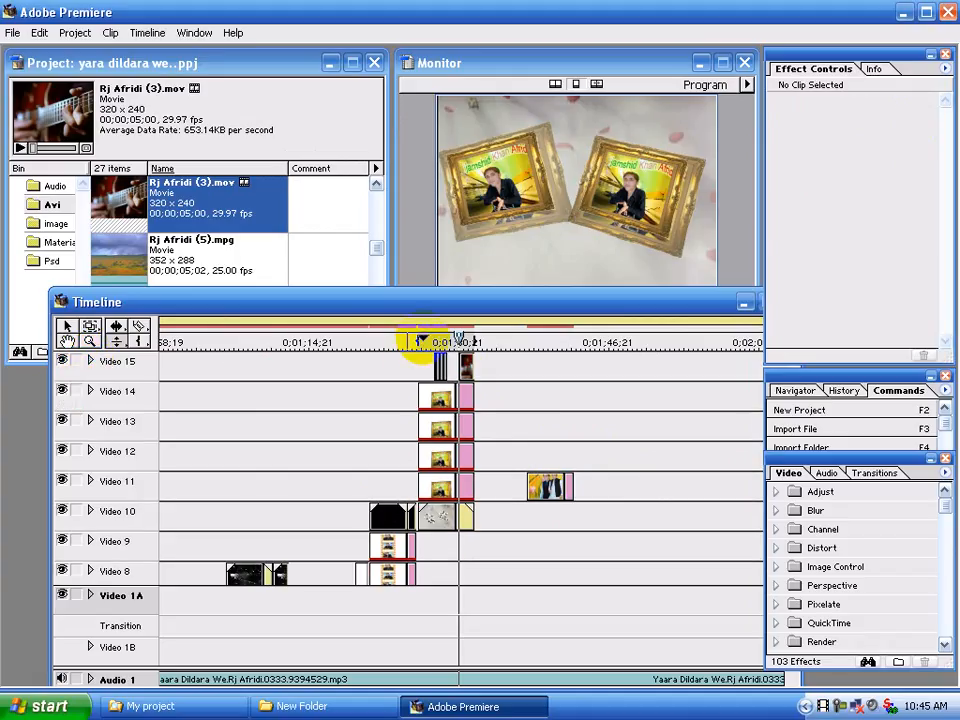
pyautogui.click(421, 340)
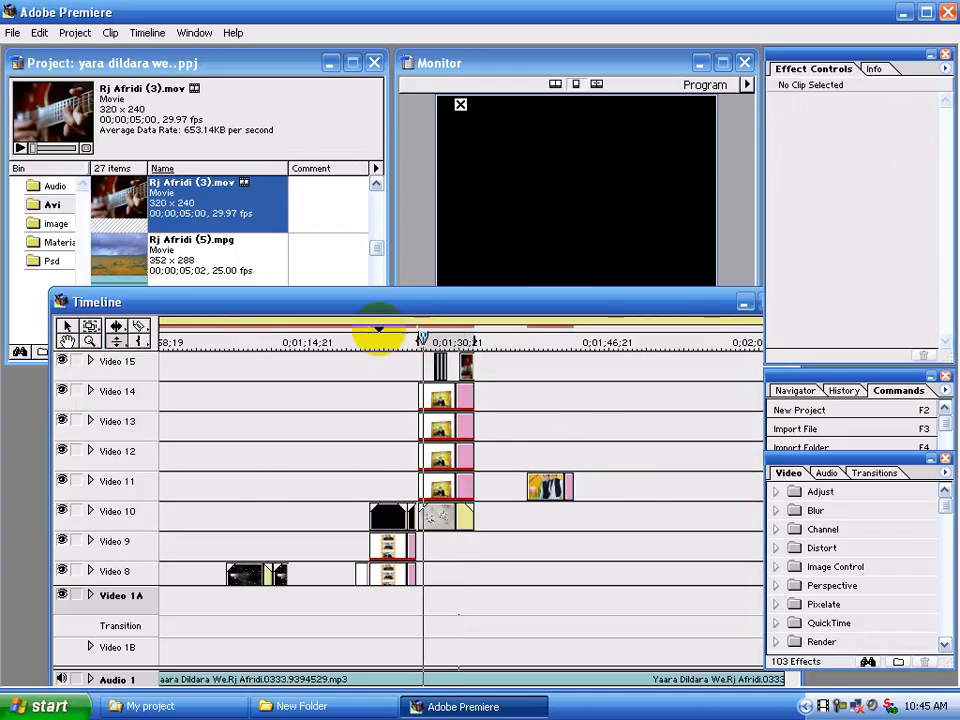
pyautogui.press('space')
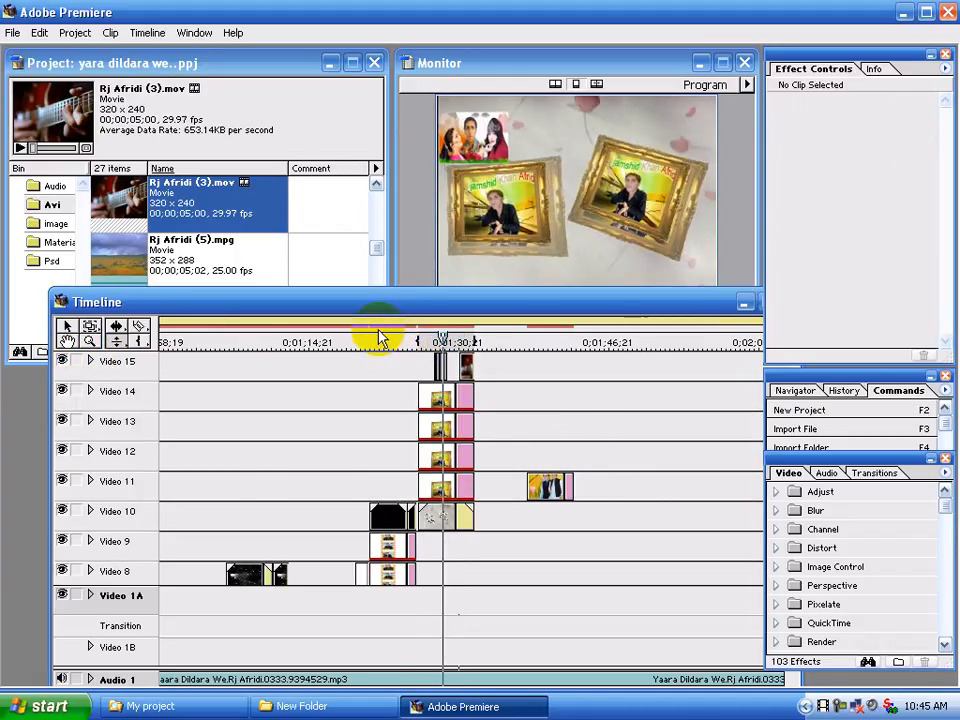
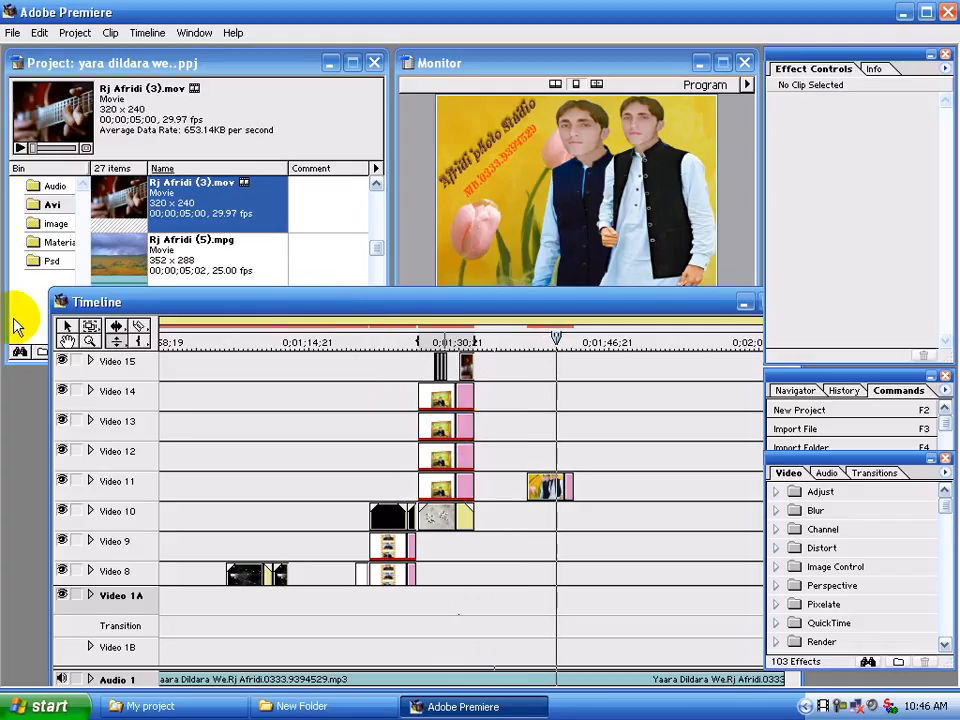
# Add the 002 Premier Grafix frame movie from the Avi bin to Video 12 right after the framed-photo clips, trimmed to the edit line
pyautogui.click(52, 203)
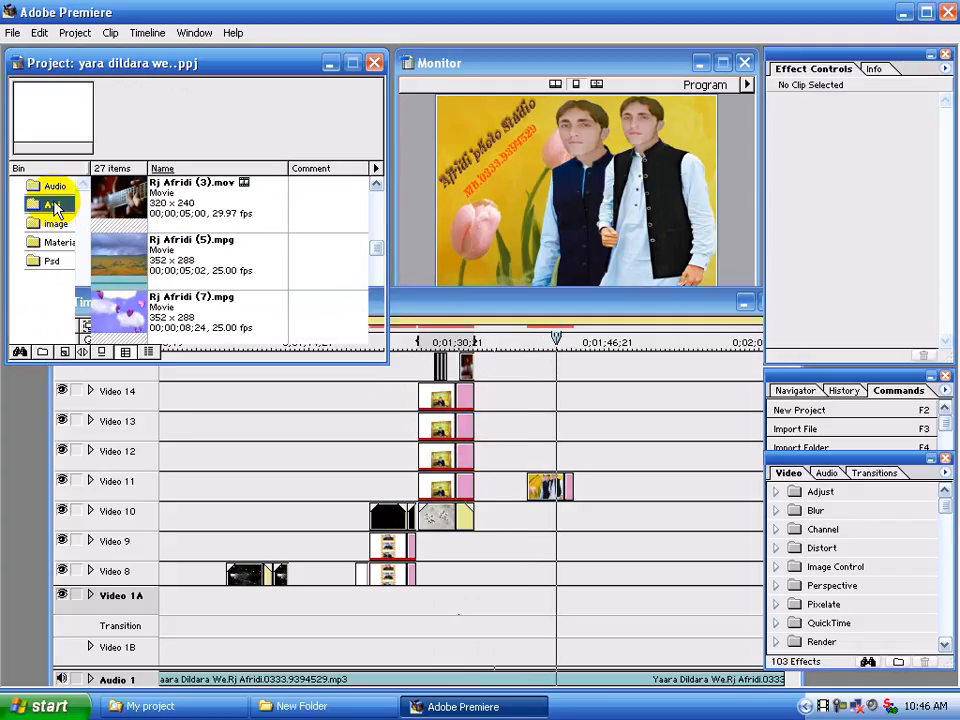
pyautogui.moveTo(376, 232); pyautogui.dragTo(377, 197)
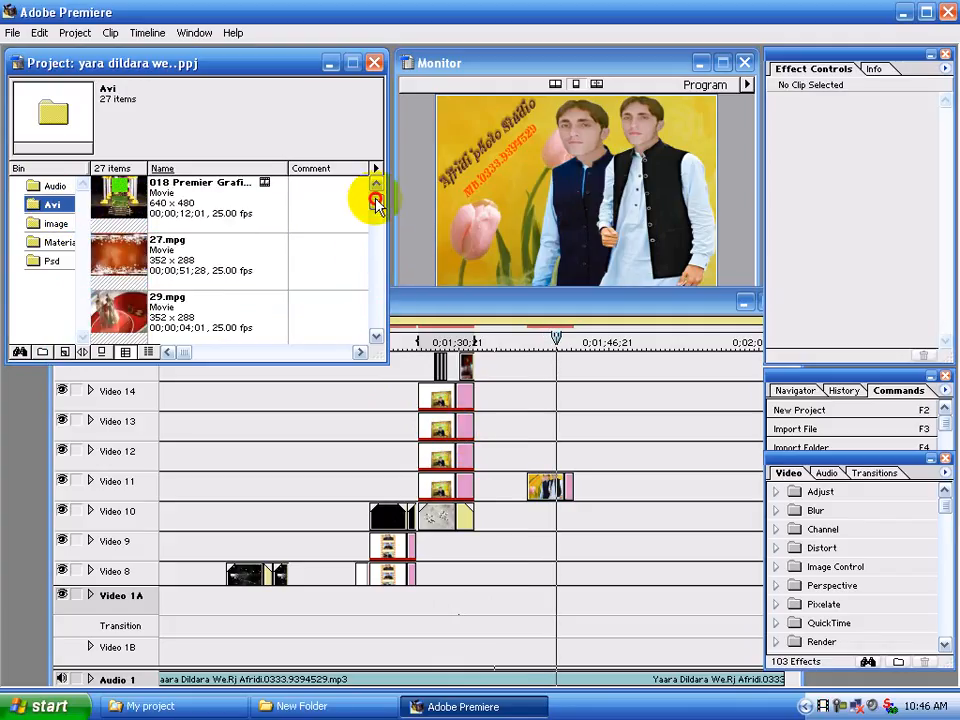
pyautogui.click(140, 190)
pyautogui.moveTo(568, 379); pyautogui.dragTo(504, 460)
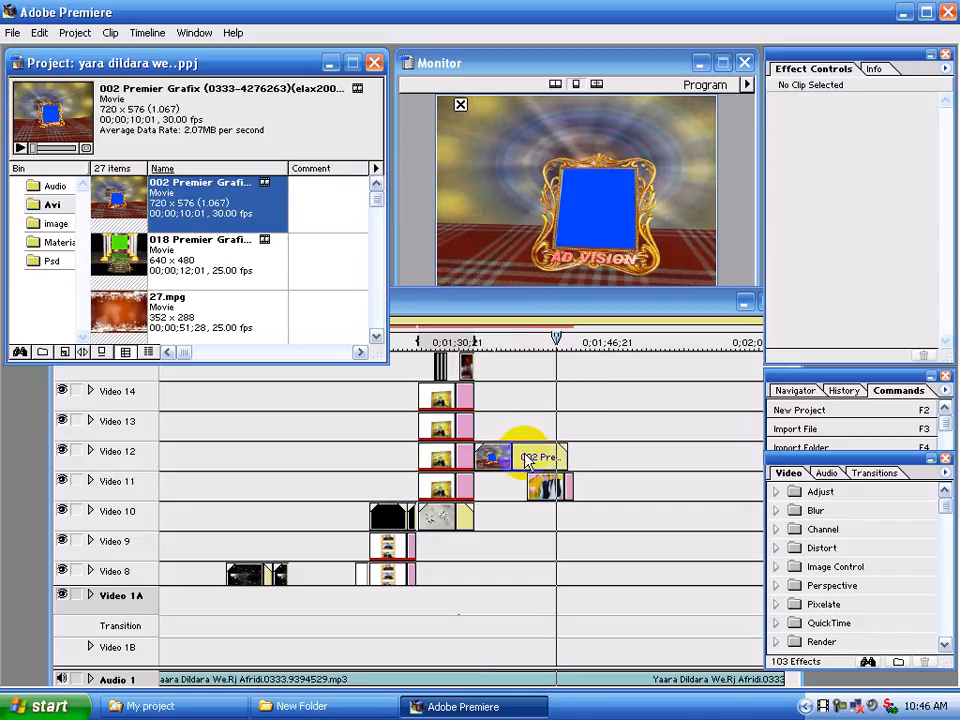
pyautogui.click(560, 456)
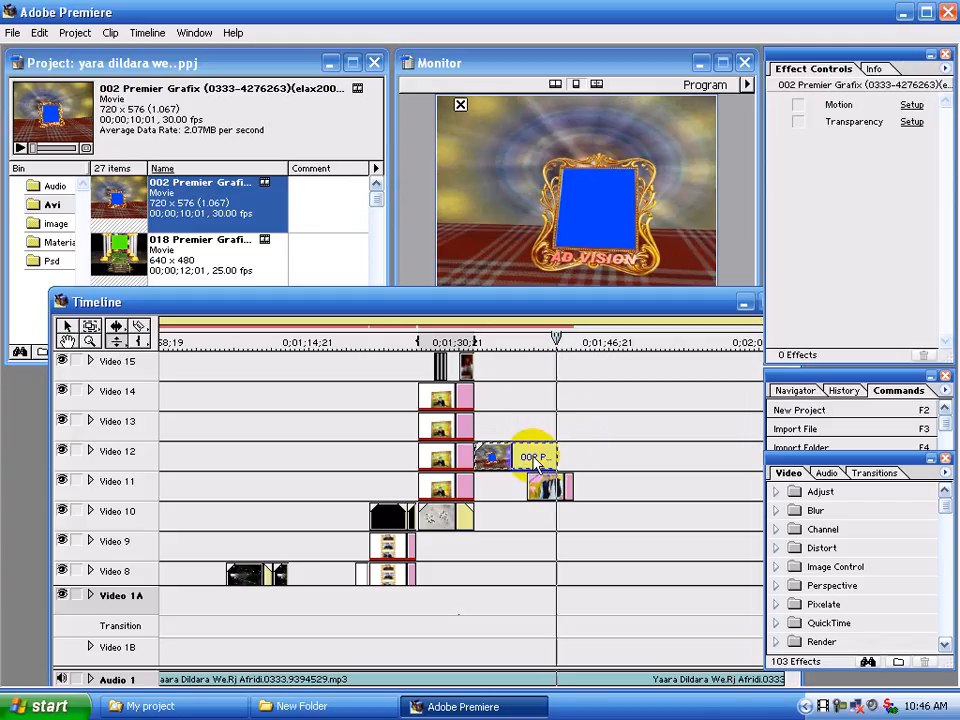
# Replace the B 001.bmp clip on Video 11 with C 005.bmp from the image bin, spanning the length of the frame movie above it
pyautogui.click(545, 487)
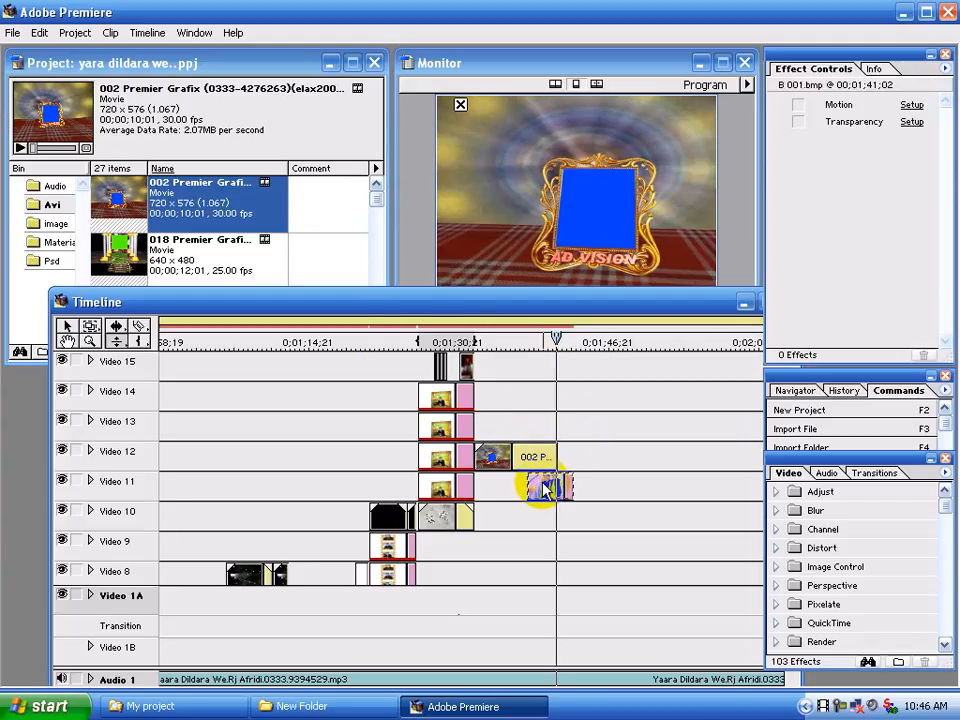
pyautogui.press('Delete')
pyautogui.click(525, 459)
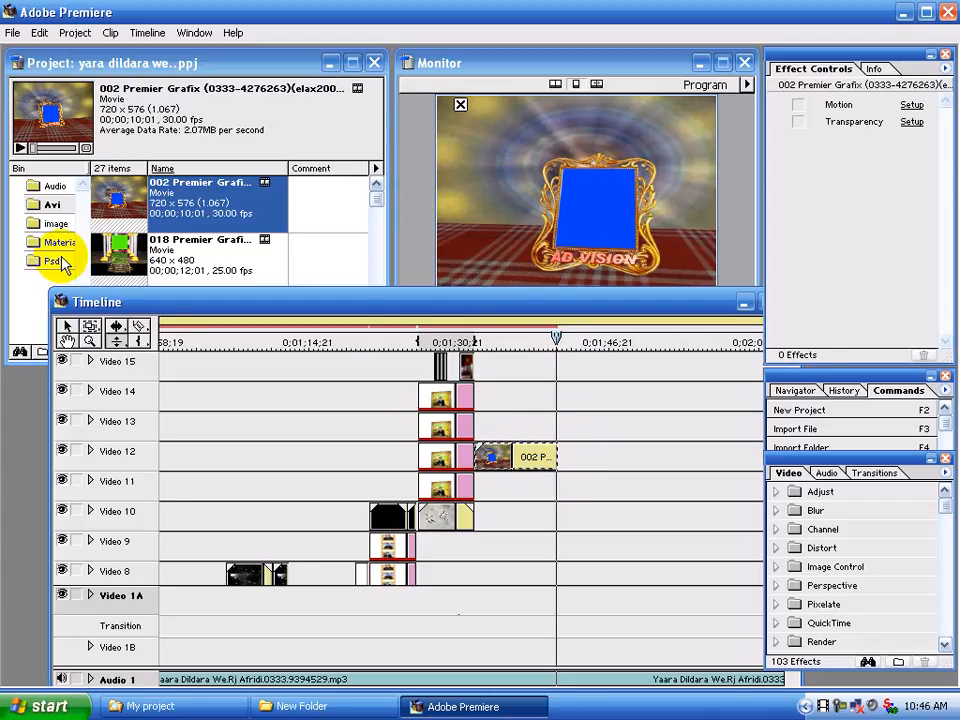
pyautogui.click(58, 223)
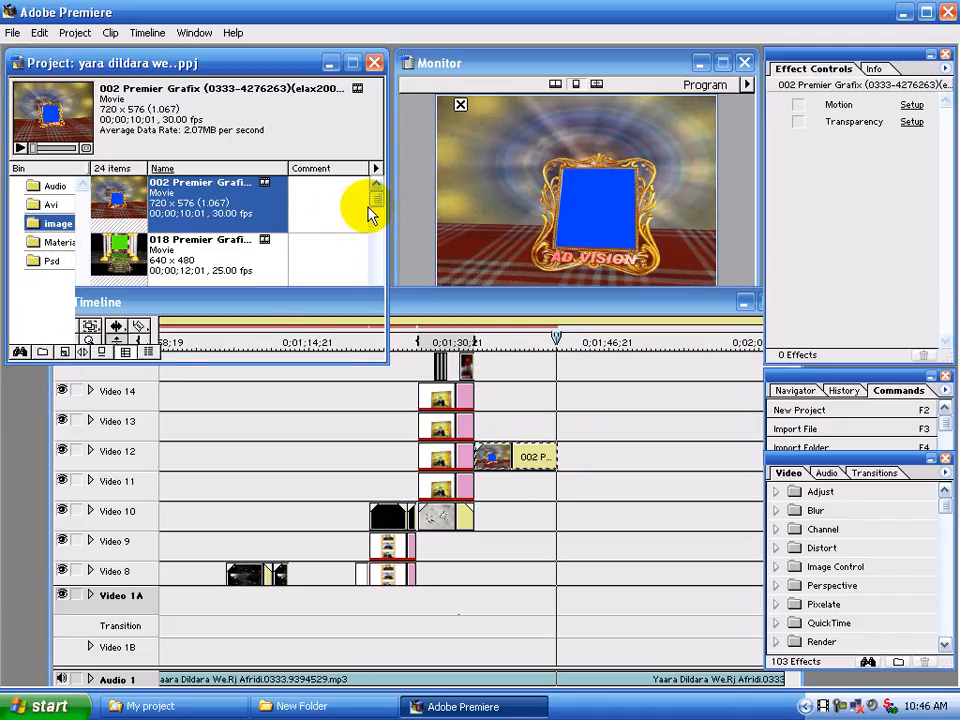
pyautogui.moveTo(376, 199); pyautogui.dragTo(375, 274)
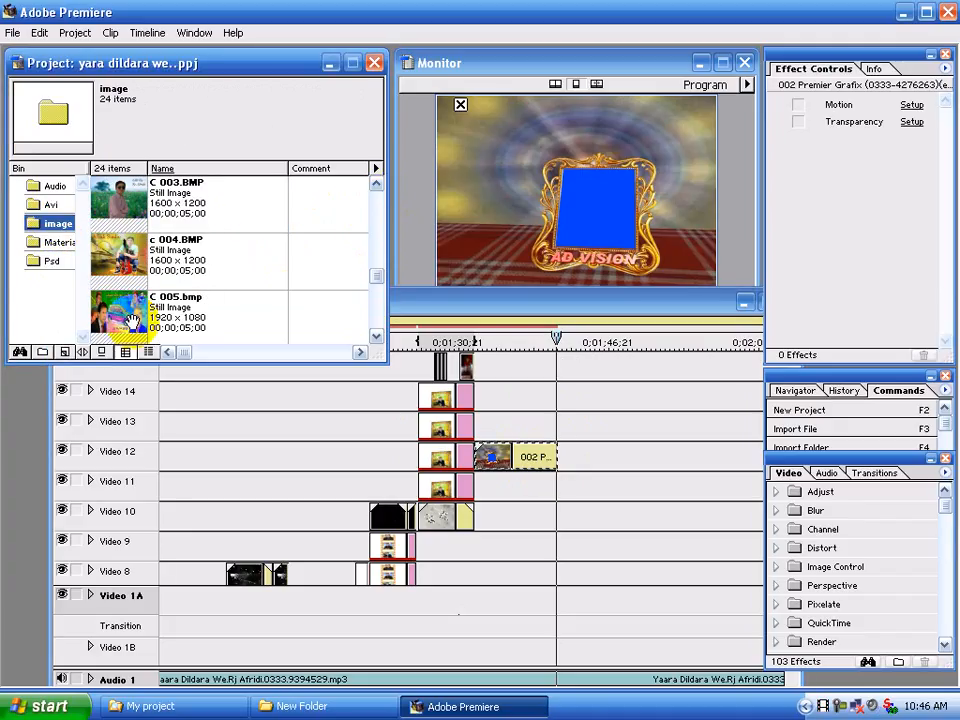
pyautogui.moveTo(228, 326); pyautogui.dragTo(556, 481)
# Set the transparency key type of the 002 Premier Grafix clip to Chroma with the frame's blue as the key color
pyautogui.click(520, 457)
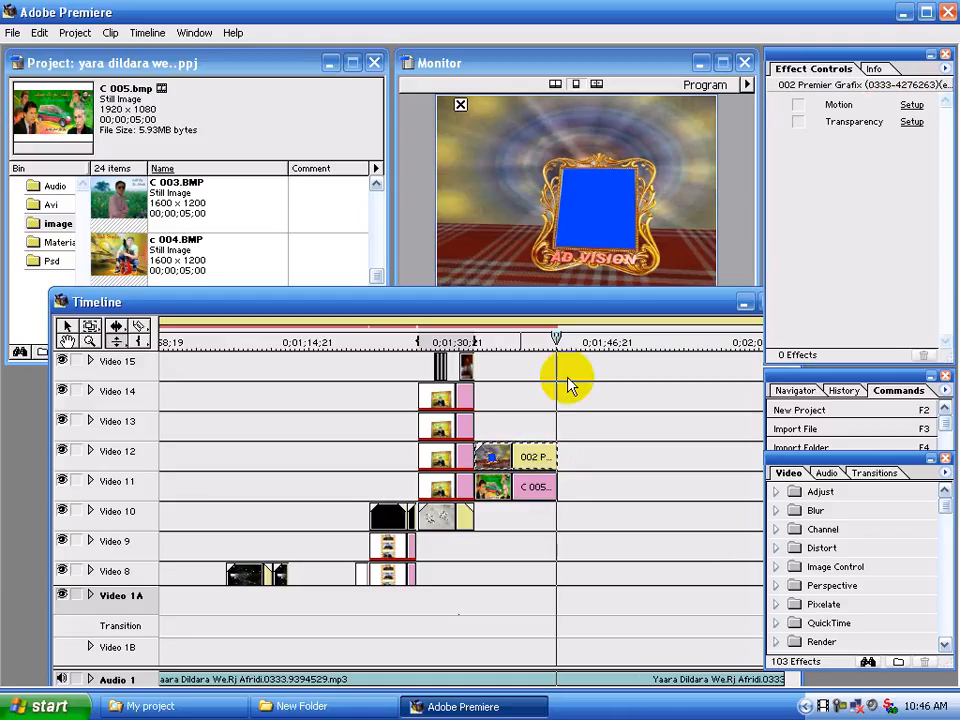
pyautogui.click(912, 124)
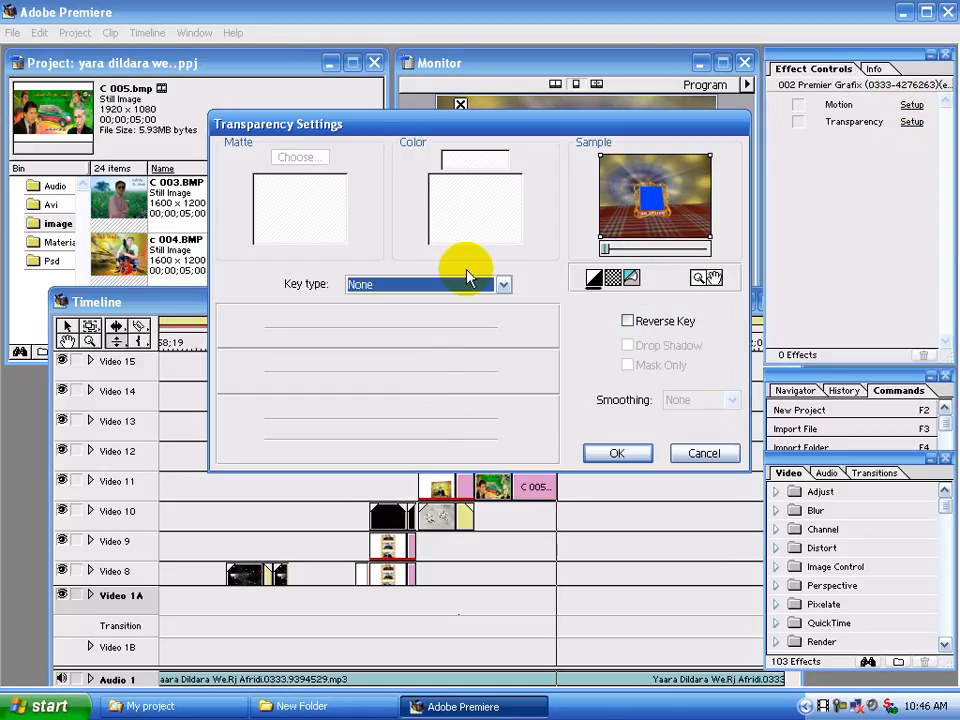
pyautogui.click(456, 286)
pyautogui.click(449, 314)
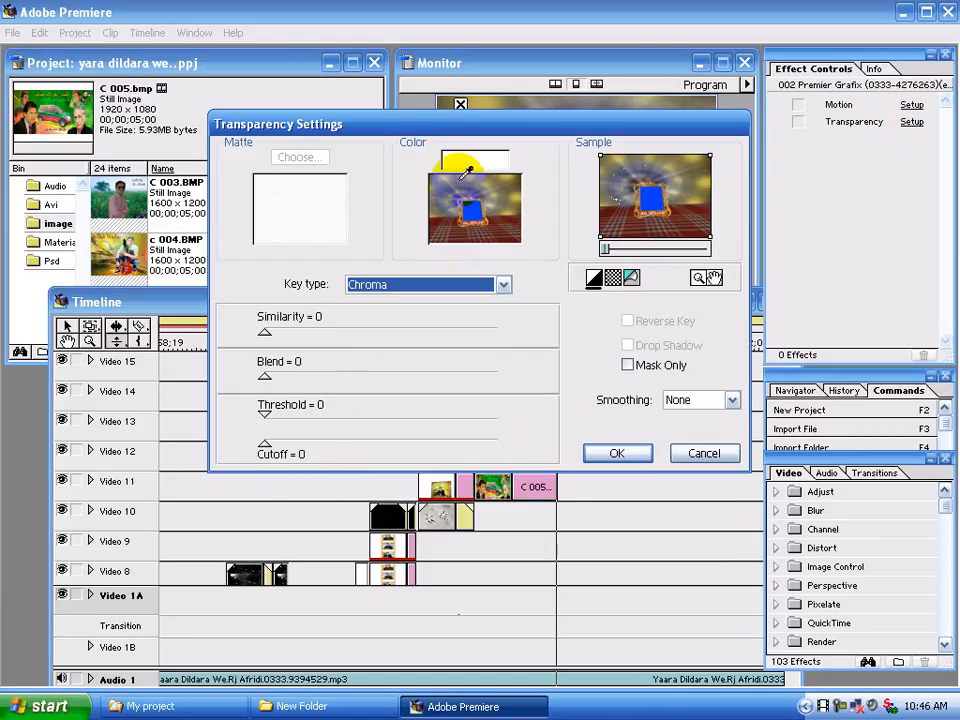
pyautogui.click(466, 166)
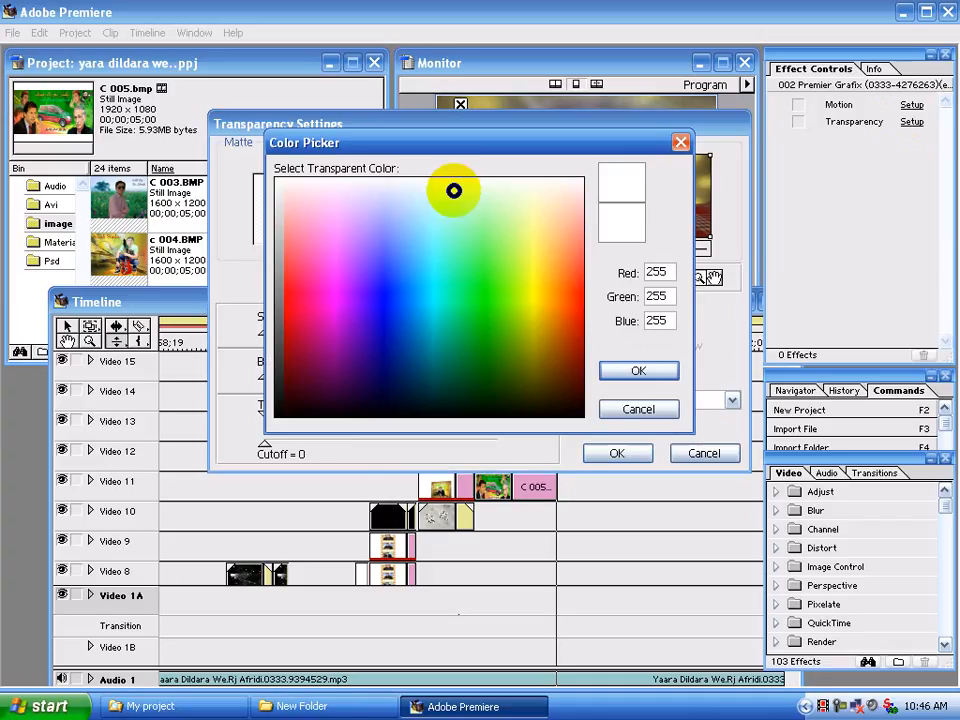
pyautogui.click(382, 314)
pyautogui.click(631, 365)
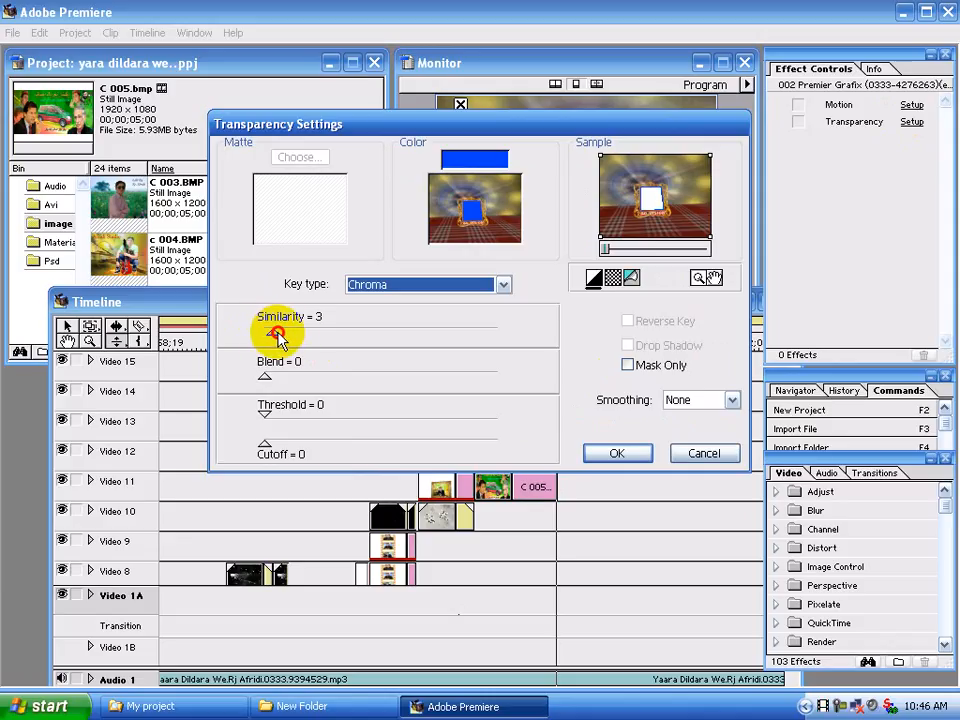
# Raise the frame movie's chroma key similarity to 41, checking the zoomed sample, and apply the transparency settings
pyautogui.moveTo(278, 340); pyautogui.dragTo(298, 333)
pyautogui.click(655, 201)
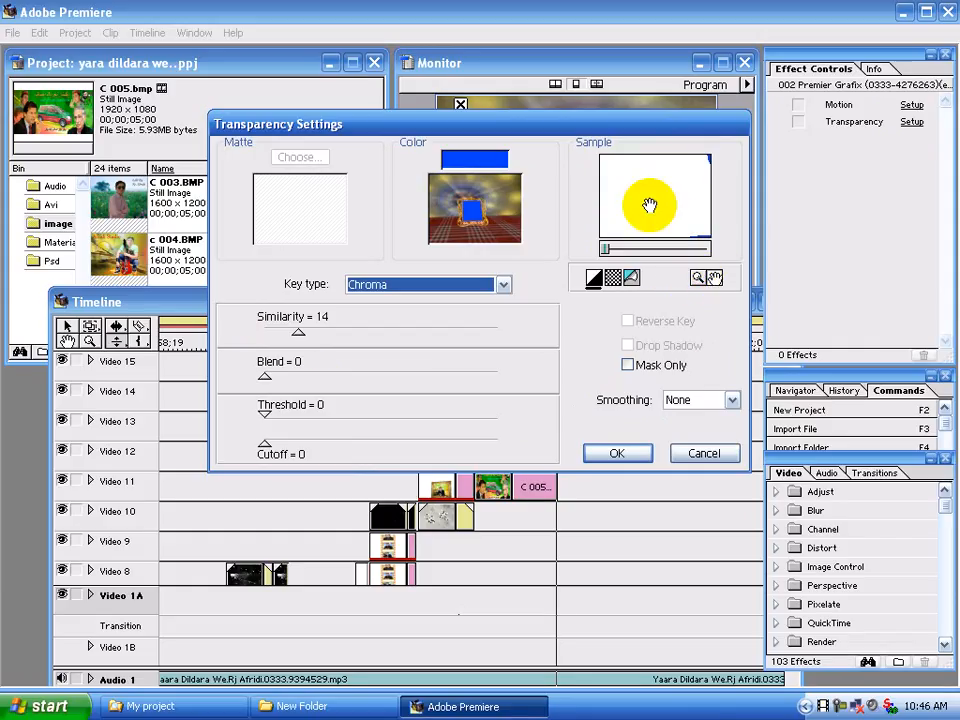
pyautogui.moveTo(612, 250)
pyautogui.mouseDown()
pyautogui.moveTo(621, 248)
pyautogui.moveTo(598, 252)
pyautogui.mouseUp()
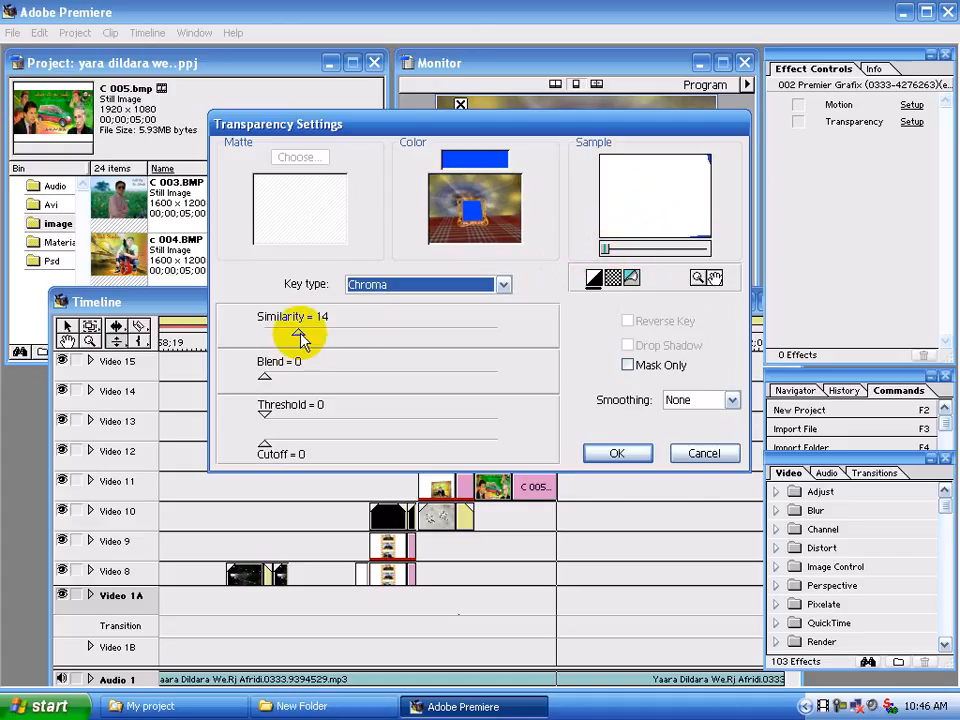
pyautogui.moveTo(312, 337); pyautogui.dragTo(355, 340)
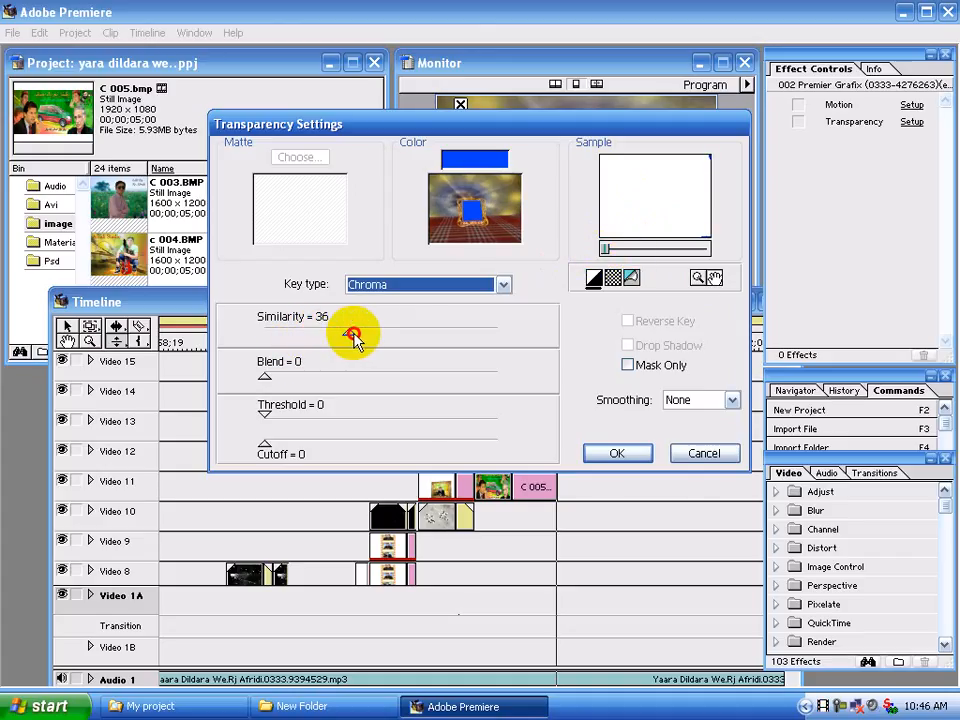
pyautogui.click(616, 455)
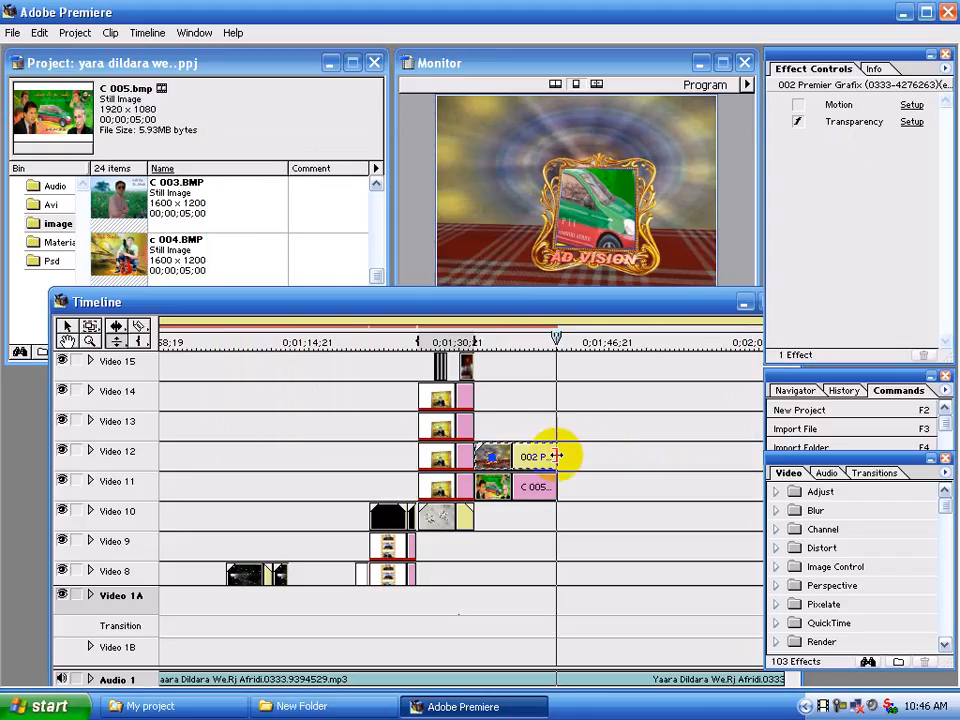
# In the C 005.bmp clip's motion settings, fit the photo into the frame by placing the start point at -5, 2 with 27% zoom
pyautogui.click(536, 487)
pyautogui.click(910, 106)
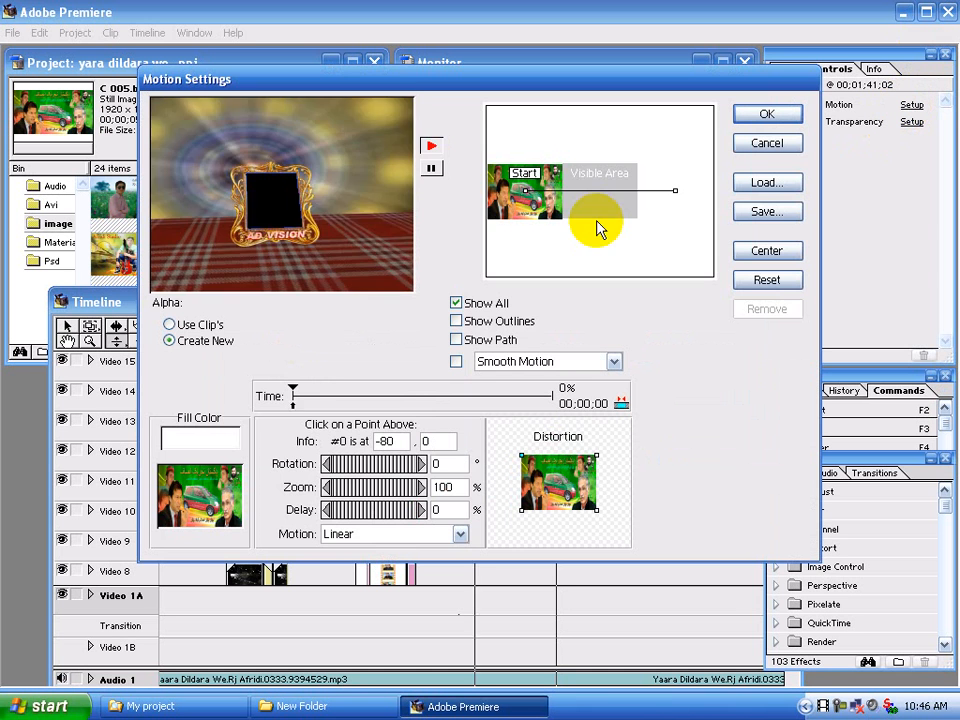
pyautogui.click(431, 169)
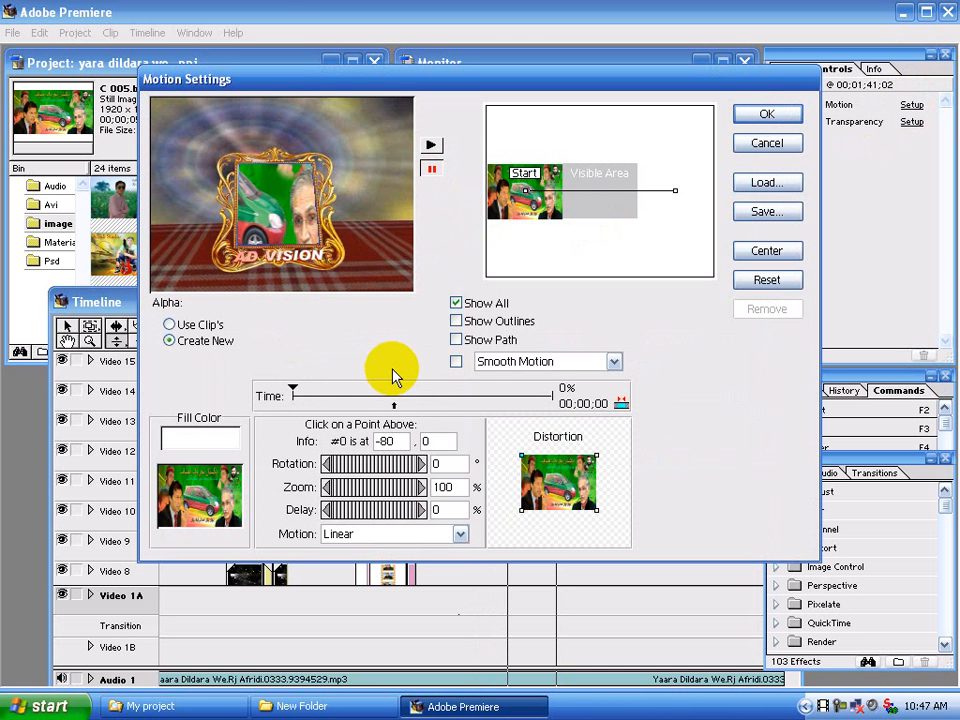
pyautogui.moveTo(394, 406); pyautogui.dragTo(296, 409)
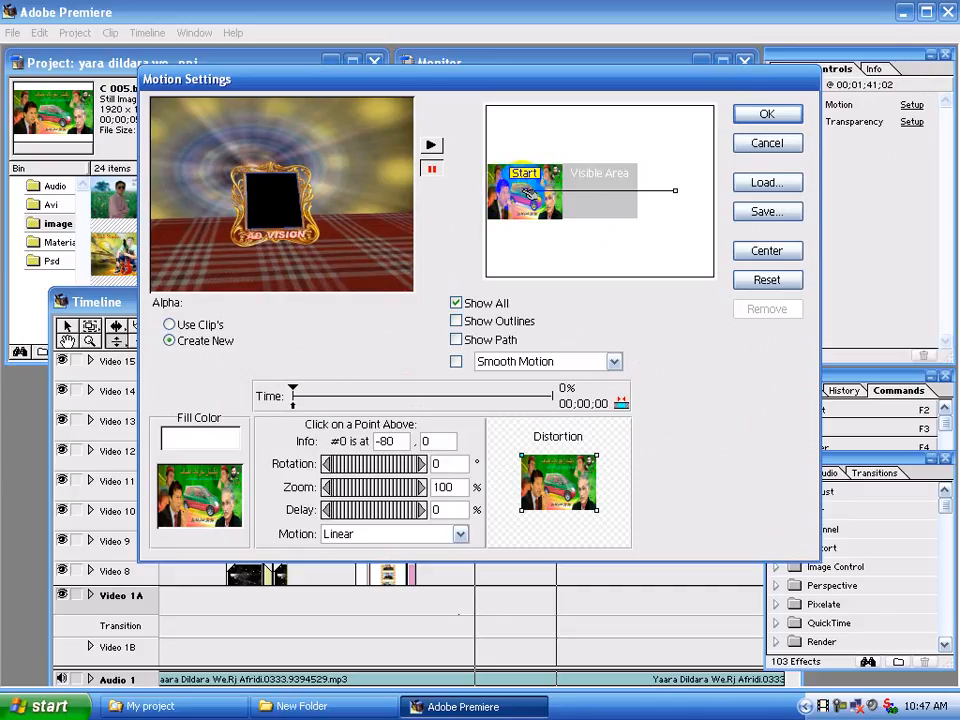
pyautogui.moveTo(530, 193); pyautogui.dragTo(598, 193)
pyautogui.click(583, 192)
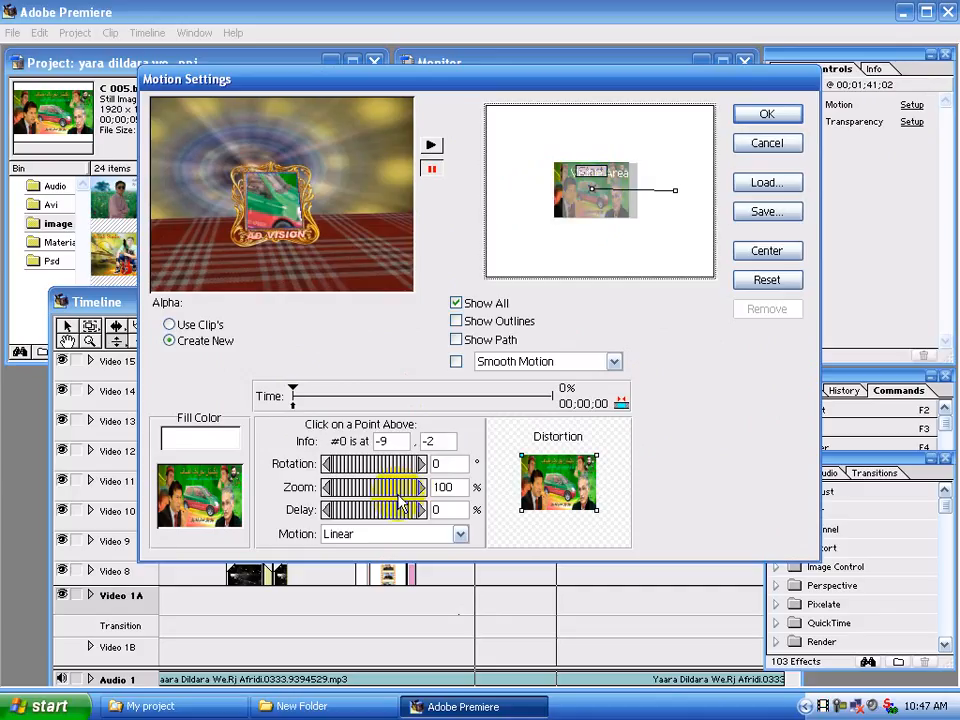
pyautogui.moveTo(400, 490)
pyautogui.mouseDown()
pyautogui.moveTo(336, 477)
pyautogui.moveTo(391, 487)
pyautogui.mouseUp()
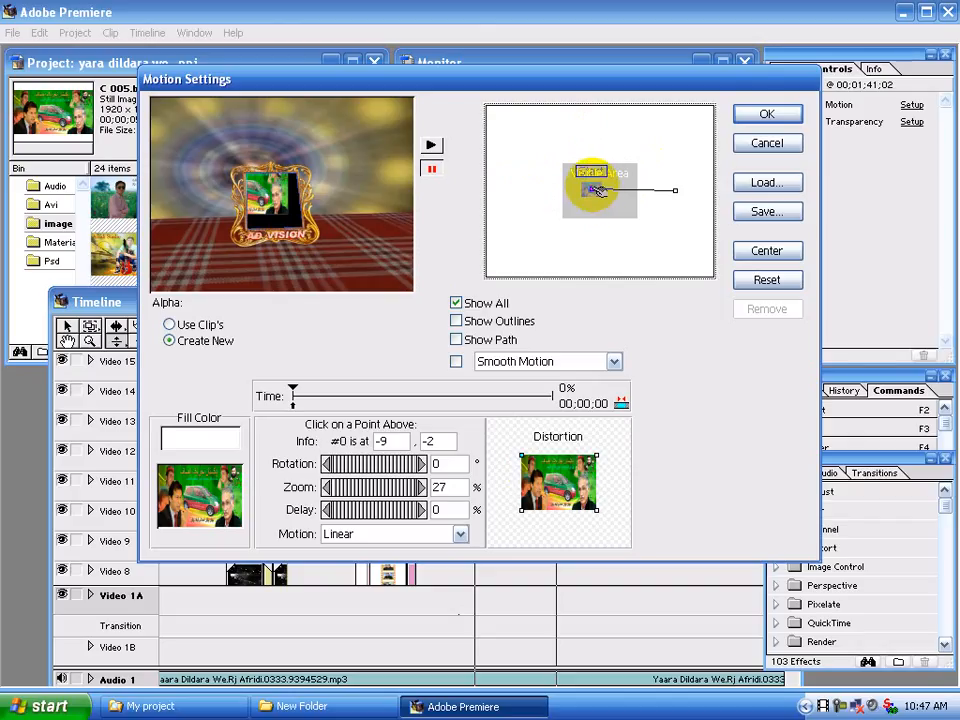
pyautogui.moveTo(598, 193); pyautogui.dragTo(602, 197)
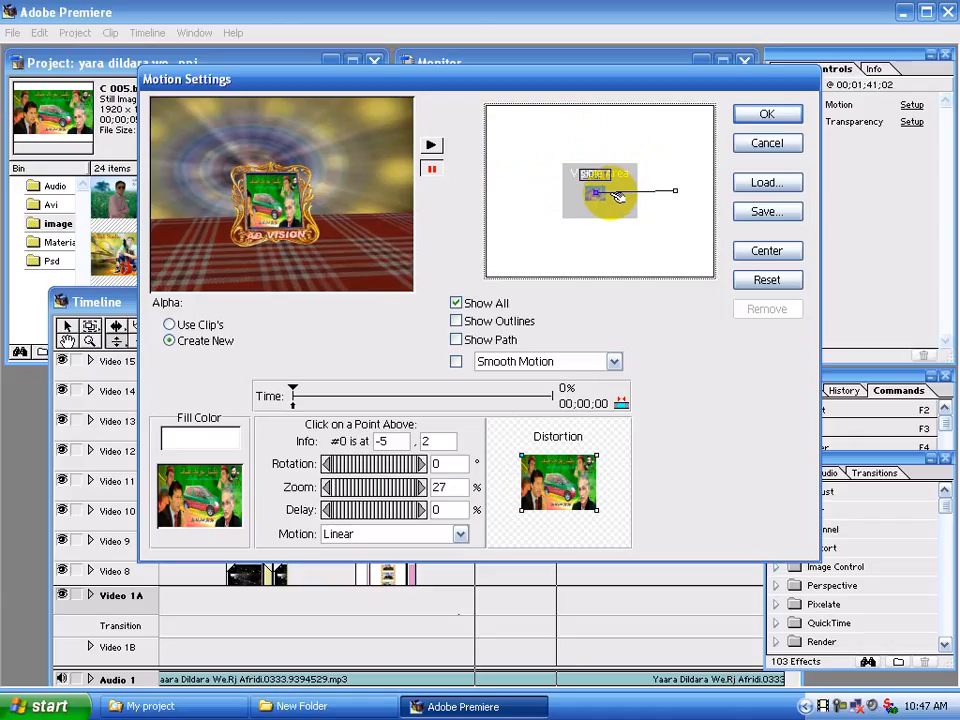
# Add a motion point at 18% of the C 005.bmp path with 33% zoom and position it at -5, 3
pyautogui.moveTo(613, 197); pyautogui.dragTo(606, 197)
pyautogui.moveTo(412, 488)
pyautogui.mouseDown()
pyautogui.moveTo(386, 484)
pyautogui.moveTo(402, 483)
pyautogui.mouseUp()
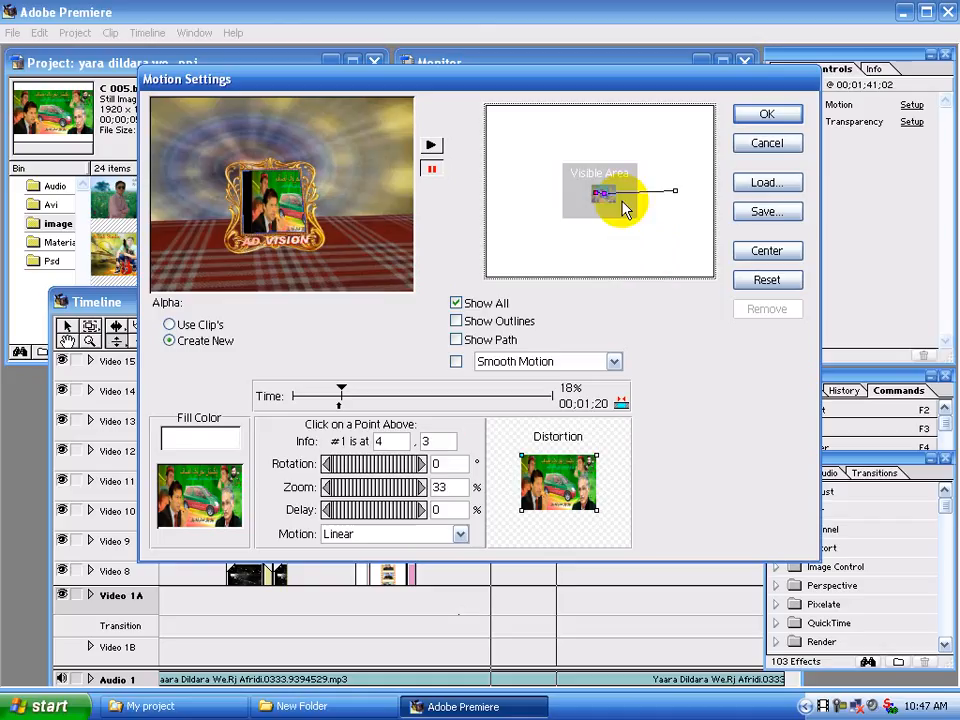
pyautogui.press('Left')
pyautogui.press('Left')
pyautogui.press('Left')
pyautogui.press('Left')
pyautogui.press('Left')
pyautogui.press('Left')
pyautogui.press('Left')
pyautogui.press('Left')
pyautogui.press('Left')
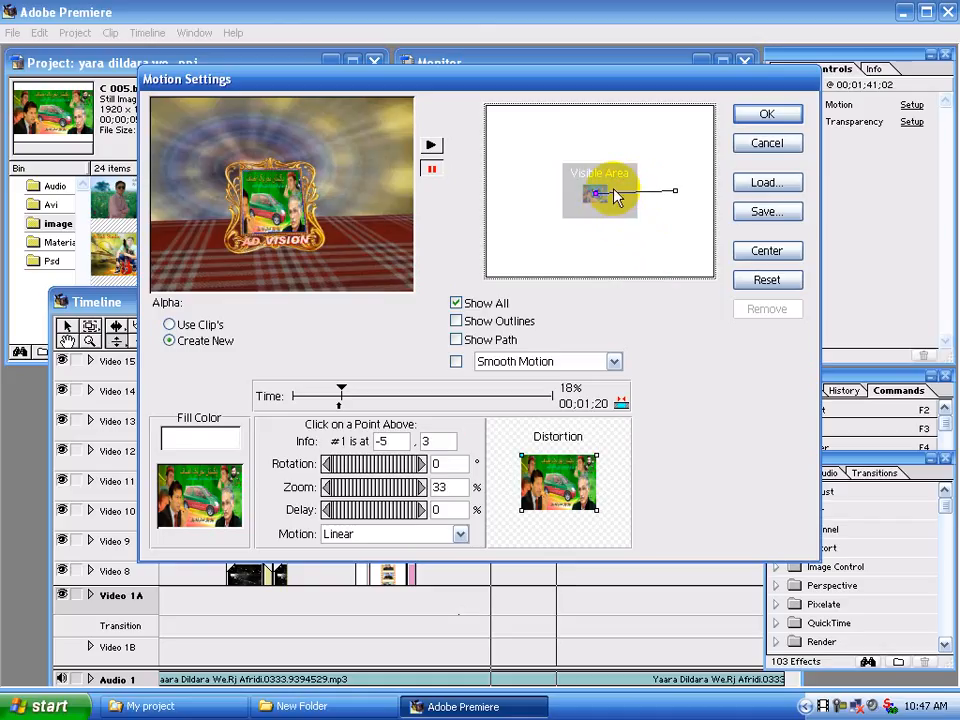
# Add a motion point at 36% of the path, position it at 0, 4 and set its zoom to 44%
pyautogui.click(618, 196)
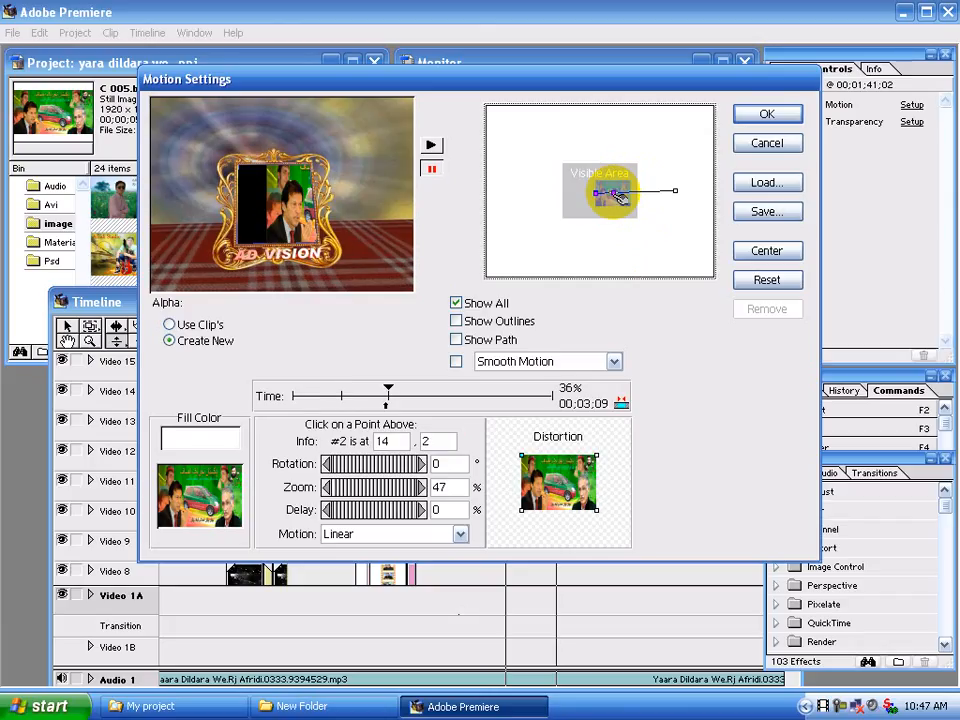
pyautogui.moveTo(618, 196); pyautogui.dragTo(598, 193)
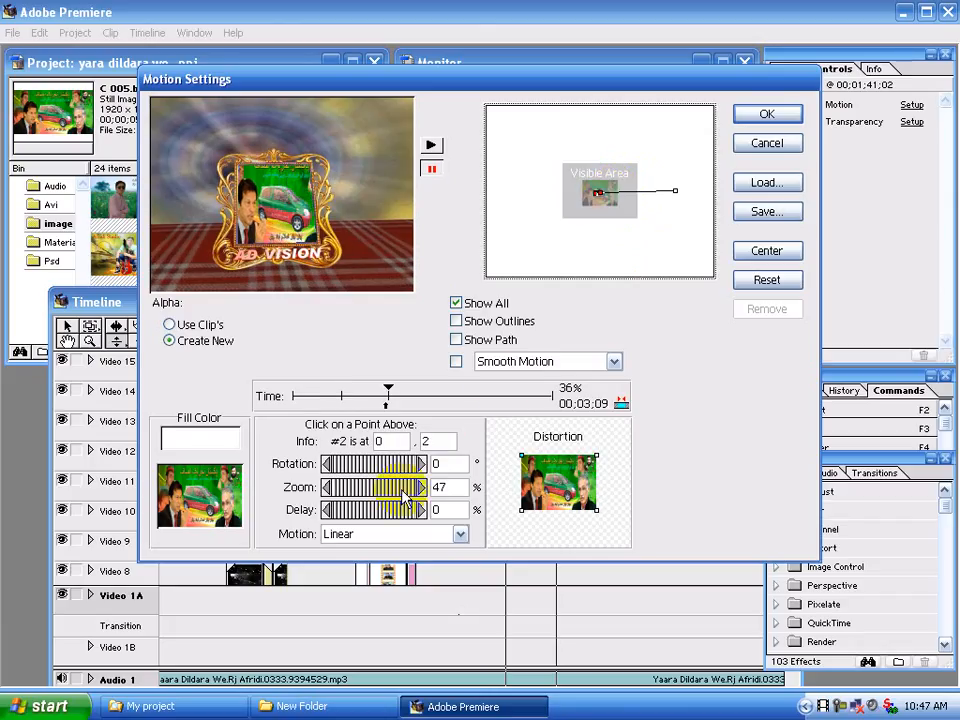
pyautogui.moveTo(406, 489); pyautogui.dragTo(394, 491)
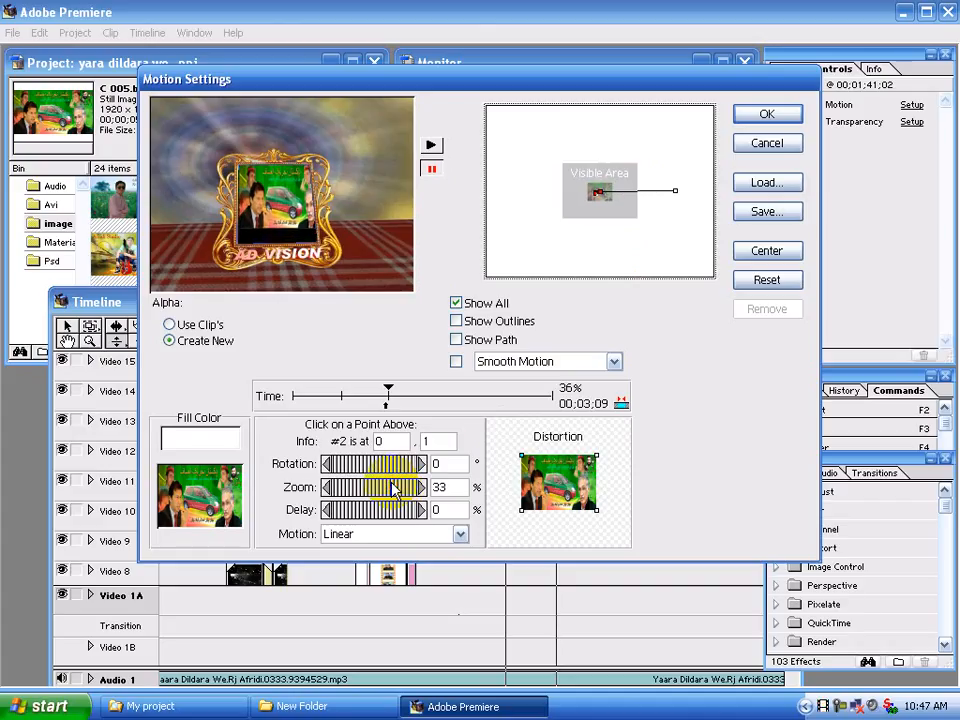
pyautogui.moveTo(395, 491); pyautogui.dragTo(365, 491)
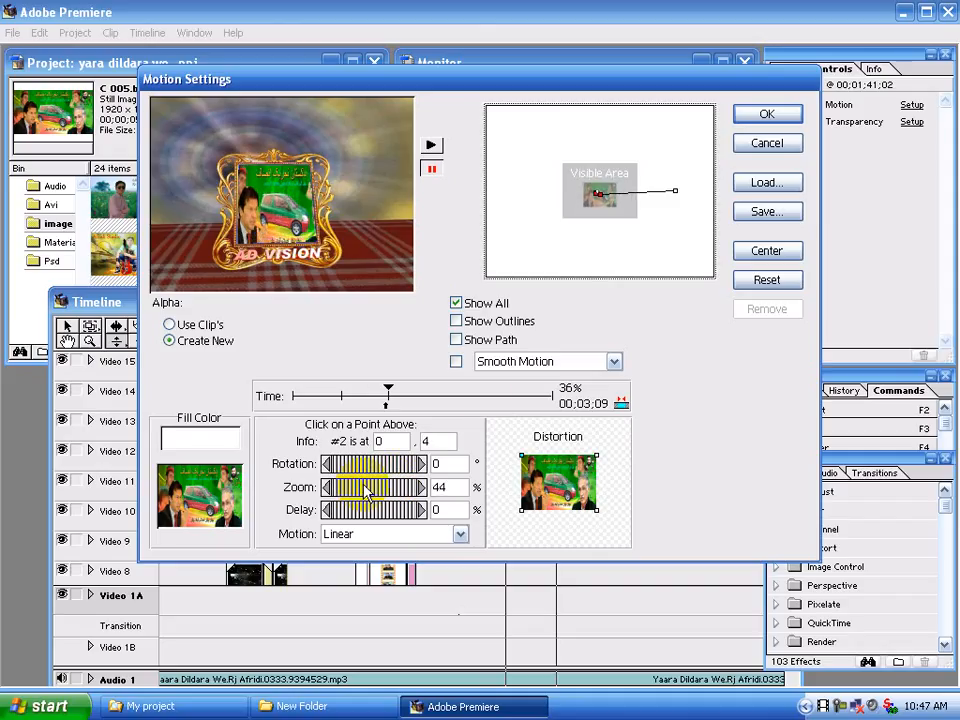
# Add a motion point at 51% of the path, shift it to 11, 3 and reduce its zoom to 42%
pyautogui.click(618, 194)
pyautogui.press('Left')
pyautogui.press('Left')
pyautogui.press('Left')
pyautogui.press('Left')
pyautogui.press('Left')
pyautogui.press('Left')
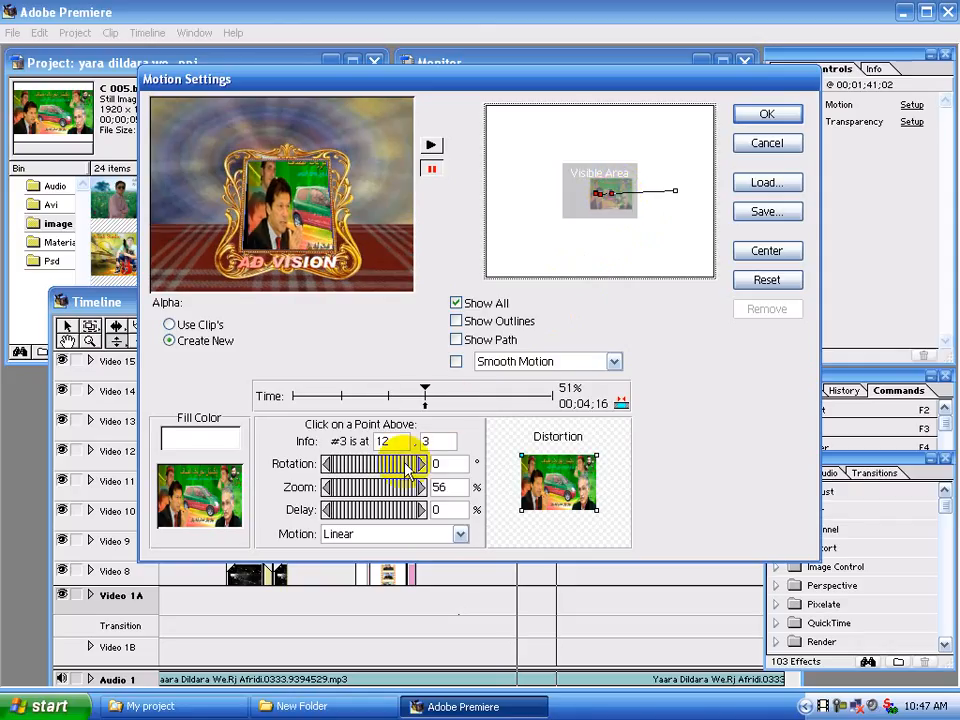
pyautogui.press('Left')
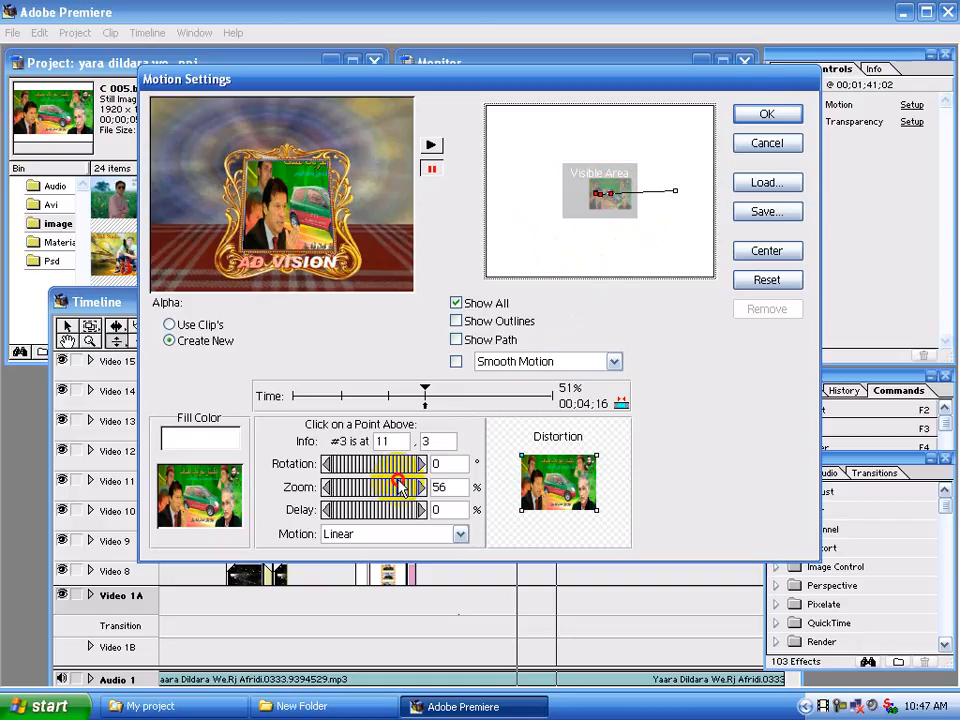
pyautogui.moveTo(399, 487); pyautogui.dragTo(393, 483)
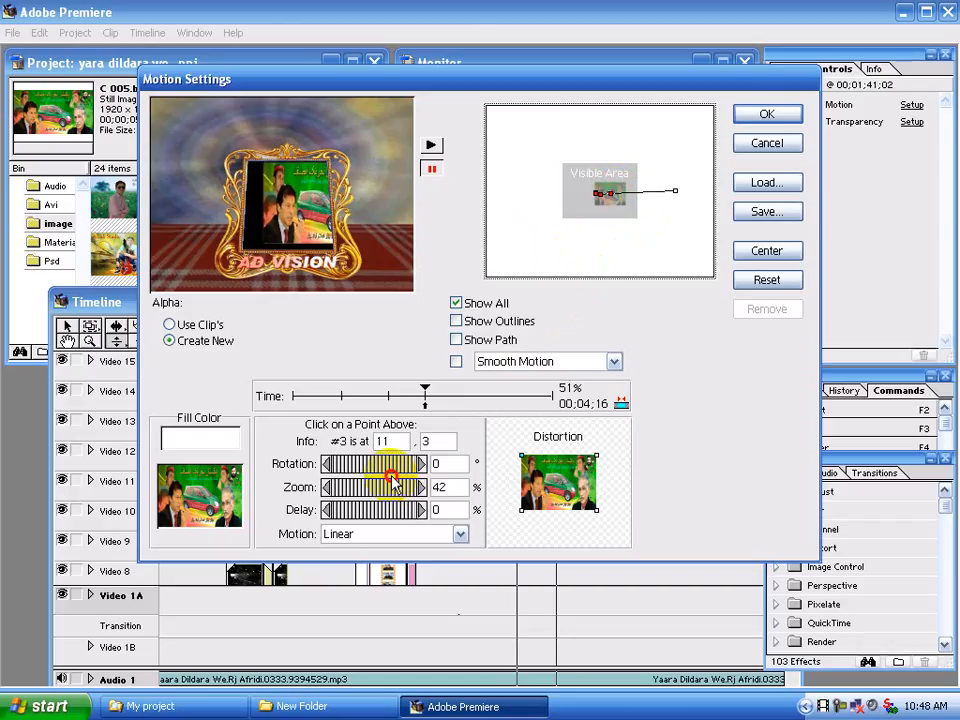
# Refit the photo in the frame at the 51% point by moving it to 3, 3 and setting its zoom to 45%
pyautogui.press('Left')
pyautogui.press('Left')
pyautogui.press('Left')
pyautogui.press('Left')
pyautogui.press('Left')
pyautogui.press('Left')
pyautogui.press('Left')
pyautogui.press('Left')
pyautogui.press('Down')
pyautogui.press('Down')
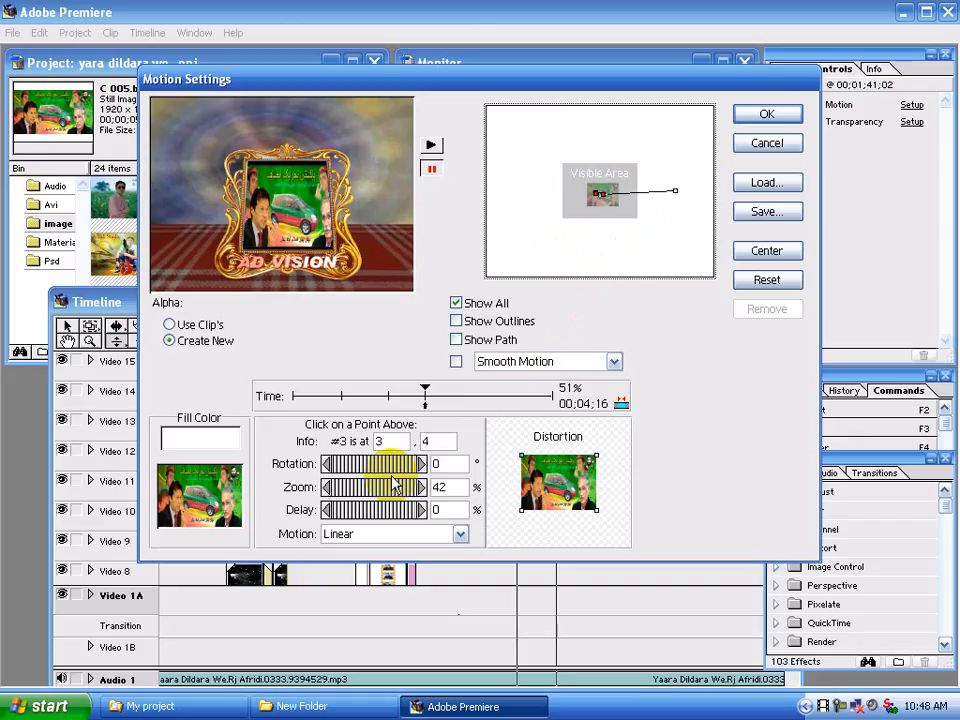
pyautogui.moveTo(356, 497); pyautogui.dragTo(358, 497)
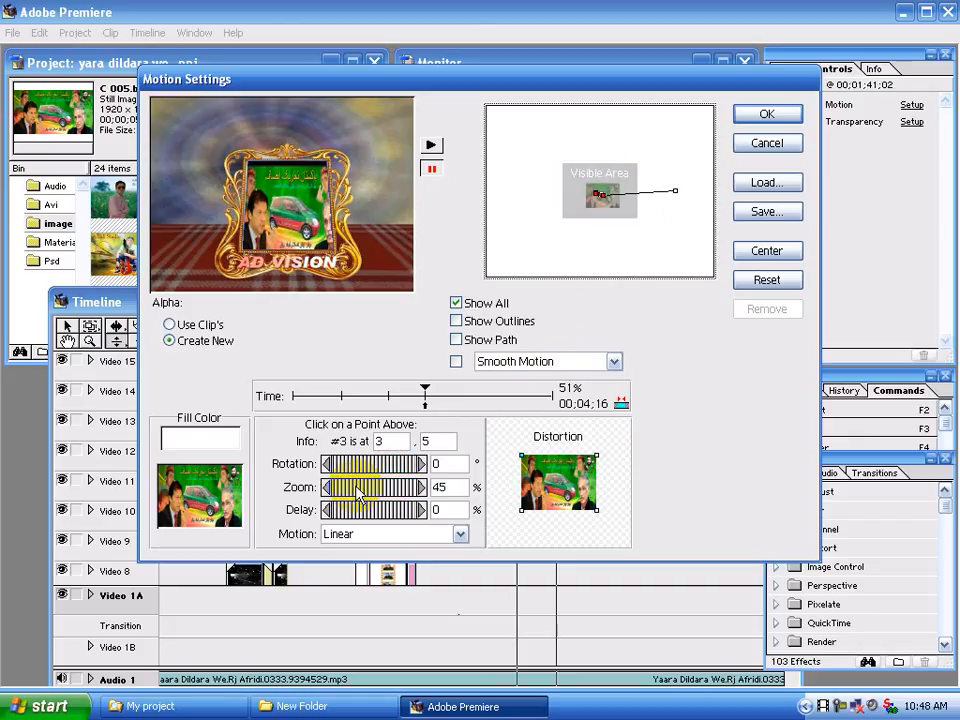
pyautogui.press('Up')
pyautogui.press('Up')
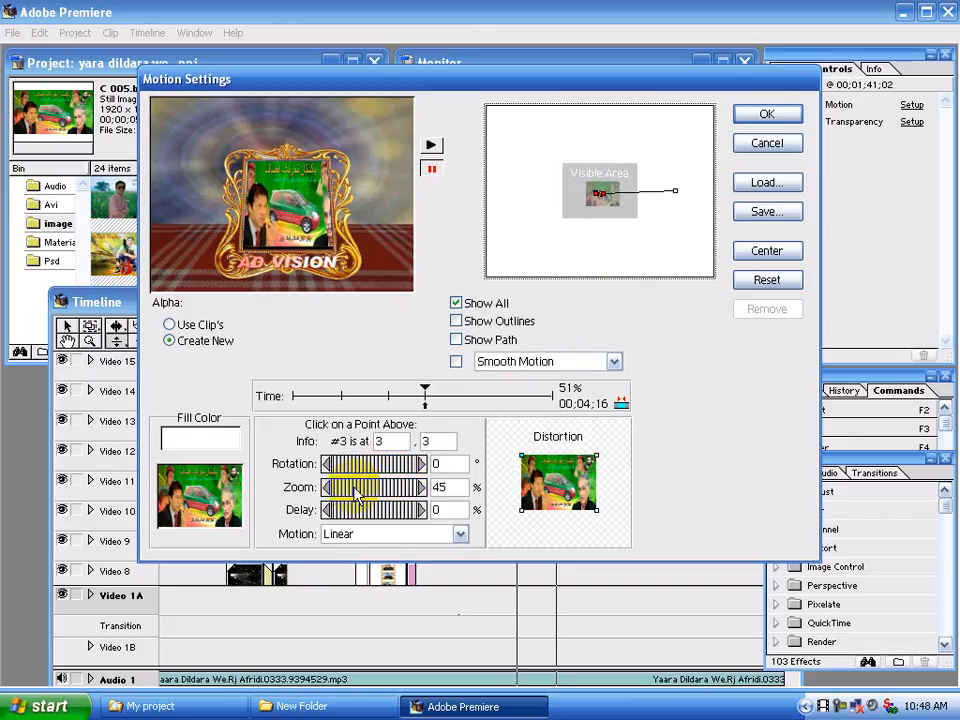
# Fine-tune the photo at the 51% motion point to 47% zoom and position 3, 4
pyautogui.moveTo(354, 490); pyautogui.dragTo(356, 491)
pyautogui.press('Down')
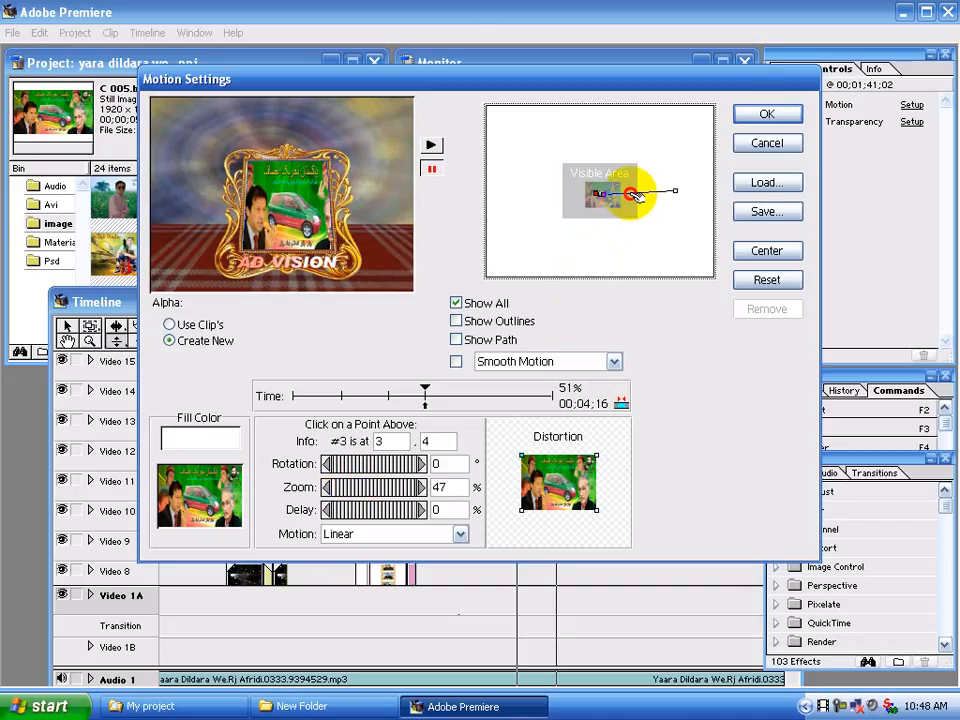
# Add a motion point at 69% with 45% zoom, positioned at 12, 3, and tilt the photo slightly clockwise
pyautogui.click(636, 196)
pyautogui.moveTo(636, 196); pyautogui.dragTo(608, 230)
pyautogui.moveTo(393, 490); pyautogui.dragTo(372, 486)
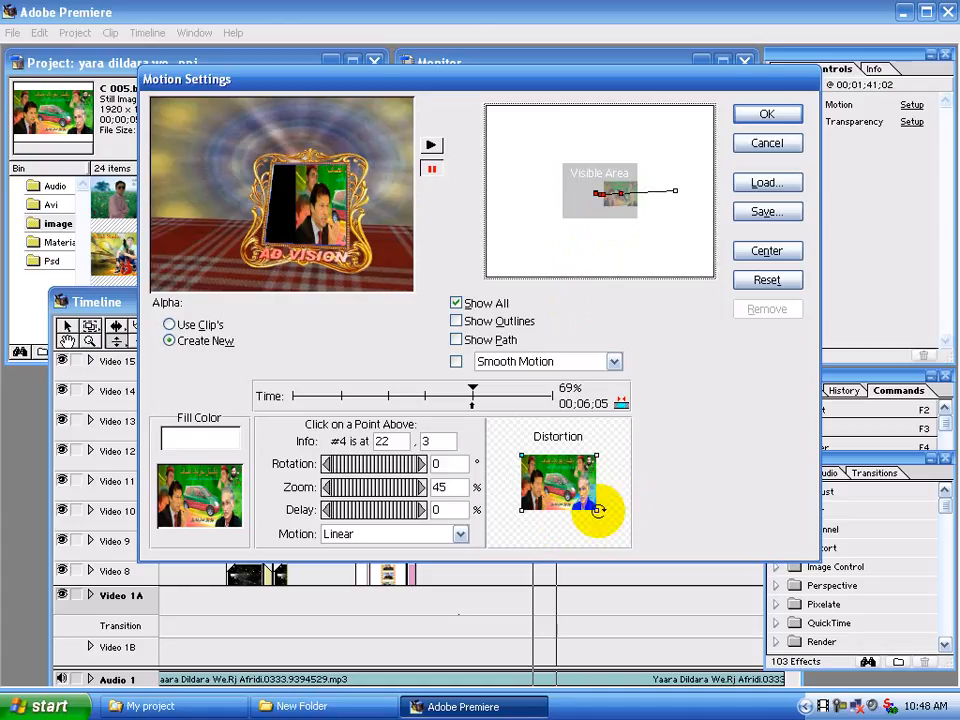
pyautogui.moveTo(597, 510)
pyautogui.mouseDown()
pyautogui.moveTo(590, 516)
pyautogui.moveTo(601, 517)
pyautogui.moveTo(589, 510)
pyautogui.mouseUp()
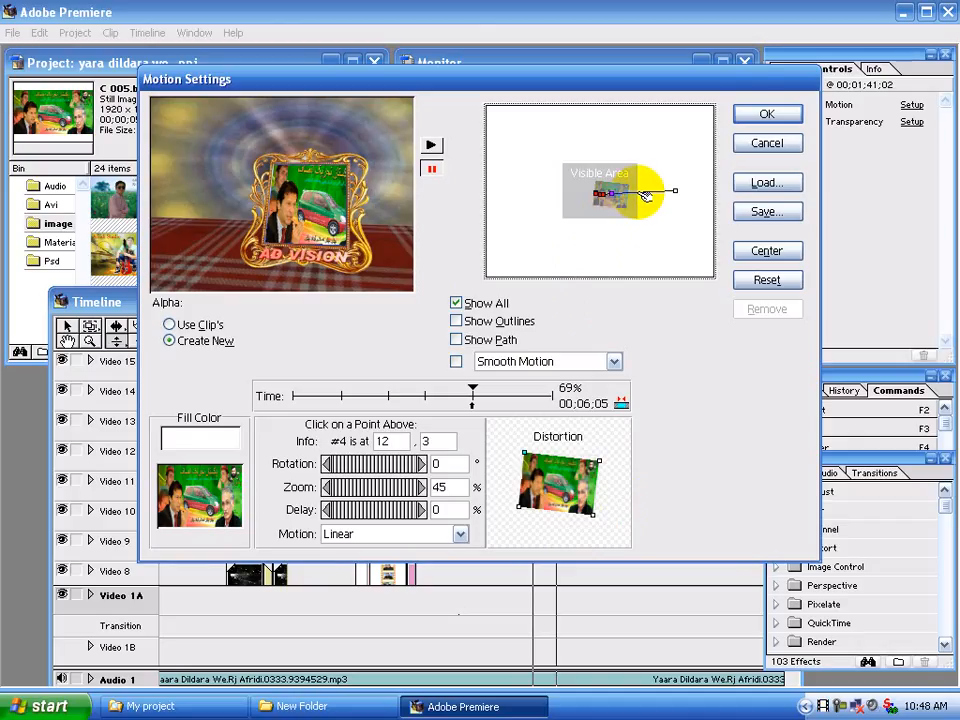
# Add a motion point at 81%, tilt the photo clockwise to match the frame, and set it to 51% zoom at 18, 6
pyautogui.moveTo(646, 194); pyautogui.dragTo(630, 193)
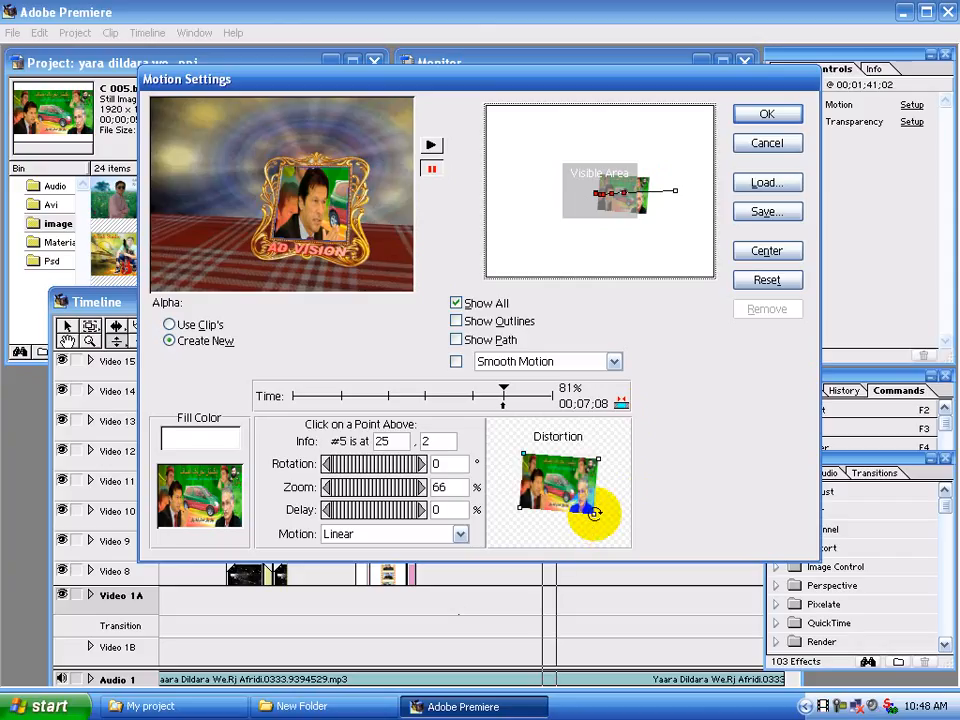
pyautogui.moveTo(586, 514); pyautogui.dragTo(527, 519)
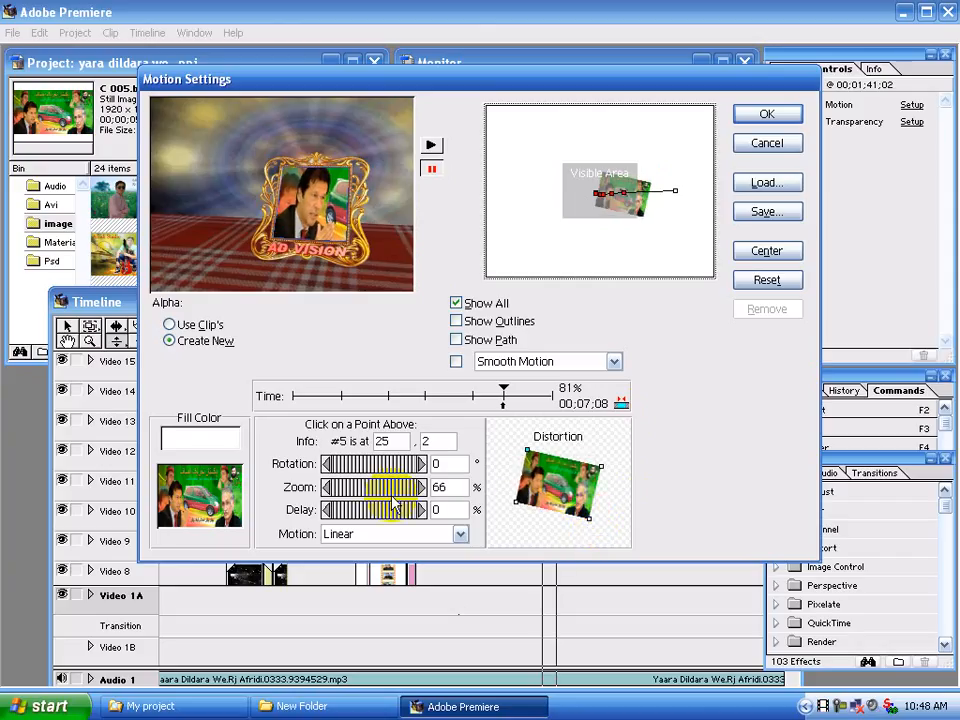
pyautogui.moveTo(398, 487); pyautogui.dragTo(386, 491)
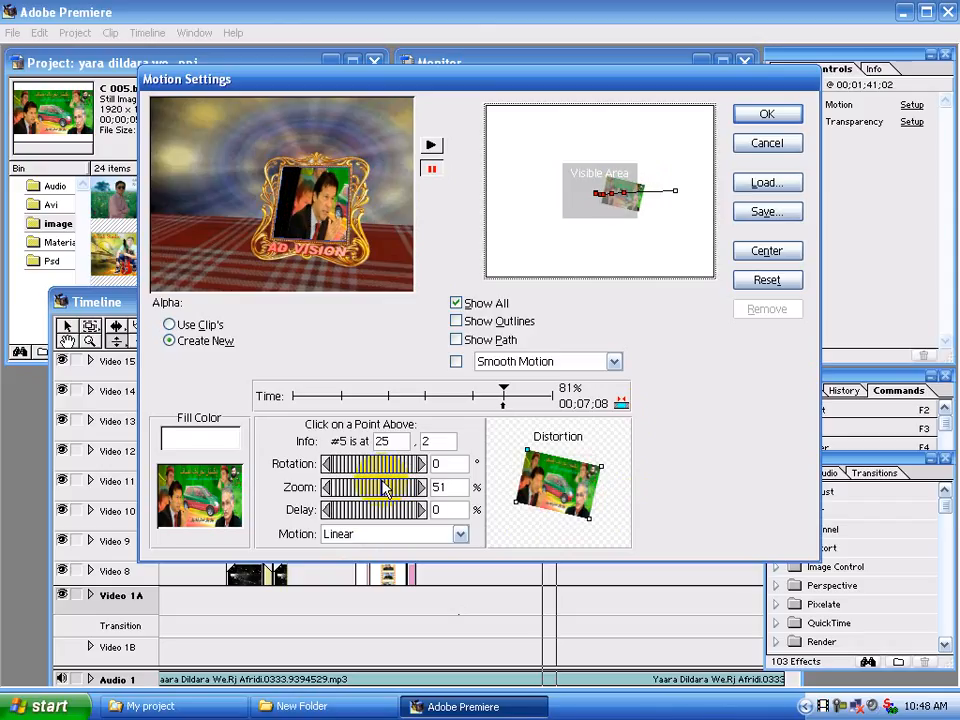
pyautogui.press('Left')
pyautogui.press('Left')
pyautogui.press('Left')
pyautogui.press('Left')
pyautogui.press('Left')
pyautogui.press('Left')
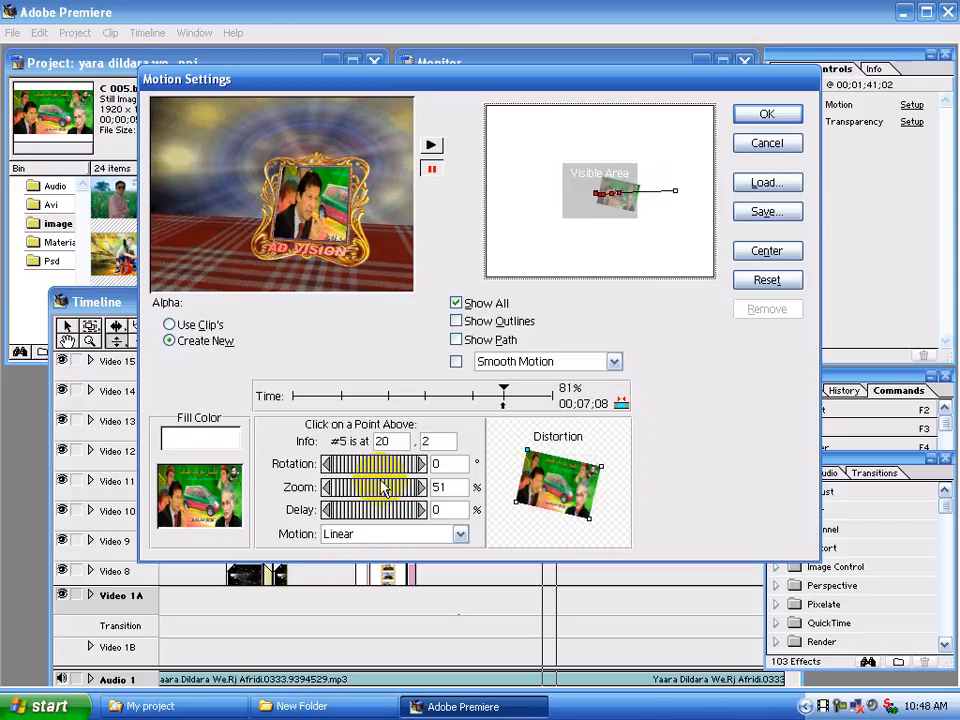
pyautogui.press('Down')
pyautogui.press('Down')
pyautogui.press('Down')
pyautogui.press('Down')
pyautogui.press('Left')
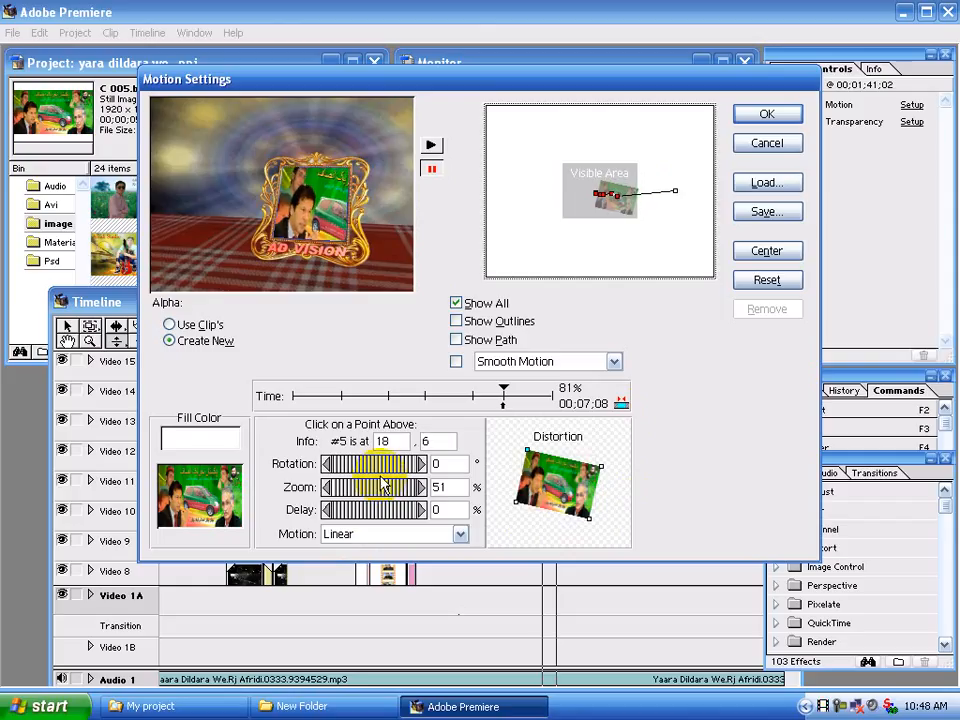
# Add a motion point at 92% of the path, move it to 15, 2 and reduce its zoom to 50%
pyautogui.click(657, 196)
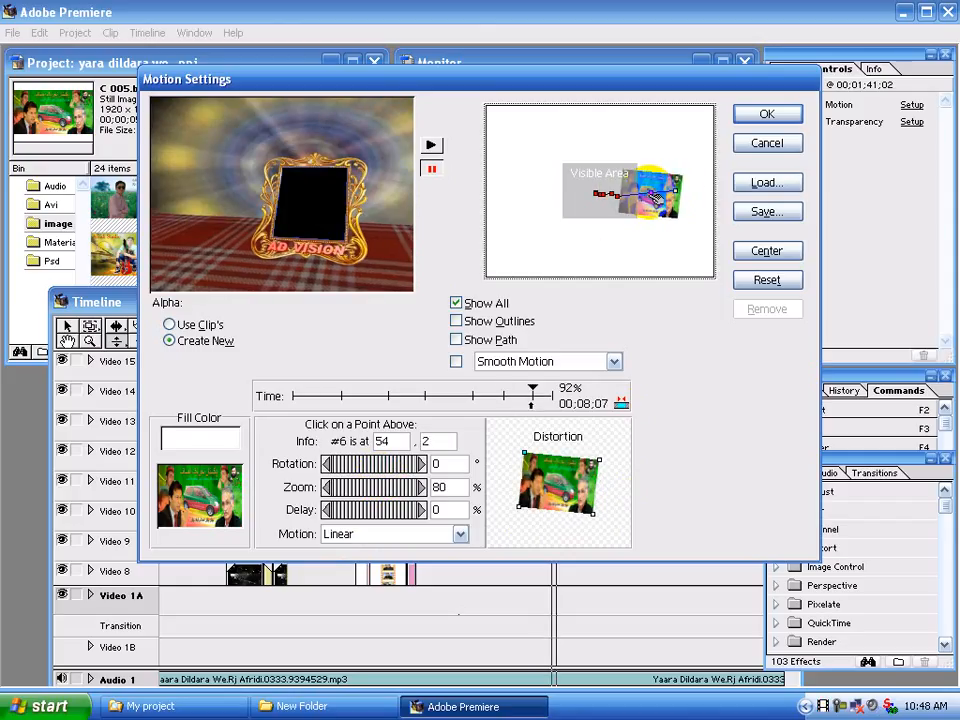
pyautogui.press('Left')
pyautogui.press('Left')
pyautogui.press('Left')
pyautogui.press('Left')
pyautogui.press('Left')
pyautogui.press('Left')
pyautogui.press('Left')
pyautogui.press('Left')
pyautogui.press('Left')
pyautogui.press('Left')
pyautogui.press('Left')
pyautogui.press('Left')
pyautogui.press('Left')
pyautogui.press('Left')
pyautogui.press('Left')
pyautogui.press('Left')
pyautogui.press('Left')
pyautogui.press('Left')
pyautogui.press('Left')
pyautogui.press('Left')
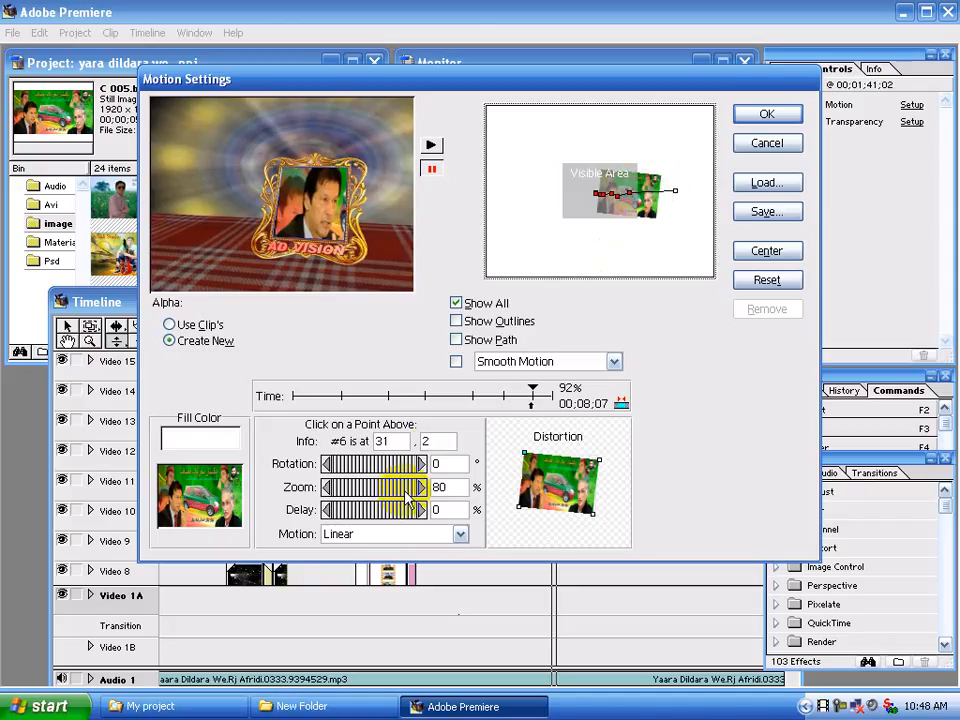
pyautogui.moveTo(408, 497); pyautogui.dragTo(377, 495)
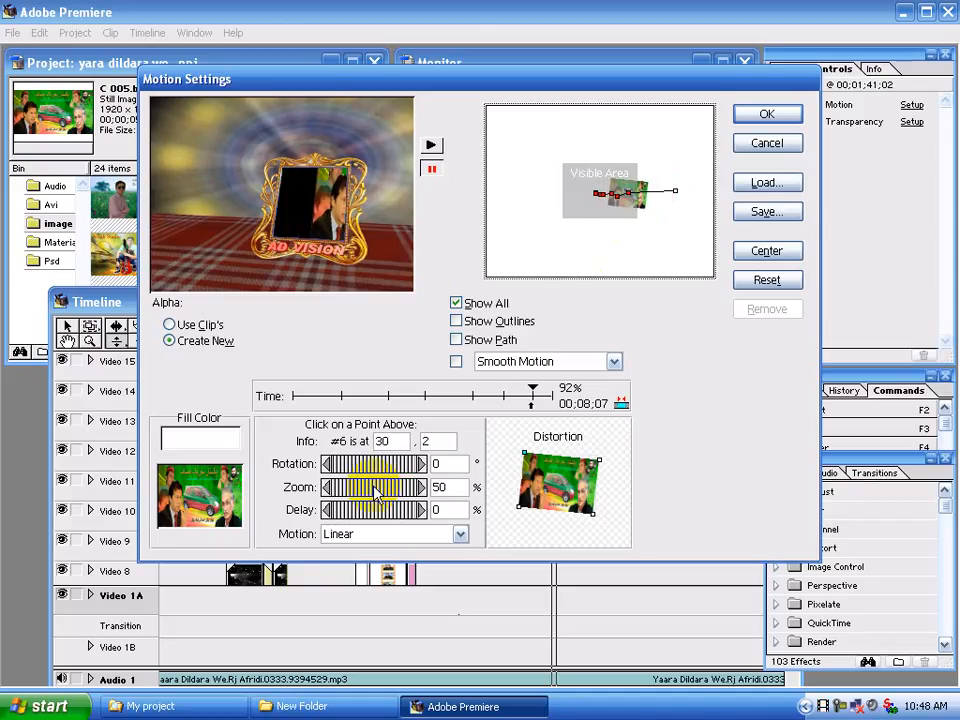
pyautogui.press('Left')
pyautogui.press('Left')
pyautogui.press('Left')
pyautogui.press('Left')
pyautogui.press('Left')
pyautogui.press('Left')
pyautogui.press('Left')
pyautogui.press('Left')
pyautogui.press('Left')
pyautogui.press('Left')
pyautogui.press('Left')
pyautogui.press('Left')
pyautogui.press('Left')
pyautogui.press('Left')
pyautogui.press('Left')
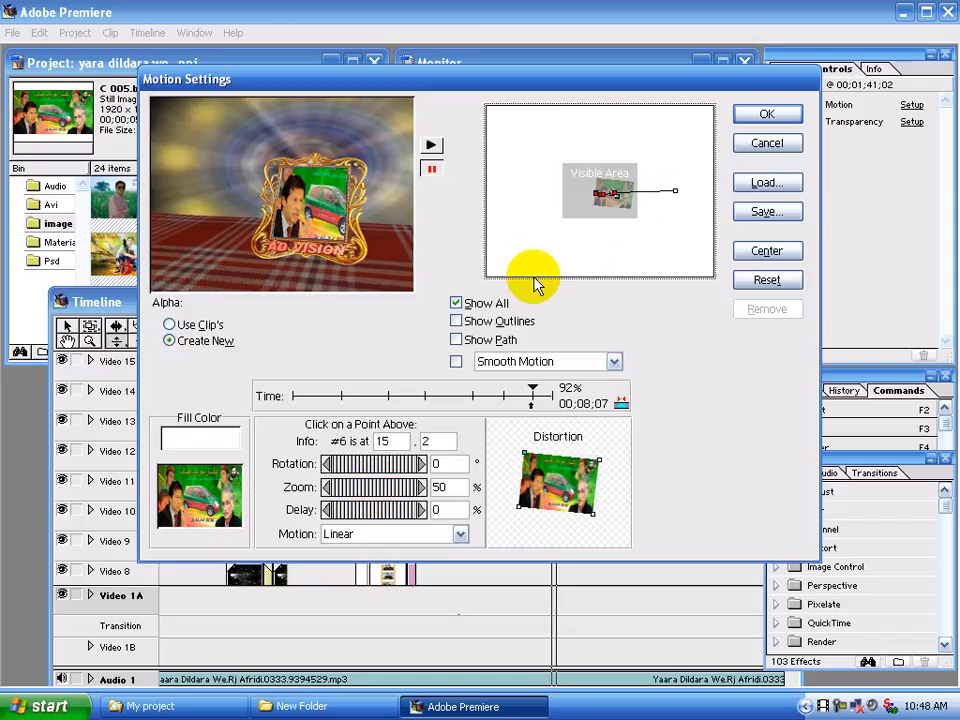
# Refit the photo in the frame at the 92% point with 40% zoom and position 12, 3
pyautogui.moveTo(400, 490); pyautogui.dragTo(382, 488)
pyautogui.press('Left')
pyautogui.press('Left')
pyautogui.press('Left')
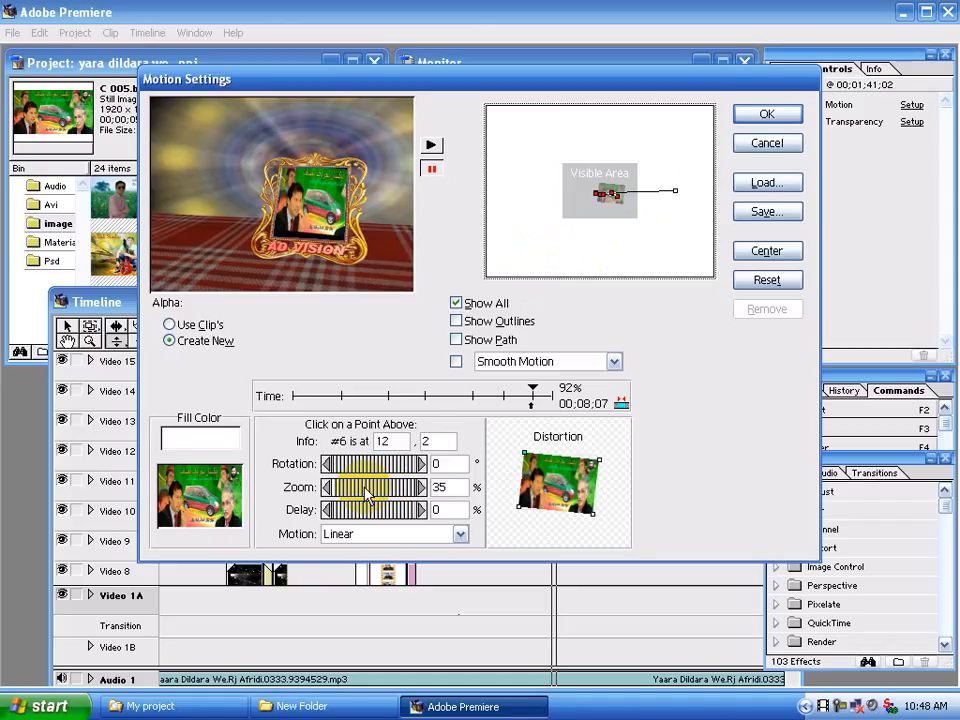
pyautogui.moveTo(369, 491); pyautogui.dragTo(370, 492)
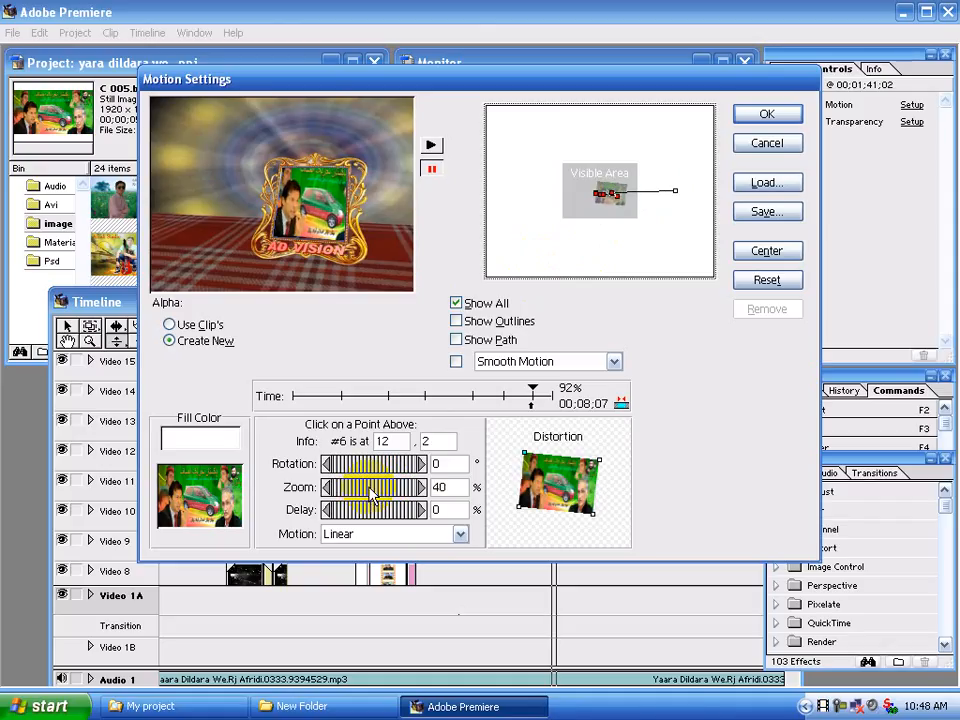
pyautogui.press('Down')
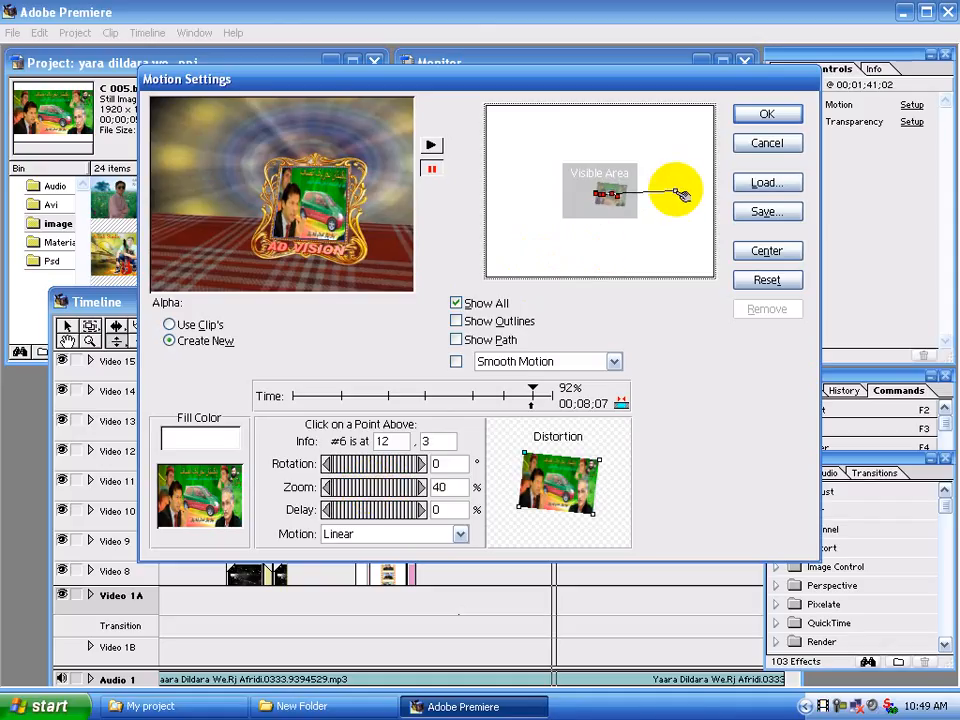
# Move the path's end point to 13, 0 with 49% zoom and apply the motion settings
pyautogui.moveTo(677, 191); pyautogui.dragTo(664, 204)
pyautogui.moveTo(407, 486); pyautogui.dragTo(362, 485)
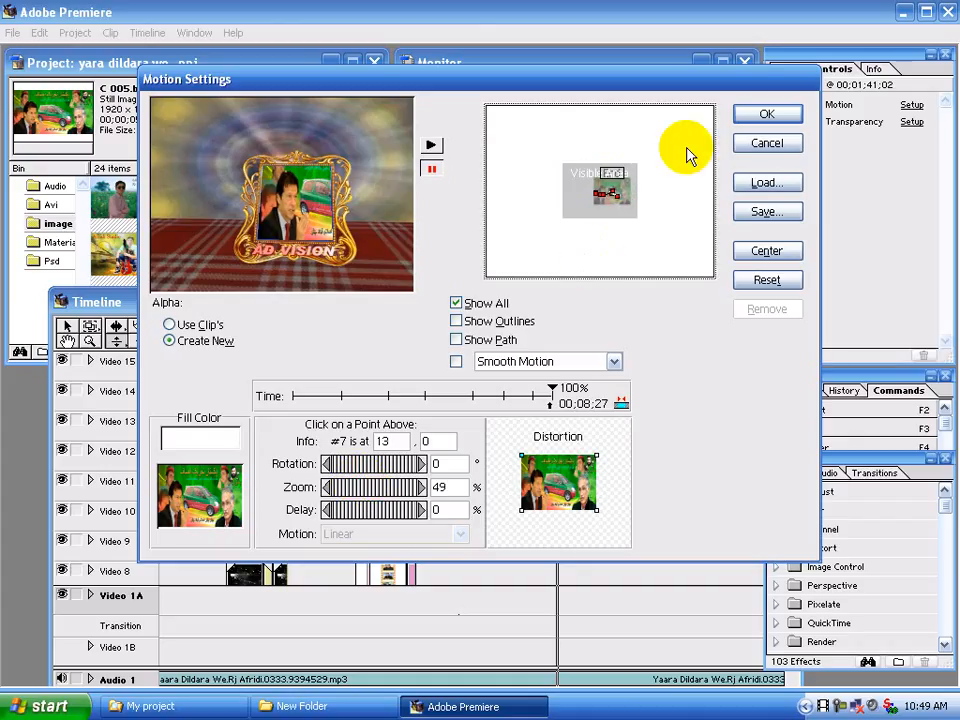
pyautogui.click(767, 113)
# Play back the timeline section with the C 005.bmp clip to check the photo's movement inside the frame
pyautogui.moveTo(489, 345); pyautogui.dragTo(467, 345)
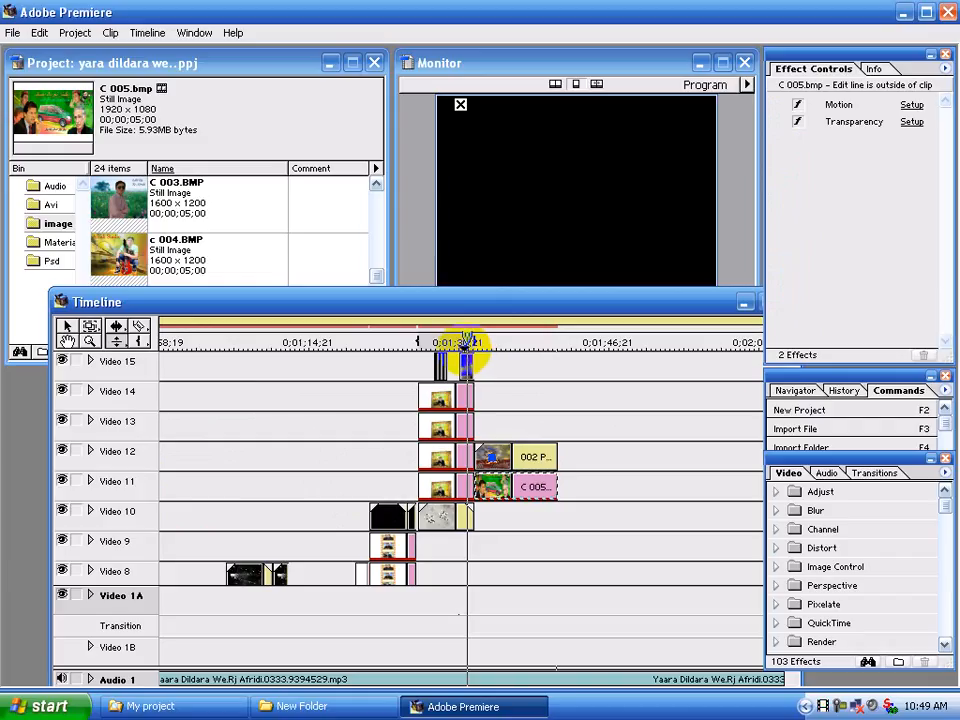
pyautogui.press('space')
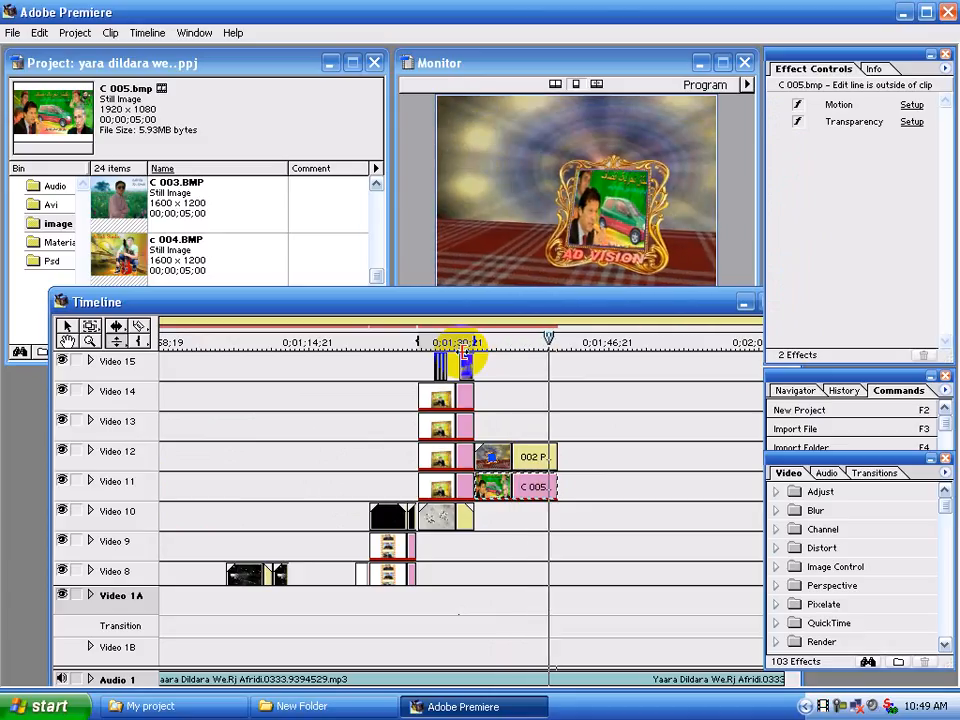
pyautogui.moveTo(479, 342); pyautogui.dragTo(475, 343)
pyautogui.press('space')
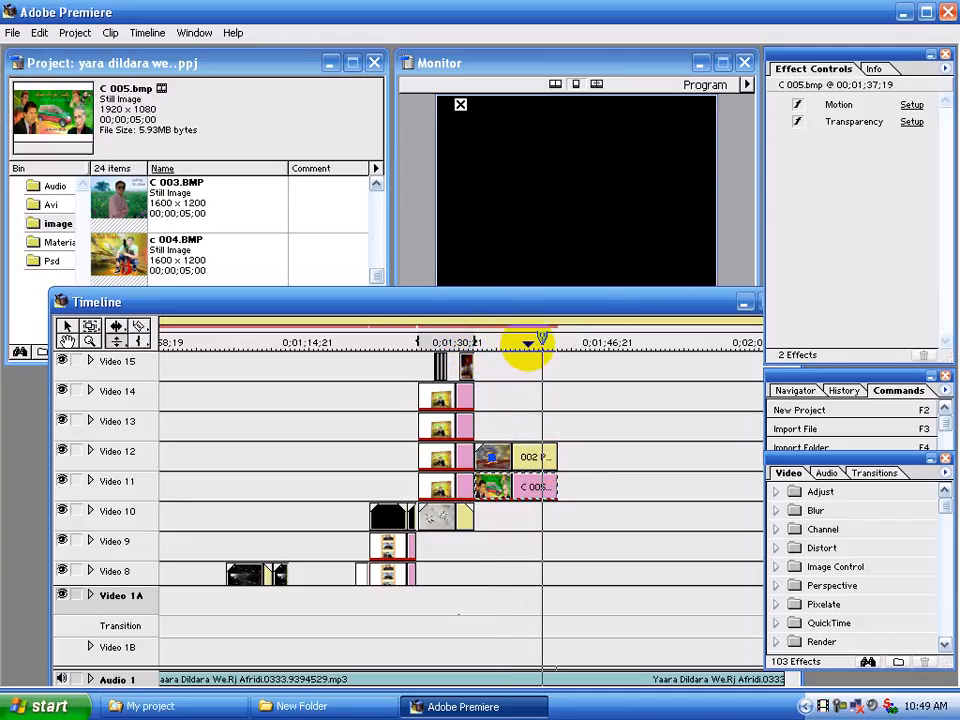
# Place the edit line at 00;01;38;07 and trim the frame movie on Video 12 and C 005.bmp on Video 11 to it
pyautogui.click(522, 343)
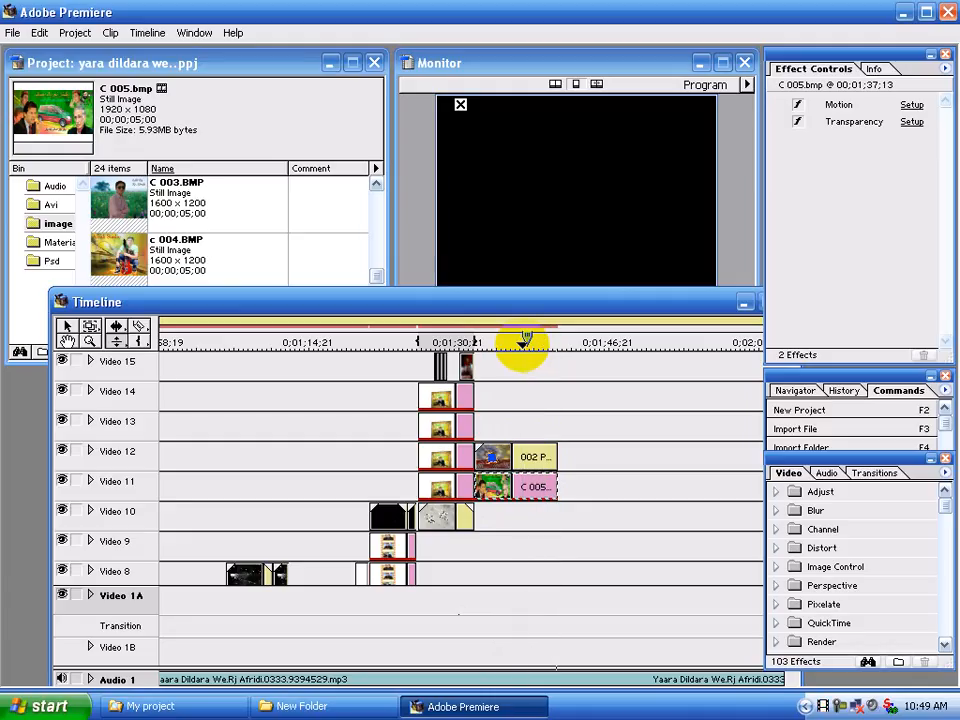
pyautogui.moveTo(525, 341); pyautogui.dragTo(537, 338)
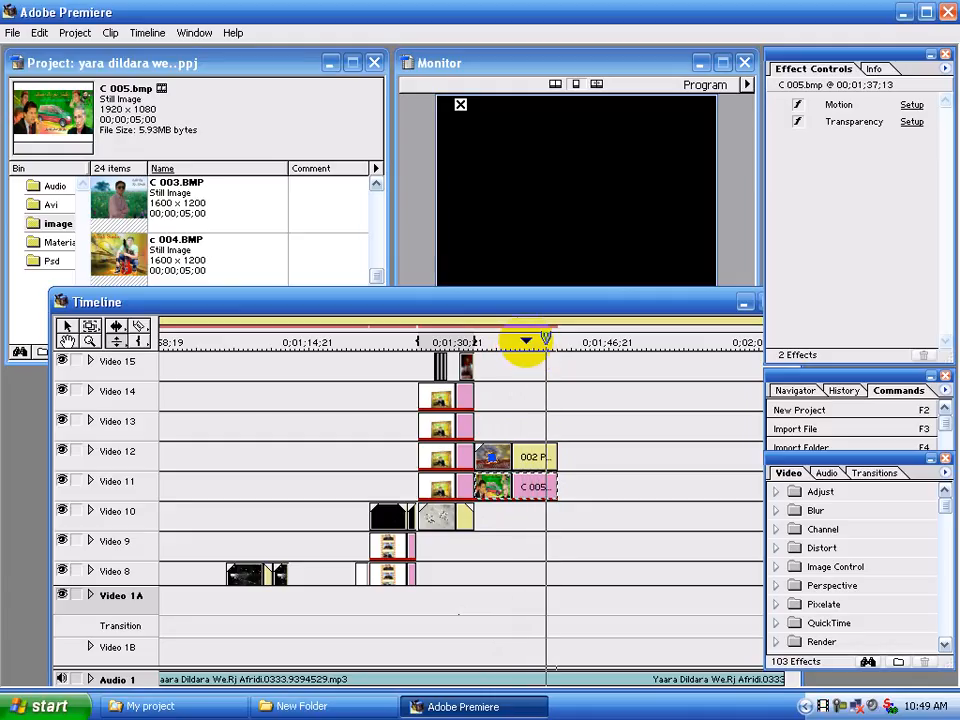
pyautogui.click(531, 345)
pyautogui.click(530, 343)
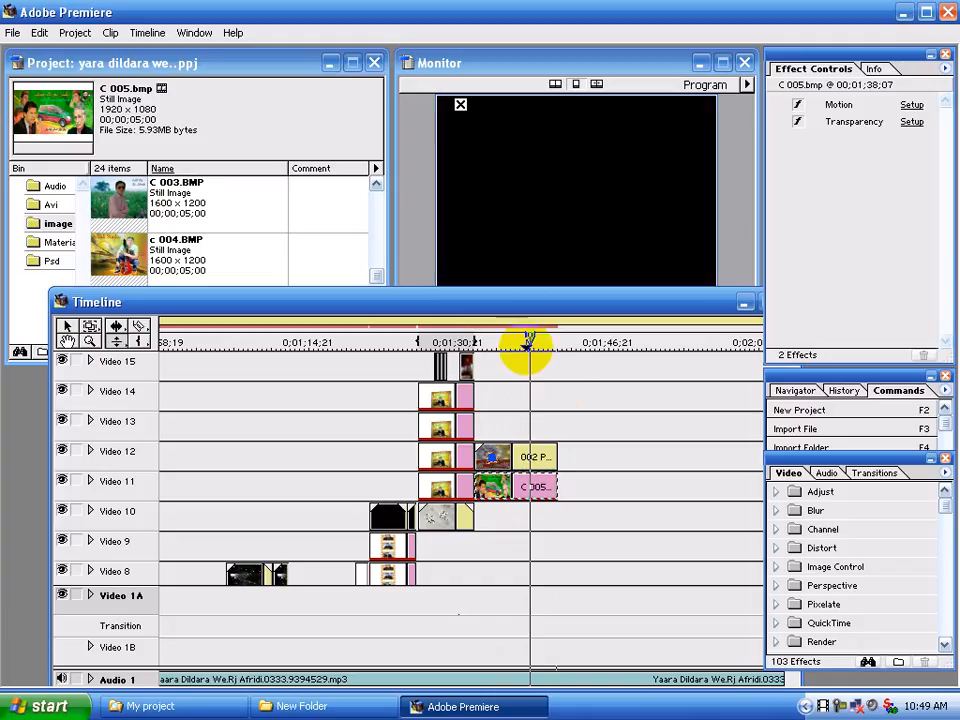
pyautogui.moveTo(549, 457); pyautogui.dragTo(530, 481)
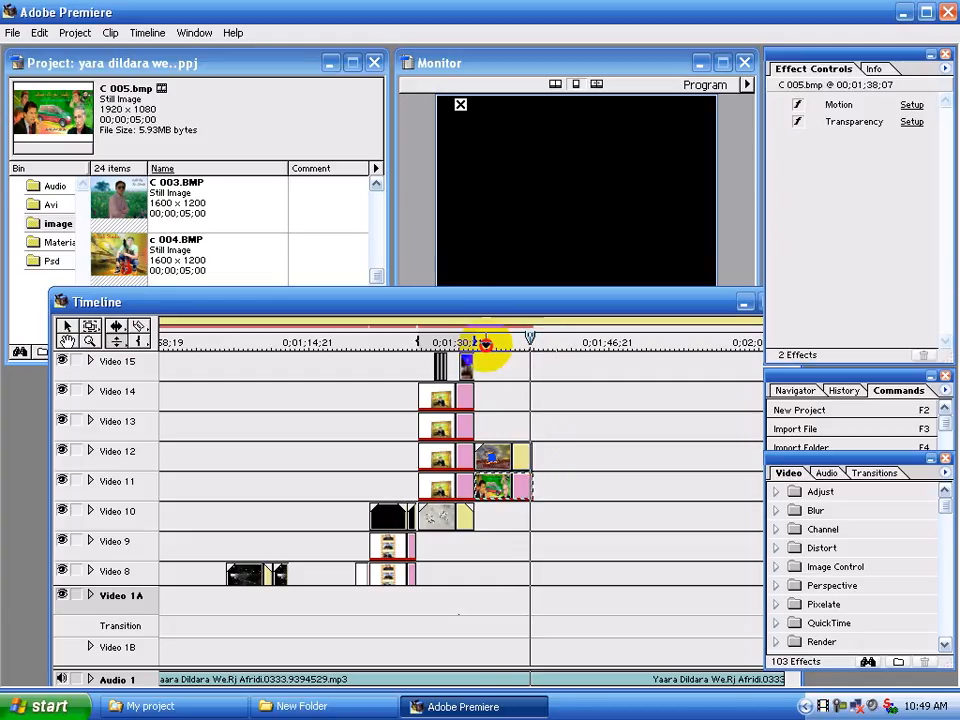
# Play back the trimmed frame section and view the C 005.bmp photo in its own clip window
pyautogui.moveTo(486, 344); pyautogui.dragTo(472, 343)
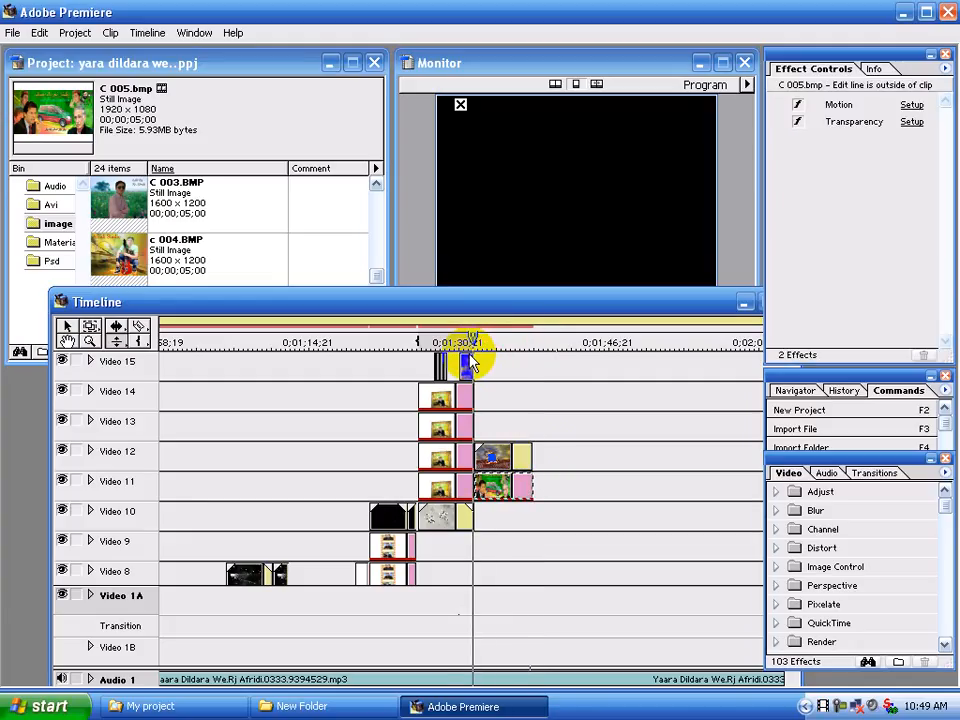
pyautogui.press('space')
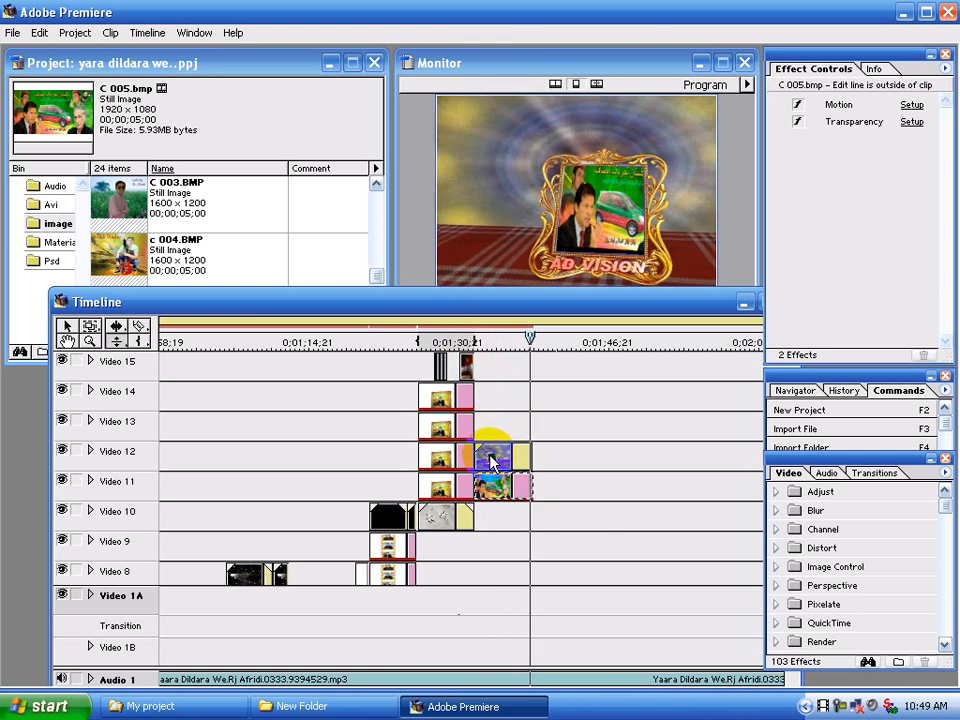
pyautogui.doubleClick(493, 487)
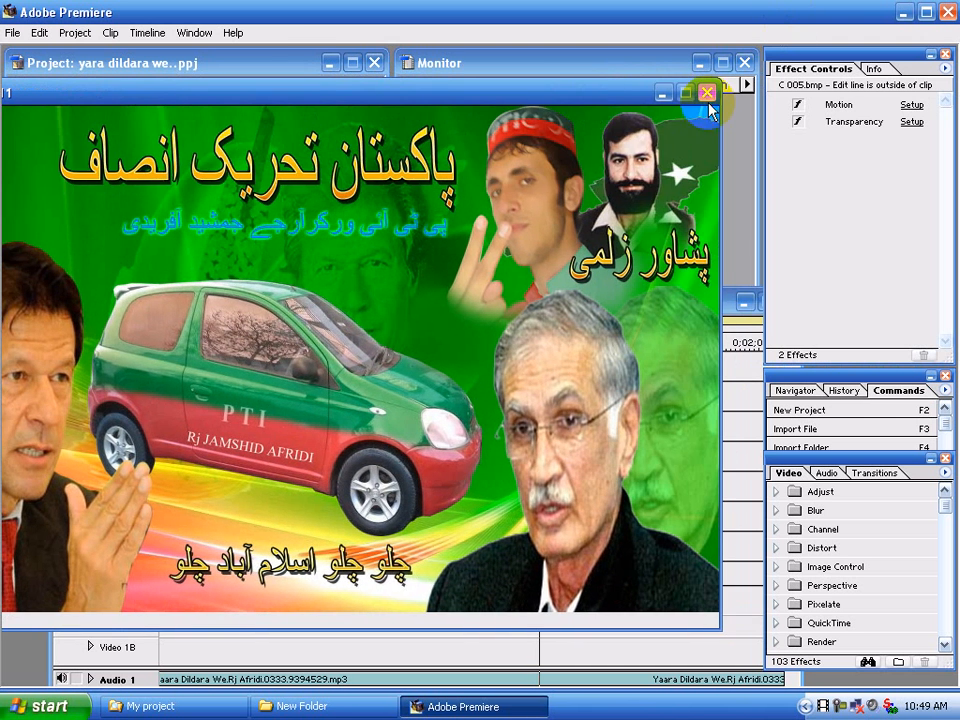
pyautogui.click(709, 92)
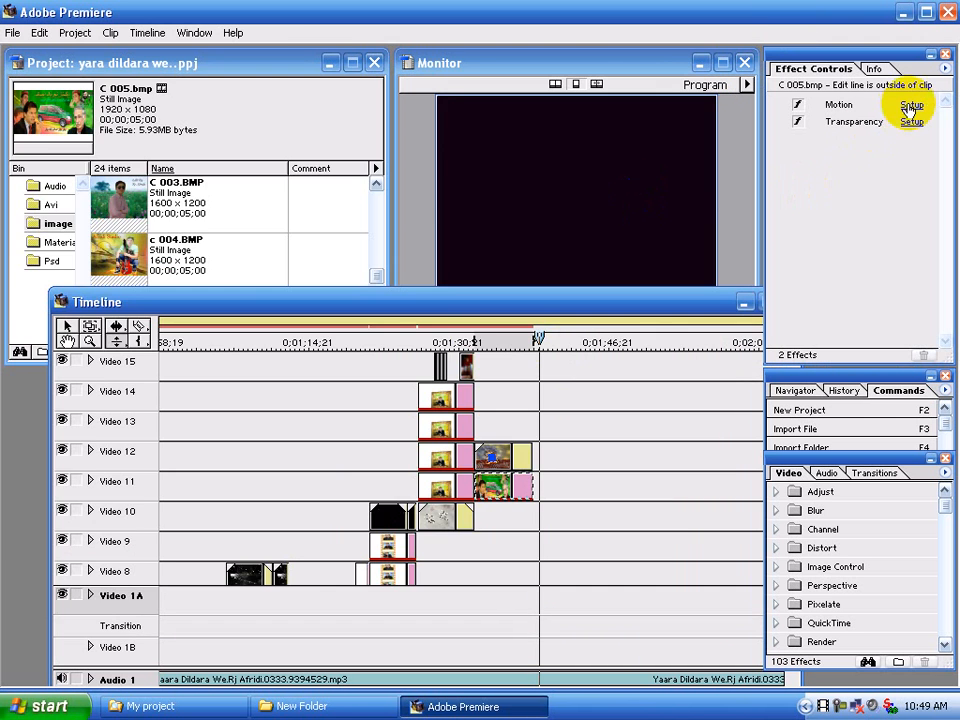
# Disable the motion effect on the C 005.bmp clip
pyautogui.click(798, 105)
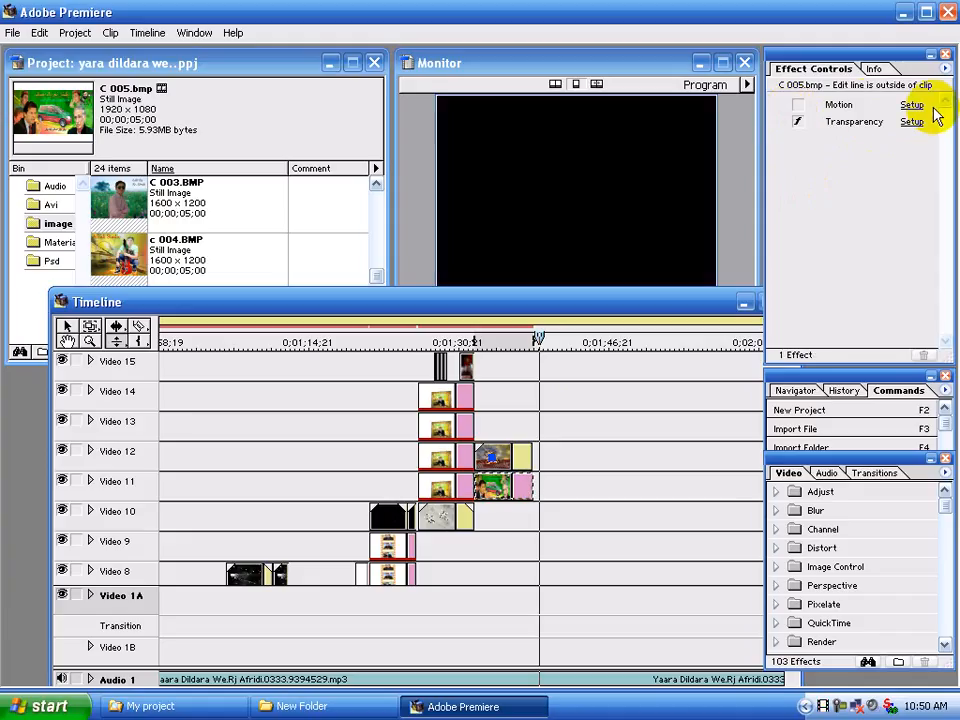
# Try a 0% zoom at the start point of the C 005.bmp motion path, preview it and cancel the settings
pyautogui.click(914, 106)
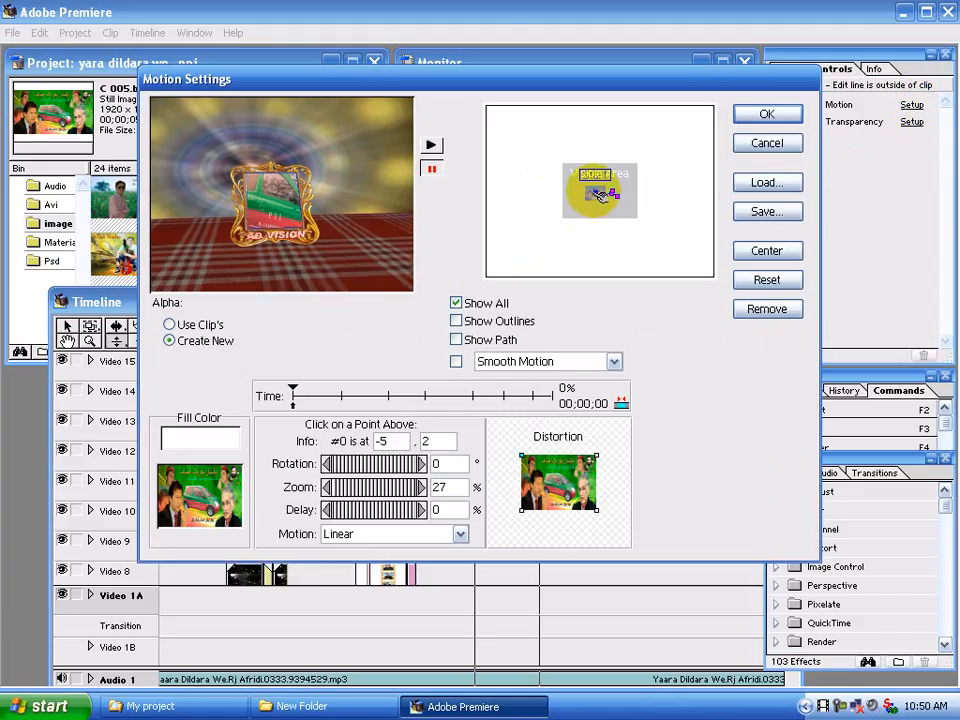
pyautogui.click(294, 394)
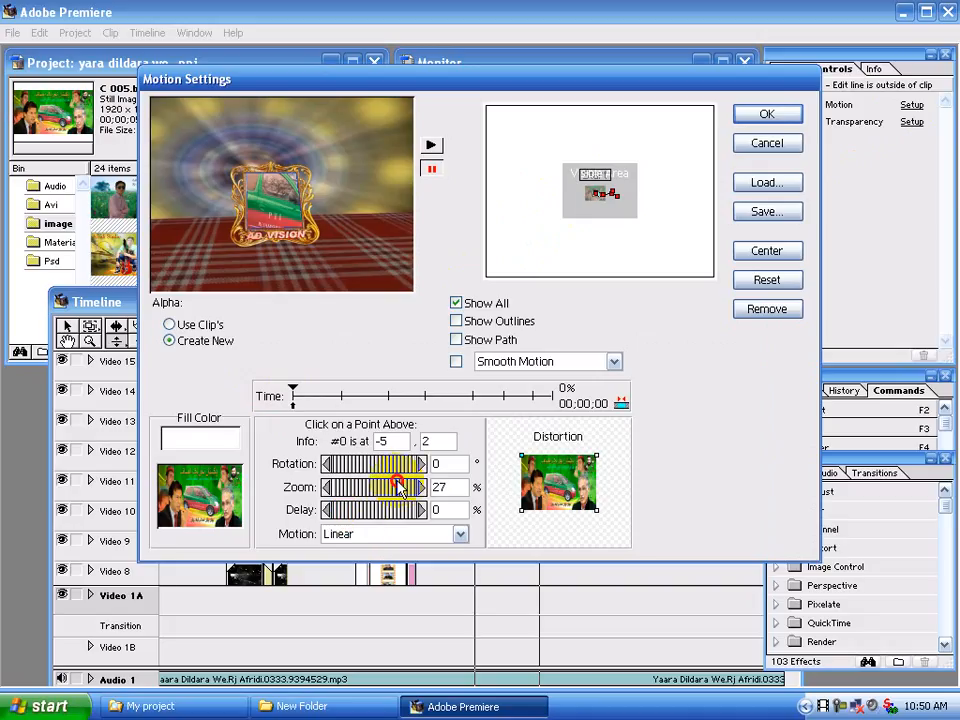
pyautogui.moveTo(400, 486); pyautogui.dragTo(370, 474)
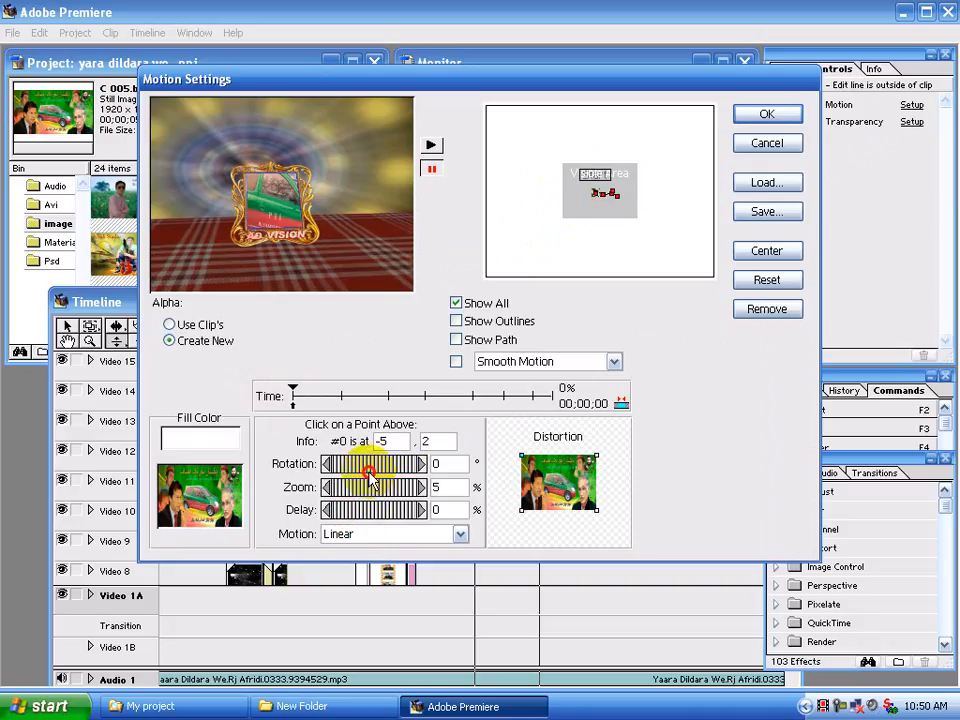
pyautogui.click(431, 147)
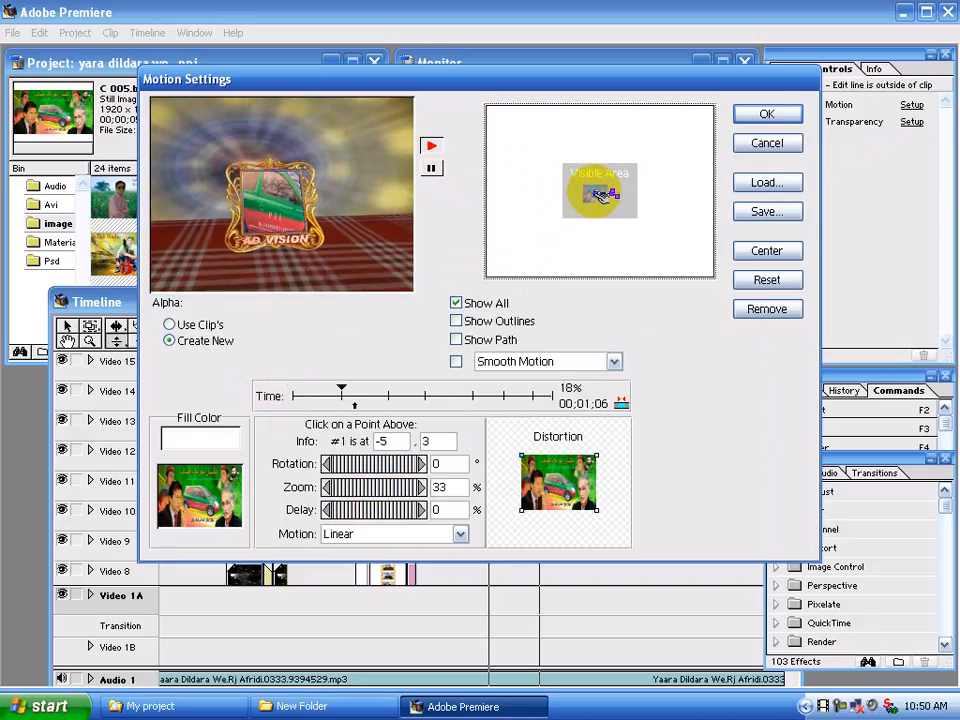
pyautogui.click(295, 395)
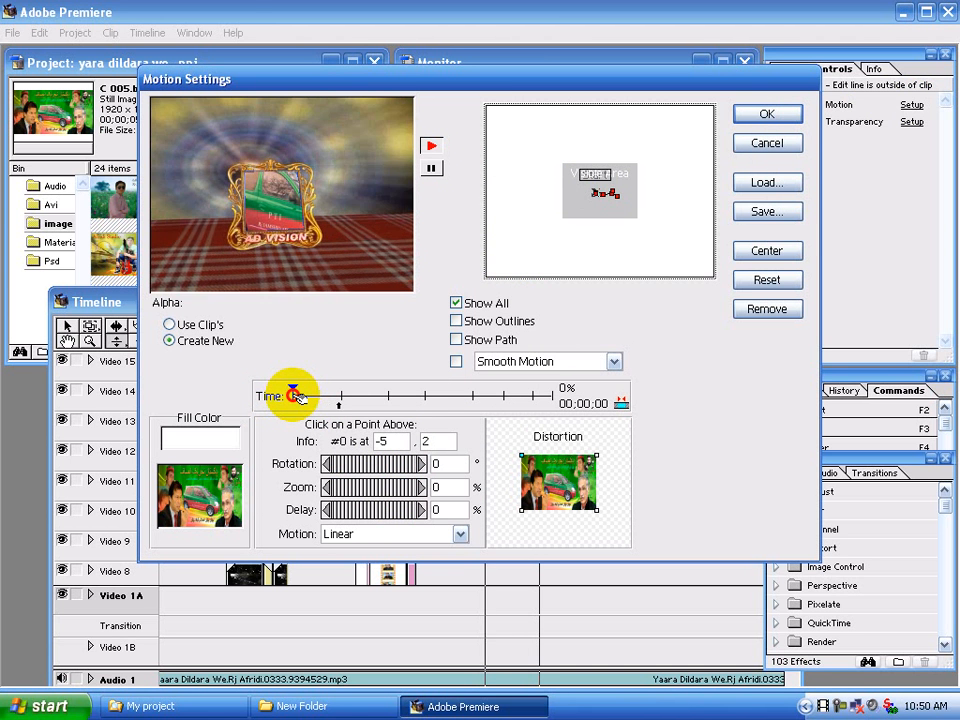
pyautogui.click(433, 170)
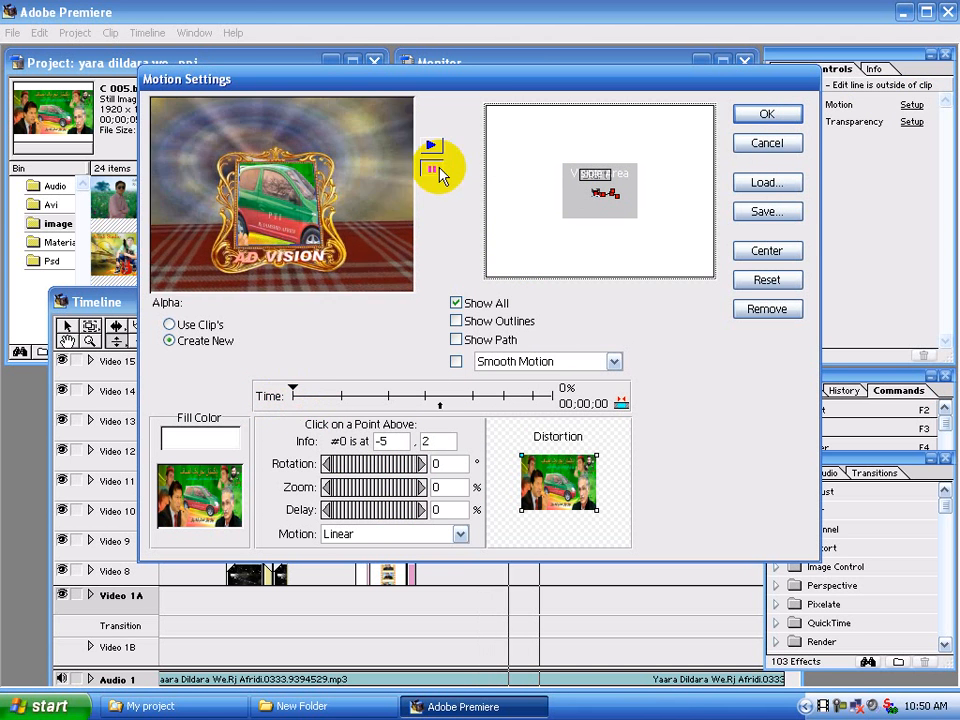
pyautogui.click(789, 143)
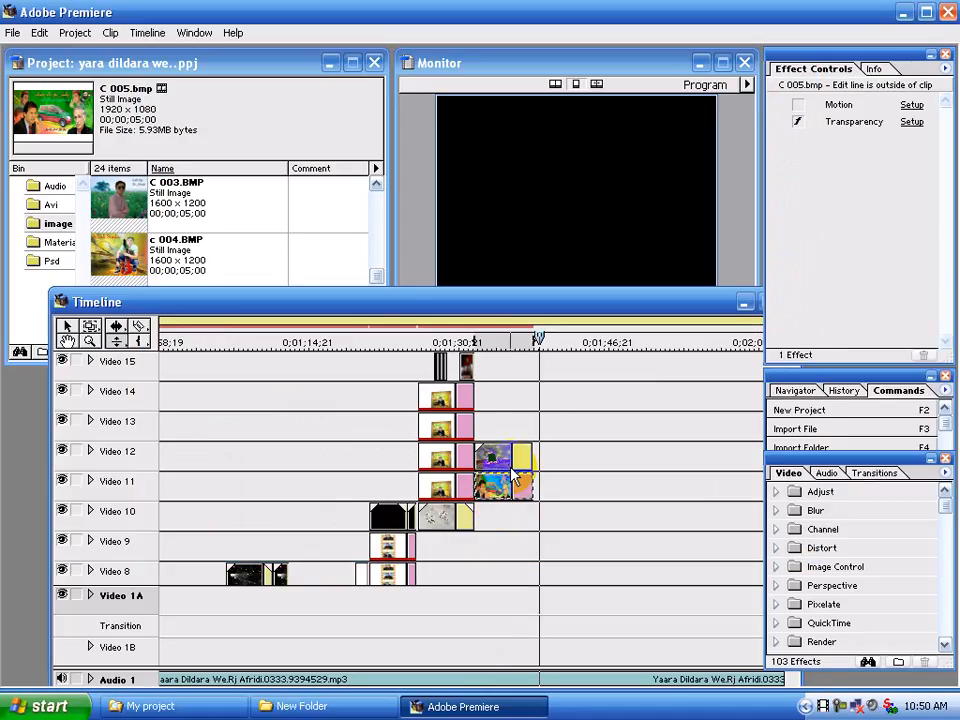
# Replace C 005.bmp on Video 11 with C 003.BMP, stretched to the end of the frame movie above it
pyautogui.press('Delete')
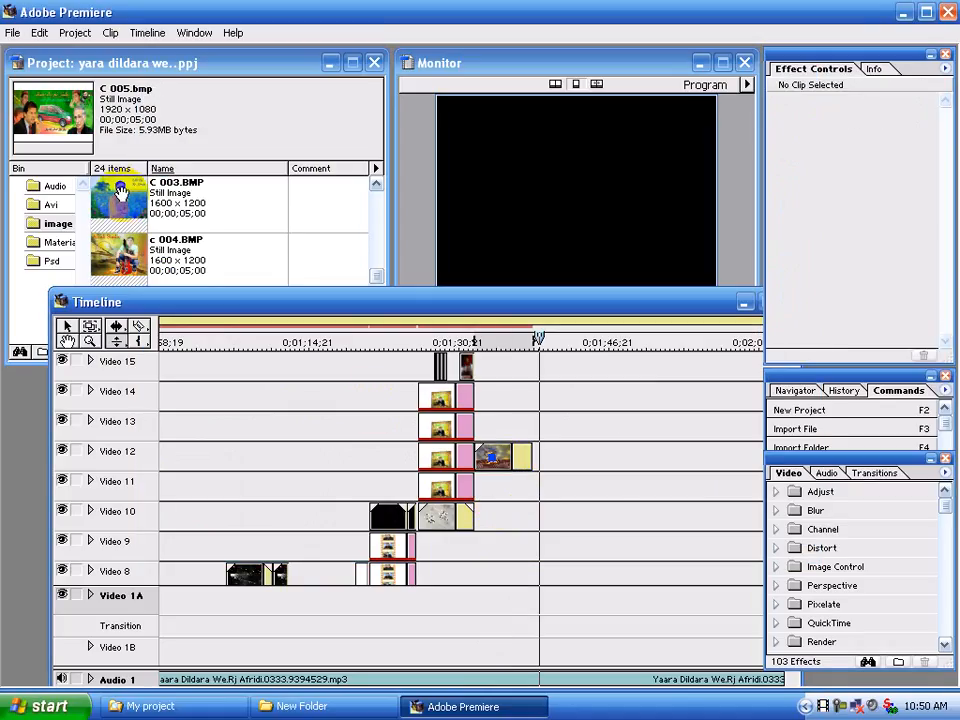
pyautogui.moveTo(119, 195); pyautogui.dragTo(479, 371)
pyautogui.moveTo(504, 473); pyautogui.dragTo(533, 485)
pyautogui.click(521, 484)
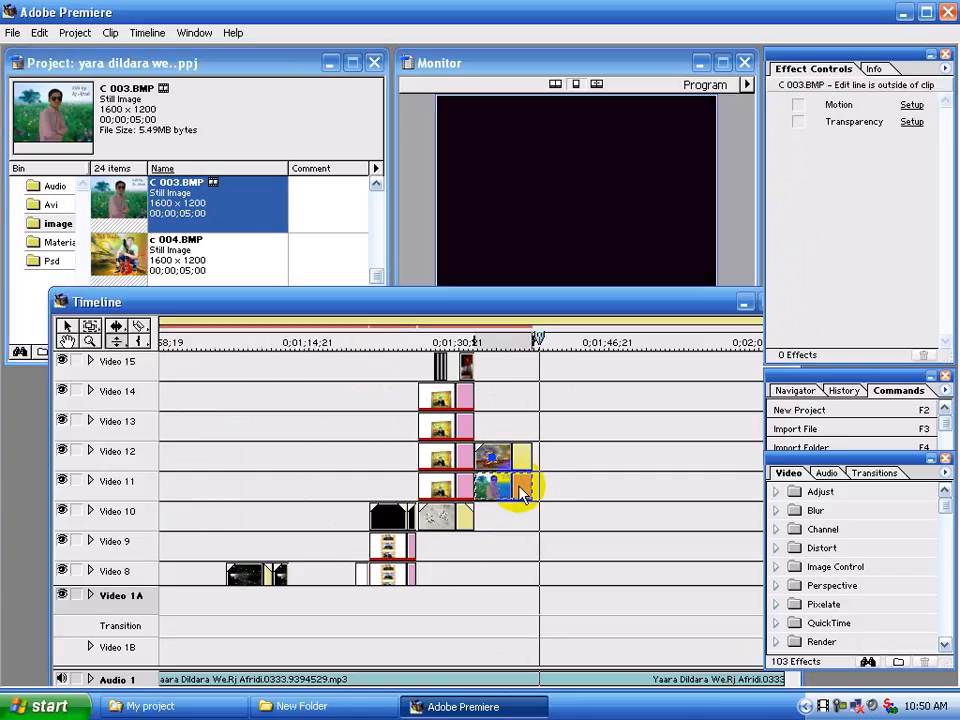
# In the motion settings of C 003.BMP, place the start point at -2, 3 with 31% zoom to fit the frame opening
pyautogui.click(911, 105)
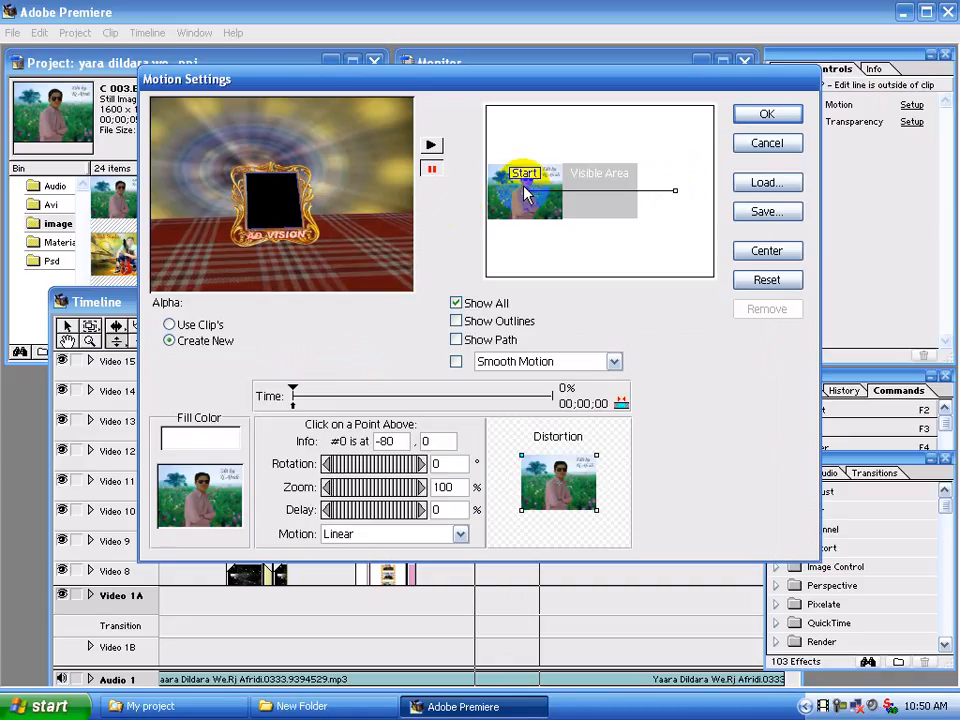
pyautogui.moveTo(528, 190); pyautogui.dragTo(606, 184)
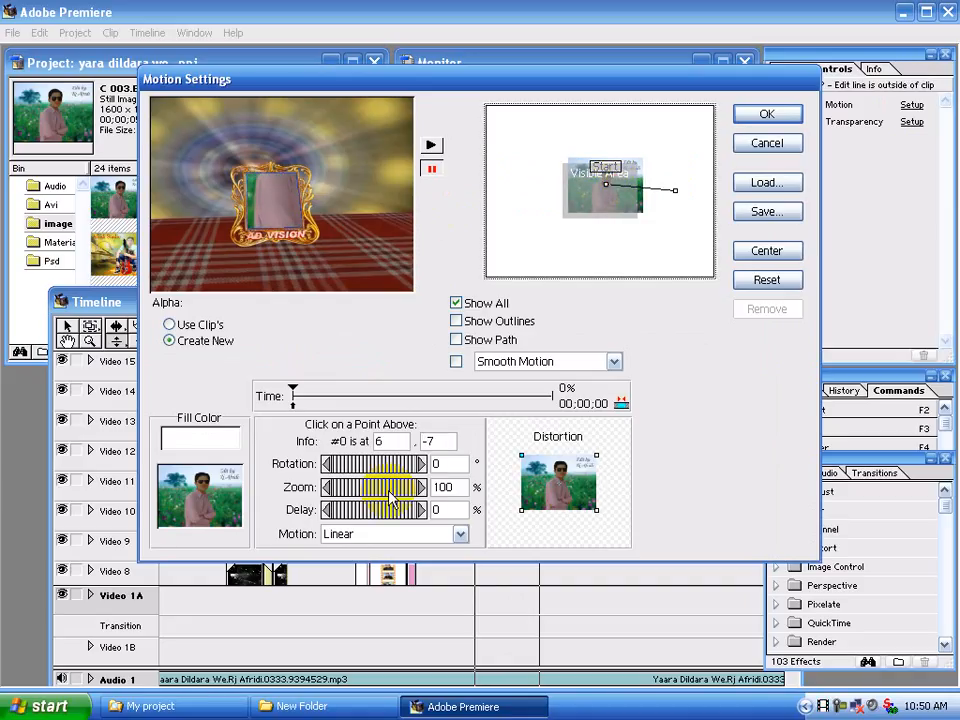
pyautogui.moveTo(389, 490)
pyautogui.mouseDown()
pyautogui.moveTo(343, 489)
pyautogui.moveTo(377, 492)
pyautogui.mouseUp()
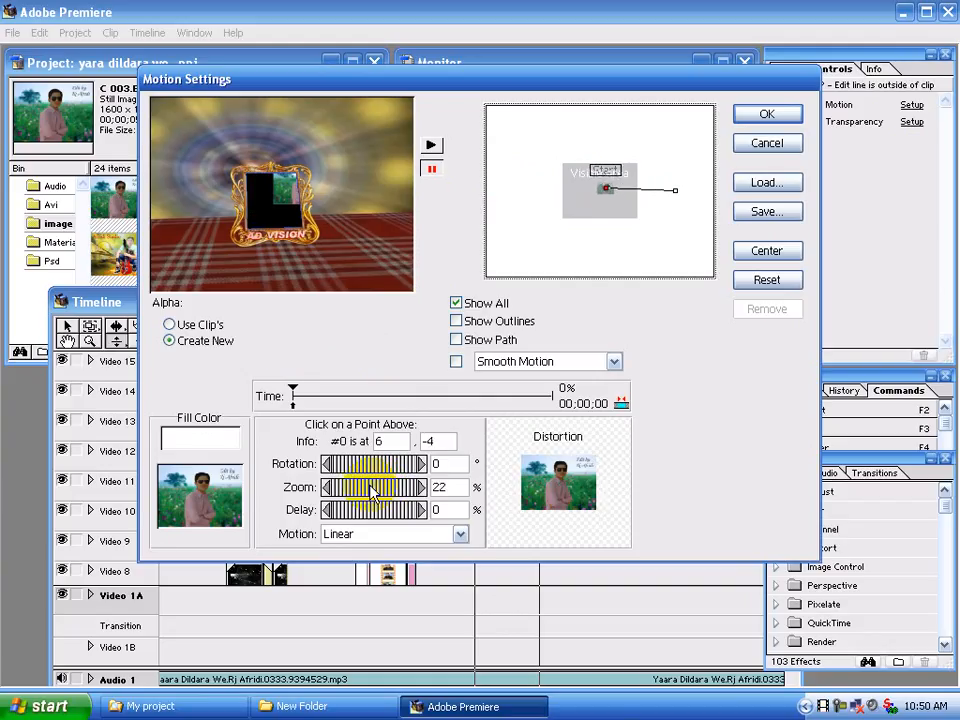
pyautogui.press('Down')
pyautogui.press('Down')
pyautogui.press('Down')
pyautogui.press('Down')
pyautogui.press('Down')
pyautogui.press('Down')
pyautogui.press('Down')
pyautogui.press('Down')
pyautogui.press('Down')
pyautogui.press('Down')
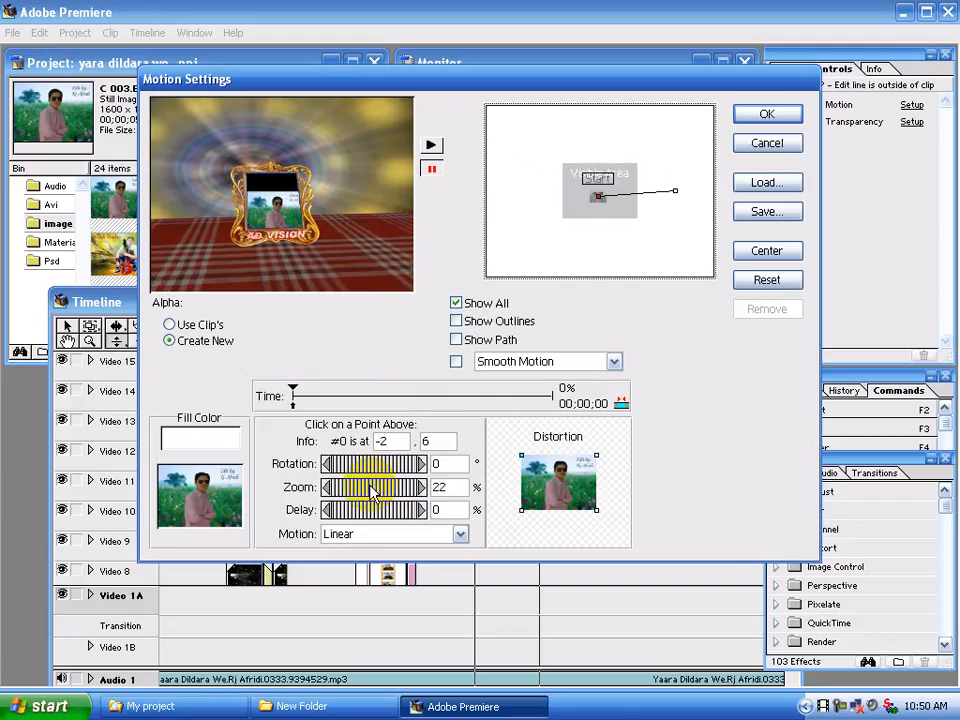
pyautogui.moveTo(353, 486); pyautogui.dragTo(361, 488)
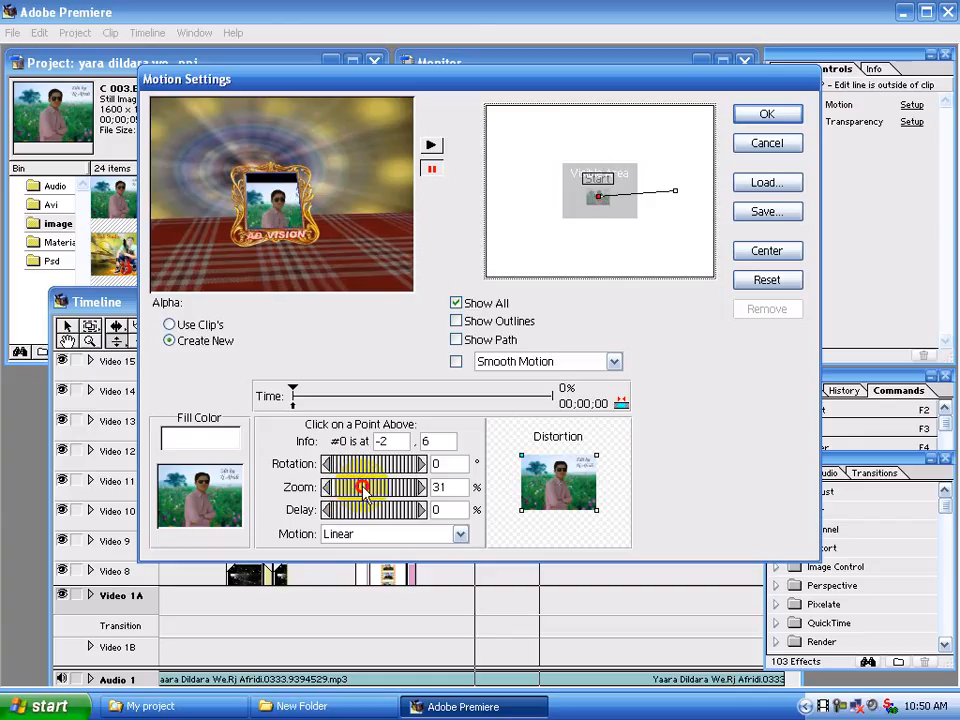
pyautogui.press('Up')
pyautogui.press('Up')
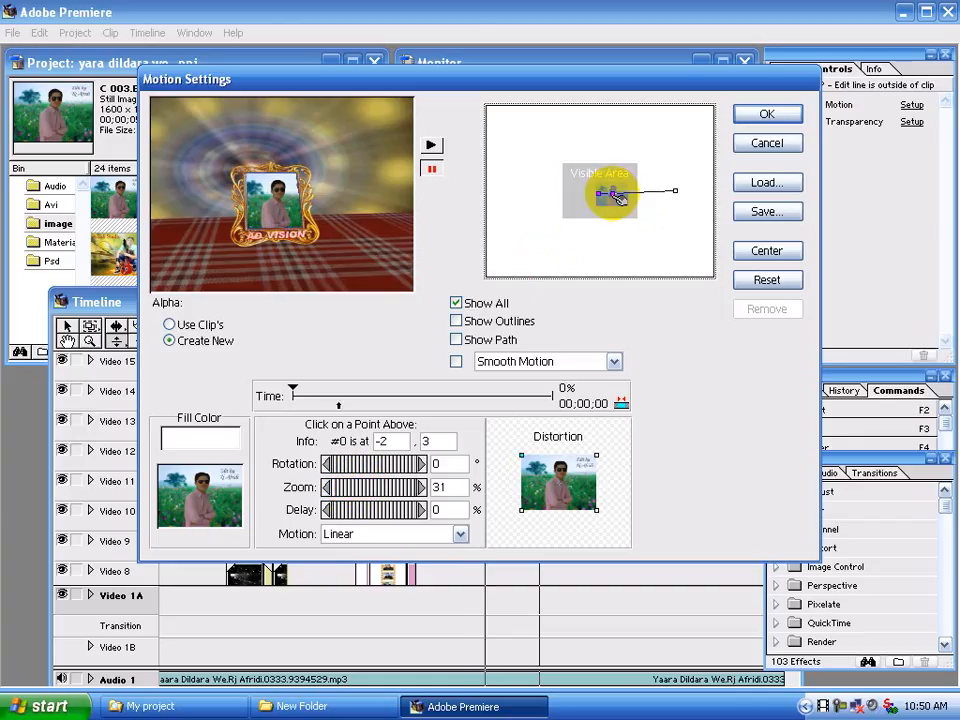
# Add a motion keyframe at 18% of the time, positioned at -3, 3 with 33% zoom
pyautogui.click(618, 197)
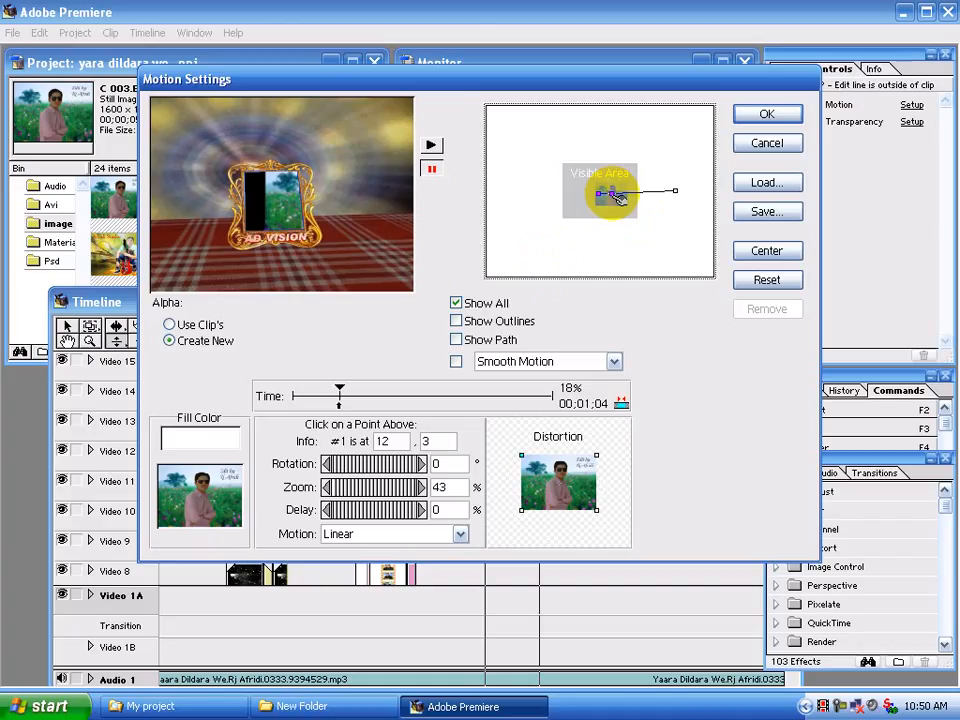
pyautogui.moveTo(618, 197); pyautogui.dragTo(606, 192)
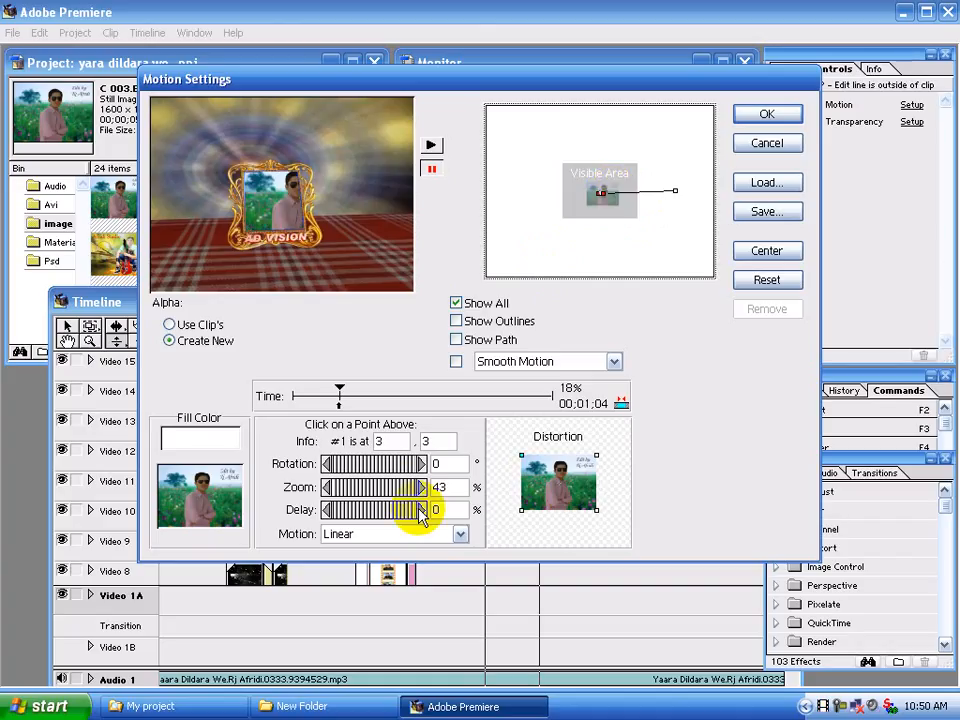
pyautogui.moveTo(399, 489)
pyautogui.mouseDown()
pyautogui.moveTo(380, 487)
pyautogui.moveTo(401, 484)
pyautogui.mouseUp()
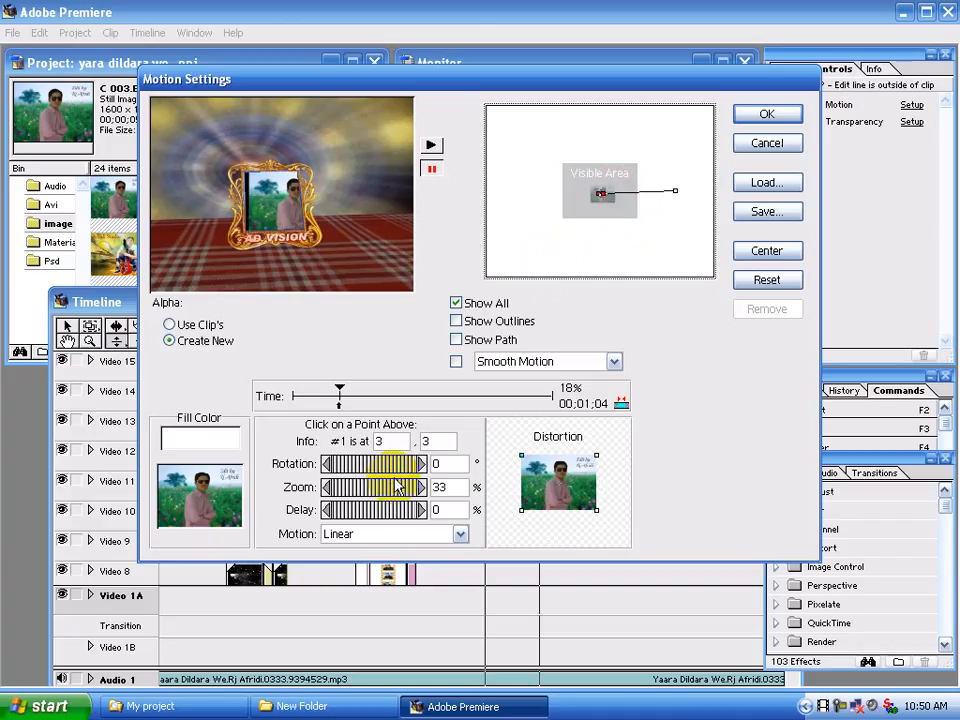
pyautogui.press('Left')
pyautogui.press('Left')
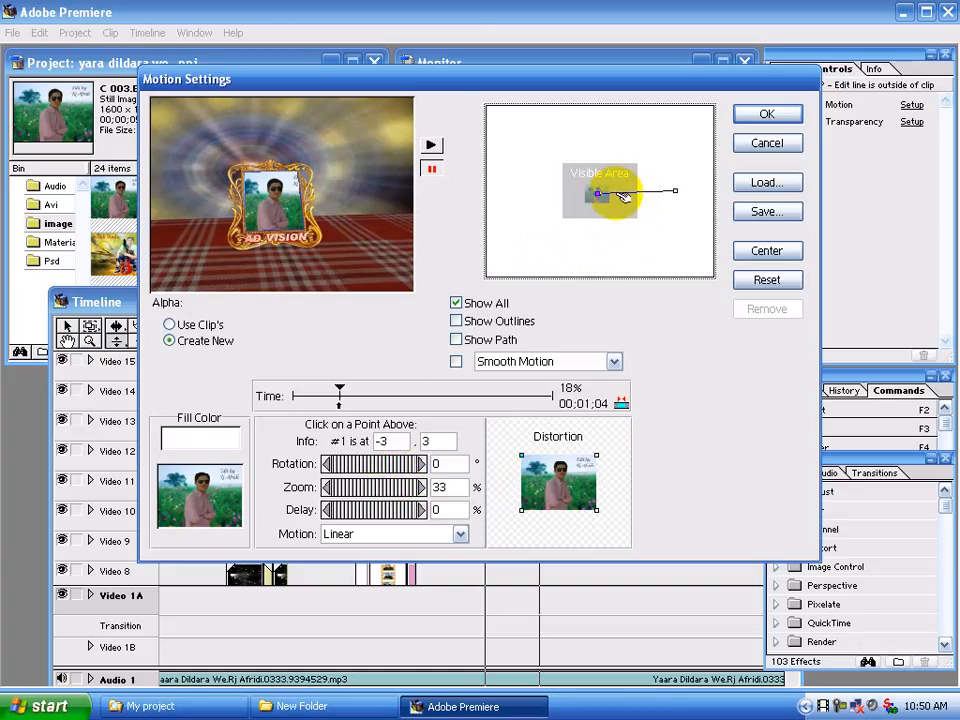
# Add a motion keyframe at 37% of the time, positioned at -2, 3 with 38% zoom
pyautogui.click(608, 191)
pyautogui.press('Left')
pyautogui.press('Left')
pyautogui.press('Left')
pyautogui.press('Left')
pyautogui.press('Left')
pyautogui.press('Left')
pyautogui.press('Left')
pyautogui.press('Left')
pyautogui.press('Left')
pyautogui.press('Left')
pyautogui.press('Left')
pyautogui.press('Left')
pyautogui.press('Left')
pyautogui.press('Left')
pyautogui.press('Left')
pyautogui.press('Left')
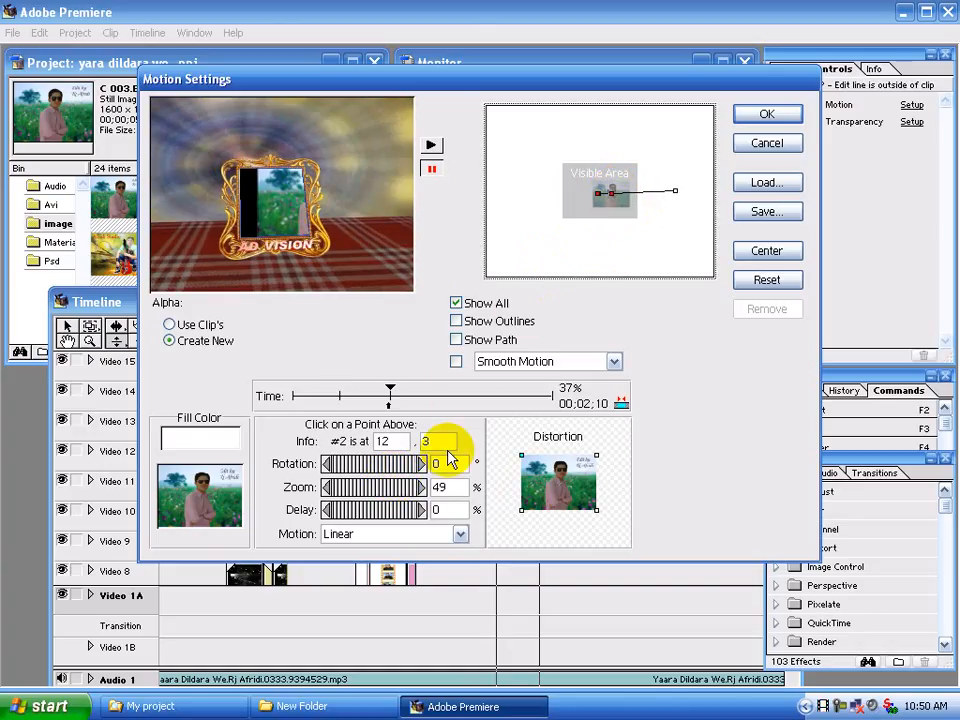
pyautogui.moveTo(406, 496); pyautogui.dragTo(390, 490)
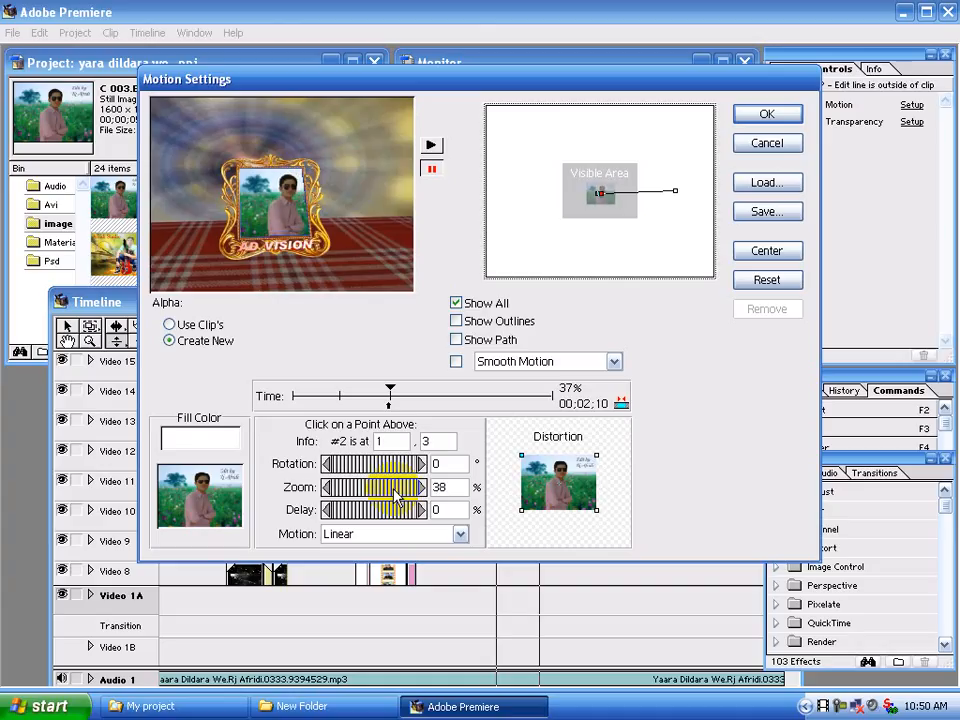
pyautogui.press('Left')
pyautogui.press('Left')
pyautogui.press('Left')
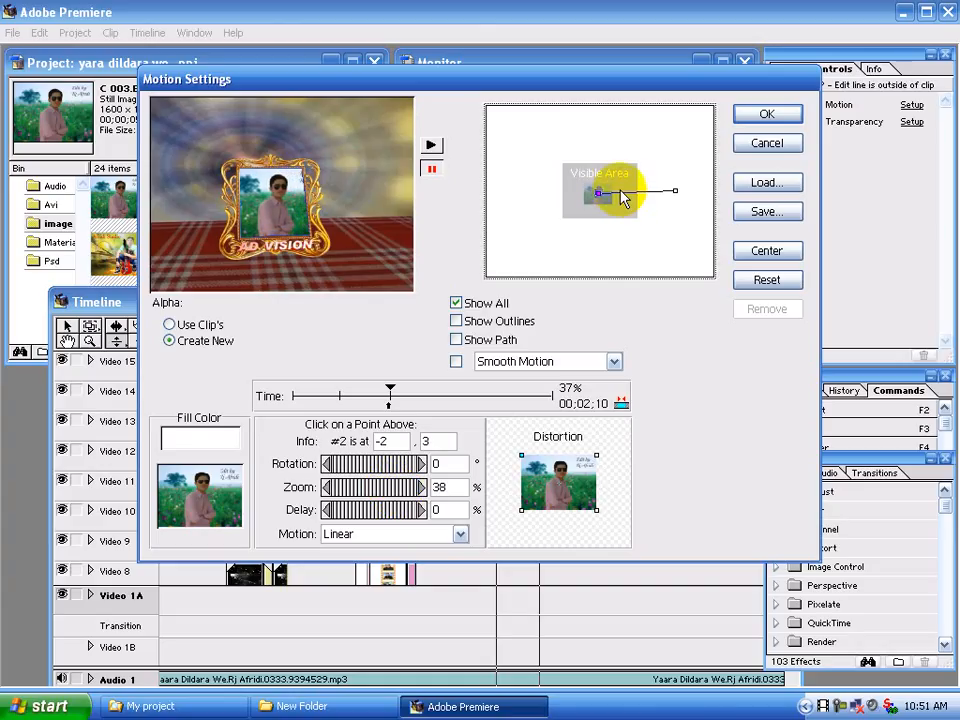
# Add a motion keyframe at 53% of the time, positioned at -2, 3 with 44% zoom
pyautogui.click(620, 192)
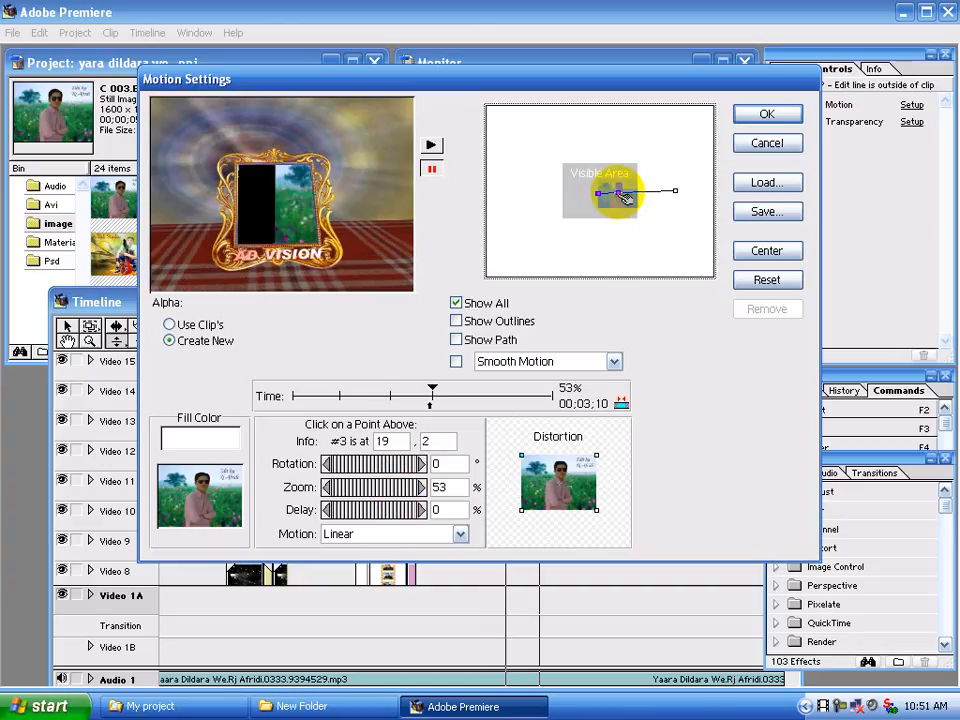
pyautogui.press('Left')
pyautogui.press('Left')
pyautogui.press('Left')
pyautogui.press('Left')
pyautogui.press('Left')
pyautogui.press('Left')
pyautogui.press('Left')
pyautogui.press('Left')
pyautogui.press('Left')
pyautogui.press('Left')
pyautogui.press('Left')
pyautogui.press('Left')
pyautogui.press('Left')
pyautogui.press('Left')
pyautogui.press('Left')
pyautogui.press('Left')
pyautogui.press('Left')
pyautogui.press('Left')
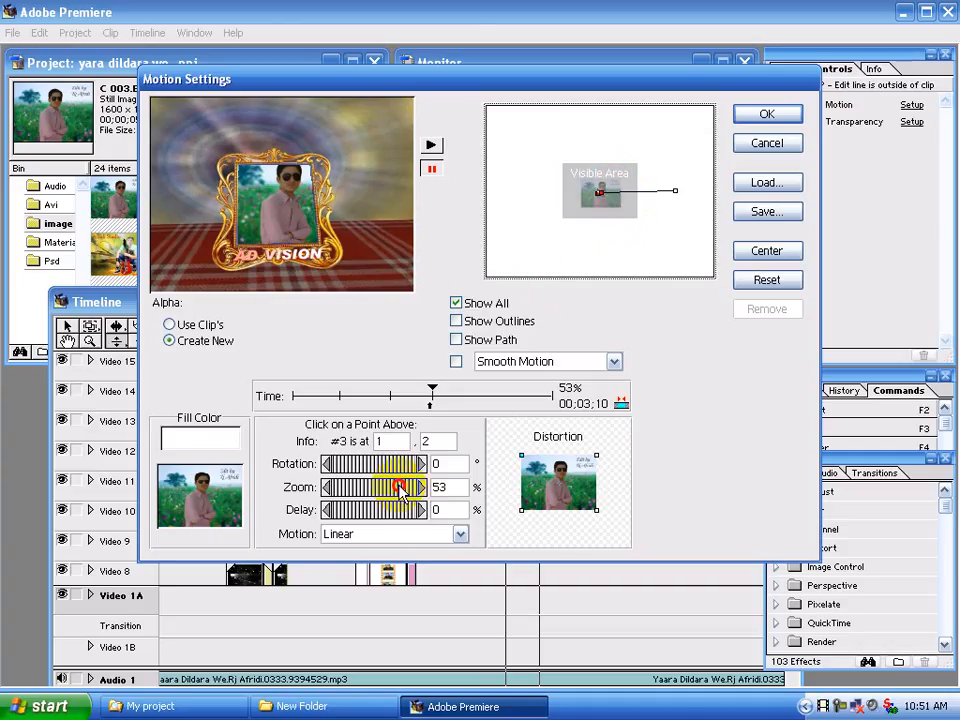
pyautogui.moveTo(400, 490); pyautogui.dragTo(398, 491)
pyautogui.press('Down')
pyautogui.press('Down')
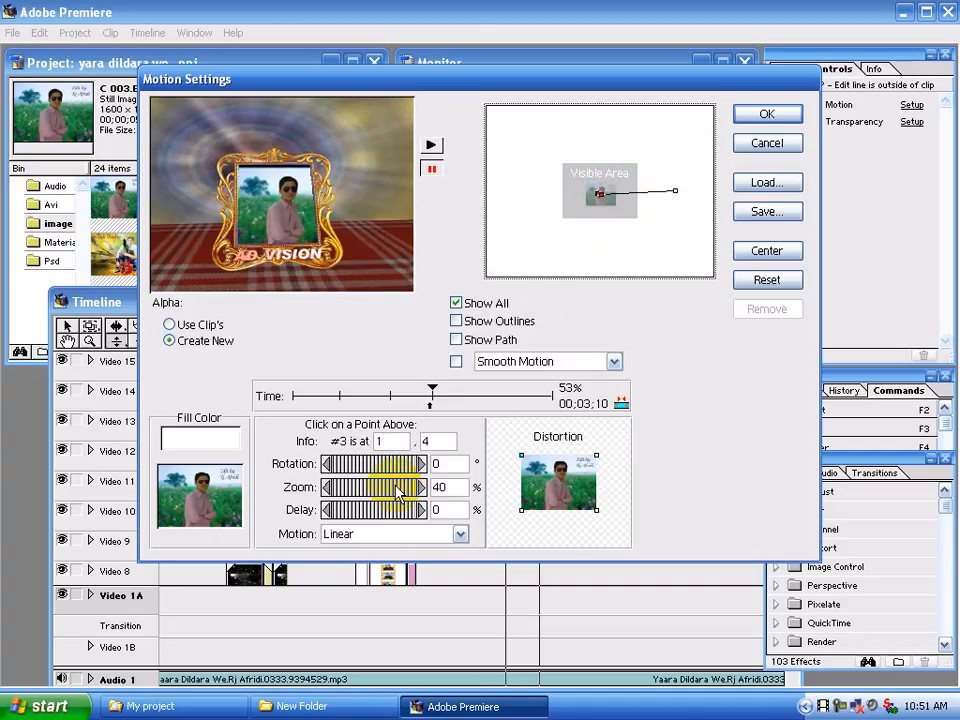
pyautogui.press('Up')
pyautogui.moveTo(383, 495); pyautogui.dragTo(386, 493)
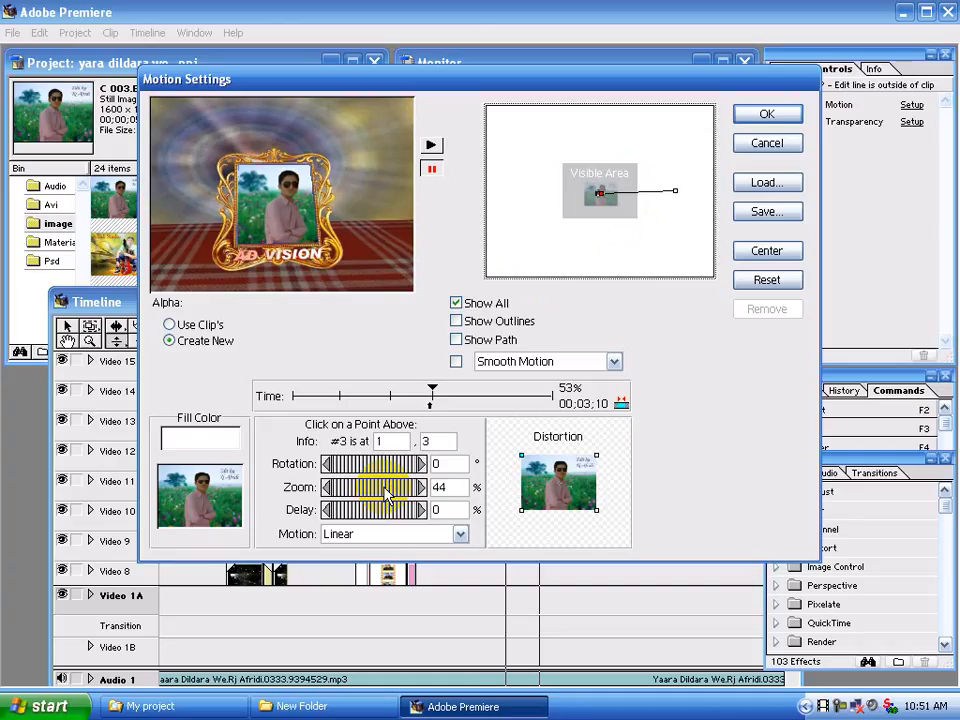
pyautogui.press('Left')
pyautogui.press('Left')
pyautogui.press('Left')
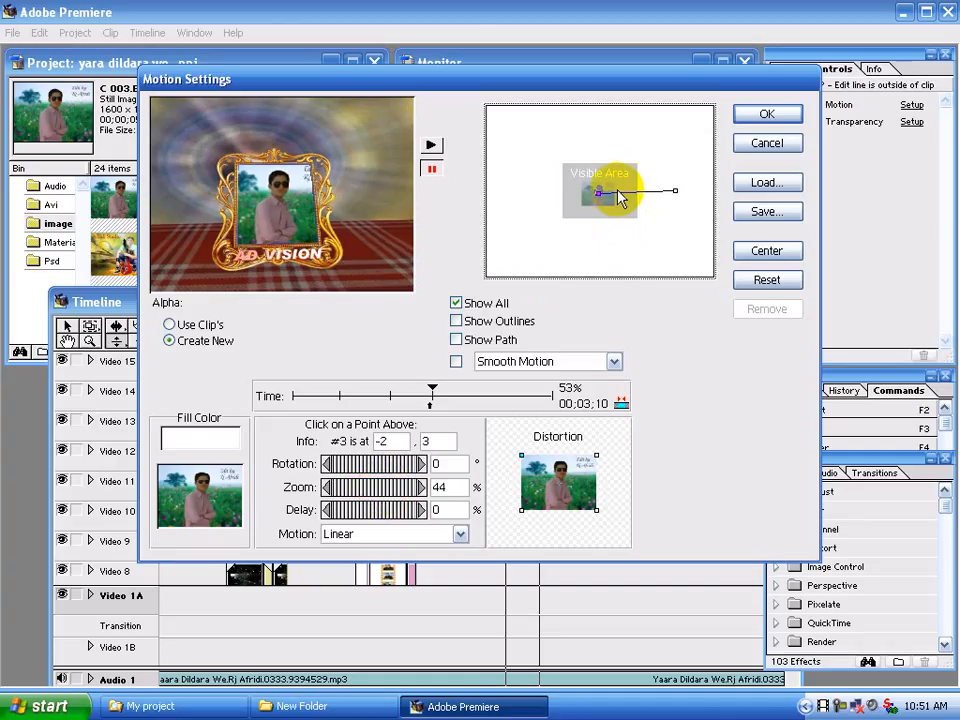
# Add a motion keyframe at 63% of the time, positioned at 2, 3 with 48% zoom
pyautogui.click(616, 193)
pyautogui.press('Left')
pyautogui.press('Left')
pyautogui.press('Left')
pyautogui.press('Left')
pyautogui.press('Left')
pyautogui.press('Left')
pyautogui.press('Left')
pyautogui.press('Left')
pyautogui.press('Left')
pyautogui.press('Left')
pyautogui.press('Left')
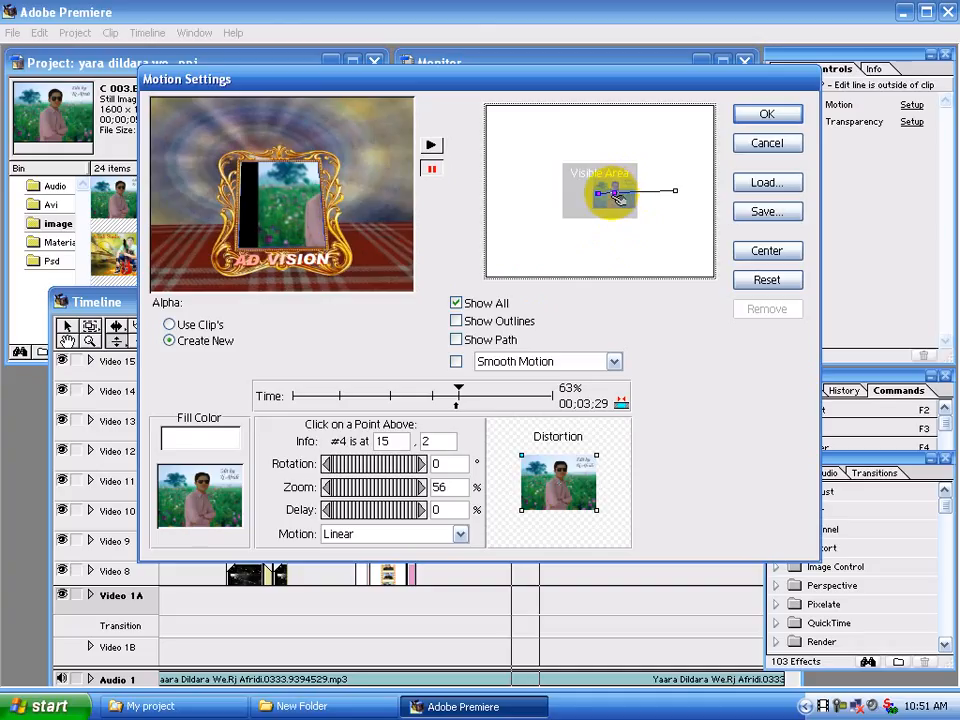
pyautogui.moveTo(398, 492); pyautogui.dragTo(390, 491)
pyautogui.press('Left')
pyautogui.press('Left')
pyautogui.press('Left')
pyautogui.press('Down')
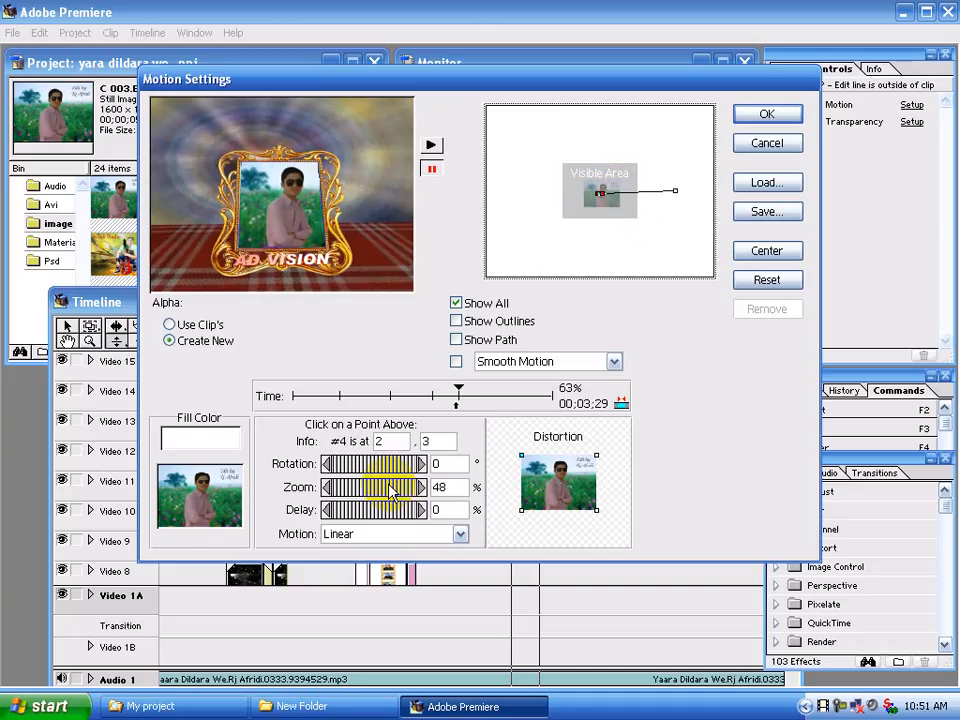
# Add a motion keyframe at 76% of the time, positioned at 2, 4 with 48% zoom
pyautogui.click(628, 192)
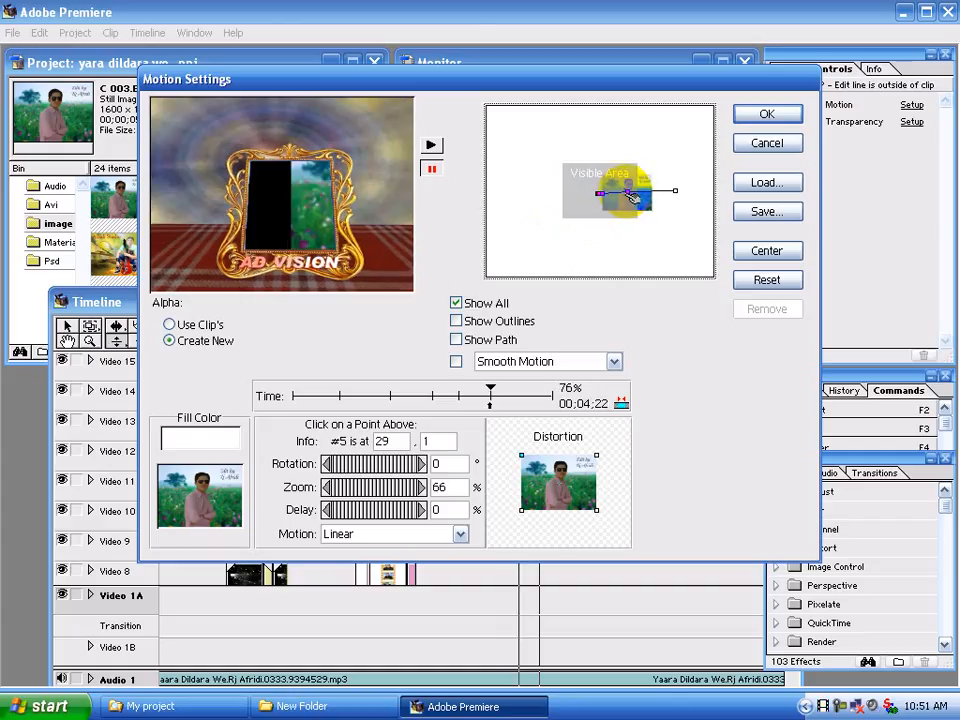
pyautogui.press('Left')
pyautogui.press('Left')
pyautogui.press('Left')
pyautogui.press('Left')
pyautogui.press('Left')
pyautogui.press('Left')
pyautogui.press('Left')
pyautogui.press('Left')
pyautogui.press('Left')
pyautogui.press('Left')
pyautogui.press('Left')
pyautogui.press('Left')
pyautogui.press('Left')
pyautogui.press('Left')
pyautogui.moveTo(414, 494); pyautogui.dragTo(385, 492)
pyautogui.press('Left')
pyautogui.press('Left')
pyautogui.press('Left')
pyautogui.press('Left')
pyautogui.press('Left')
pyautogui.press('Left')
pyautogui.press('Left')
pyautogui.press('Left')
pyautogui.press('Left')
pyautogui.press('Left')
pyautogui.press('Left')
pyautogui.press('Left')
pyautogui.press('Left')
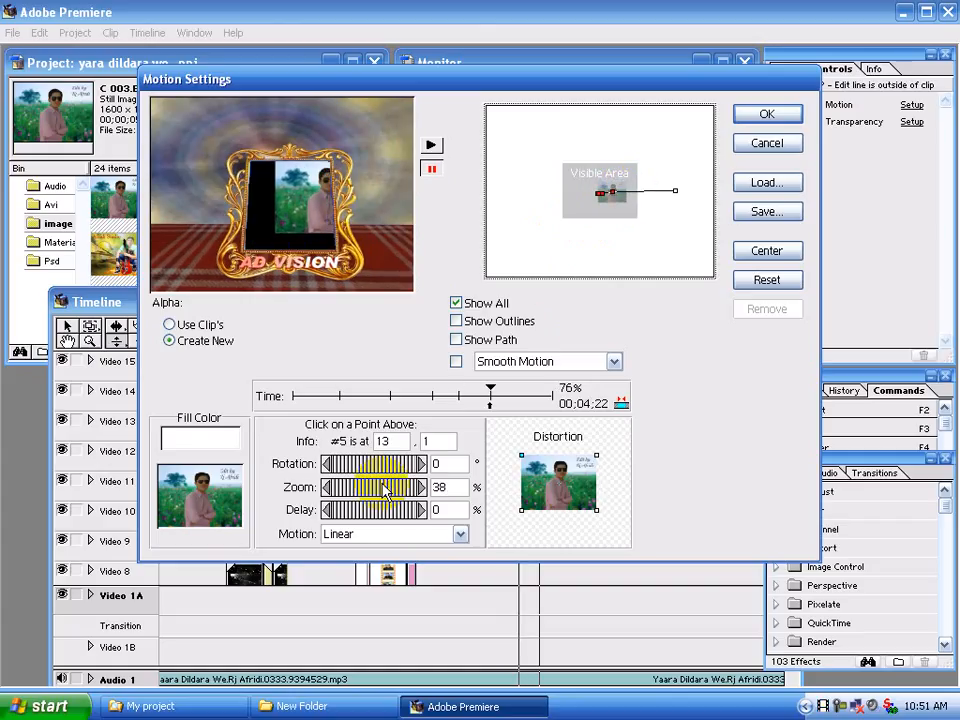
pyautogui.press('Down')
pyautogui.press('Down')
pyautogui.press('Down')
pyautogui.press('Down')
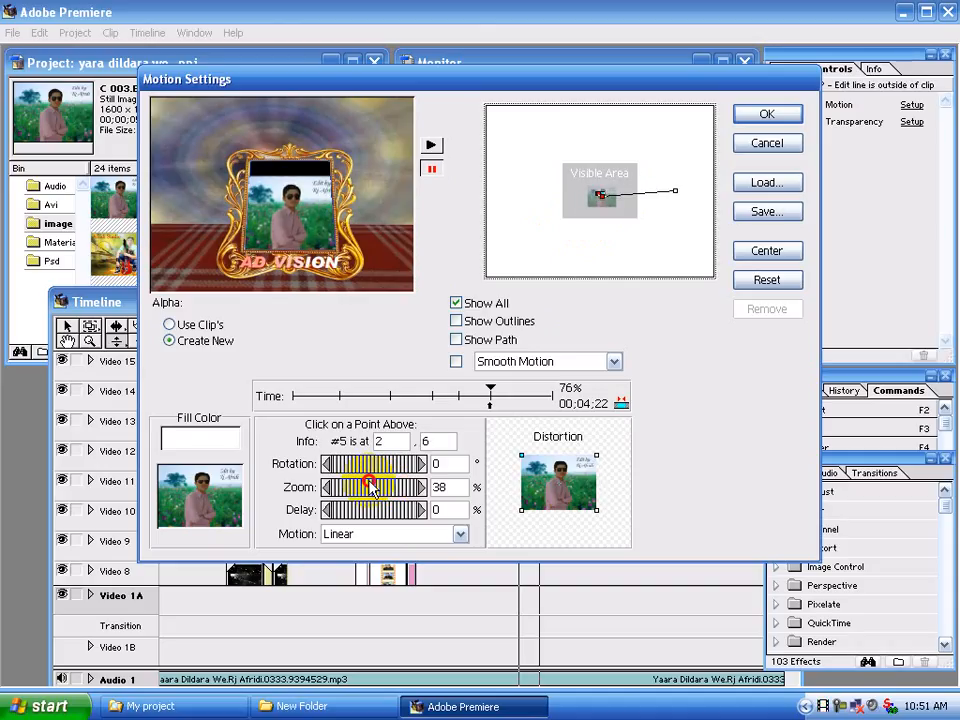
pyautogui.moveTo(370, 487); pyautogui.dragTo(375, 486)
pyautogui.press('Up')
pyautogui.press('Up')
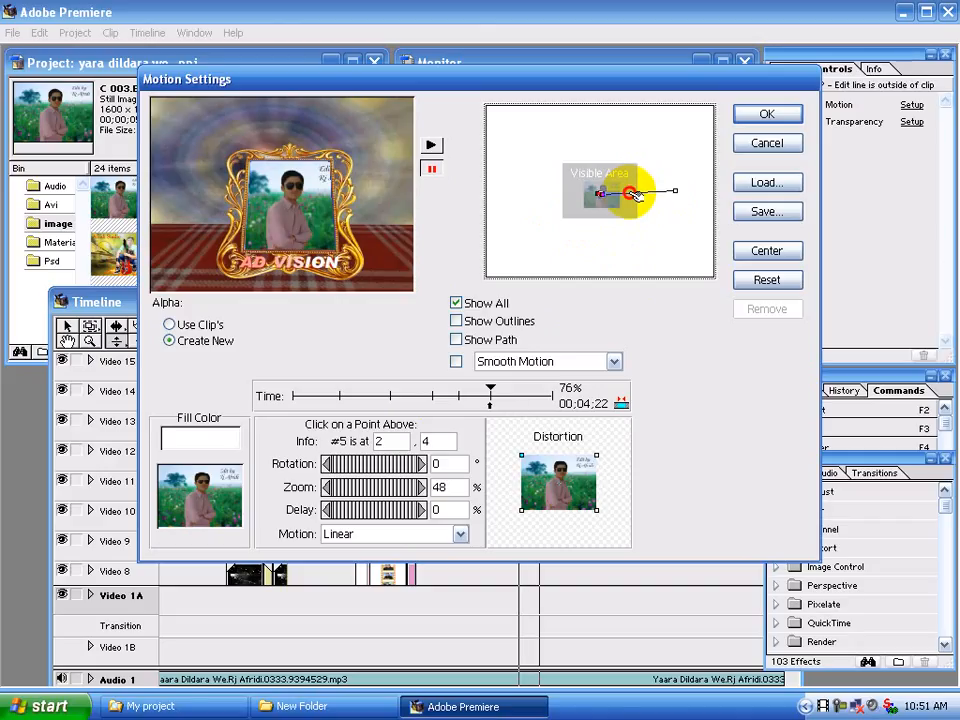
# Add a motion keyframe at 85% of the time, positioned at 7, 3 with 49% zoom
pyautogui.click(635, 194)
pyautogui.press('Left')
pyautogui.press('Left')
pyautogui.press('Left')
pyautogui.press('Left')
pyautogui.press('Left')
pyautogui.press('Left')
pyautogui.press('Left')
pyautogui.press('Left')
pyautogui.press('Left')
pyautogui.press('Left')
pyautogui.press('Left')
pyautogui.press('Left')
pyautogui.press('Left')
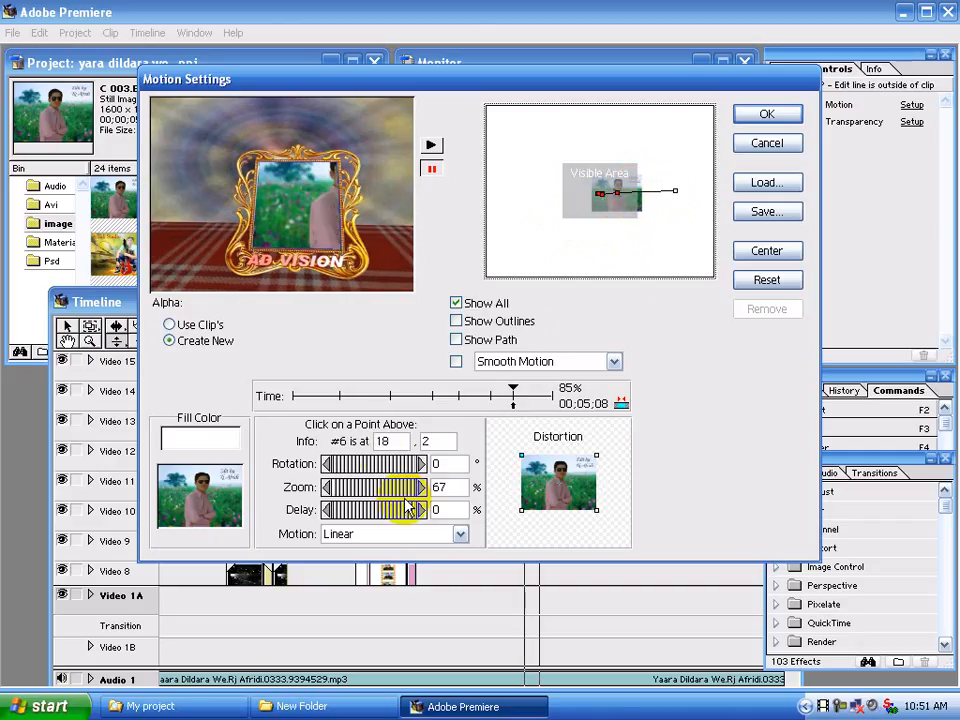
pyautogui.moveTo(412, 488); pyautogui.dragTo(385, 487)
pyautogui.press('Left')
pyautogui.press('Left')
pyautogui.press('Left')
pyautogui.press('Left')
pyautogui.press('Left')
pyautogui.press('Left')
pyautogui.press('Left')
pyautogui.press('Left')
pyautogui.press('Left')
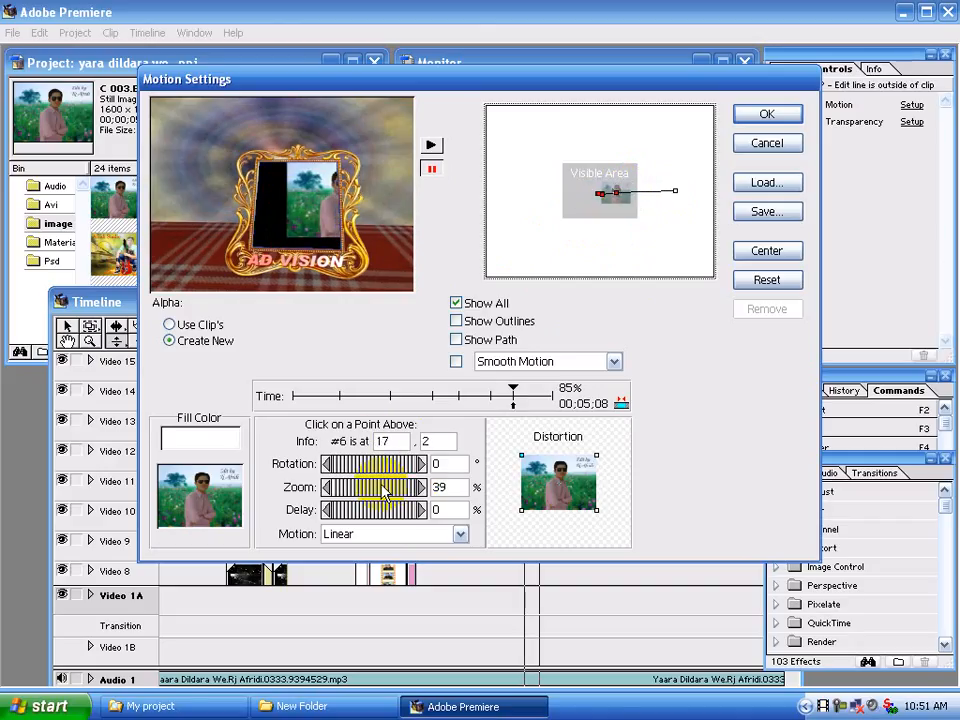
pyautogui.press('Left')
pyautogui.press('Left')
pyautogui.press('Down')
pyautogui.press('Down')
pyautogui.press('Down')
pyautogui.press('Down')
pyautogui.press('Down')
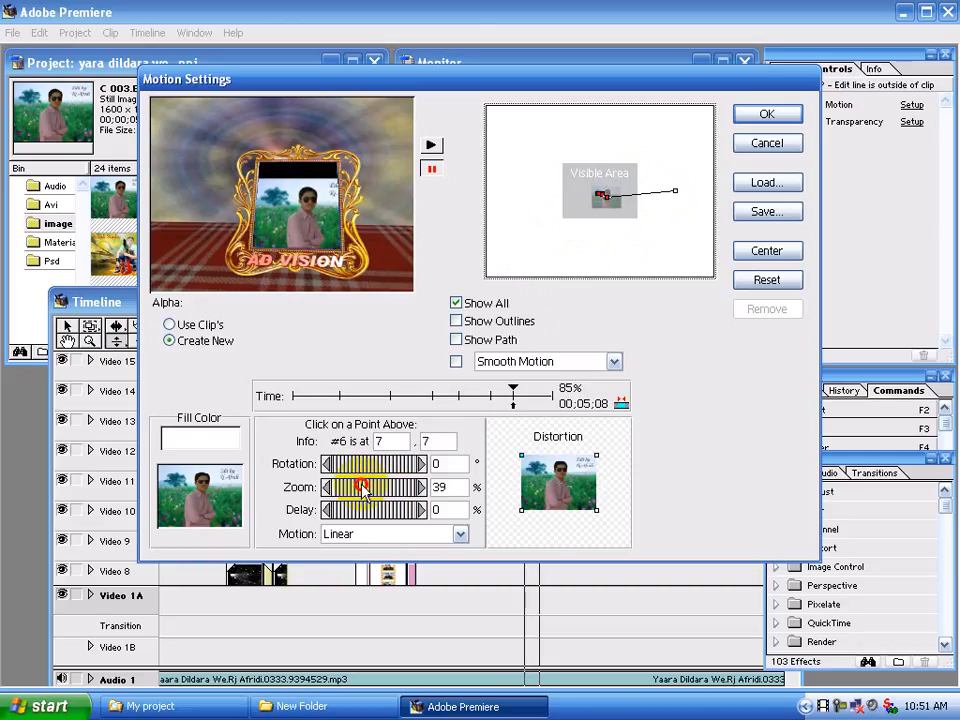
pyautogui.moveTo(362, 488); pyautogui.dragTo(366, 492)
pyautogui.press('Up')
pyautogui.press('Up')
pyautogui.press('Up')
pyautogui.press('Up')
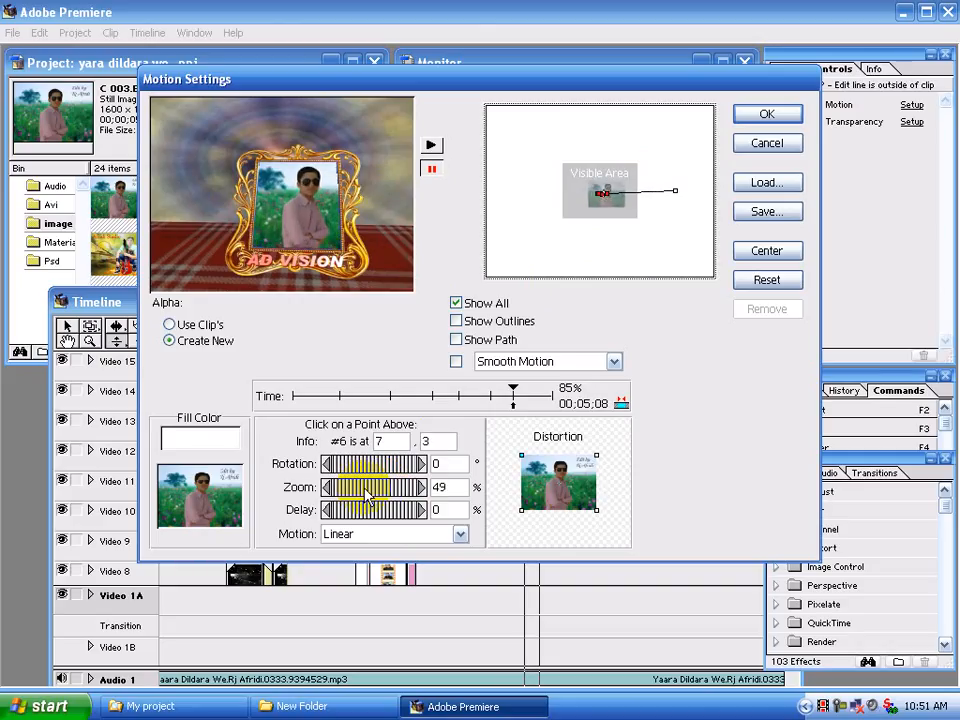
# Place the end point of the motion path at 12, 4 with 51% zoom and apply the motion settings
pyautogui.click(680, 193)
pyautogui.press('Left')
pyautogui.press('Left')
pyautogui.press('Left')
pyautogui.press('Left')
pyautogui.press('Left')
pyautogui.press('Left')
pyautogui.press('Left')
pyautogui.press('Left')
pyautogui.press('Left')
pyautogui.press('Left')
pyautogui.press('Left')
pyautogui.press('Left')
pyautogui.press('Left')
pyautogui.press('Left')
pyautogui.press('Left')
pyautogui.press('Left')
pyautogui.press('Left')
pyautogui.press('Left')
pyautogui.press('Left')
pyautogui.press('Left')
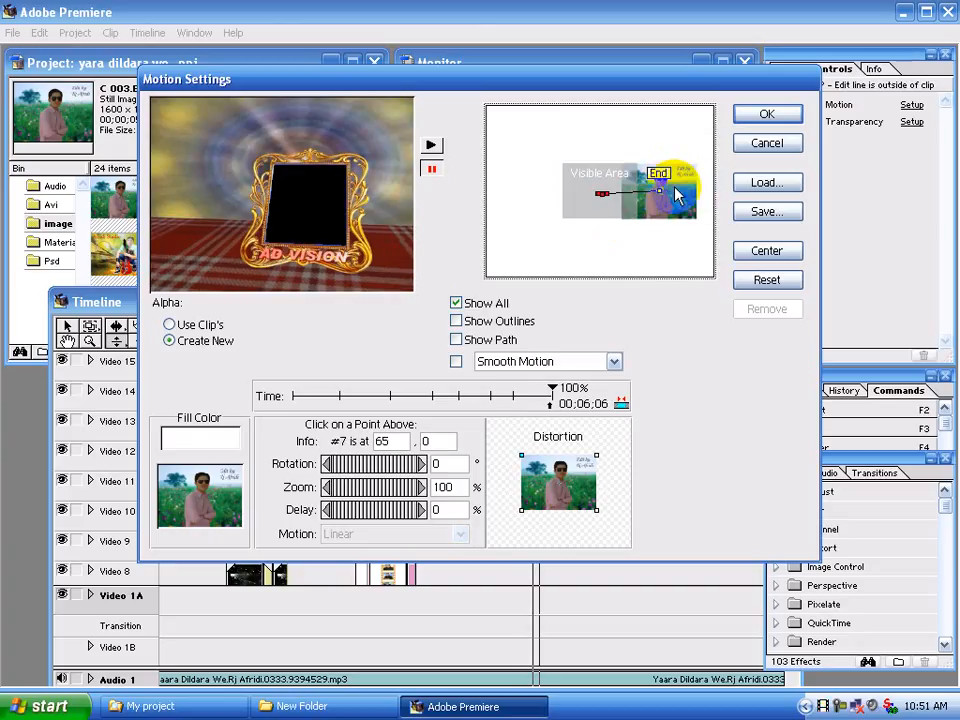
pyautogui.moveTo(415, 494); pyautogui.dragTo(369, 489)
pyautogui.press('Left')
pyautogui.press('Left')
pyautogui.press('Left')
pyautogui.press('Left')
pyautogui.press('Left')
pyautogui.press('Left')
pyautogui.press('Left')
pyautogui.press('Left')
pyautogui.press('Left')
pyautogui.press('Left')
pyautogui.press('Left')
pyautogui.press('Left')
pyautogui.press('Left')
pyautogui.press('Left')
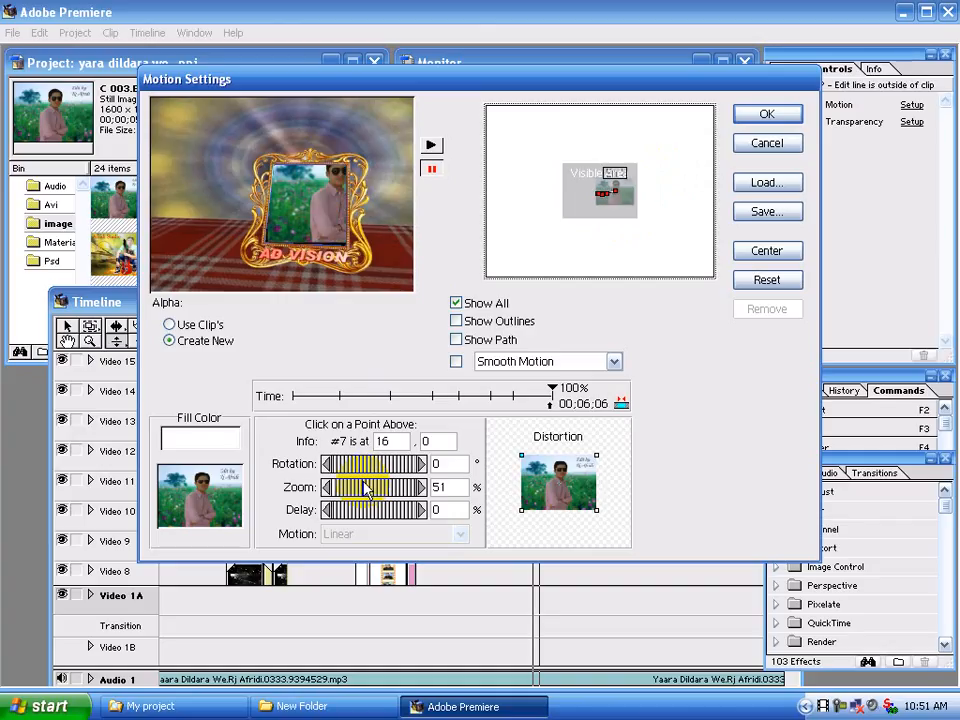
pyautogui.press('Down')
pyautogui.press('Left')
pyautogui.press('Left')
pyautogui.press('Left')
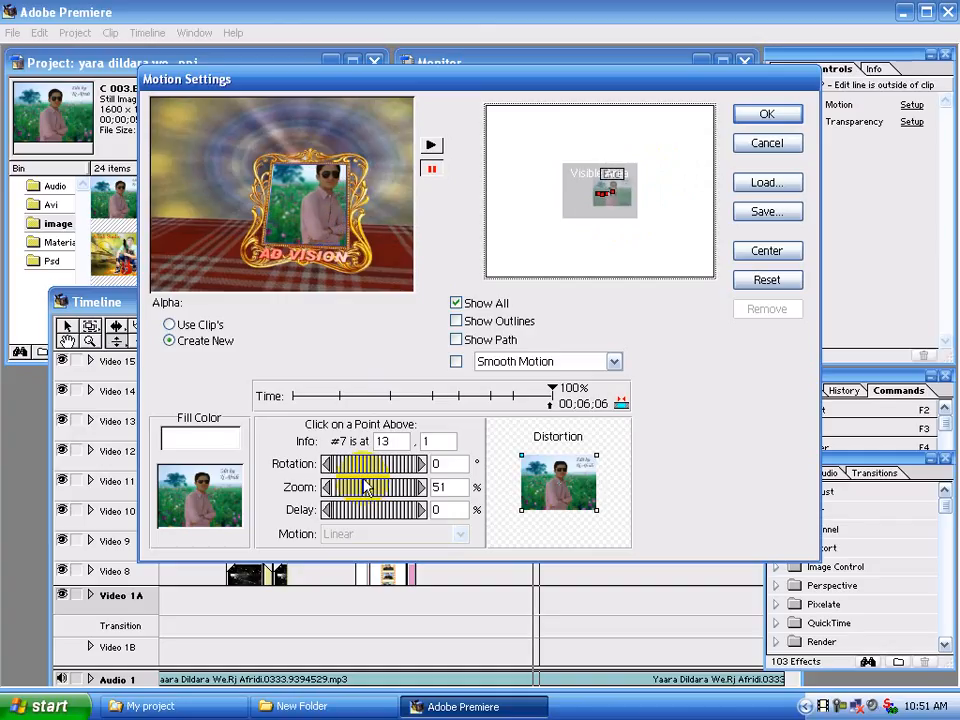
pyautogui.press('Down')
pyautogui.press('Down')
pyautogui.press('Down')
pyautogui.press('Left')
pyautogui.press('Left')
pyautogui.press('Left')
pyautogui.press('Left')
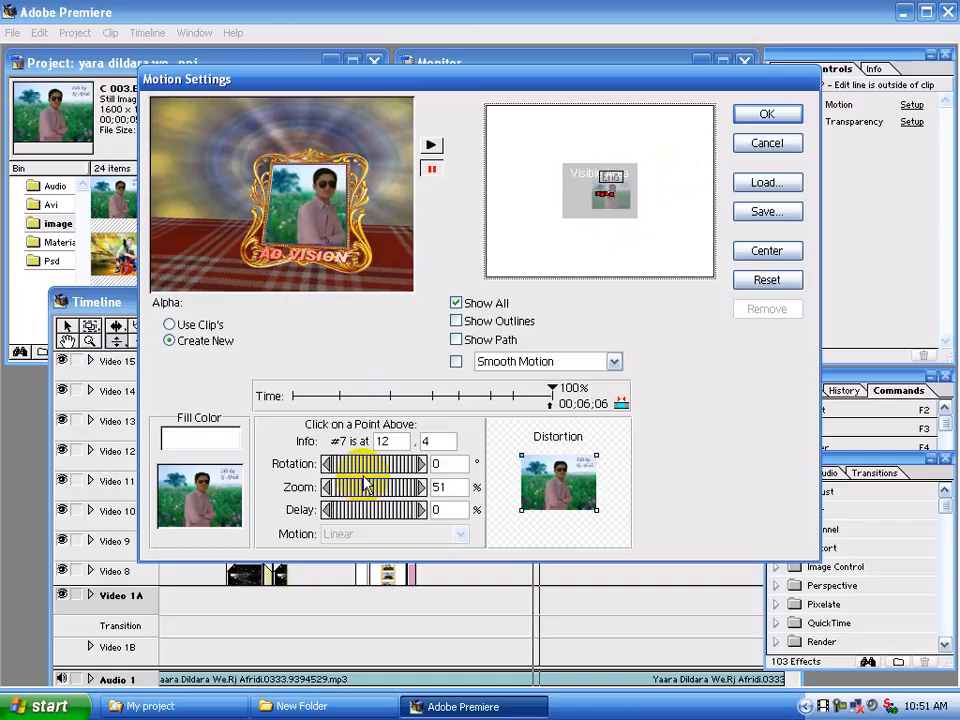
pyautogui.click(764, 115)
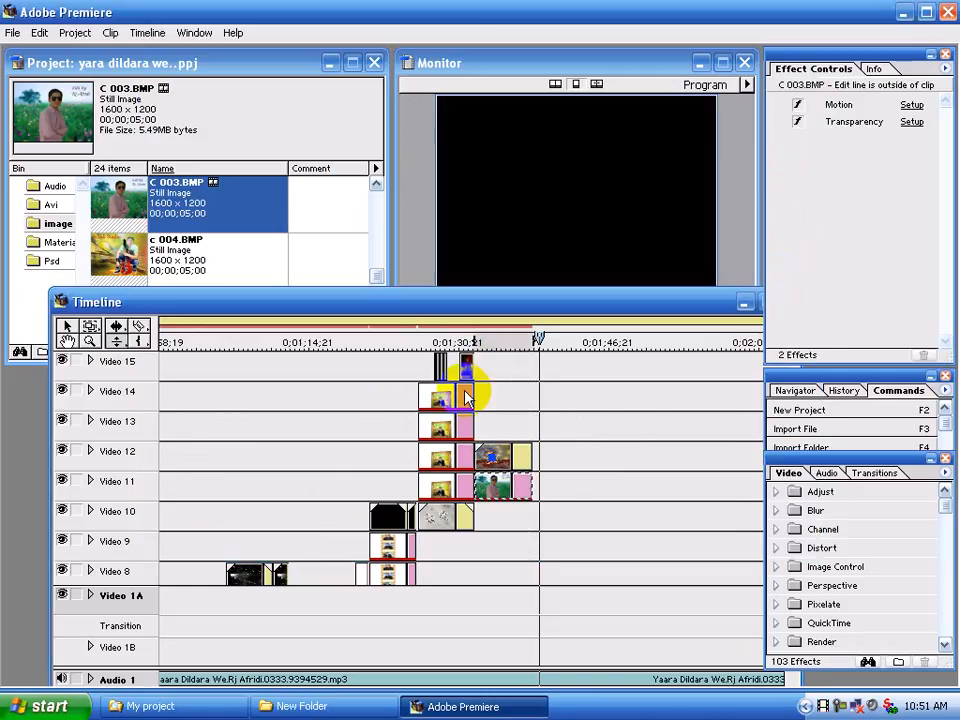
# Play back the C 003.BMP section under the frame movie to check the motion fit
pyautogui.moveTo(484, 340); pyautogui.dragTo(471, 338)
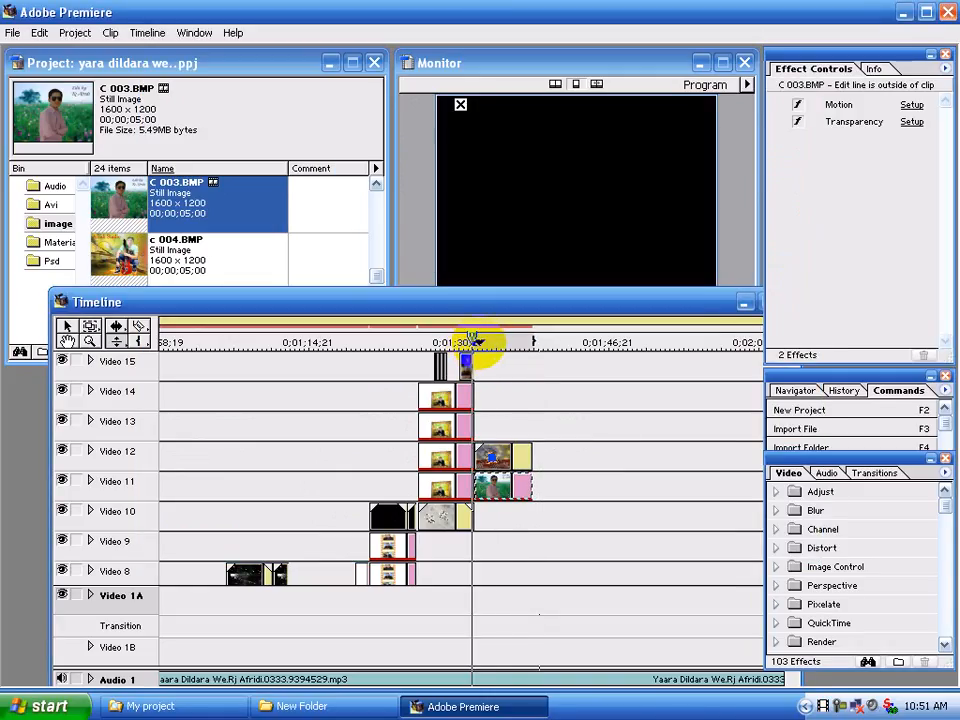
pyautogui.press('space')
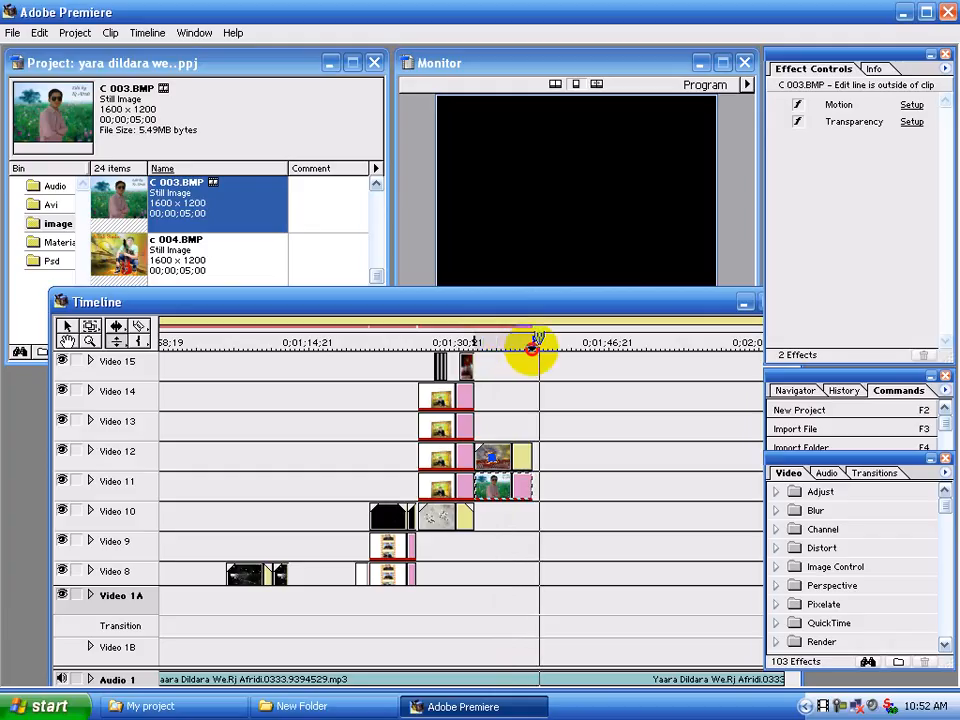
pyautogui.click(532, 342)
pyautogui.click(486, 342)
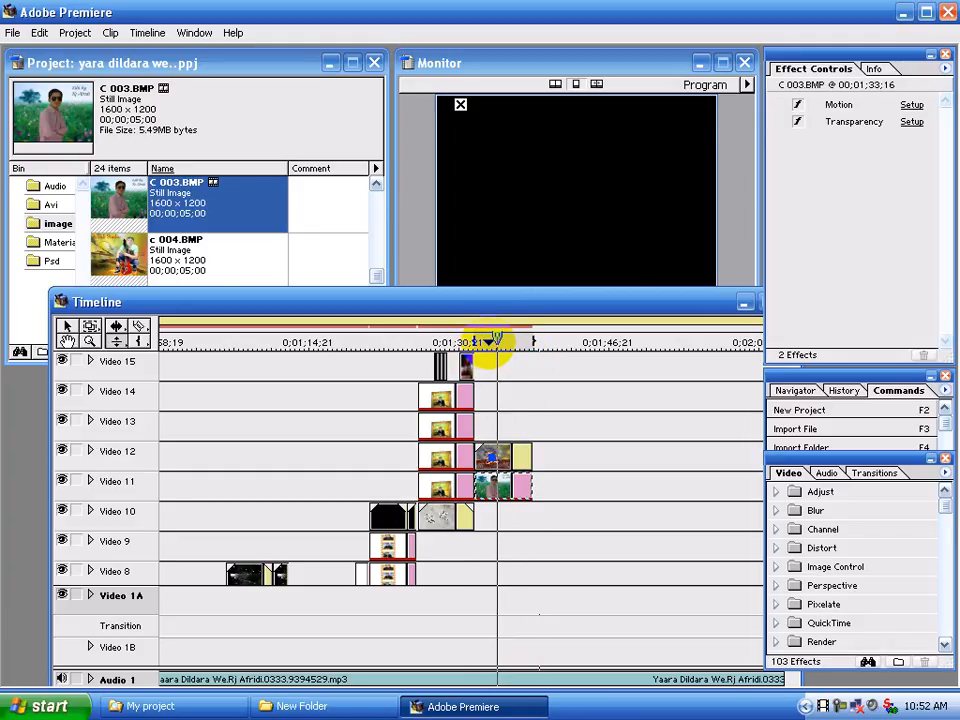
pyautogui.press('space')
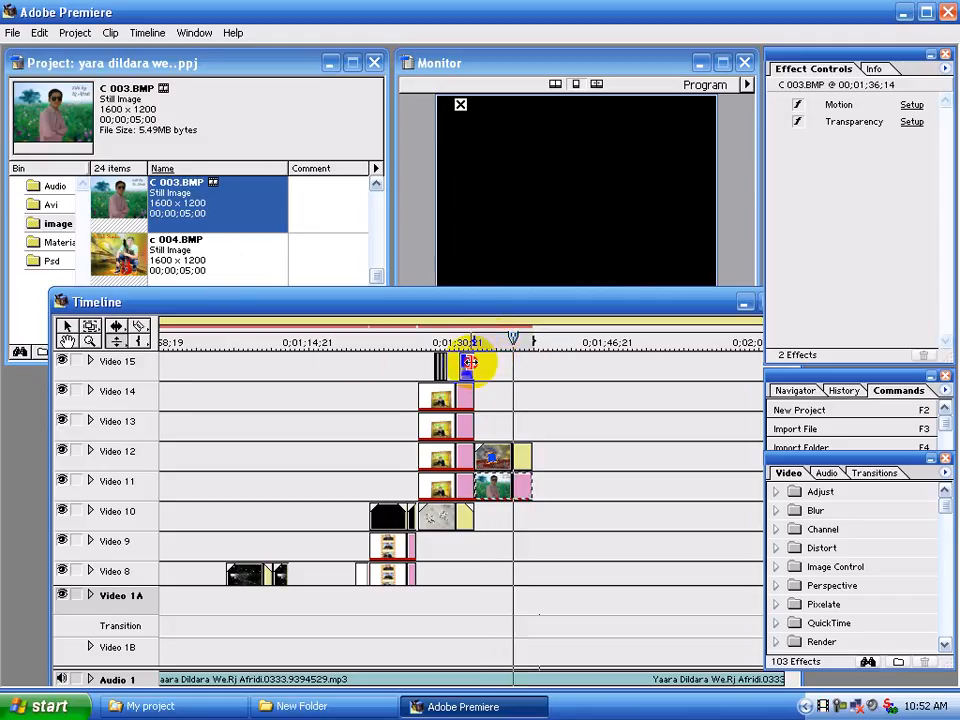
# Copy the short movie clip at the end of Video 15 and paste it into the empty space on Video 13
pyautogui.click(468, 363)
pyautogui.rightClick(472, 370)
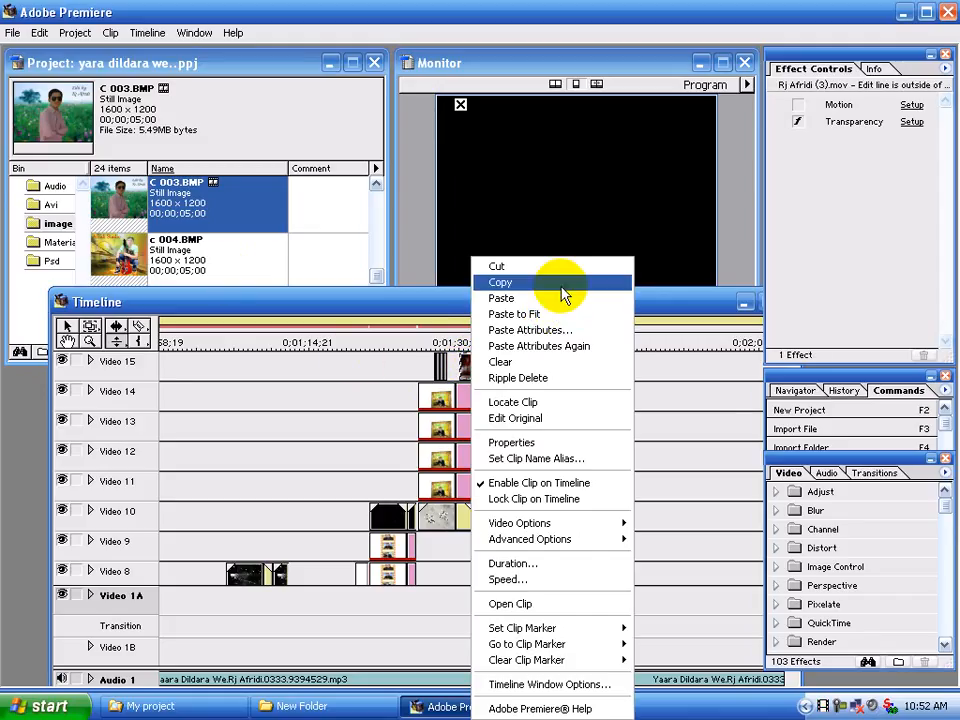
pyautogui.click(555, 281)
pyautogui.click(520, 425)
pyautogui.rightClick(521, 431)
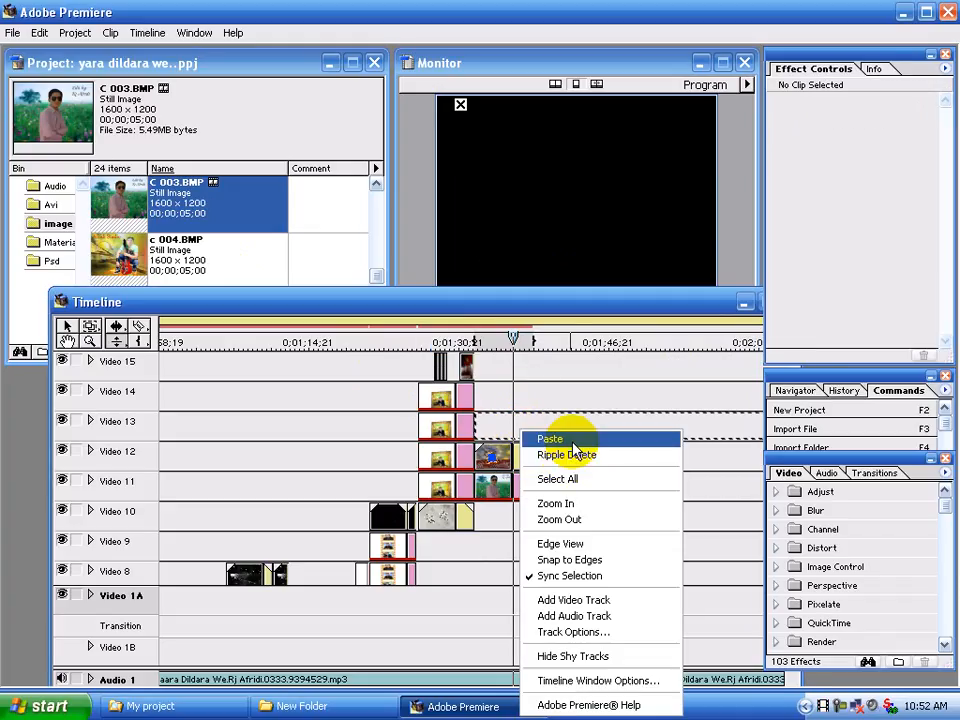
pyautogui.click(560, 439)
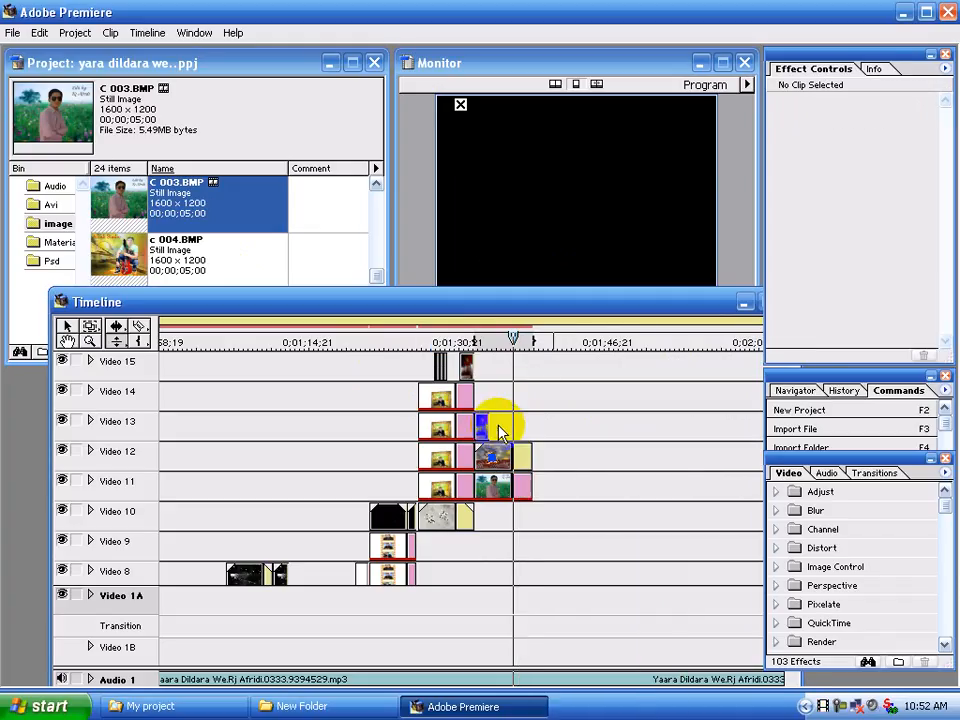
# Move the pasted Video 13 clip over the end of C 003.BMP and trim its end flush with the clips below
pyautogui.click(482, 428)
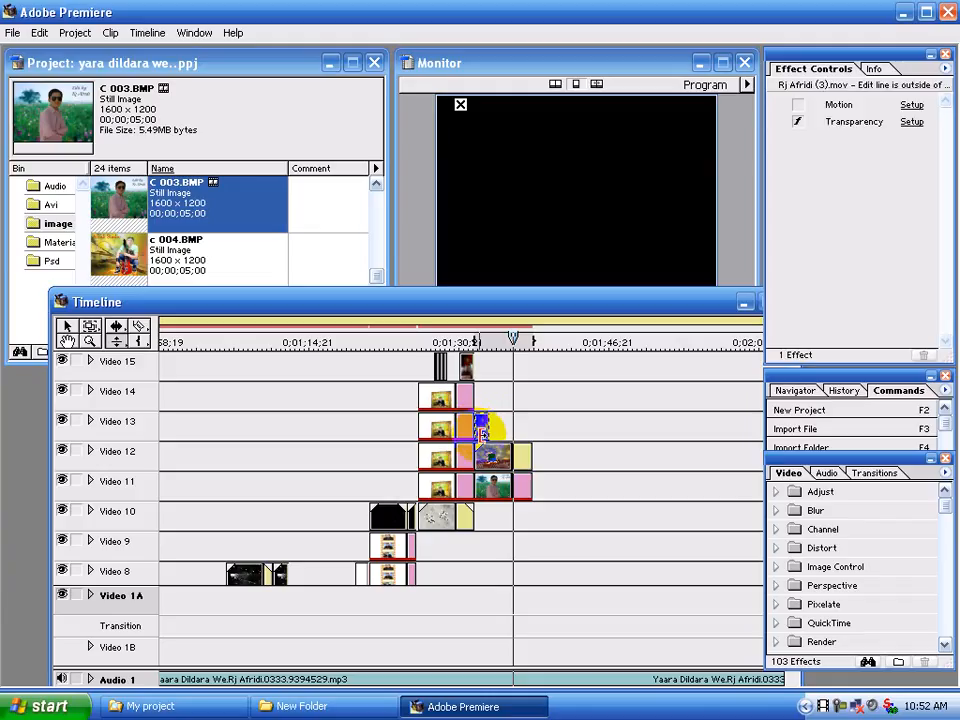
pyautogui.moveTo(487, 428); pyautogui.dragTo(528, 421)
pyautogui.click(505, 342)
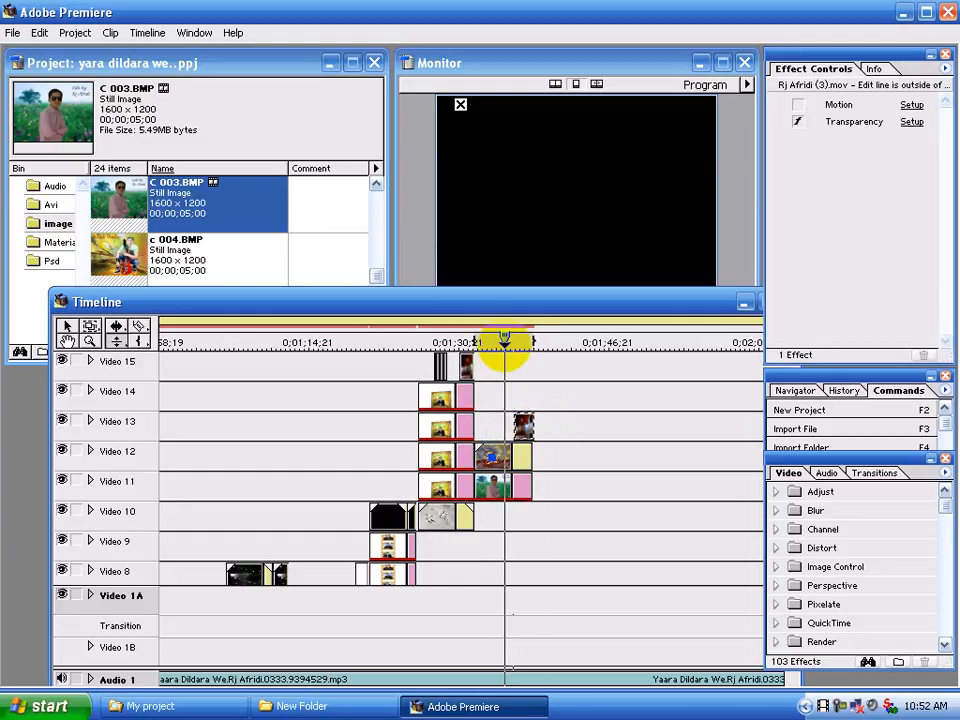
pyautogui.press('space')
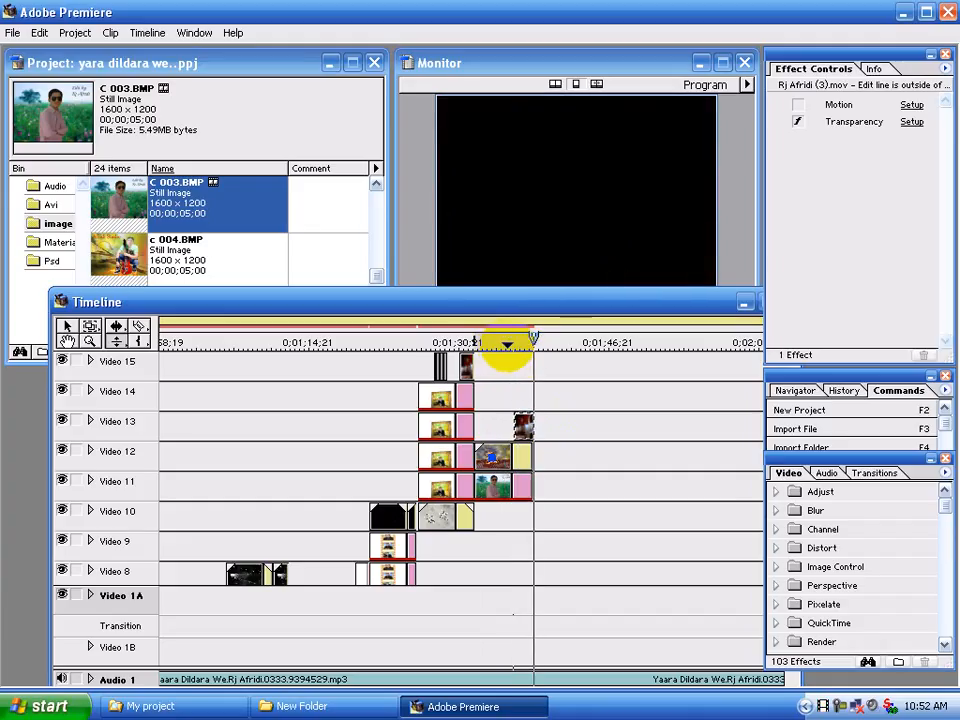
pyautogui.click(525, 422)
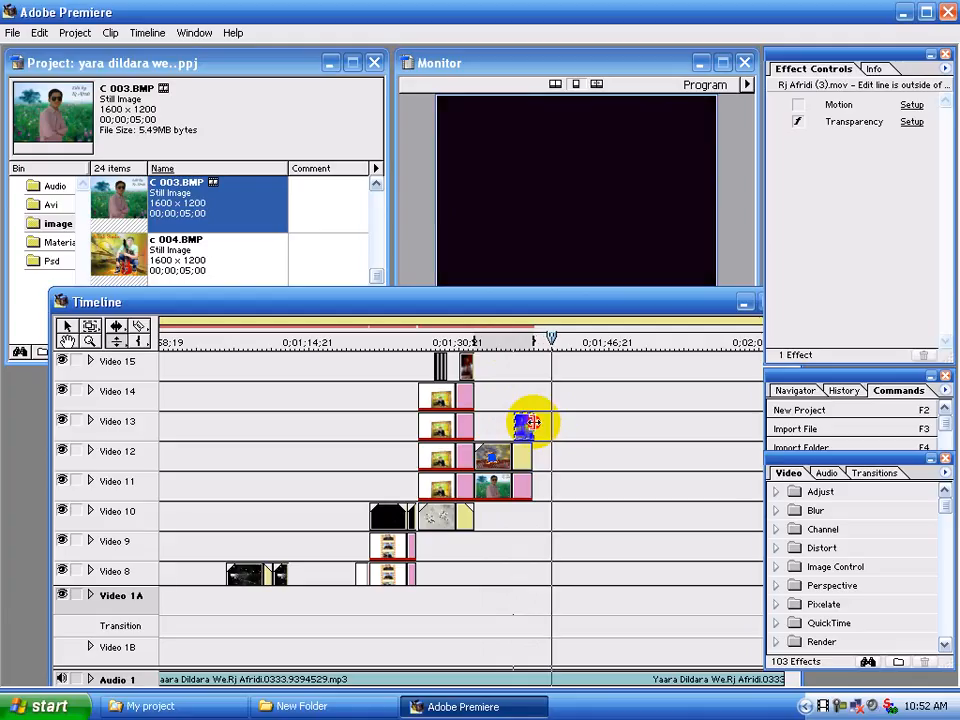
pyautogui.moveTo(531, 422); pyautogui.dragTo(529, 423)
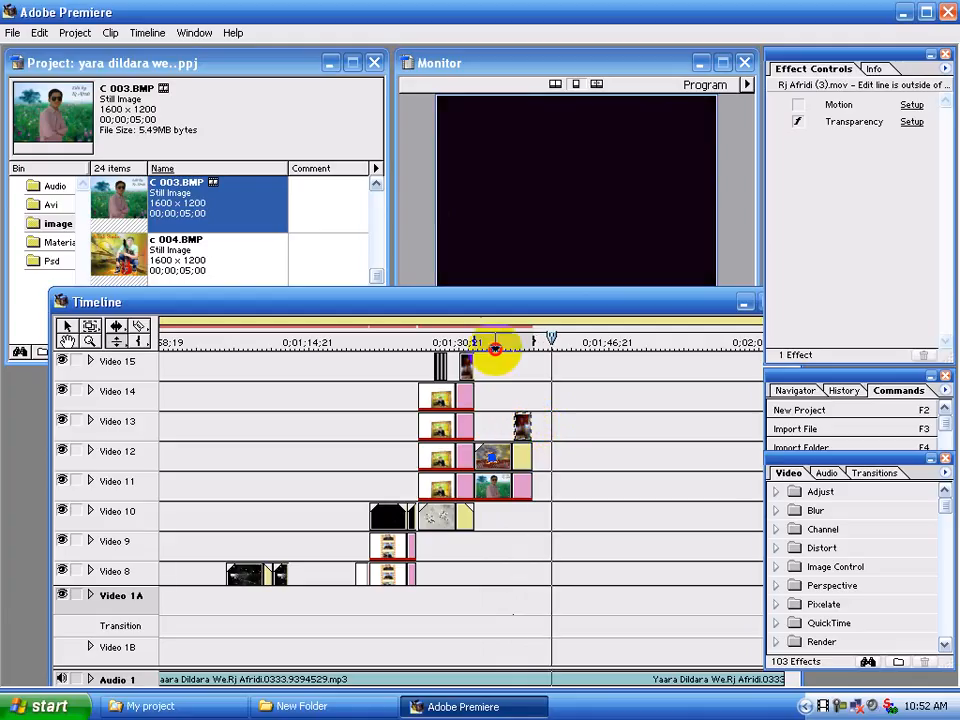
# Play back the end of the C 003.BMP section with the overlay movie clip on Video 13
pyautogui.click(495, 345)
pyautogui.moveTo(495, 343); pyautogui.dragTo(509, 345)
pyautogui.press('space')
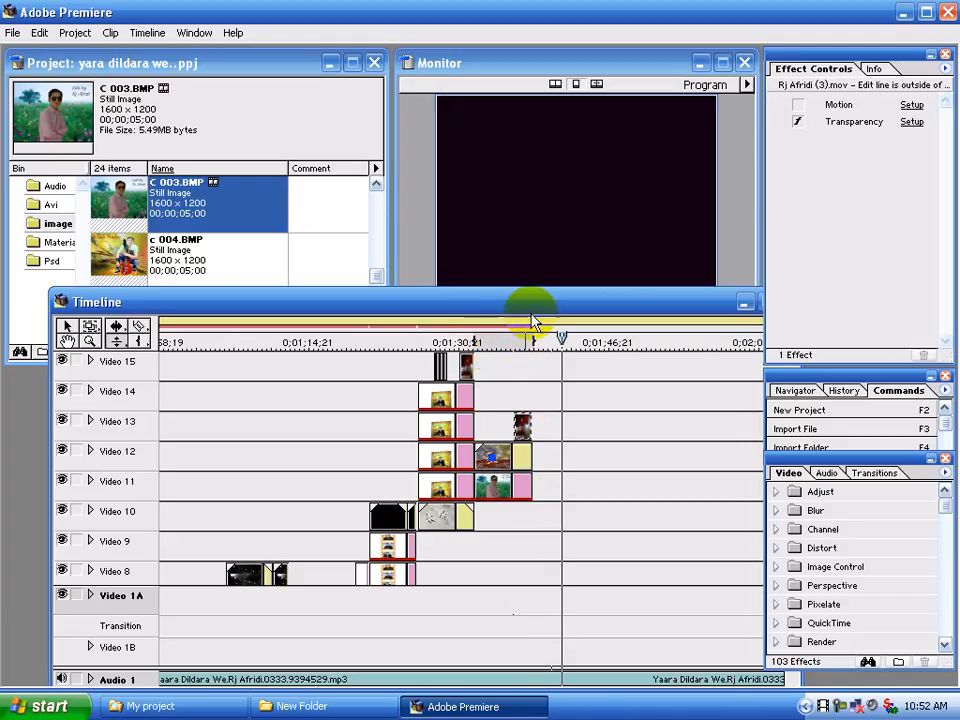
pyautogui.moveTo(531, 311); pyautogui.dragTo(520, 266)
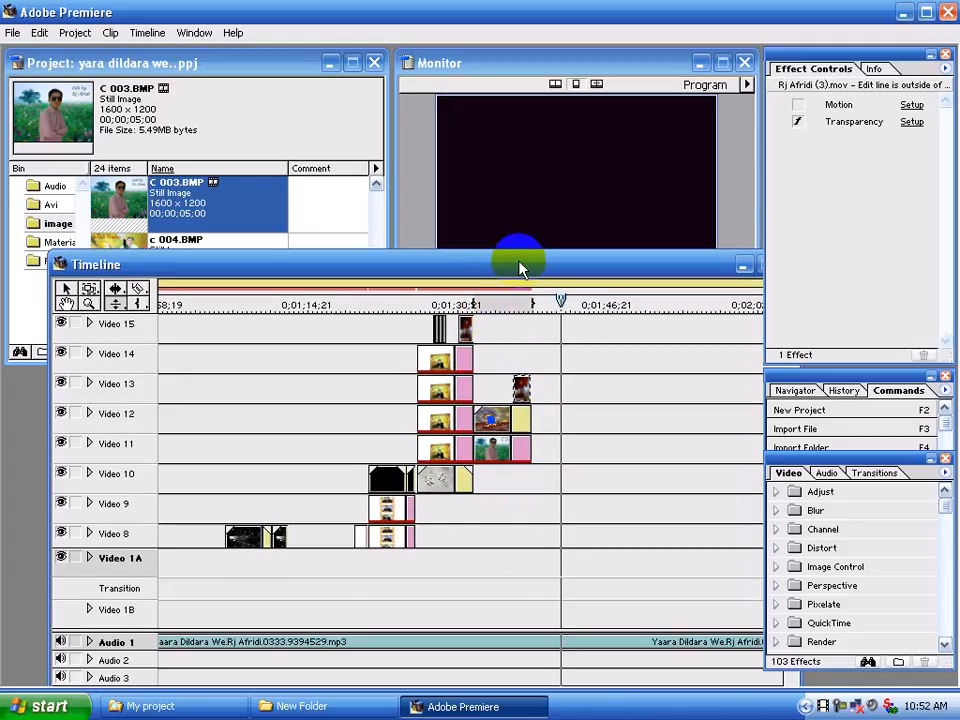